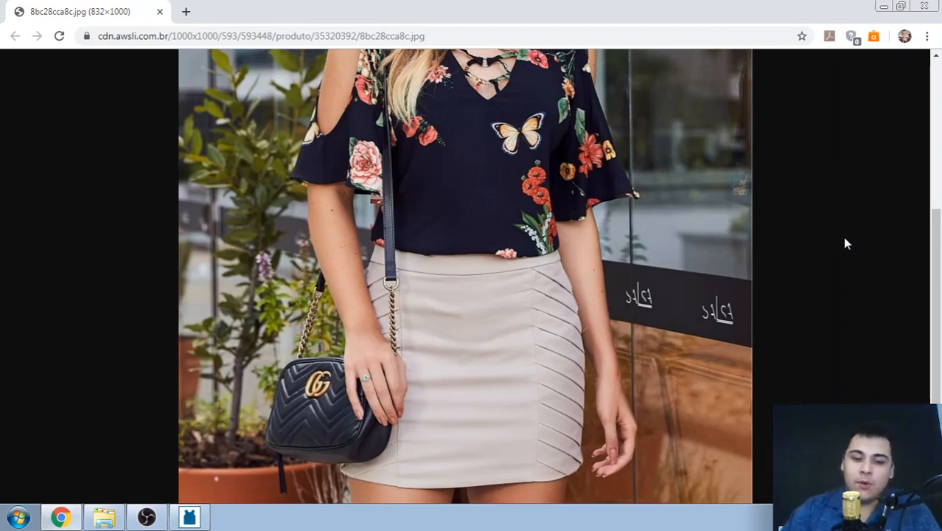
# Switch to Audaces Moldes and shift the N2 skirt piece slightly right and up in the drawing, leaving it deselected
pyautogui.click(190, 518)
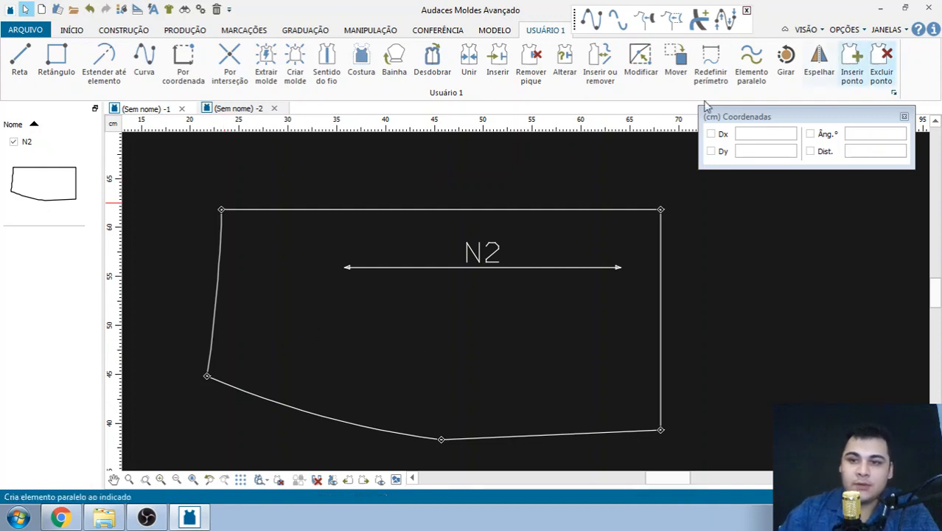
pyautogui.moveTo(391, 210); pyautogui.dragTo(410, 204)
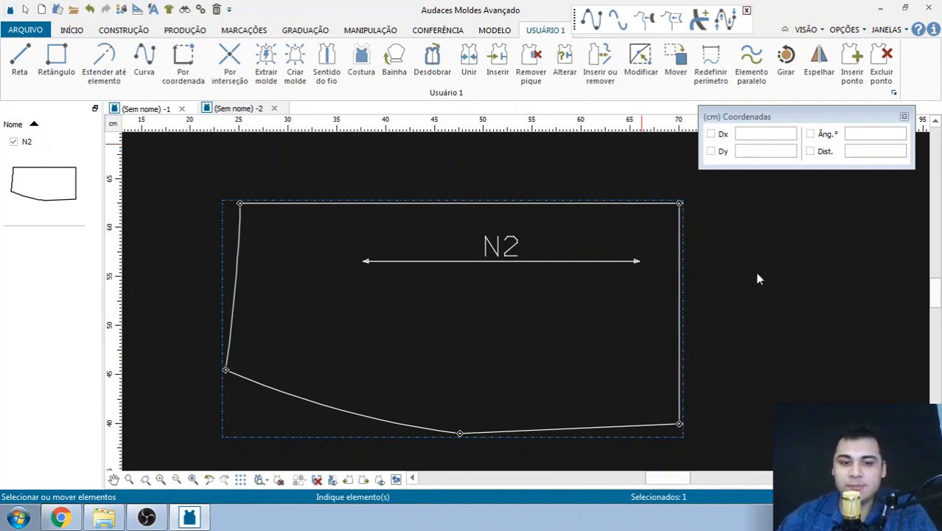
pyautogui.click(417, 189)
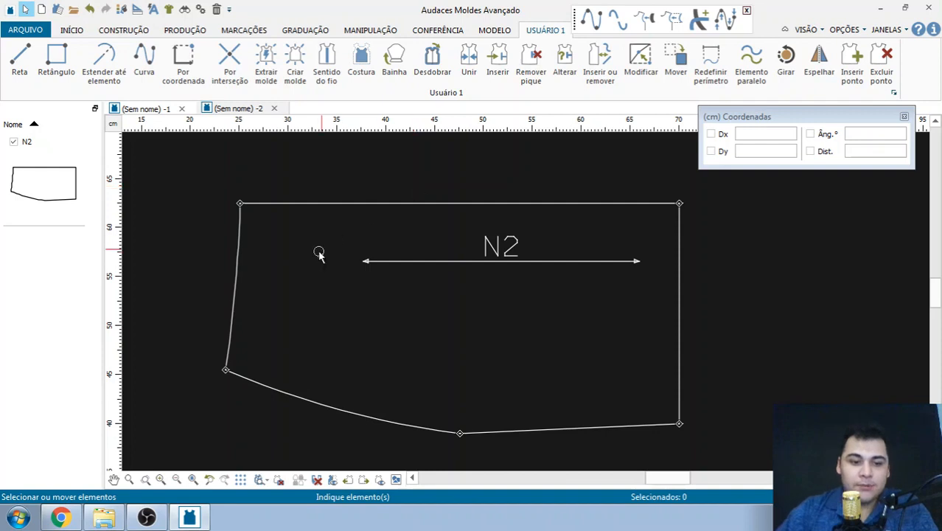
# Check the skirt's side panel in the browser reference photo and return to the N2 pattern in Audaces Moldes
pyautogui.click(61, 518)
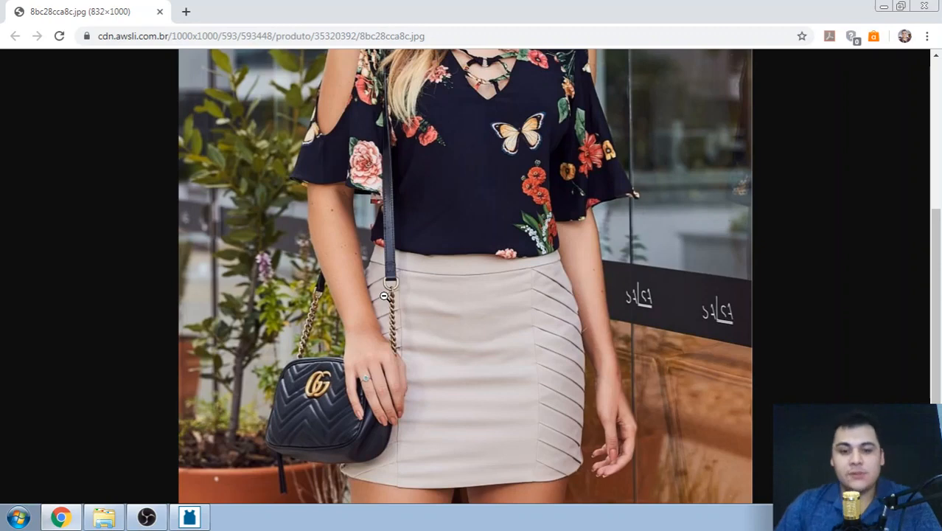
pyautogui.click(189, 516)
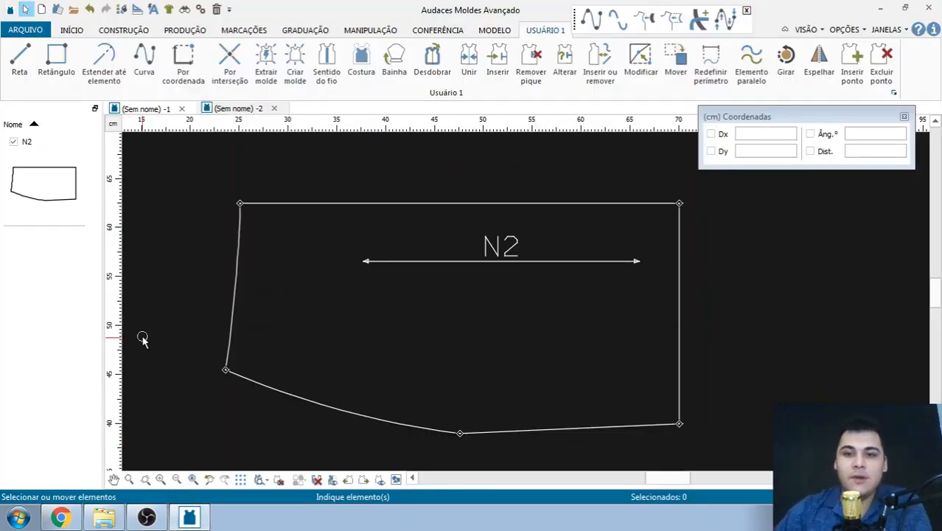
pyautogui.scroll(1, 176, 276)
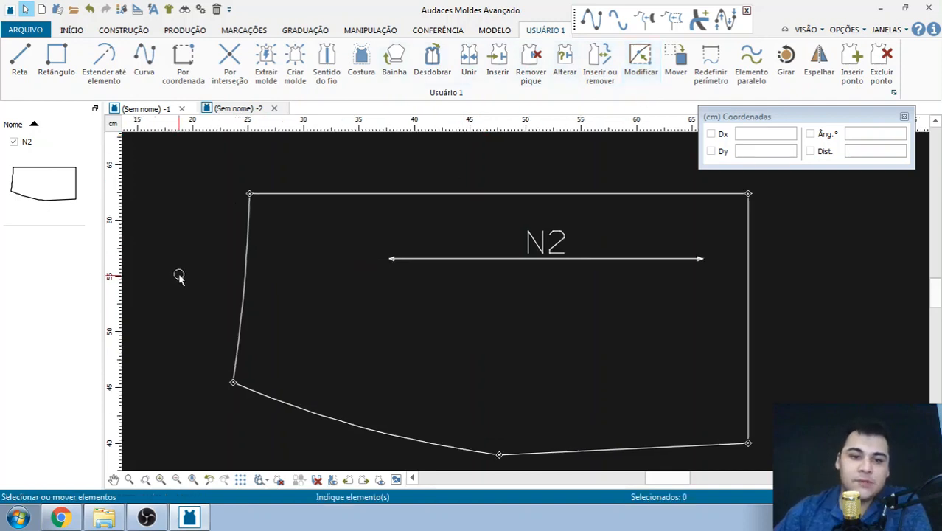
# Create a parallel element of the N2 piece's left curved edge, 8.7 cm inside the piece
pyautogui.click(759, 59)
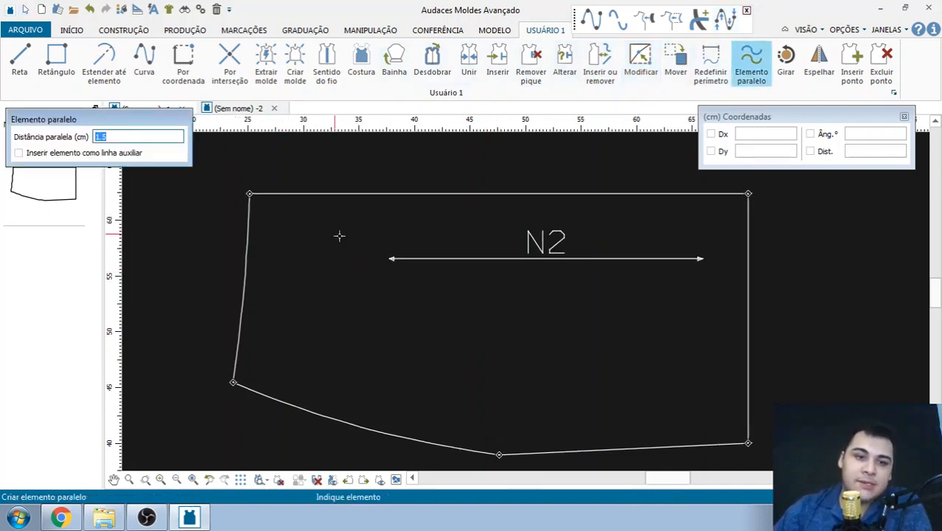
pyautogui.scroll(1, 351, 286)
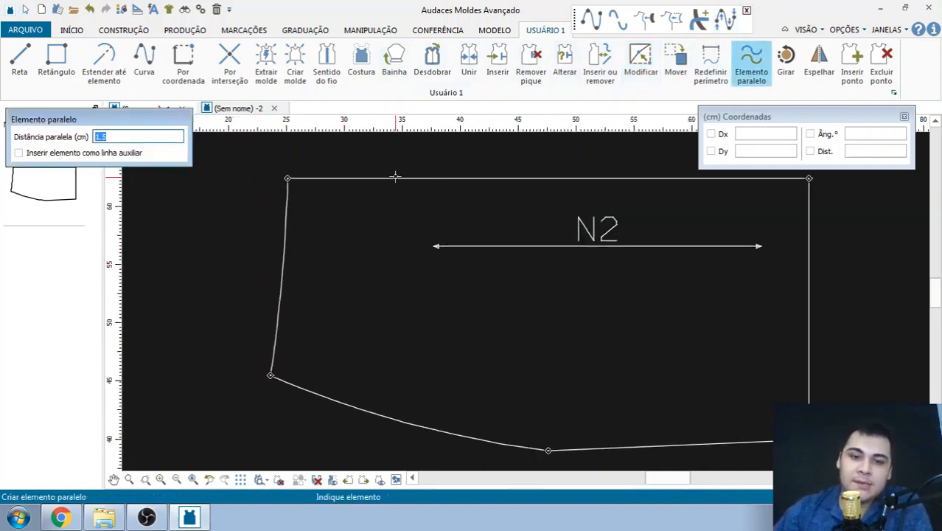
pyautogui.scroll(-1, 318, 183)
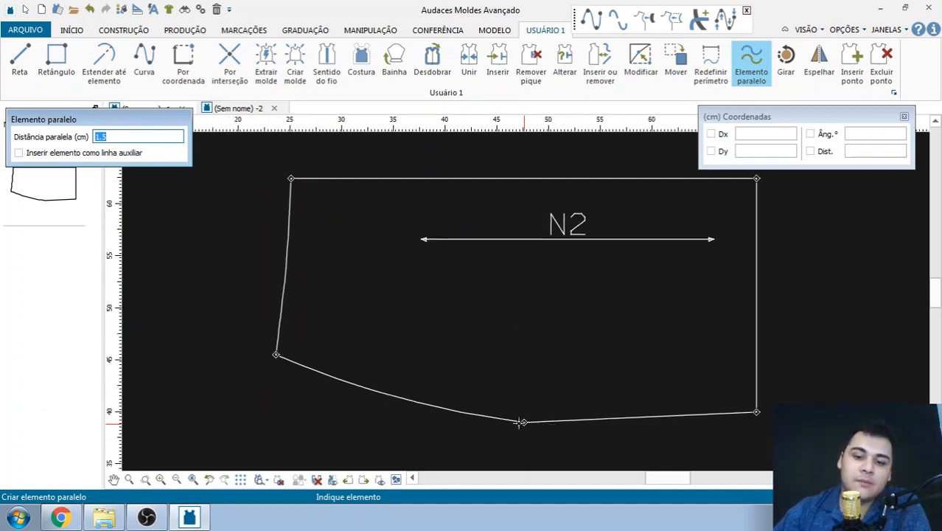
pyautogui.scroll(-1, 303, 386)
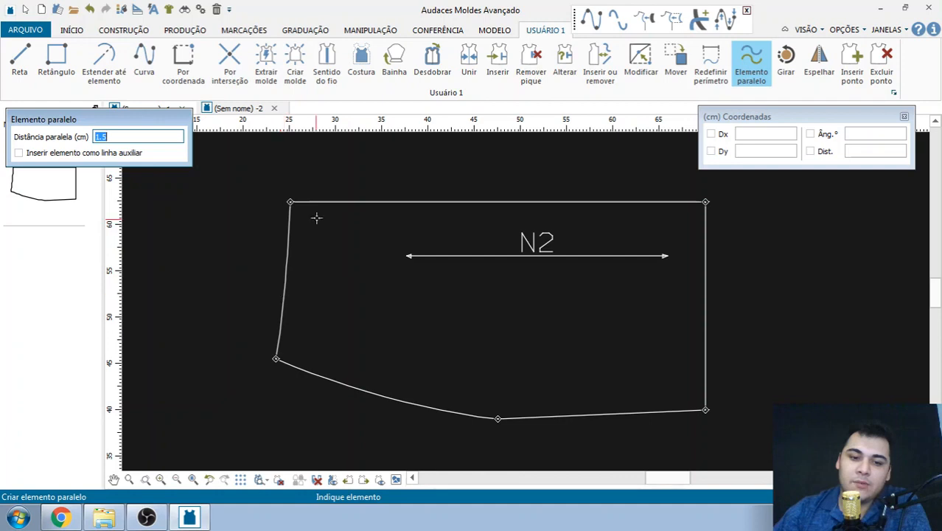
pyautogui.scroll(1, 231, 235)
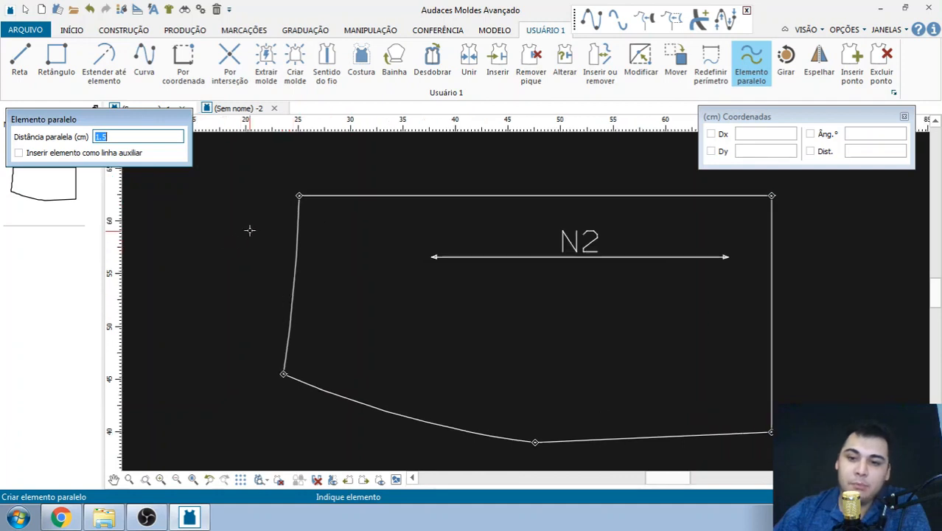
pyautogui.scroll(-1, 252, 229)
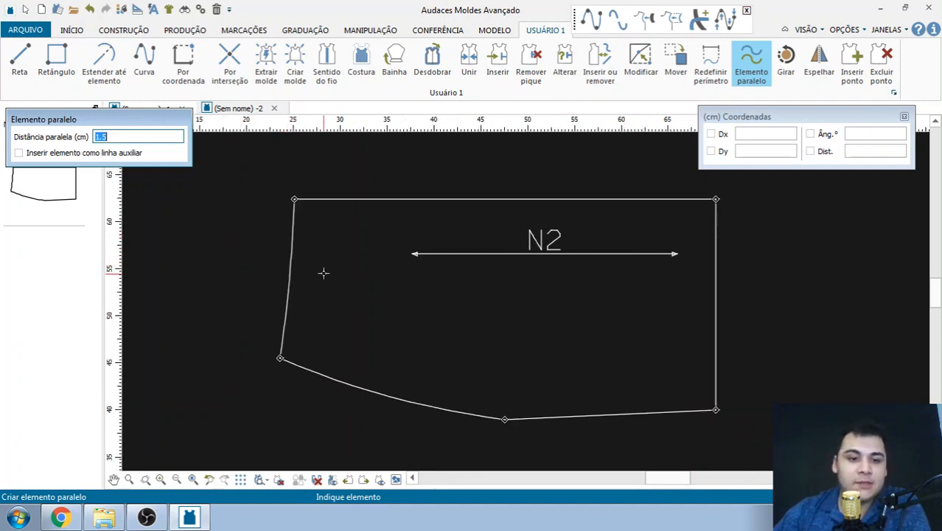
pyautogui.scroll(1, 308, 247)
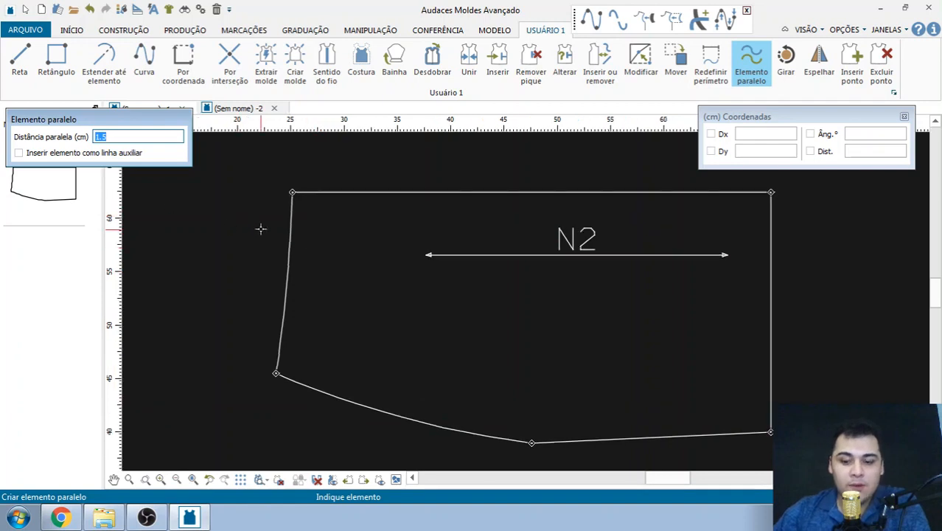
pyautogui.write('8.7')
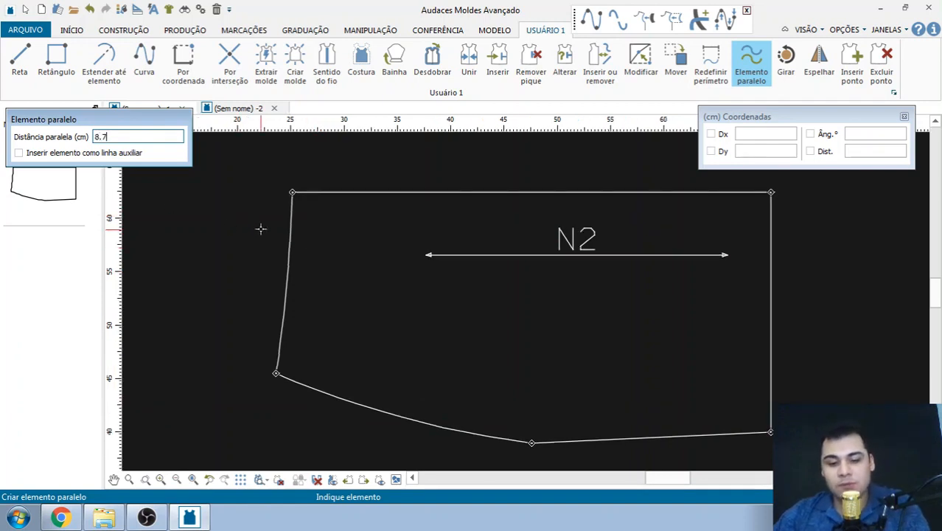
pyautogui.click(289, 276)
pyautogui.scroll(1, 314, 236)
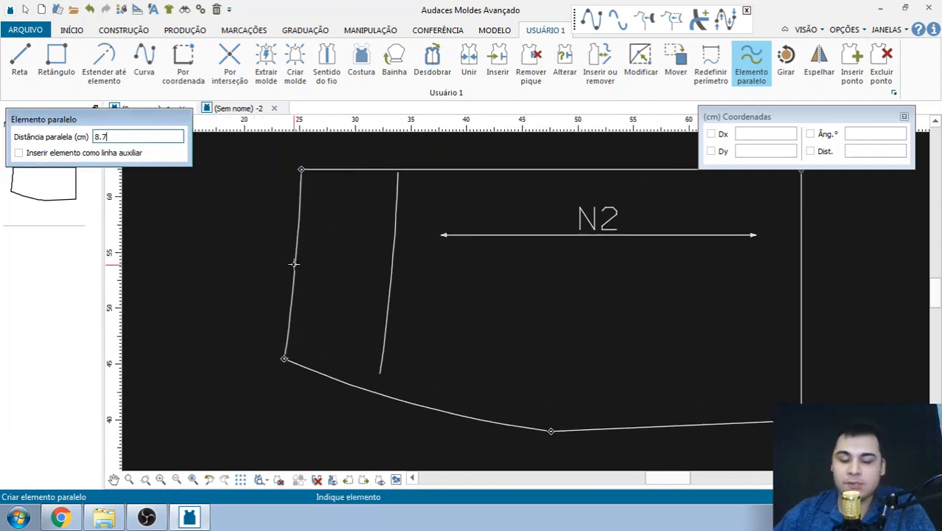
pyautogui.scroll(1, 295, 259)
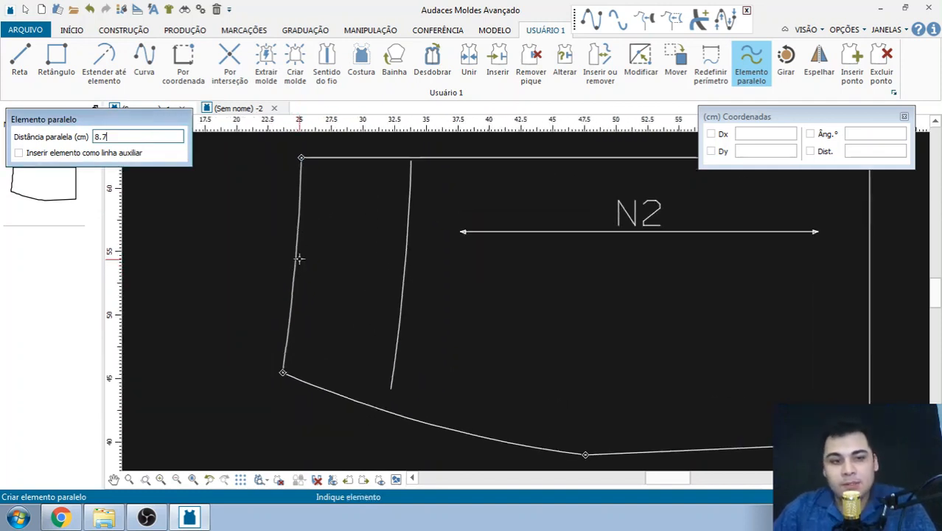
# Create another parallel of the left curved edge inside the piece, with a distance of 8.2 cm
pyautogui.press('BackSpace')
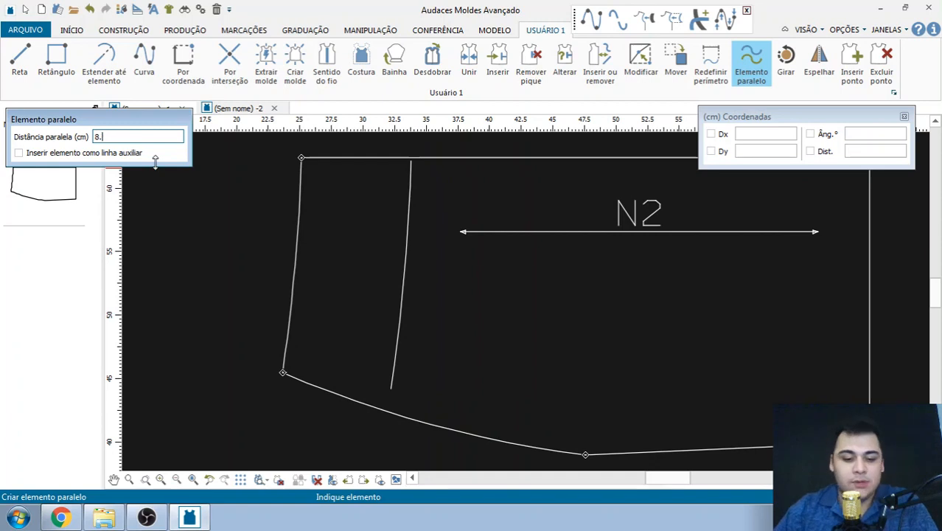
pyautogui.write('2')
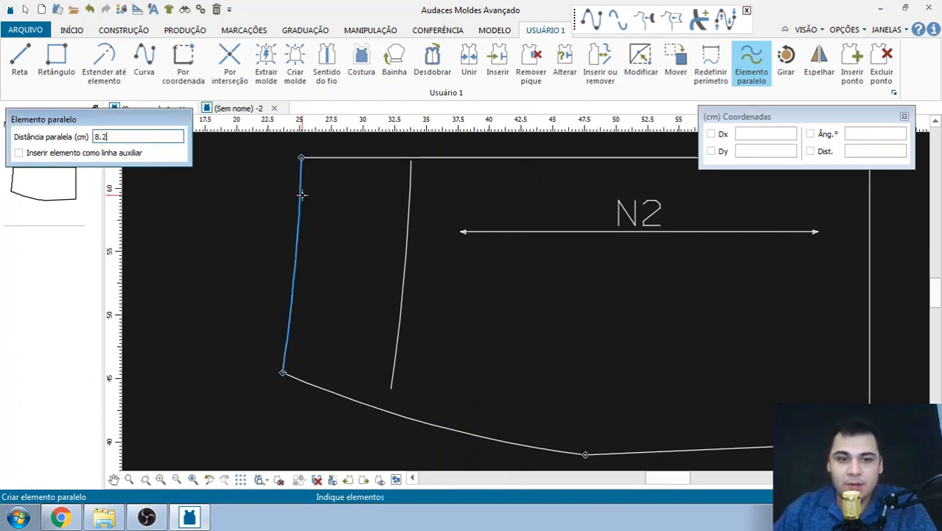
pyautogui.click(424, 250)
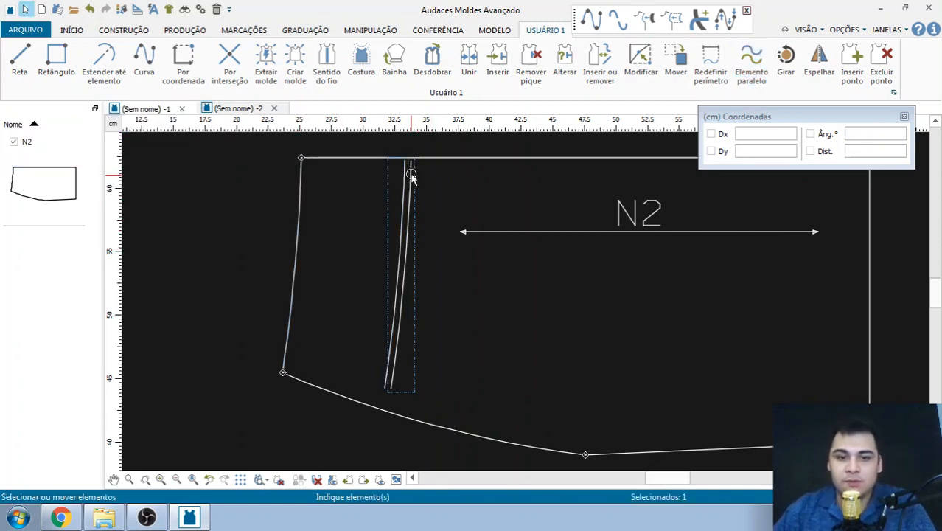
# Delete the 8.7 cm parallel line, keeping only the 8.2 cm one inside the piece
pyautogui.scroll(3, 415, 179)
pyautogui.scroll(1, 417, 180)
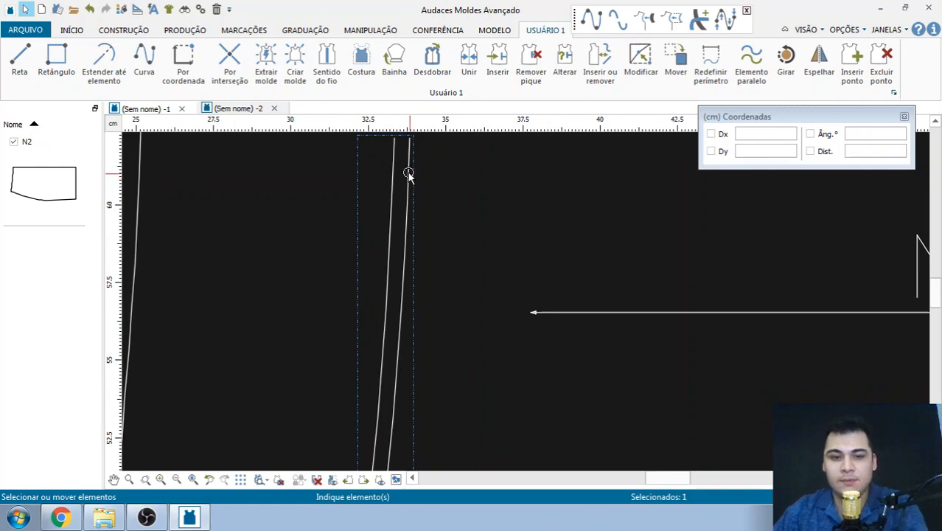
pyautogui.press('Delete')
pyautogui.scroll(-3, 342, 204)
pyautogui.scroll(1, 288, 210)
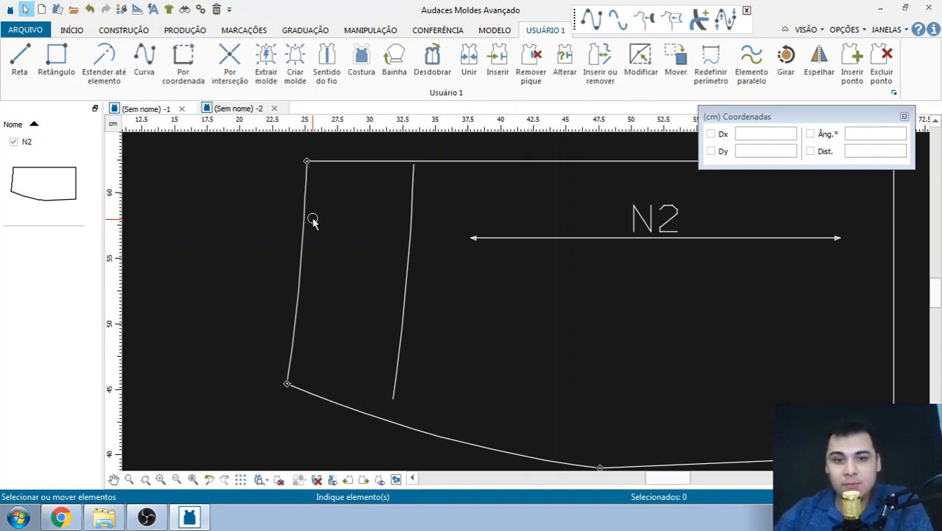
pyautogui.scroll(-2, 384, 173)
pyautogui.scroll(1, 432, 170)
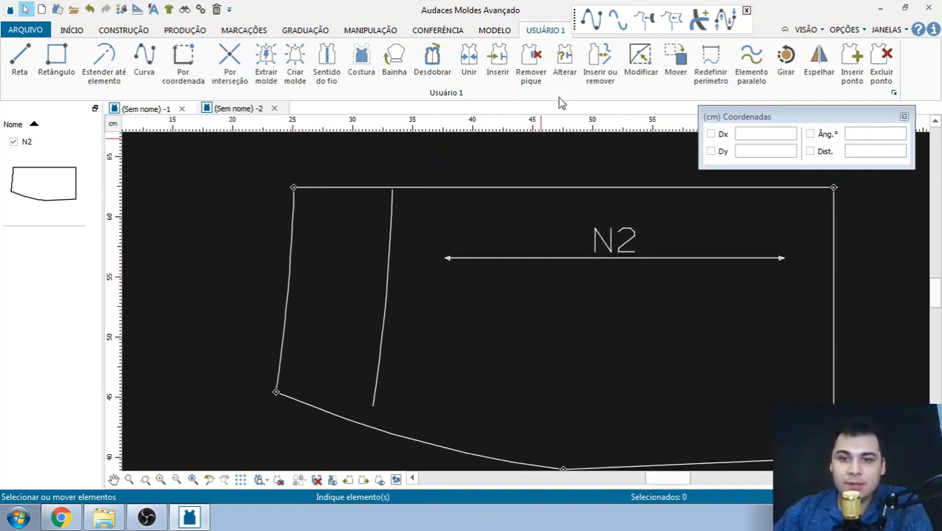
pyautogui.click(643, 53)
pyautogui.scroll(1, 420, 194)
pyautogui.click(385, 191)
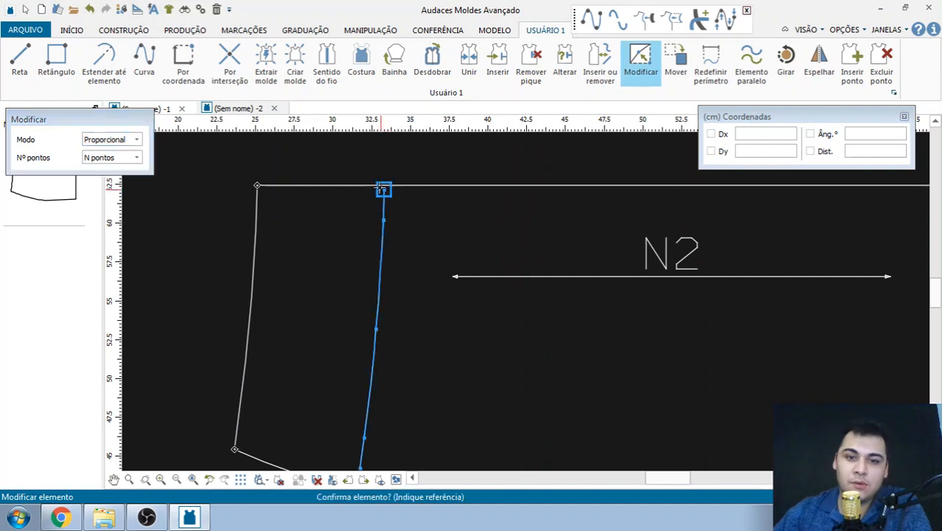
pyautogui.click(384, 190)
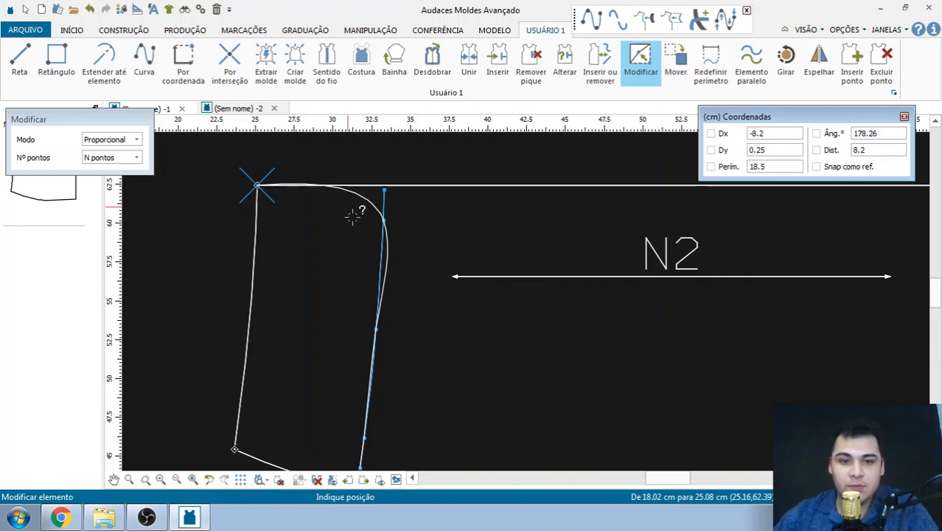
pyautogui.scroll(1, 338, 239)
pyautogui.scroll(-1, 351, 180)
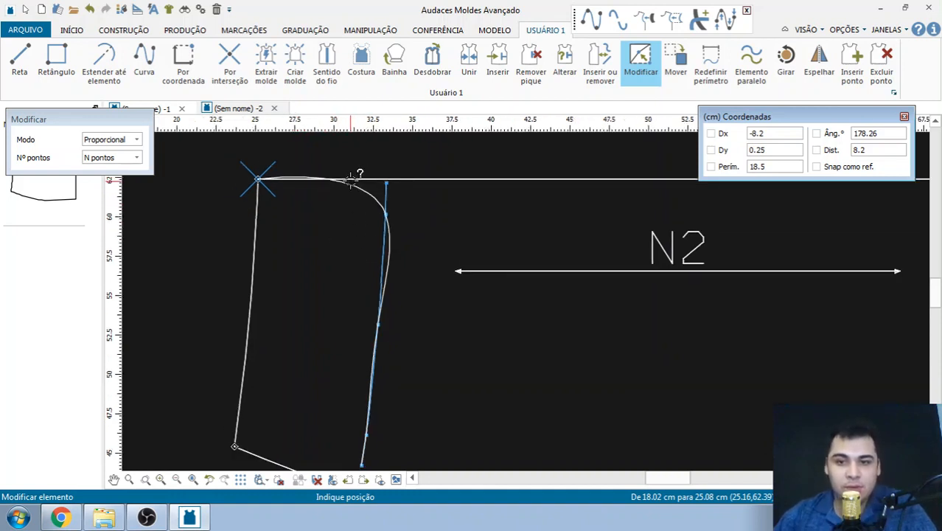
pyautogui.click(796, 166)
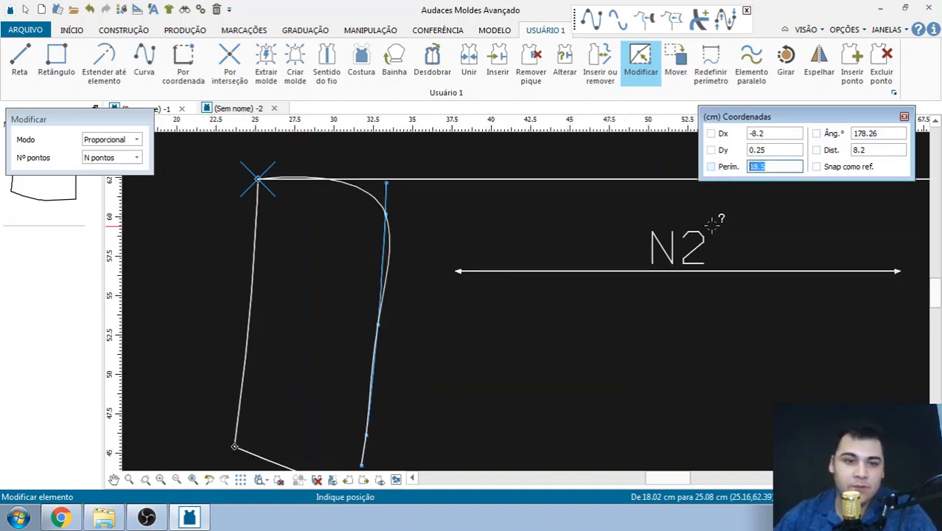
pyautogui.scroll(1, 378, 190)
pyautogui.scroll(2, 381, 179)
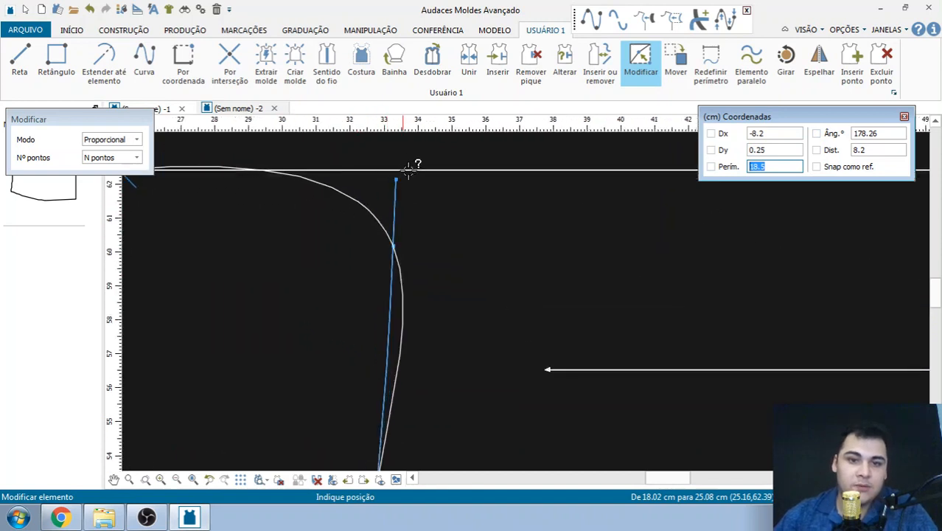
pyautogui.scroll(-1, 404, 171)
pyautogui.scroll(-3, 402, 186)
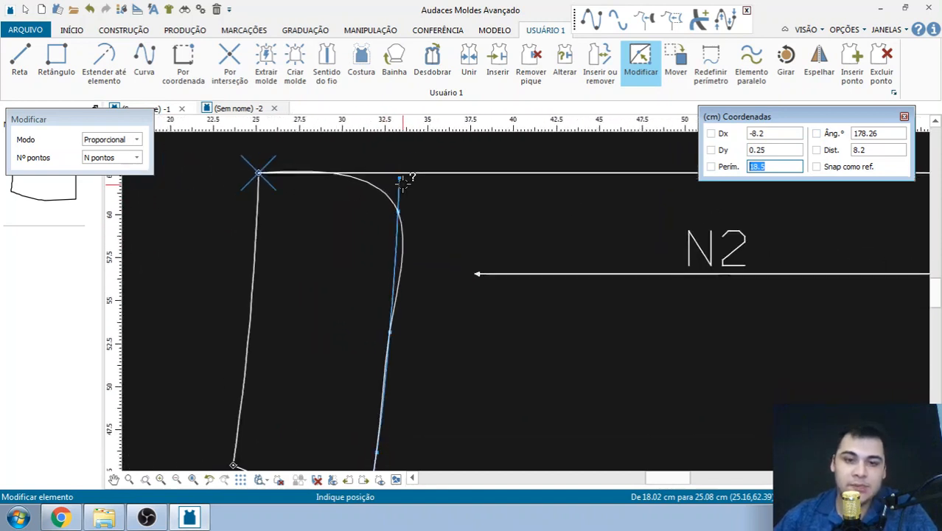
pyautogui.scroll(1, 405, 197)
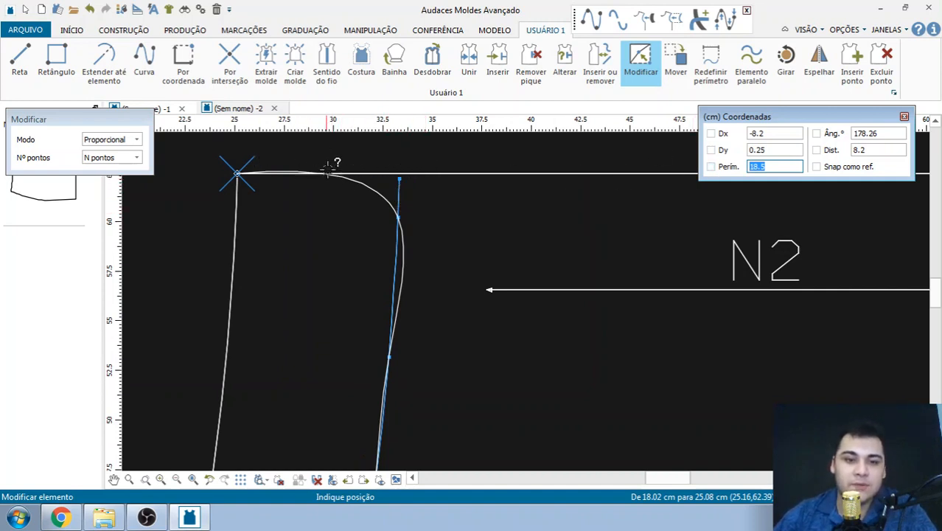
pyautogui.rightClick(396, 211)
# Modify the inner parallel's upper end to meet the top straight edge at a perimeter distance of 8.2 cm from the upper-left corner
pyautogui.click(398, 180)
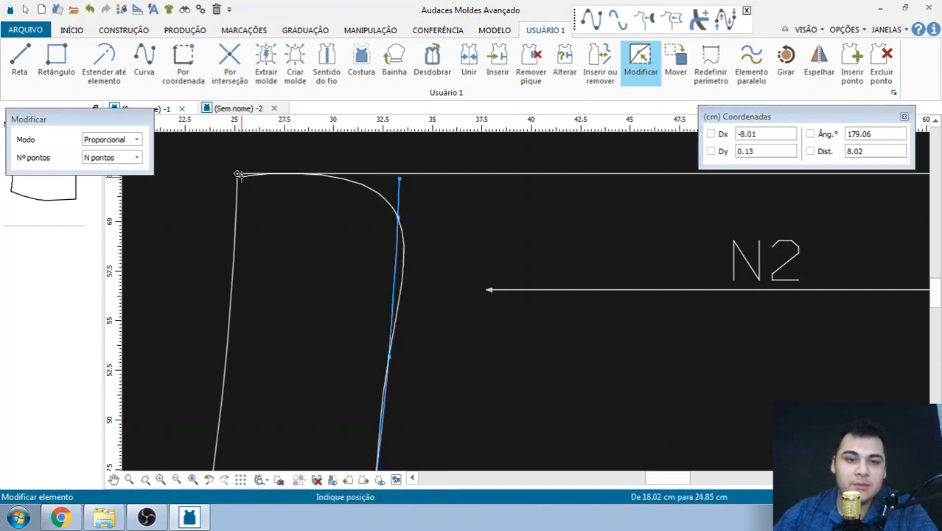
pyautogui.click(238, 175)
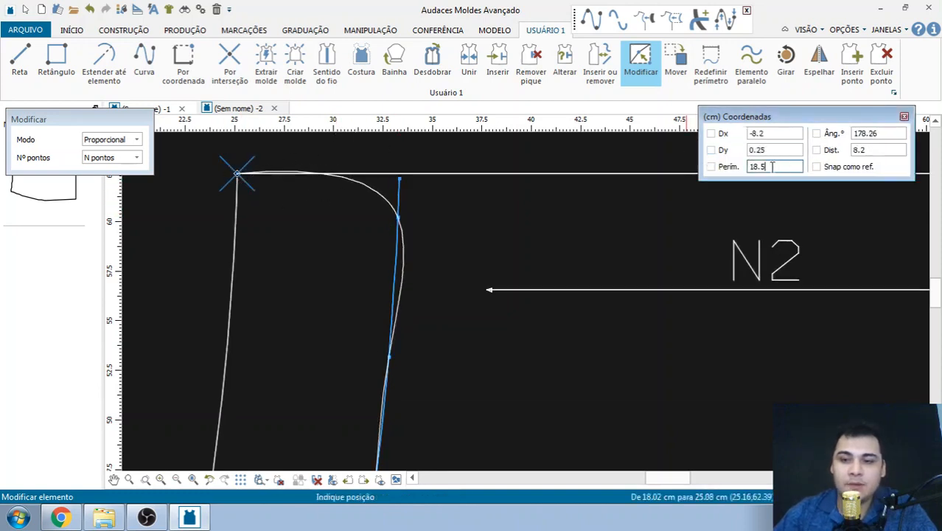
pyautogui.moveTo(771, 166); pyautogui.dragTo(727, 181)
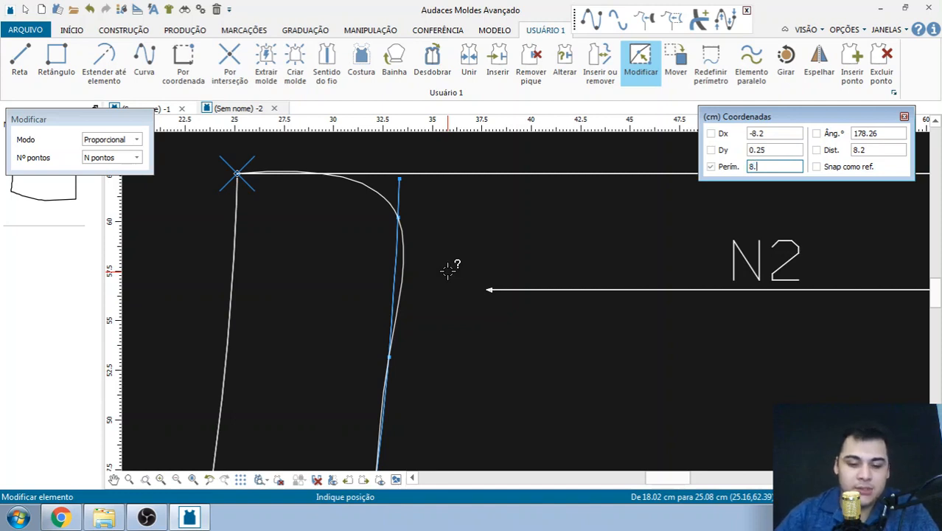
pyautogui.write('8.')
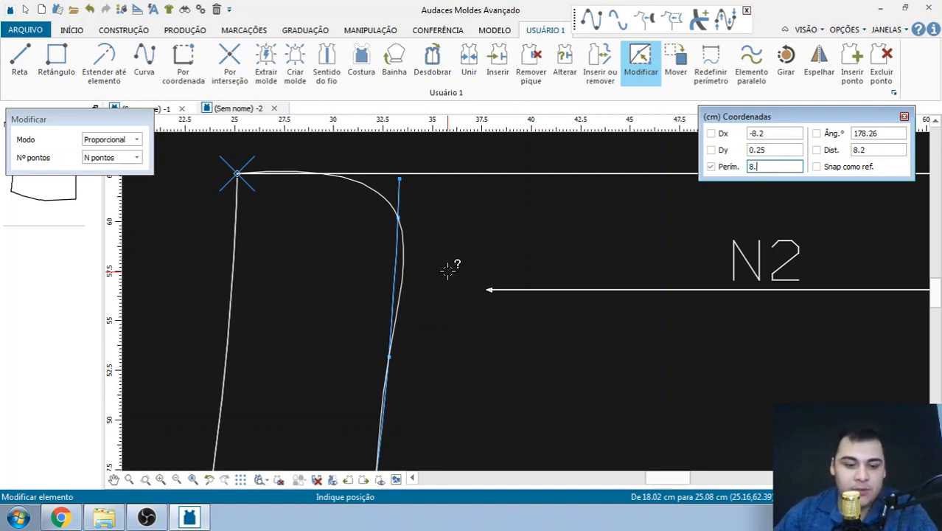
pyautogui.write('2')
pyautogui.click(413, 176)
pyautogui.scroll(-1, 399, 171)
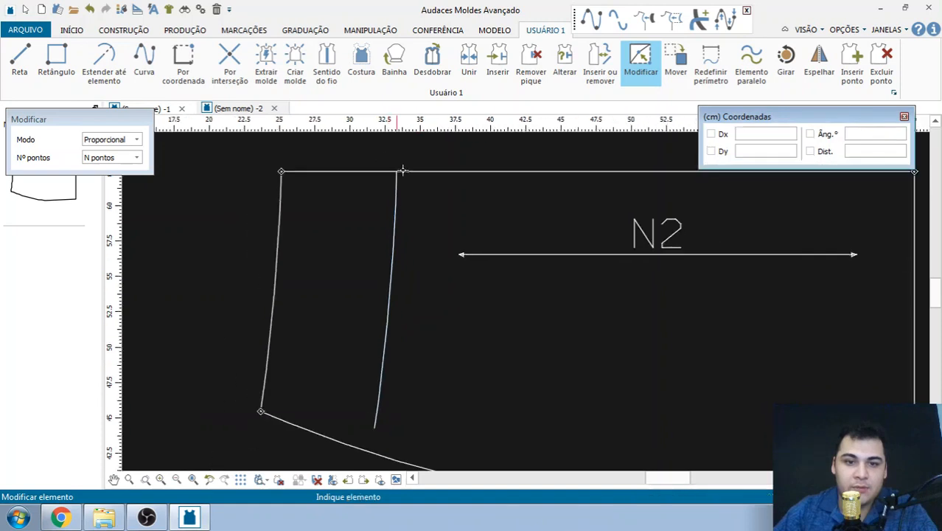
# Modify the inner parallel's lower end to meet the bottom curved edge at a perimeter distance of 8.2 cm from the lower-left corner
pyautogui.scroll(-3, 403, 170)
pyautogui.scroll(2, 377, 315)
pyautogui.click(392, 317)
pyautogui.click(391, 323)
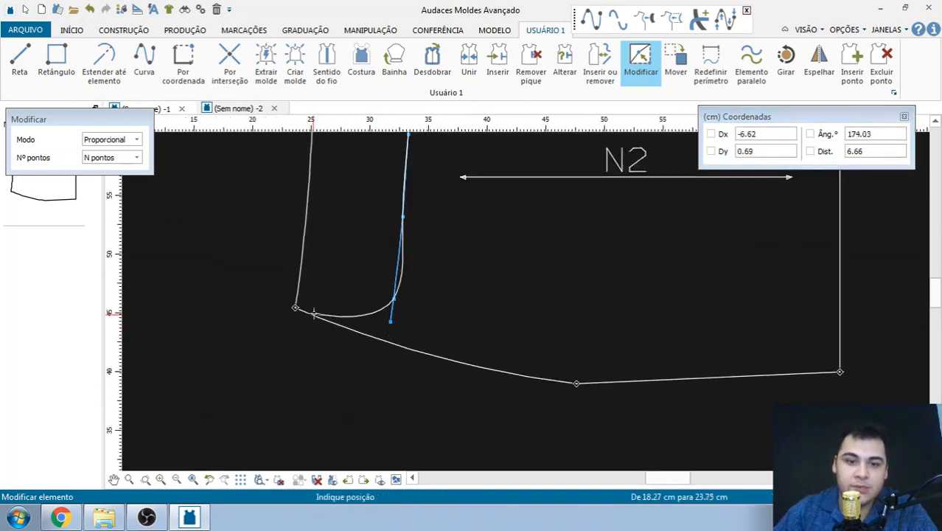
pyautogui.click(295, 307)
pyautogui.scroll(3, 299, 309)
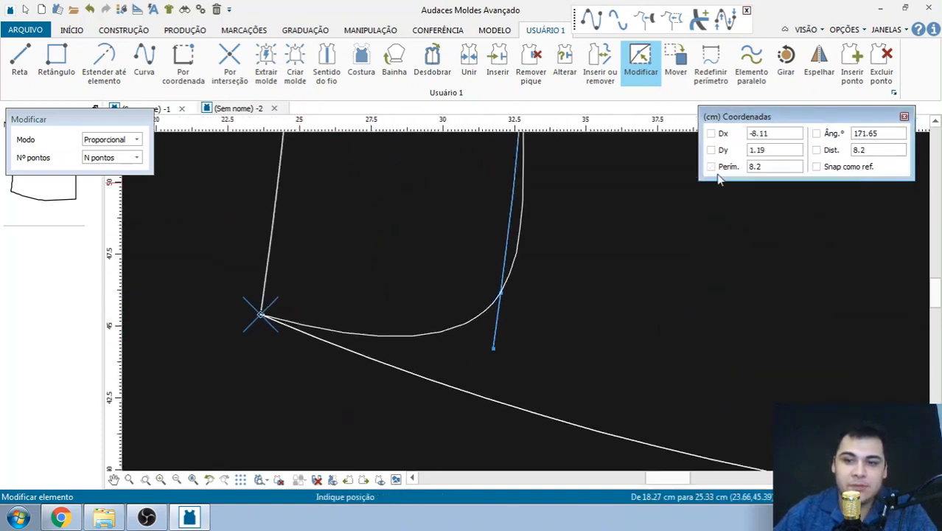
pyautogui.click(483, 348)
pyautogui.scroll(-3, 357, 379)
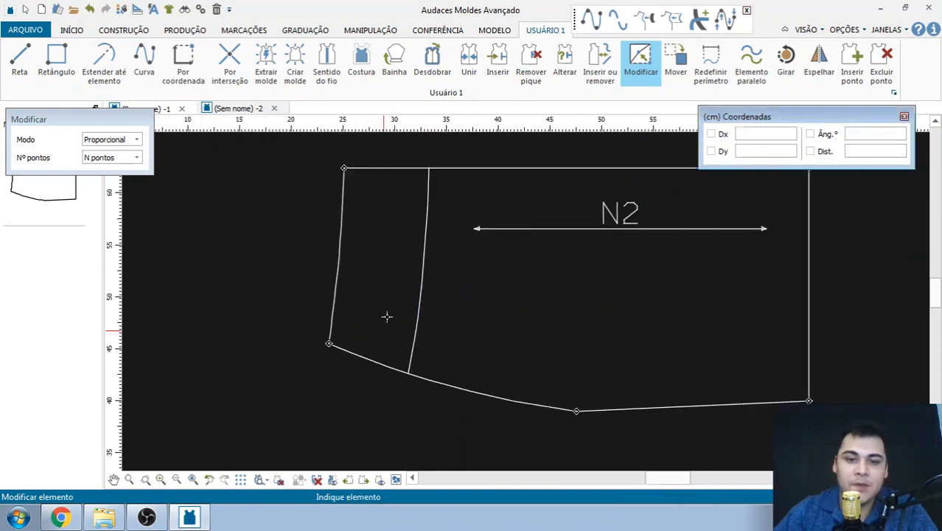
pyautogui.scroll(-1, 387, 317)
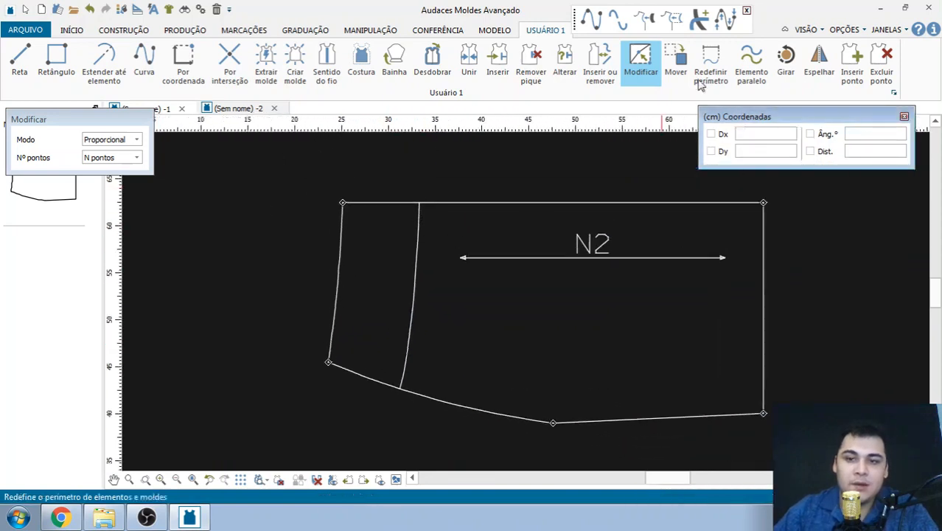
# Try to edit the inner cut line's curve to have 3 points
pyautogui.click(727, 19)
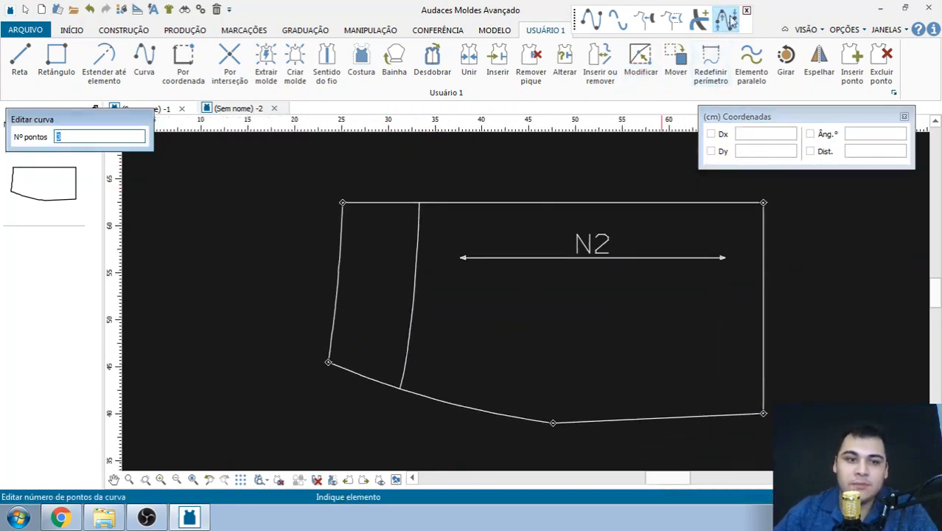
pyautogui.scroll(2, 402, 277)
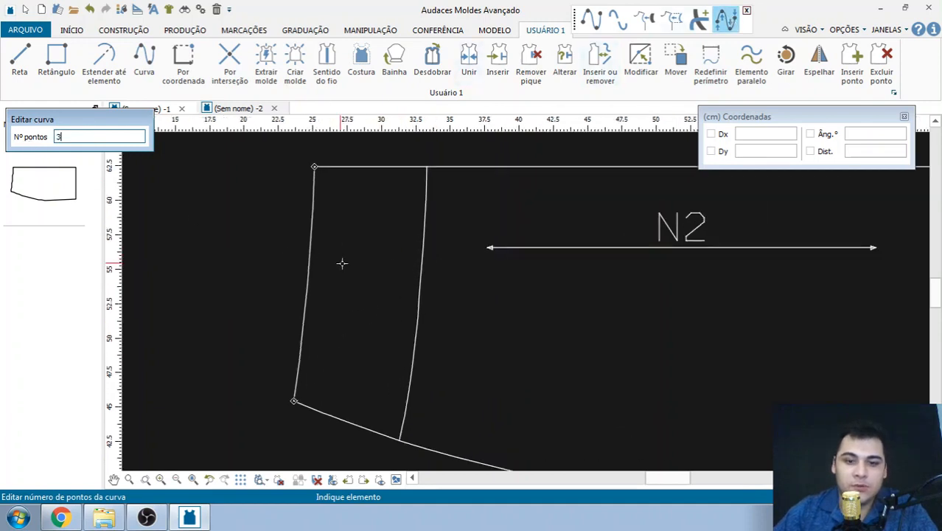
pyautogui.scroll(-2, 290, 251)
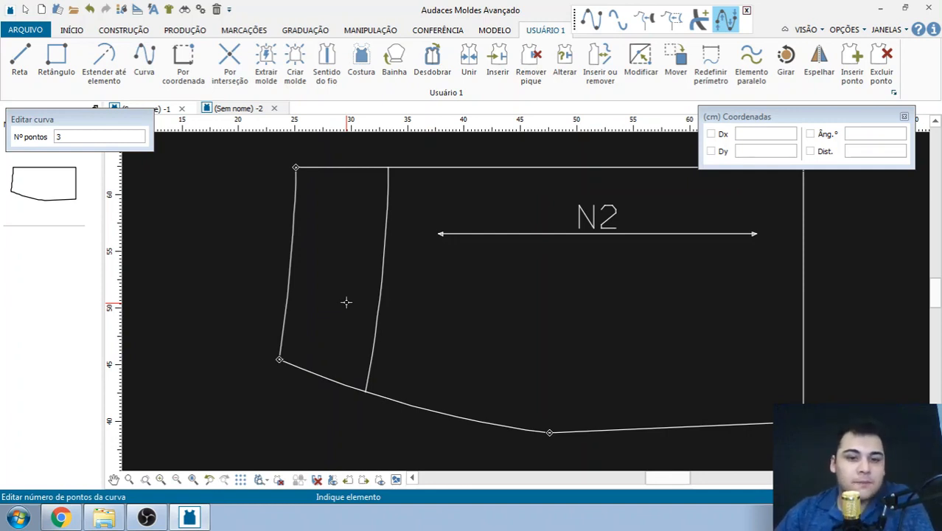
pyautogui.click(386, 249)
pyautogui.scroll(1, 386, 253)
pyautogui.rightClick(383, 252)
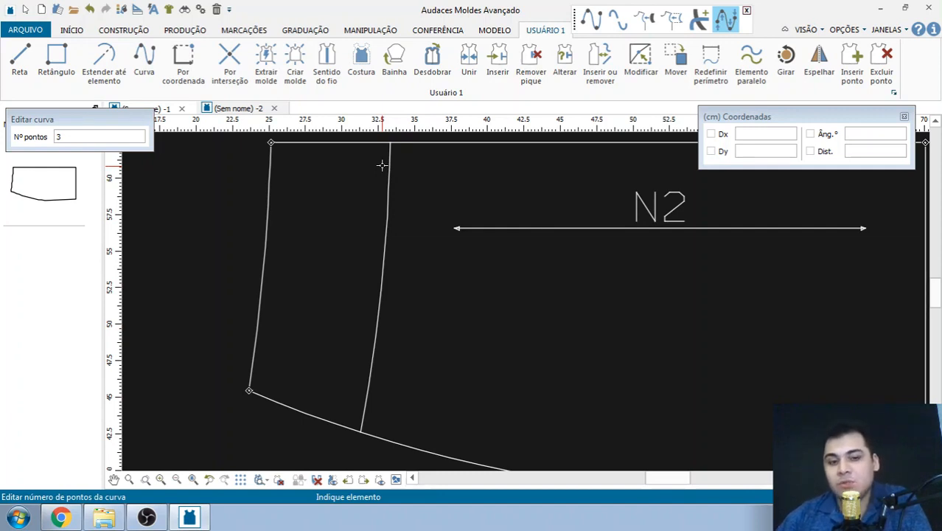
pyautogui.scroll(-2, 410, 227)
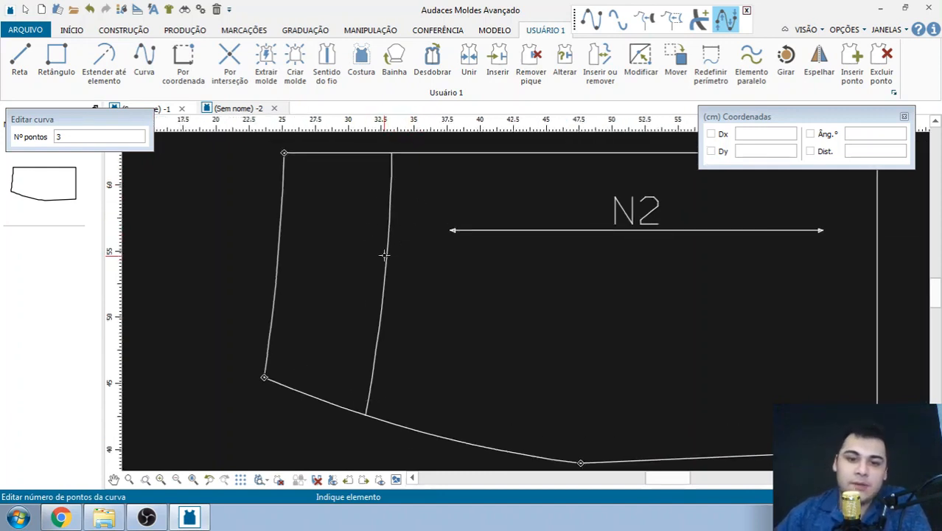
# Pull the inner cut line's upper intermediate point about 1.5 cm down and toward the inside of the piece, bulging the curve
pyautogui.click(641, 62)
pyautogui.scroll(1, 391, 209)
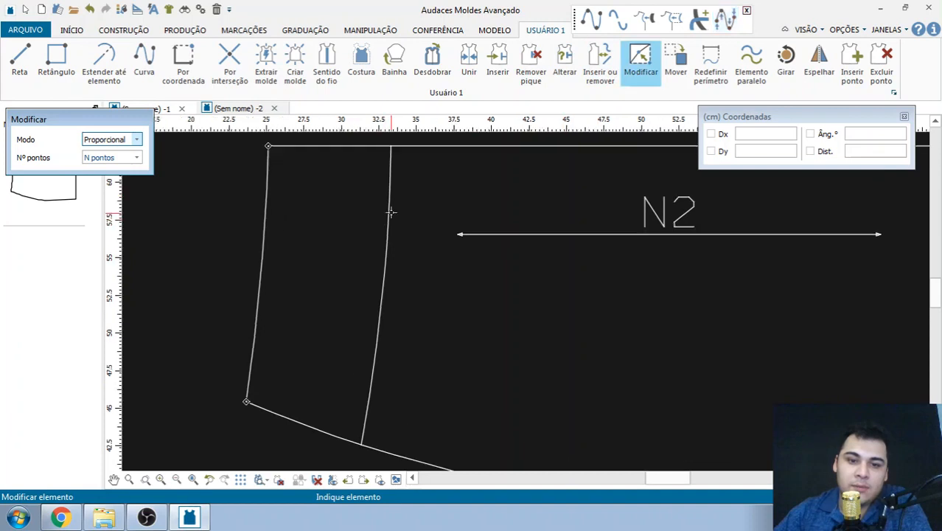
pyautogui.click(390, 212)
pyautogui.click(390, 197)
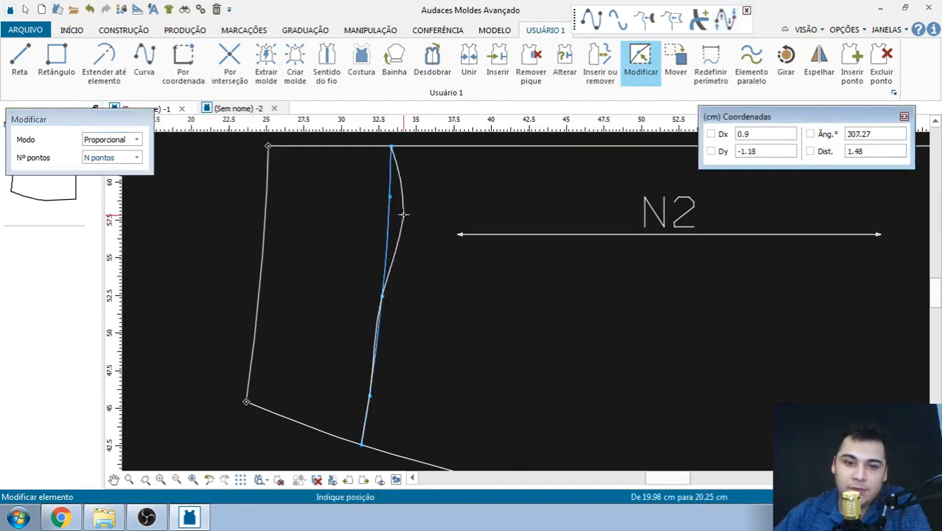
pyautogui.click(403, 215)
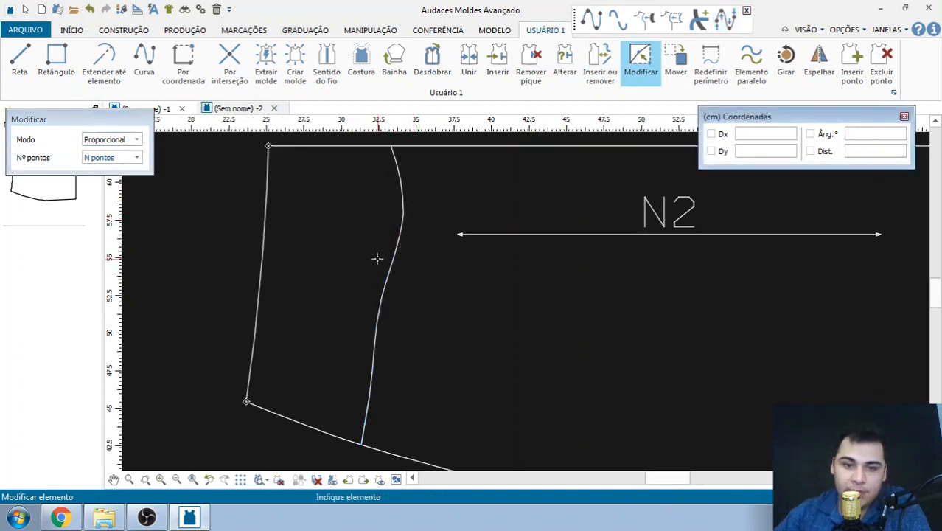
# Smooth the bulged inner cut line by setting its number of curve points to 3
pyautogui.click(726, 19)
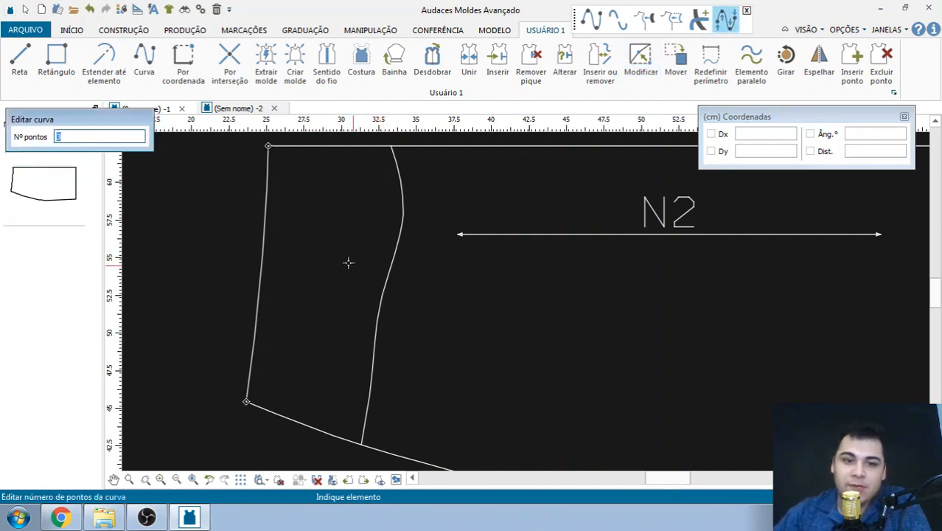
pyautogui.write('3')
pyautogui.click(390, 269)
pyautogui.scroll(1, 399, 145)
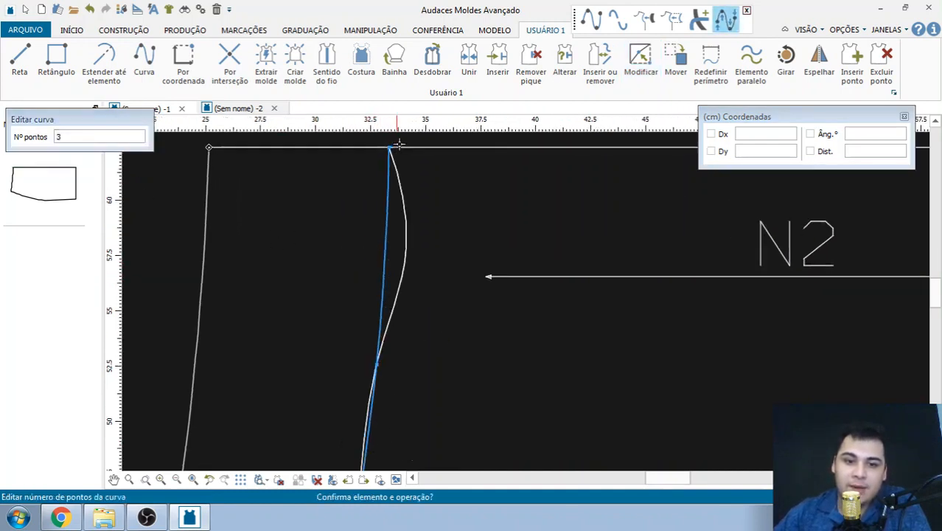
pyautogui.scroll(4, 399, 145)
pyautogui.scroll(-6, 386, 232)
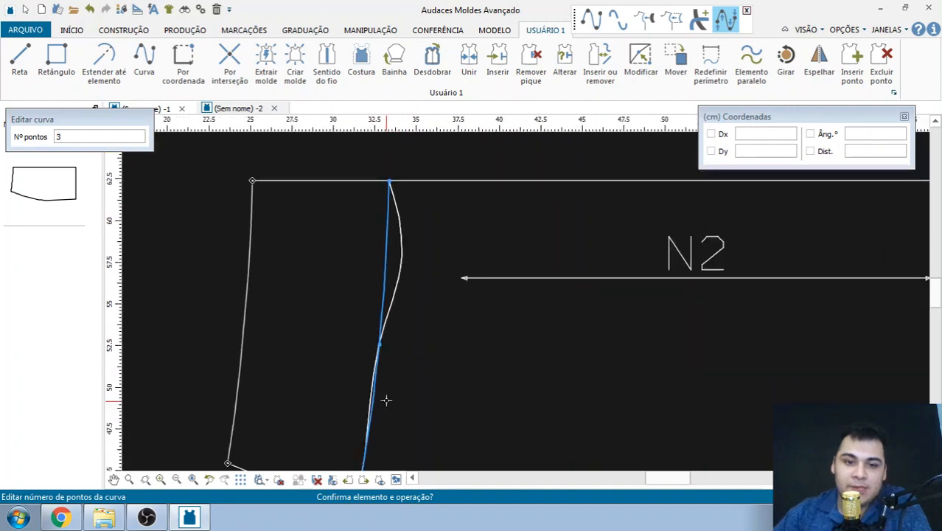
pyautogui.scroll(-3, 387, 400)
pyautogui.scroll(1, 404, 274)
pyautogui.click(394, 291)
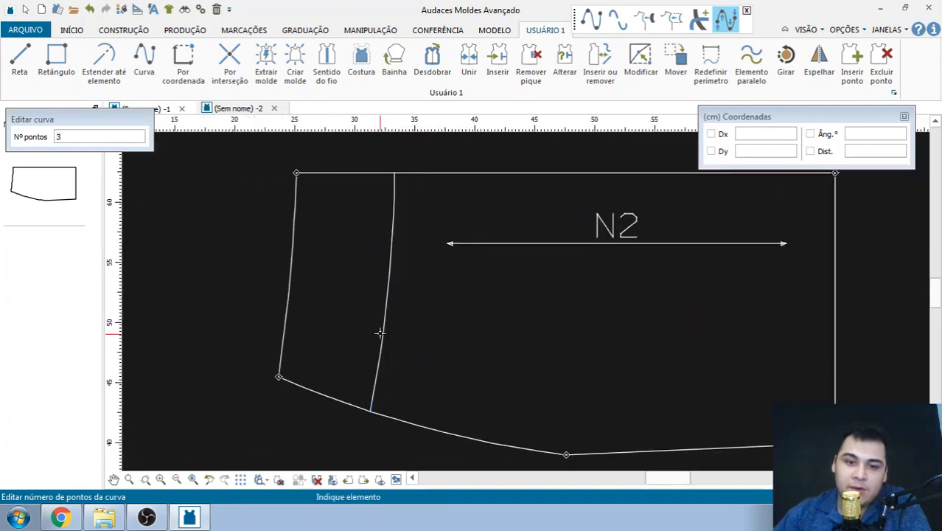
pyautogui.scroll(2, 400, 163)
pyautogui.scroll(-1, 390, 199)
pyautogui.press('Escape')
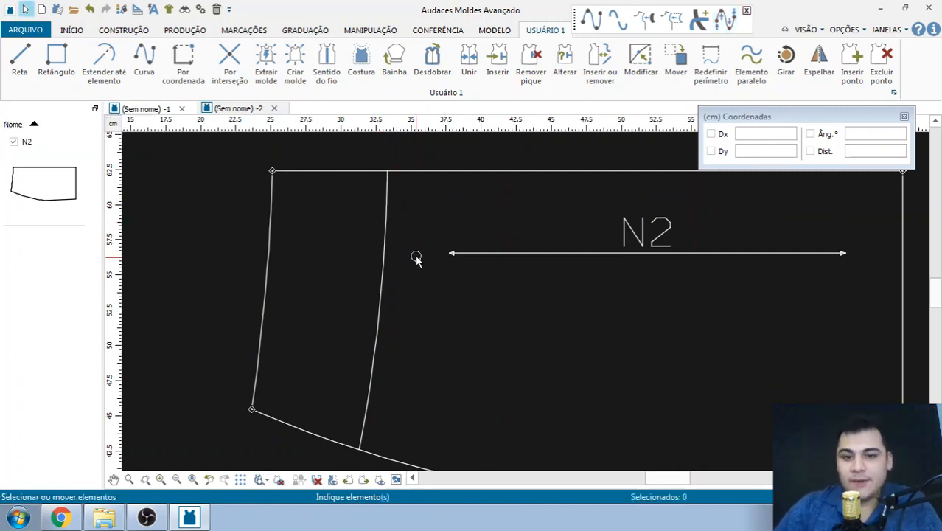
pyautogui.scroll(-2, 384, 241)
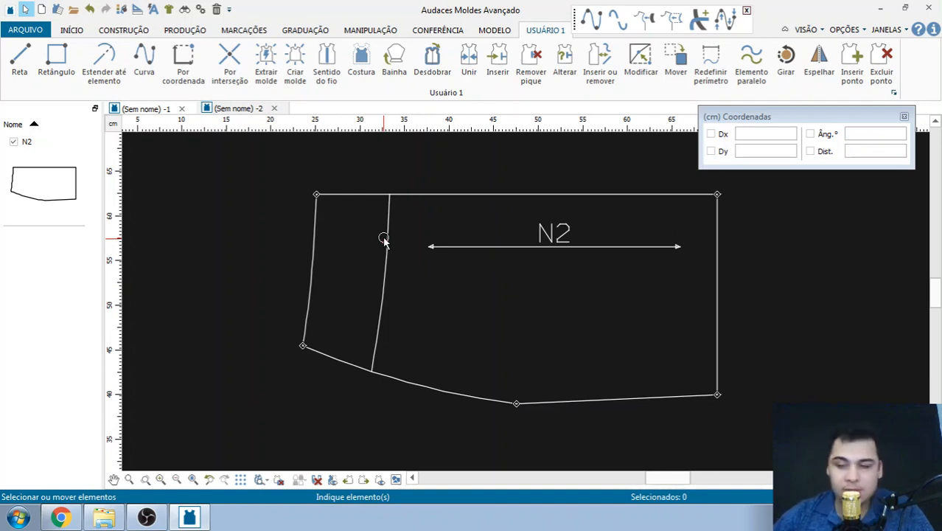
pyautogui.scroll(1, 341, 254)
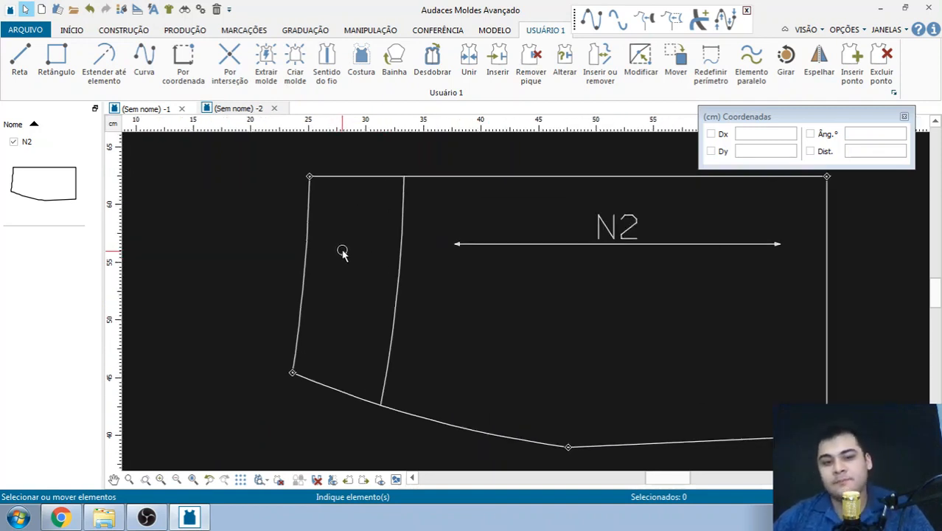
pyautogui.scroll(-1, 346, 248)
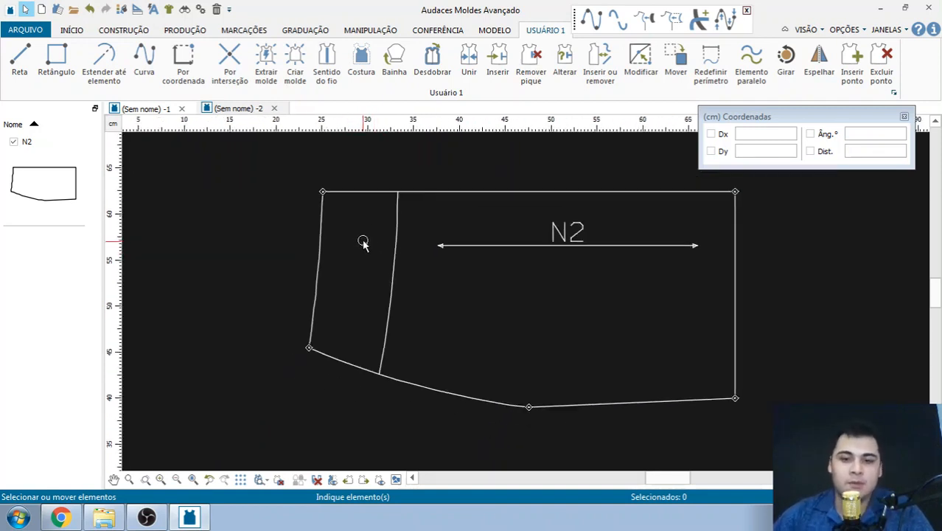
pyautogui.scroll(-1, 373, 249)
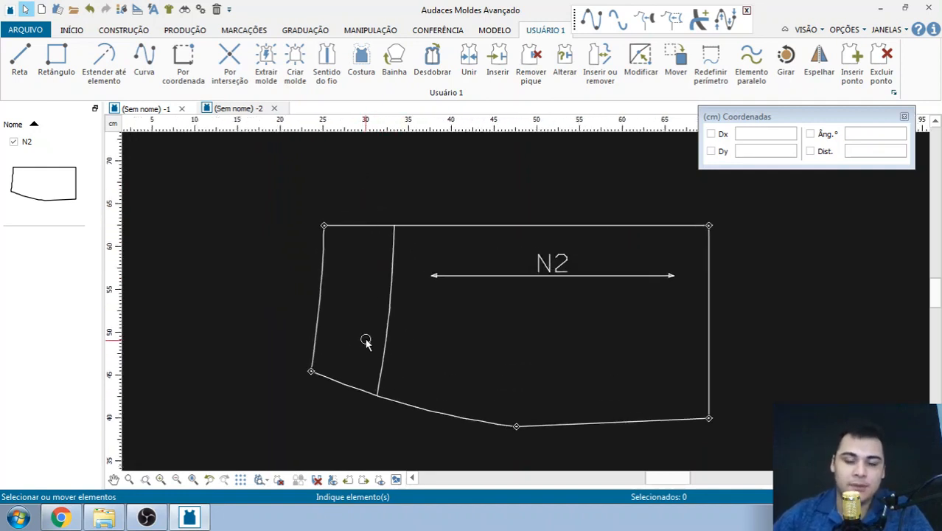
pyautogui.scroll(1, 366, 339)
pyautogui.scroll(-1, 355, 291)
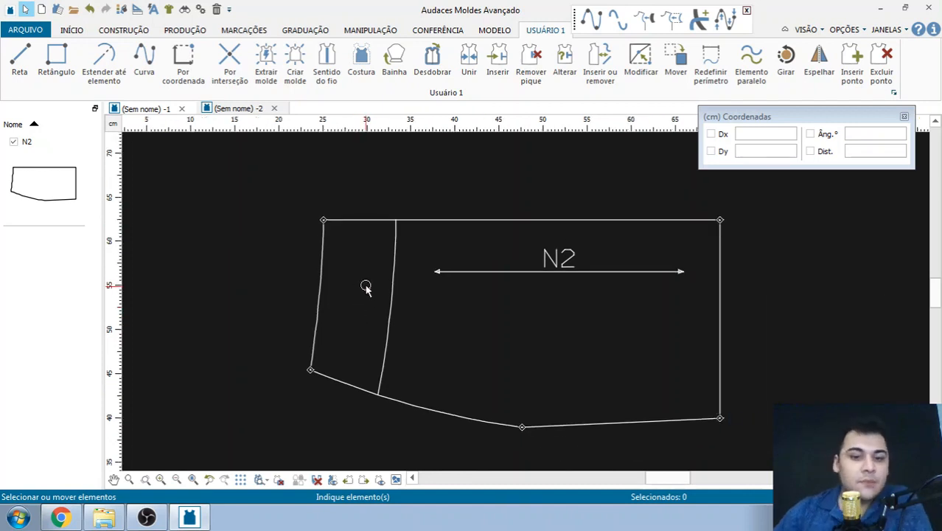
# Examine the skirt's front and pleated side panels in the browser's reference photo and return to the pattern in Audaces
pyautogui.click(60, 516)
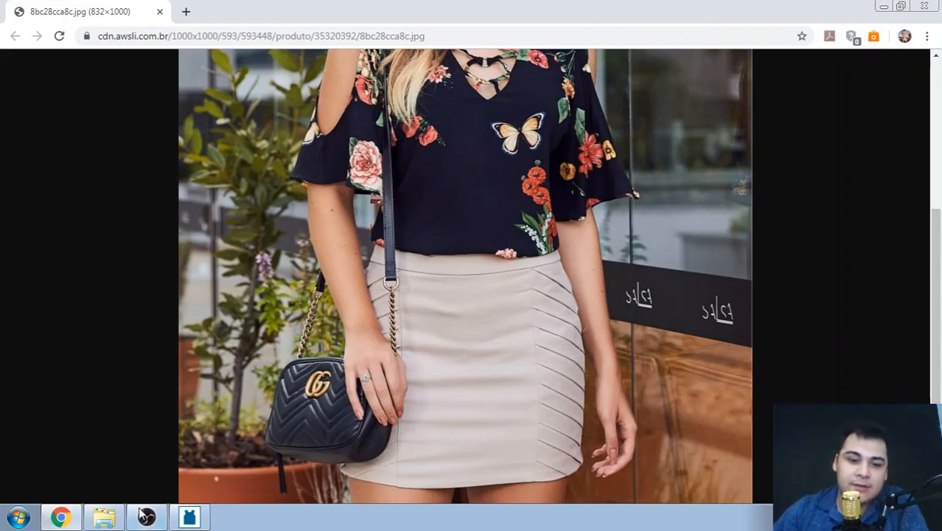
pyautogui.click(189, 516)
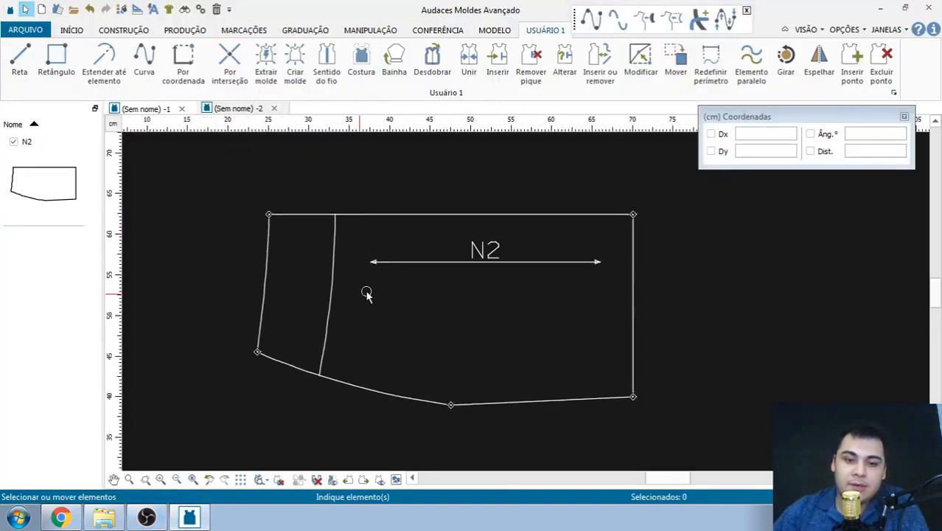
pyautogui.click(61, 516)
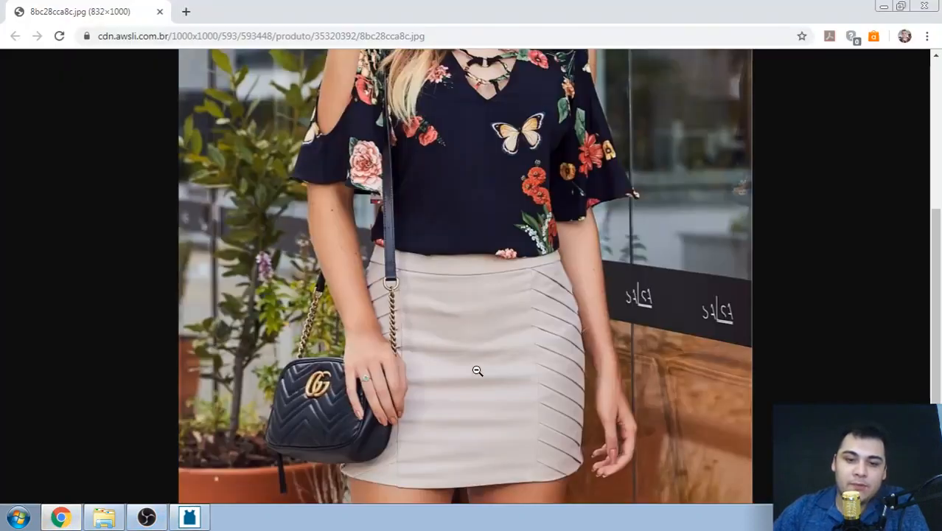
pyautogui.scroll(2, 477, 371)
pyautogui.scroll(-2, 494, 308)
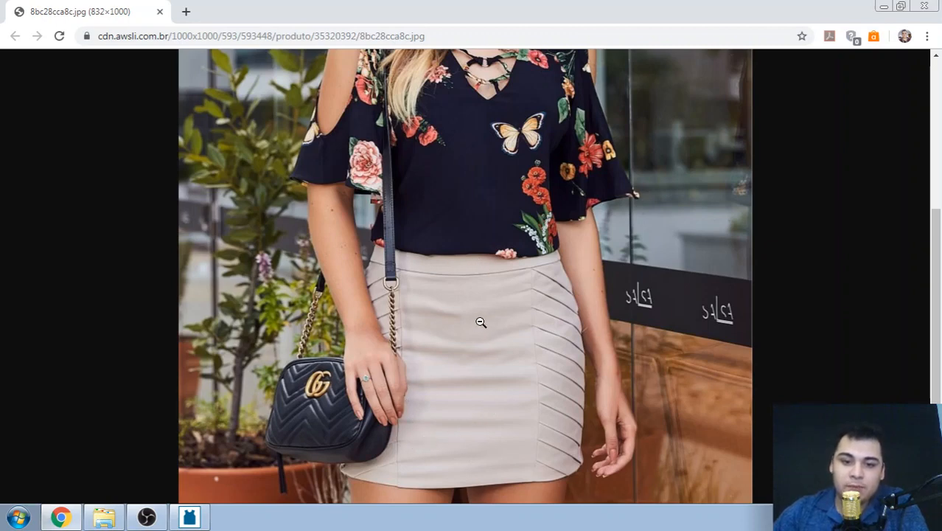
pyautogui.click(189, 516)
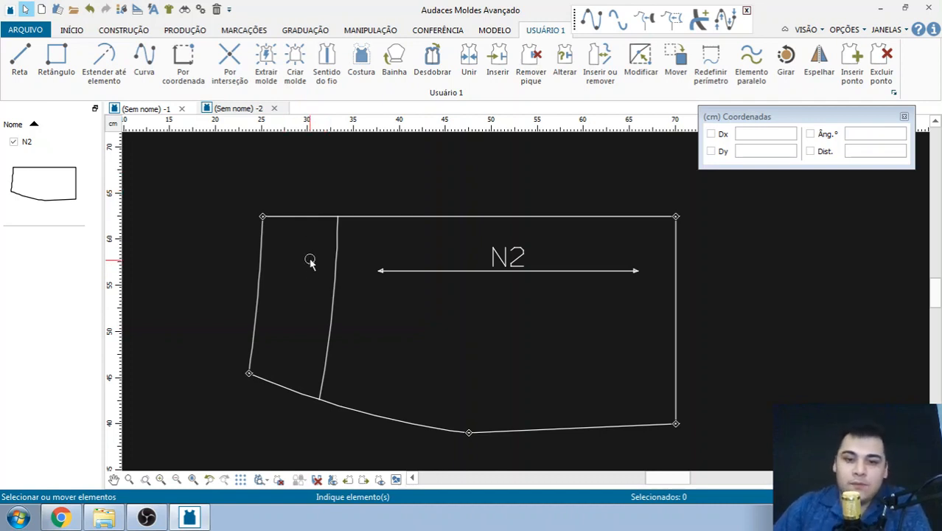
# Create a parallel element of the N2 piece's top straight edge, 1.2 cm inside the piece
pyautogui.scroll(1, 354, 194)
pyautogui.scroll(-1, 286, 181)
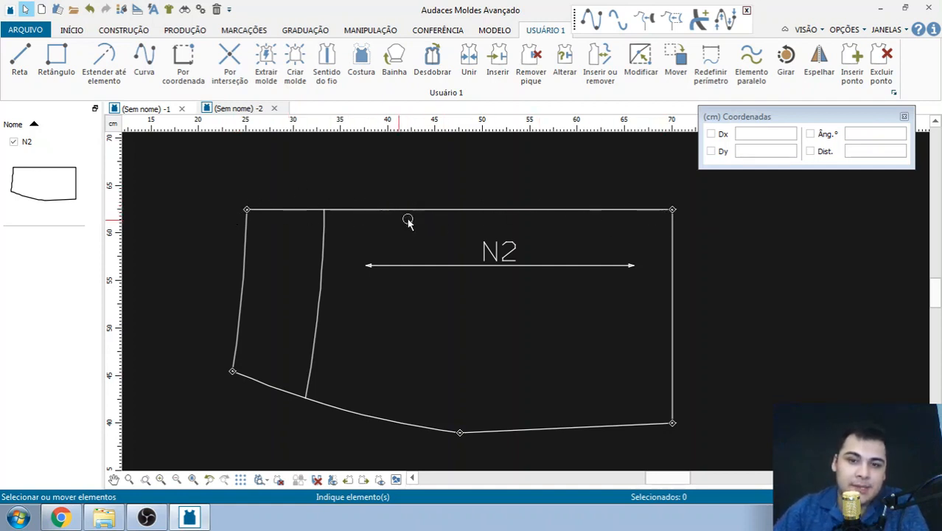
pyautogui.click(751, 62)
pyautogui.write('1')
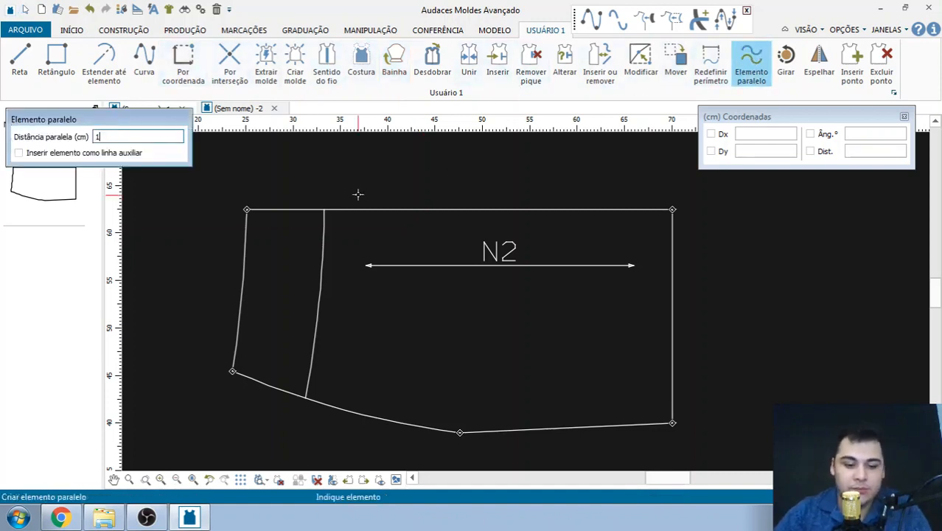
pyautogui.write('.2')
pyautogui.click(396, 209)
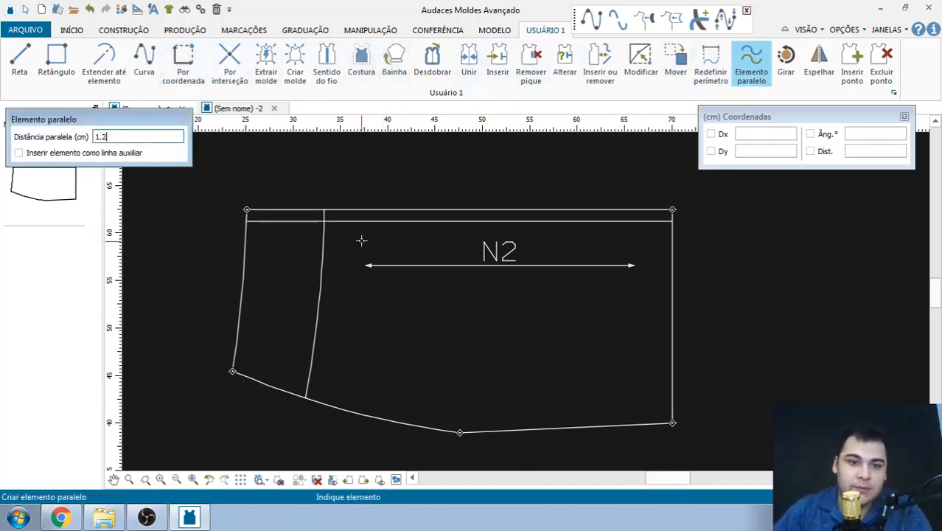
# Extend the 1.2 cm parallel line at the top of the piece to the side edges
pyautogui.click(104, 63)
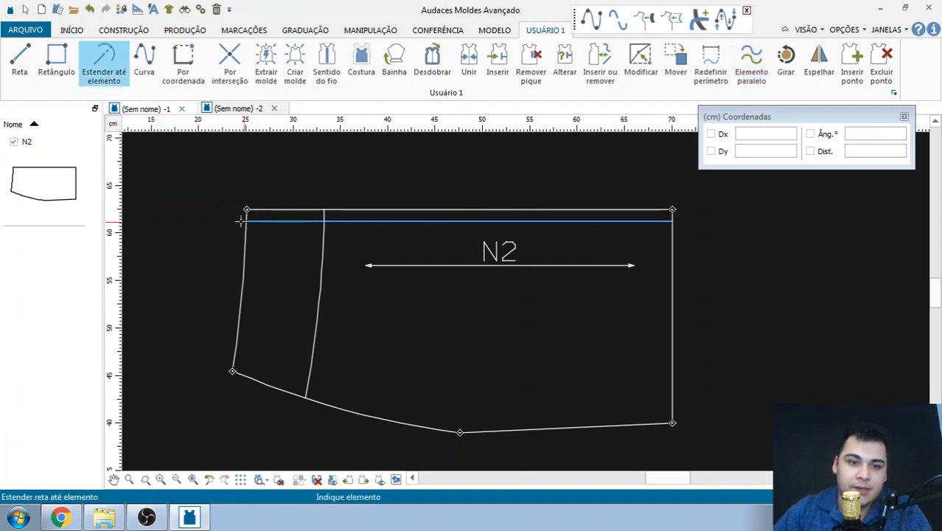
pyautogui.click(248, 237)
pyautogui.rightClick(250, 237)
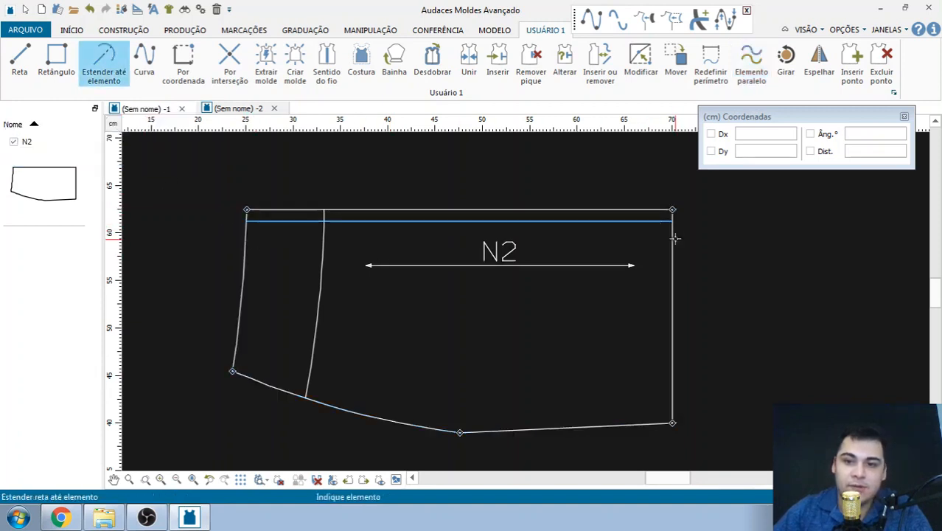
pyautogui.scroll(2, 383, 221)
pyautogui.press('Escape')
pyautogui.scroll(-1, 369, 215)
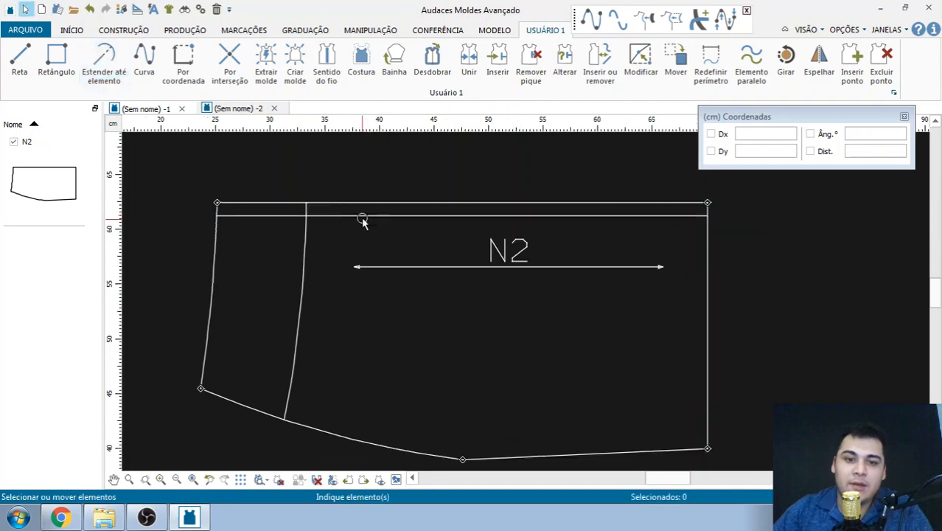
pyautogui.scroll(1, 475, 214)
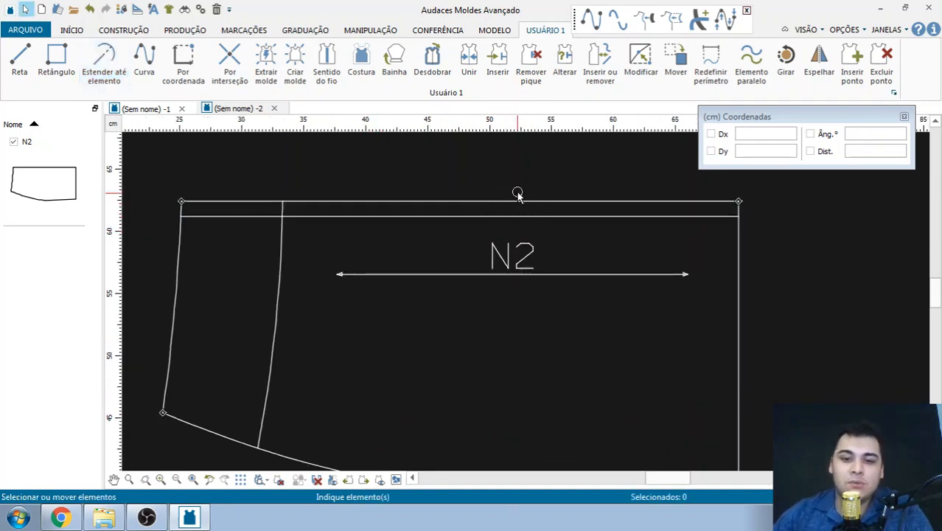
pyautogui.scroll(-1, 518, 195)
pyautogui.scroll(1, 503, 246)
pyautogui.scroll(1, 420, 219)
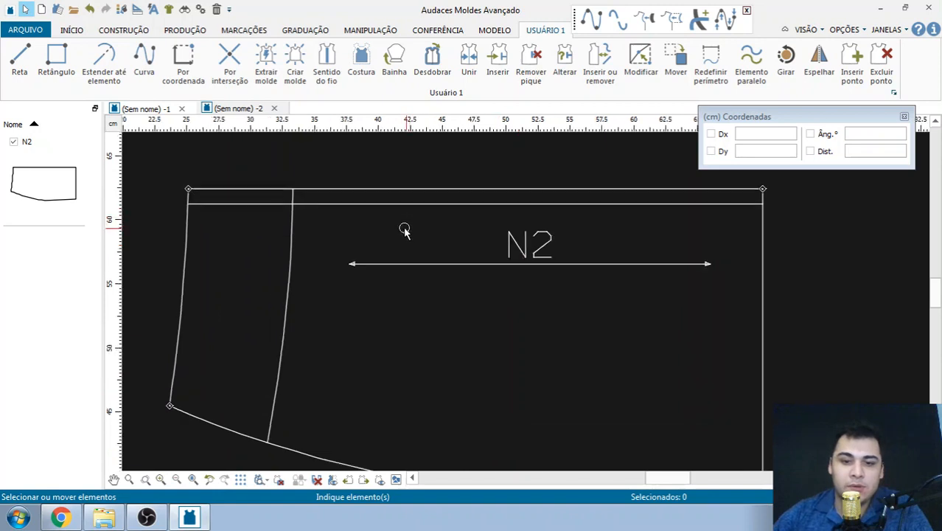
pyautogui.scroll(-1, 404, 230)
pyautogui.scroll(1, 406, 236)
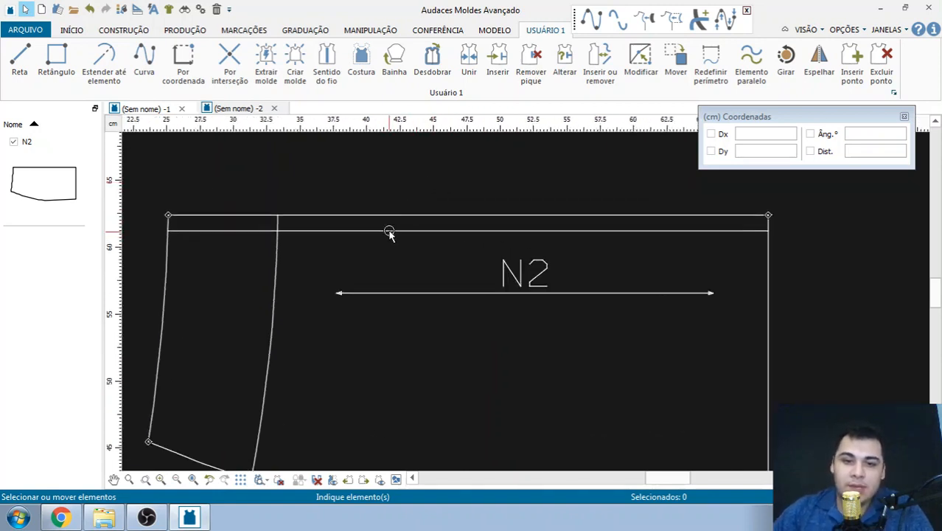
pyautogui.scroll(-1, 402, 234)
pyautogui.click(265, 72)
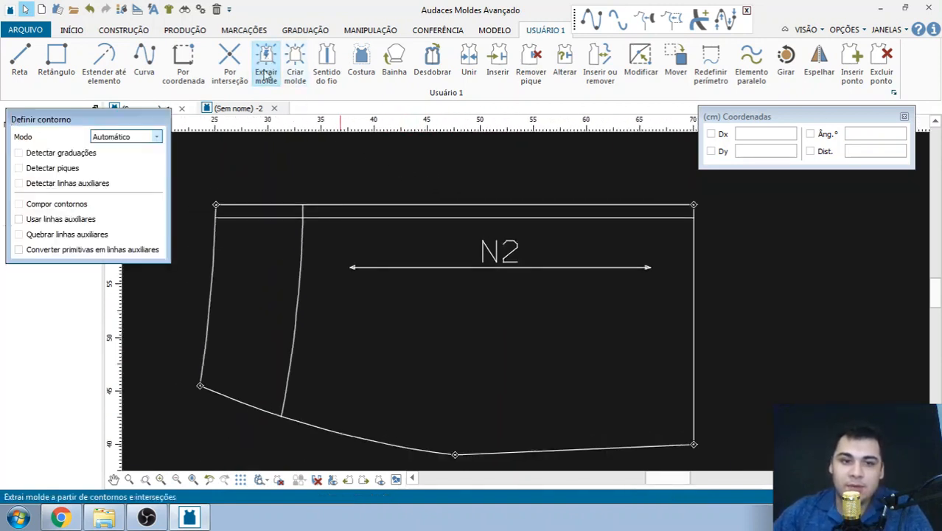
pyautogui.scroll(1, 322, 207)
pyautogui.scroll(1, 294, 234)
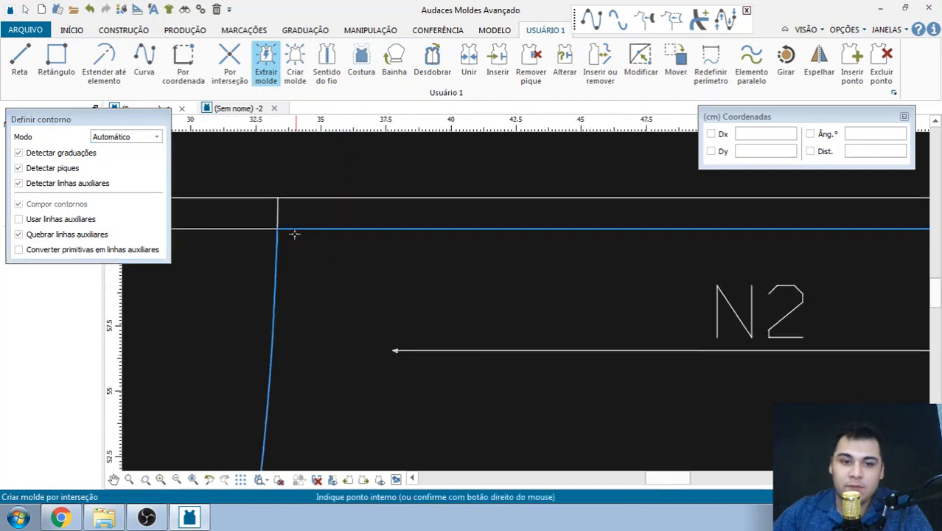
pyautogui.scroll(-2, 332, 229)
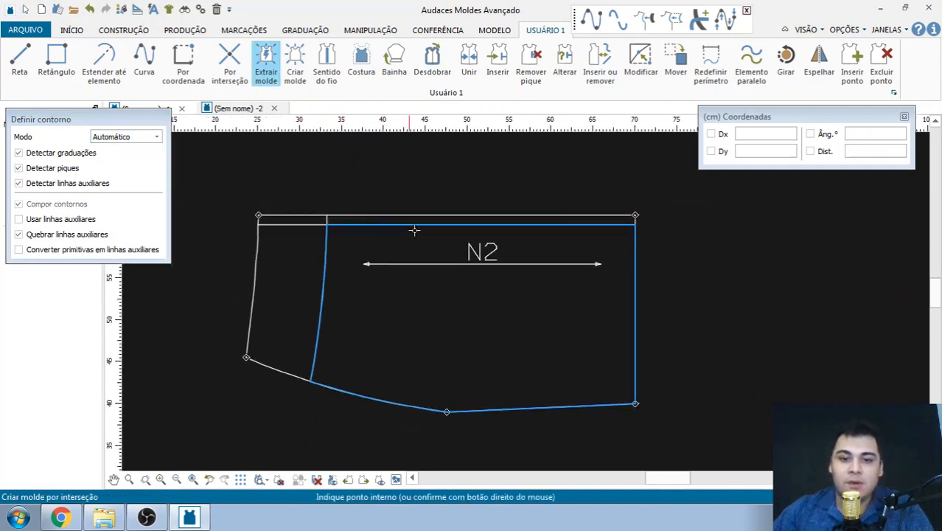
pyautogui.scroll(1, 385, 239)
pyautogui.scroll(-1, 386, 236)
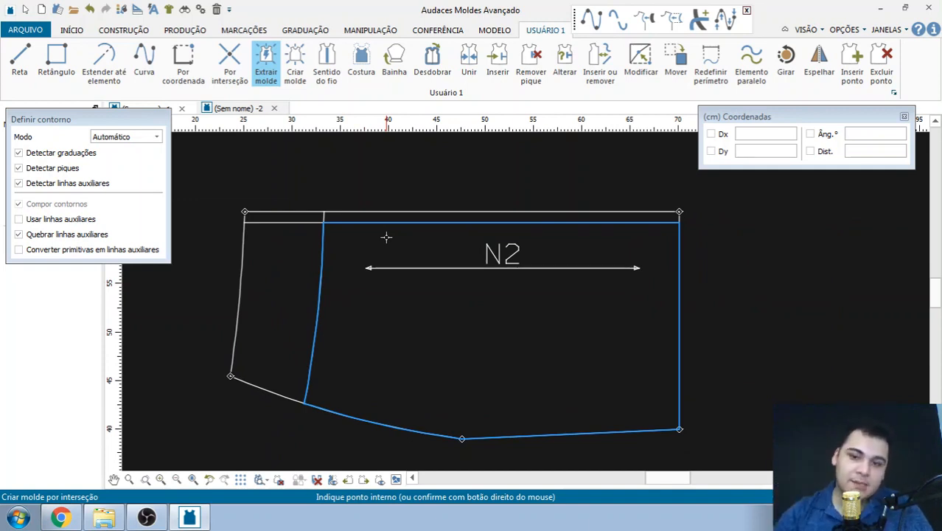
pyautogui.scroll(1, 431, 216)
pyautogui.scroll(1, 431, 216)
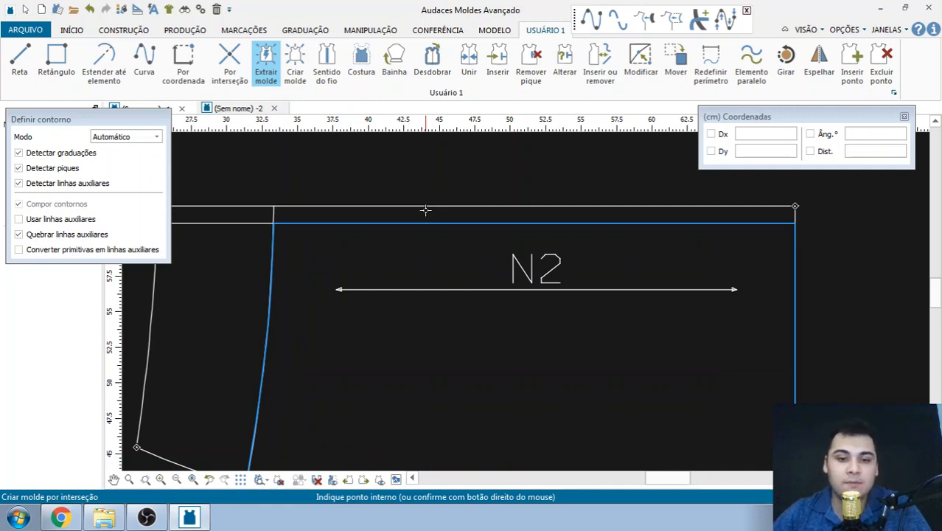
pyautogui.scroll(-2, 426, 213)
pyautogui.rightClick(437, 218)
pyautogui.press('Escape')
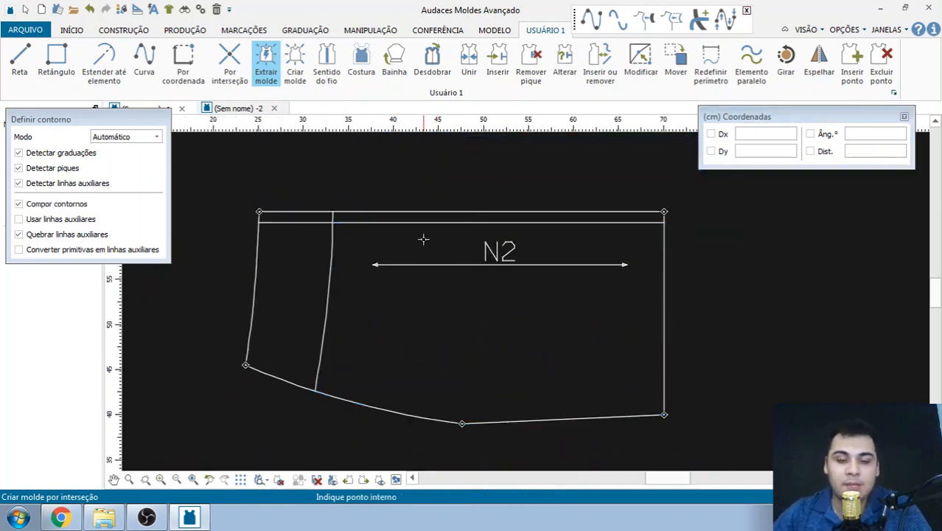
# Examine the skirt's front and pleated side panel in the browser's reference photo and return to the pattern in Audaces
pyautogui.scroll(-1, 428, 232)
pyautogui.scroll(1, 451, 204)
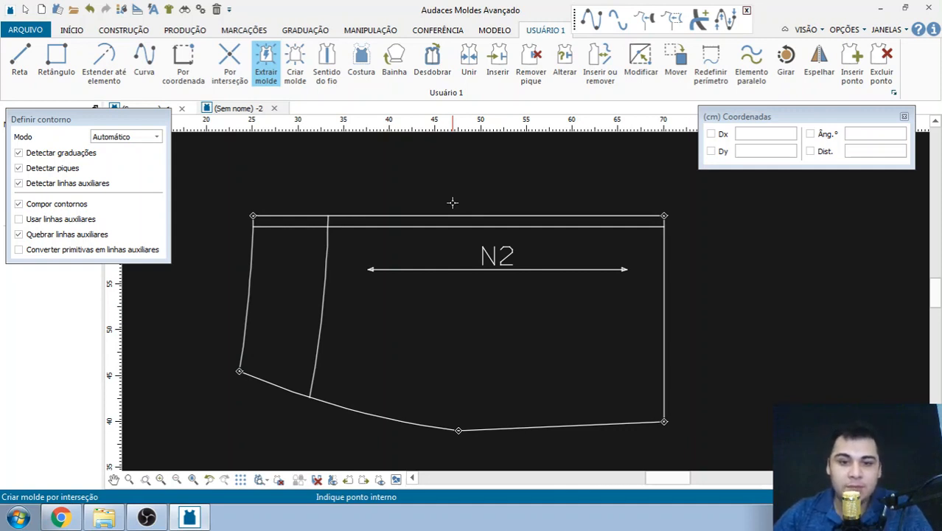
pyautogui.scroll(1, 452, 202)
pyautogui.scroll(-1, 452, 202)
pyautogui.scroll(-1, 398, 198)
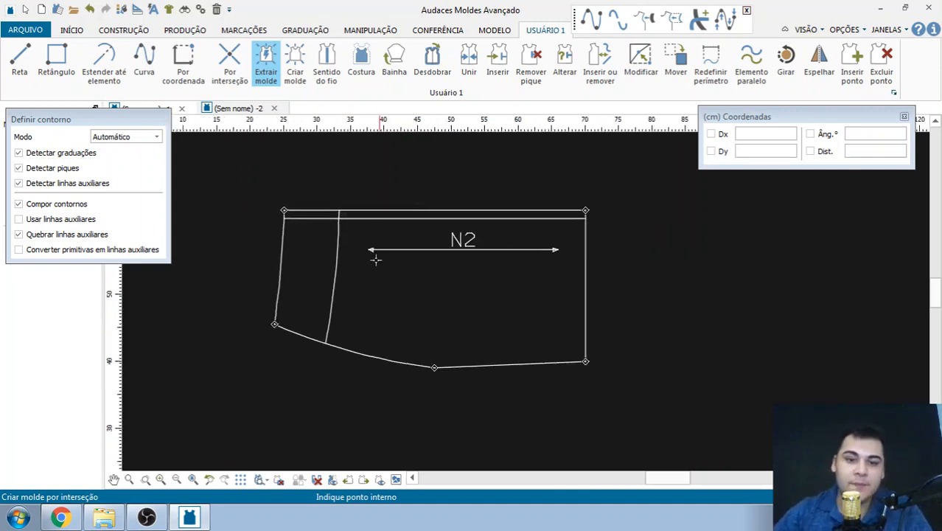
pyautogui.scroll(1, 376, 260)
pyautogui.click(61, 517)
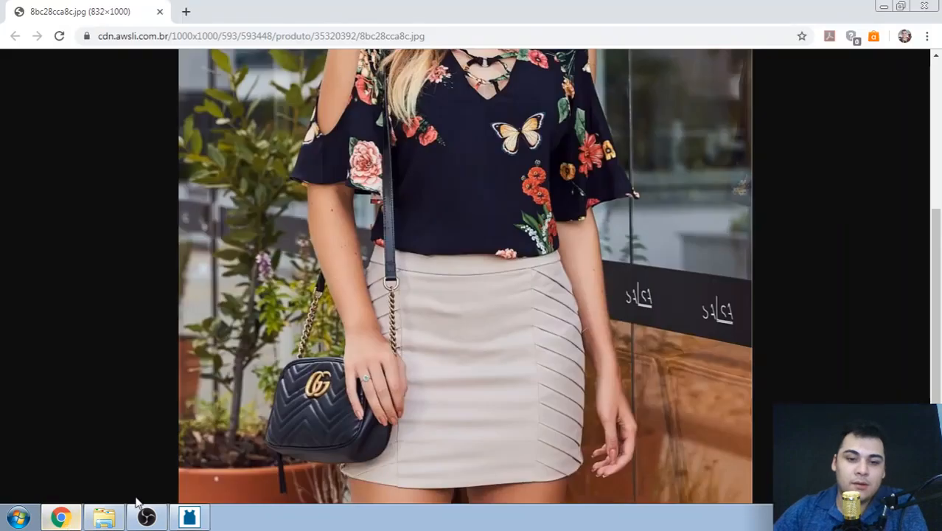
pyautogui.scroll(3, 456, 420)
pyautogui.scroll(-3, 399, 314)
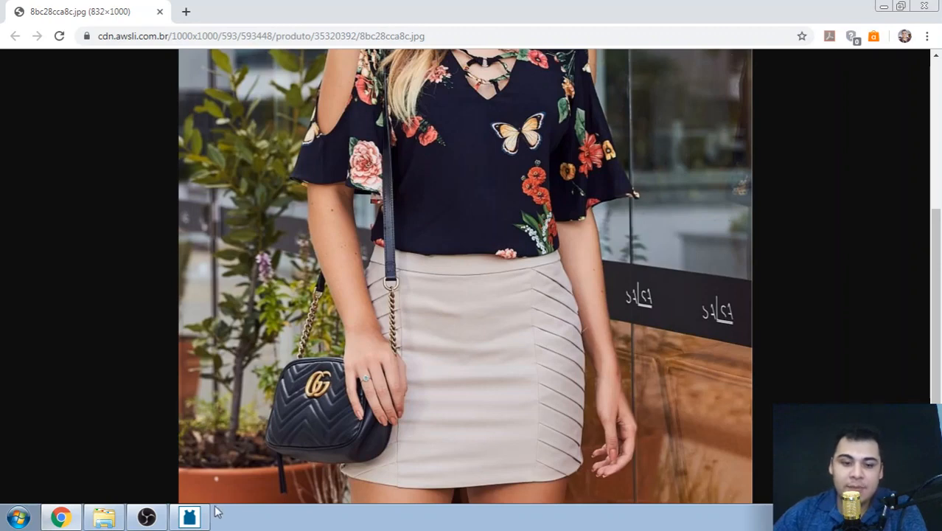
pyautogui.click(193, 516)
# Draw a slightly slanted straight line about 37.4 cm long from the inner cut line across to the piece's far vertical edge
pyautogui.scroll(1, 376, 324)
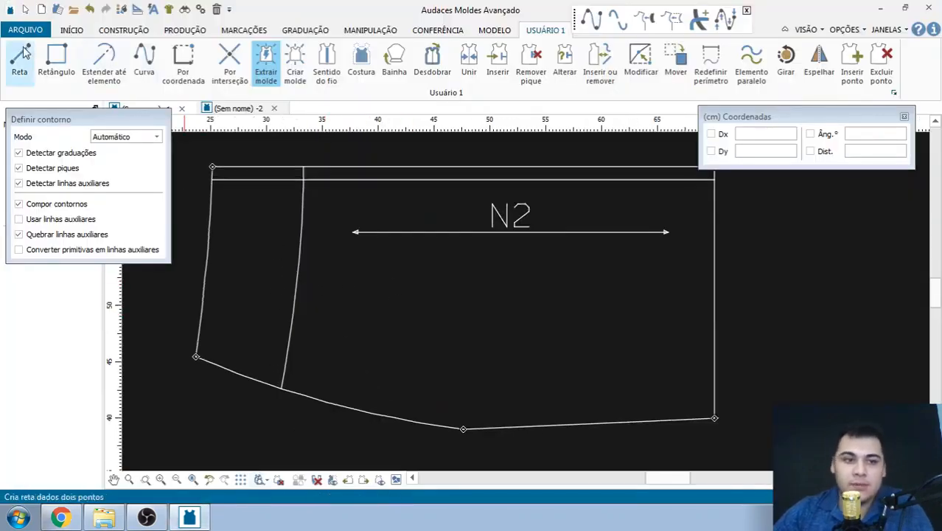
pyautogui.click(20, 56)
pyautogui.click(297, 274)
pyautogui.scroll(-1, 332, 278)
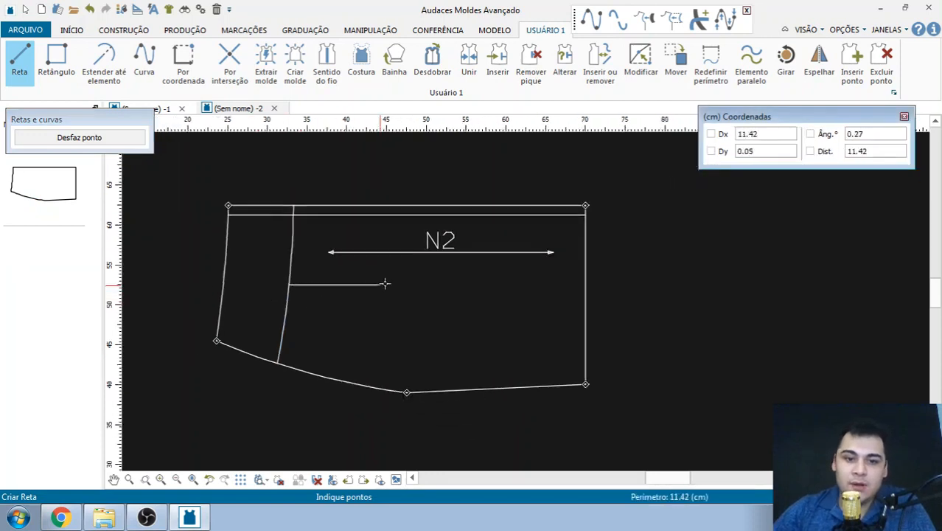
pyautogui.scroll(3, 277, 284)
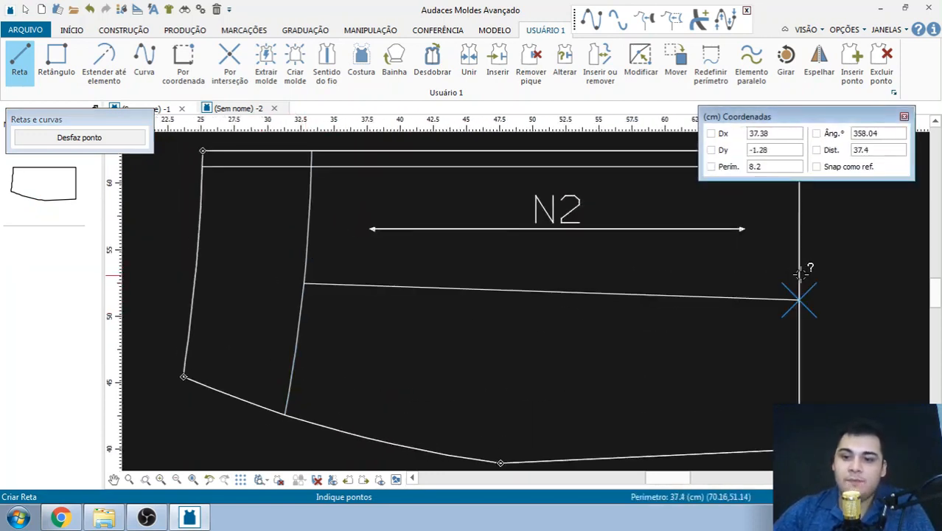
pyautogui.scroll(-1, 294, 309)
pyautogui.scroll(1, 660, 294)
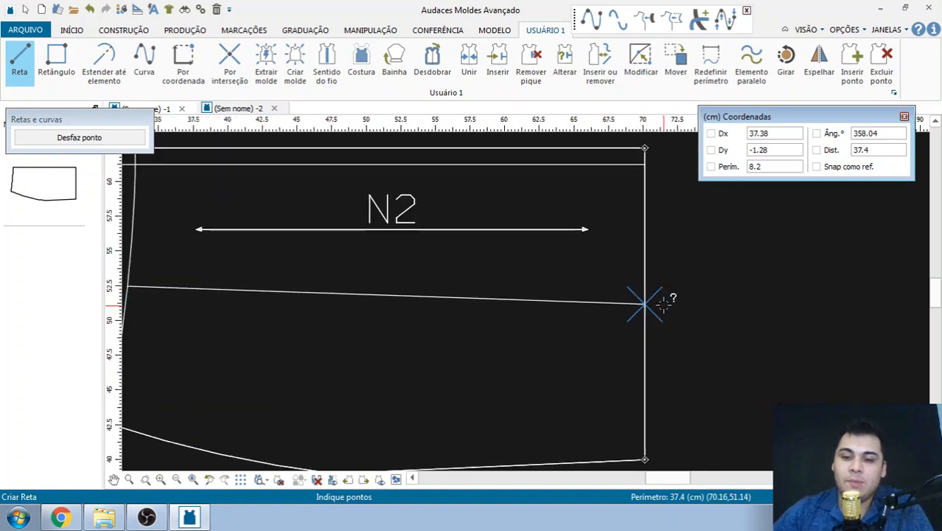
pyautogui.scroll(-1, 646, 295)
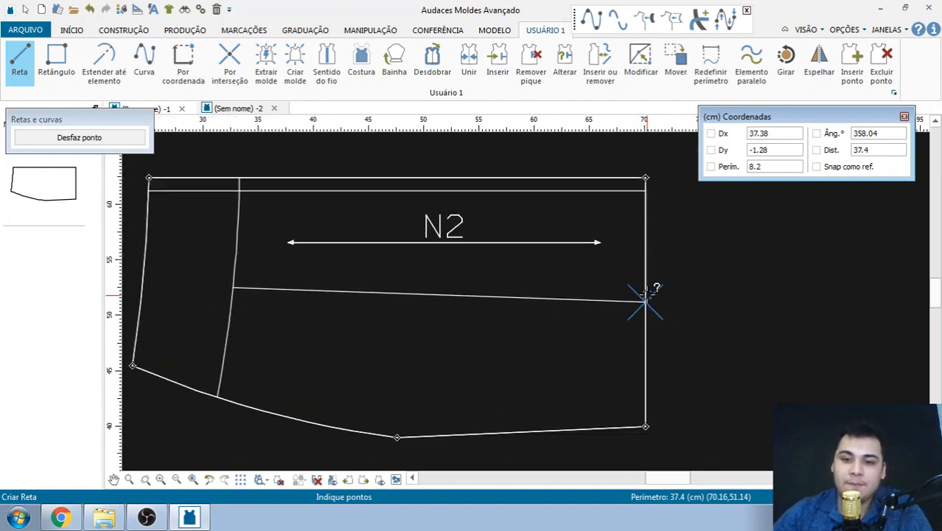
pyautogui.scroll(1, 252, 267)
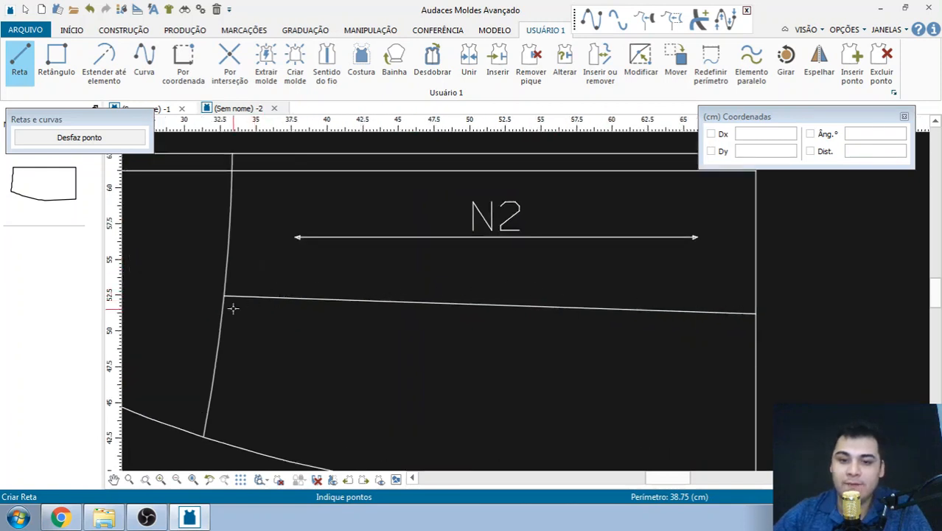
pyautogui.scroll(-1, 390, 258)
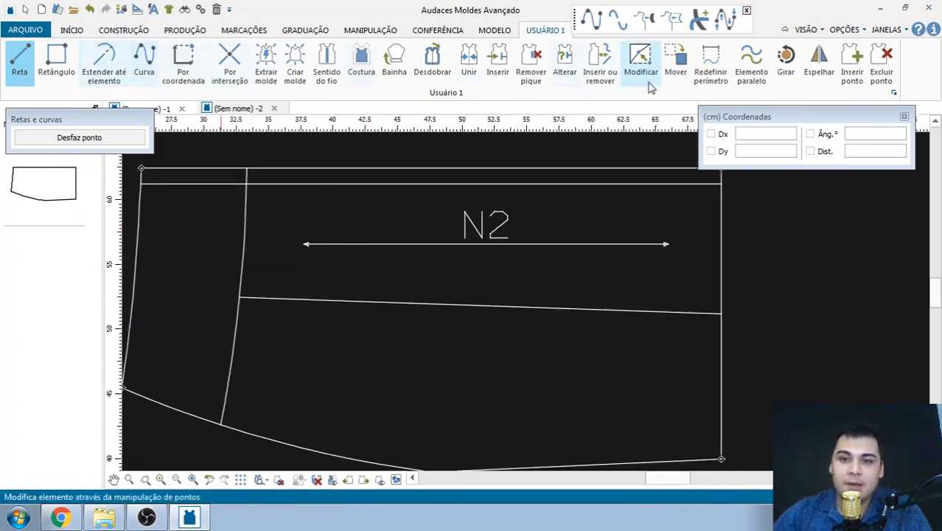
# Create a parallel element of the 1.2 cm line at a distance of 10 cm towards the hem
pyautogui.click(751, 62)
pyautogui.write('1')
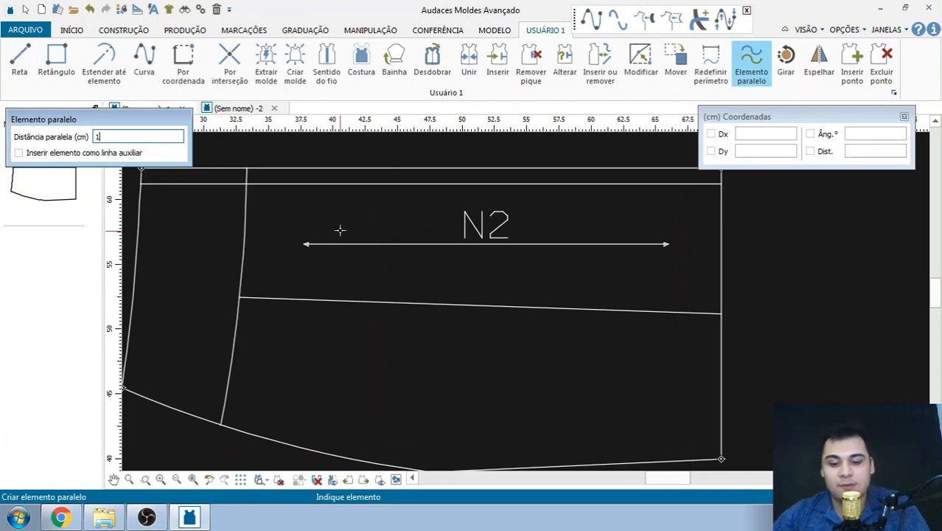
pyautogui.write('0')
pyautogui.click(337, 184)
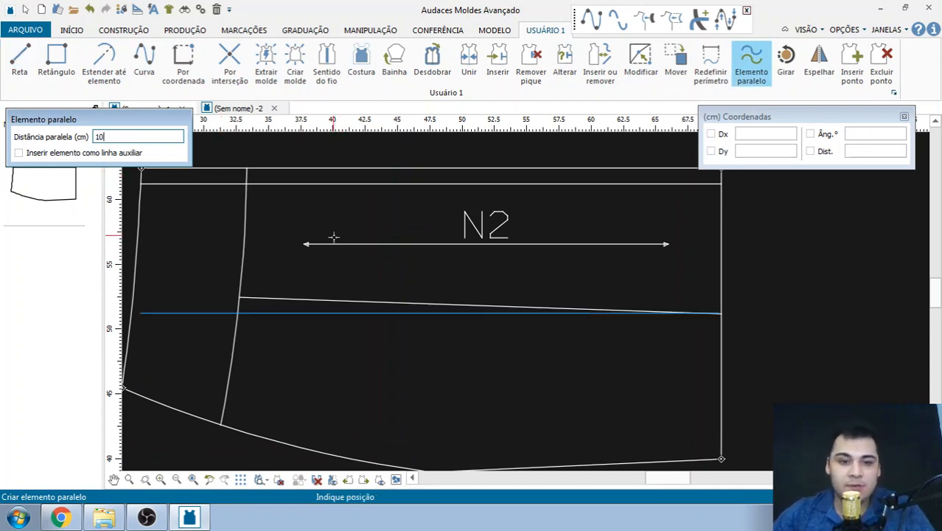
pyautogui.click(470, 303)
pyautogui.press('Escape')
# Delete the slanted line running from the inner cut line to the far vertical edge
pyautogui.click(350, 299)
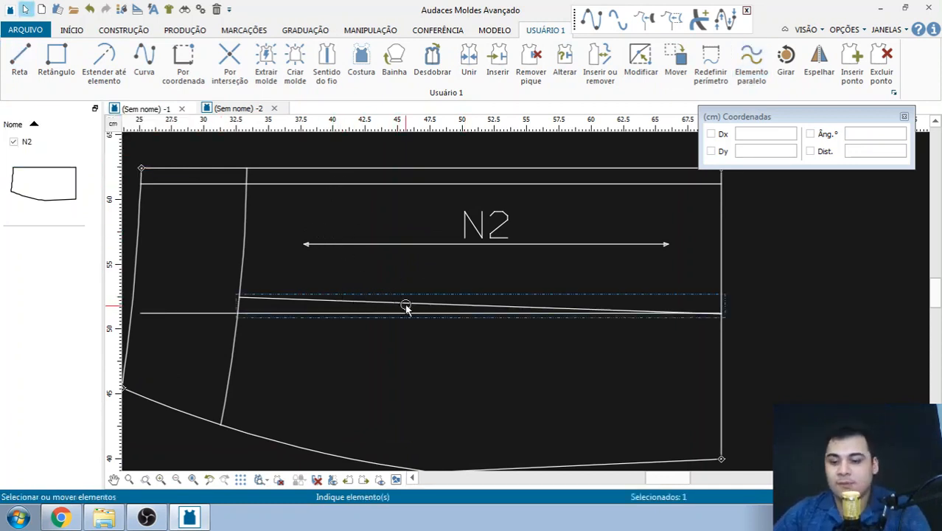
pyautogui.press('Delete')
pyautogui.scroll(-1, 276, 216)
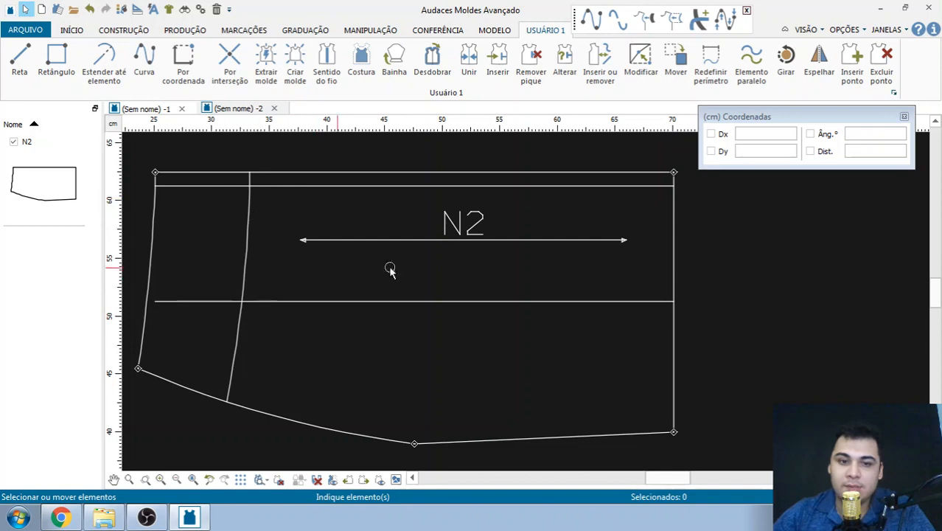
pyautogui.scroll(-2, 317, 237)
pyautogui.scroll(3, 338, 264)
pyautogui.scroll(1, 344, 254)
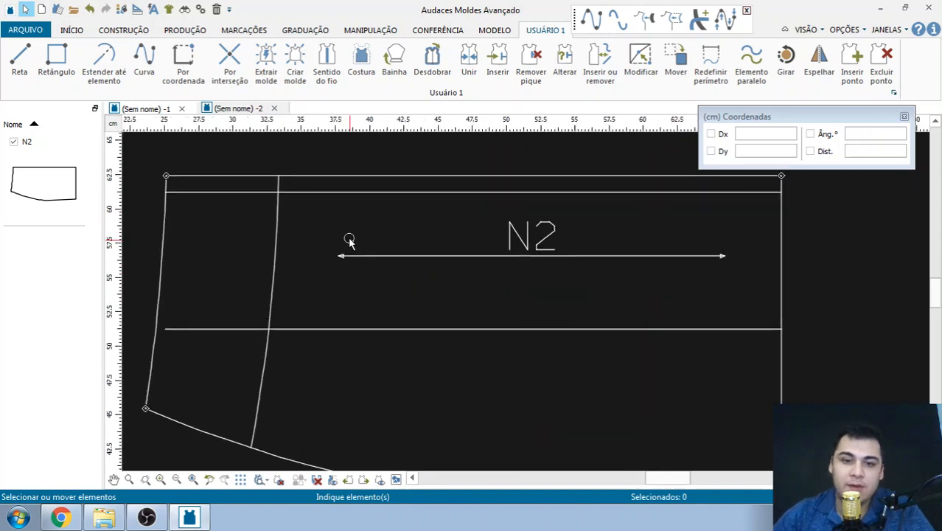
pyautogui.scroll(-2, 346, 240)
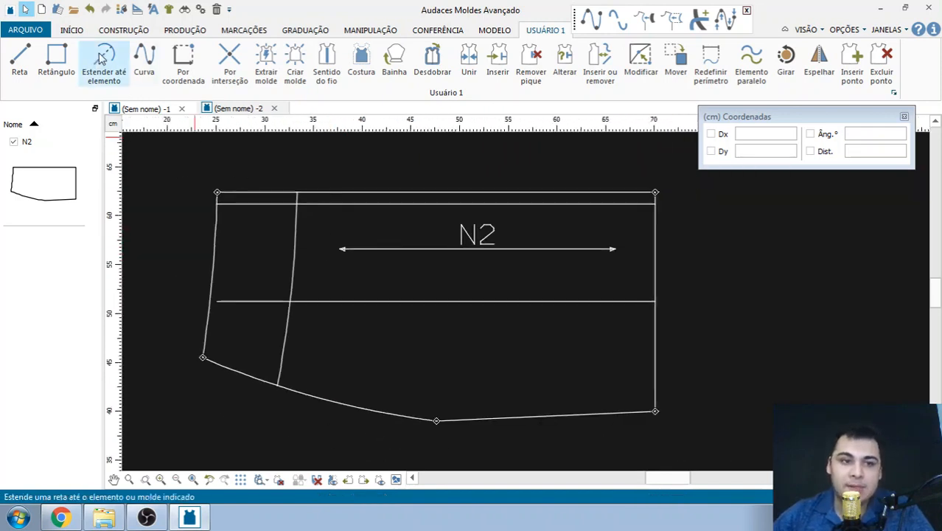
pyautogui.click(89, 9)
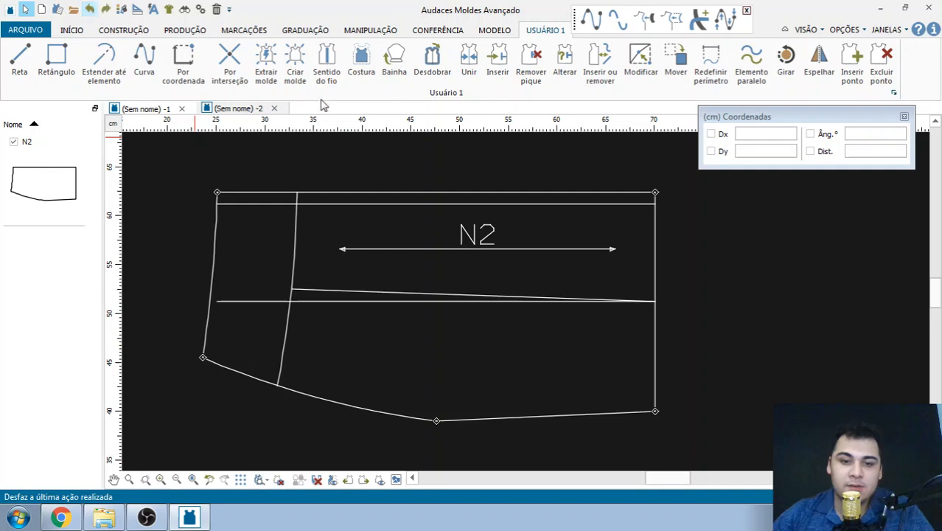
pyautogui.click(89, 9)
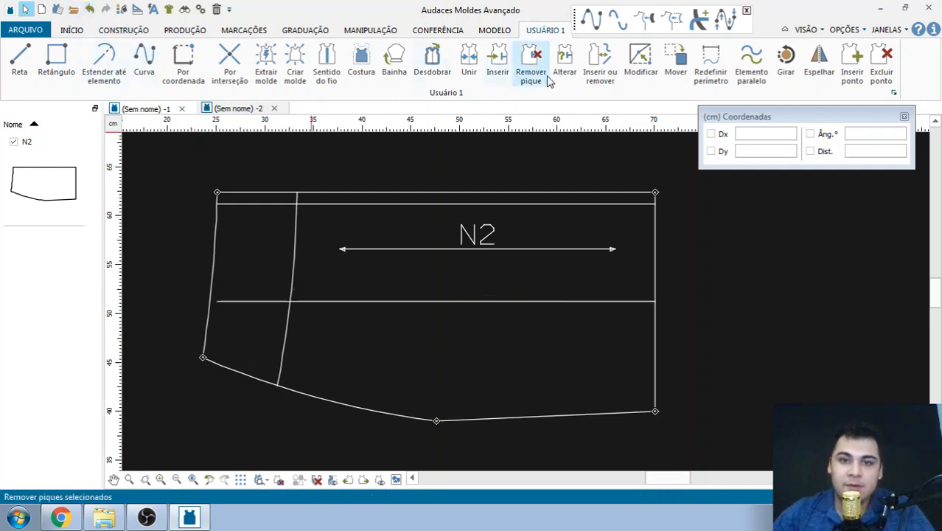
# Create a parallel element of the 1.2 cm line at a distance of 9 cm and delete the 10 cm parallel
pyautogui.click(751, 62)
pyautogui.write('9')
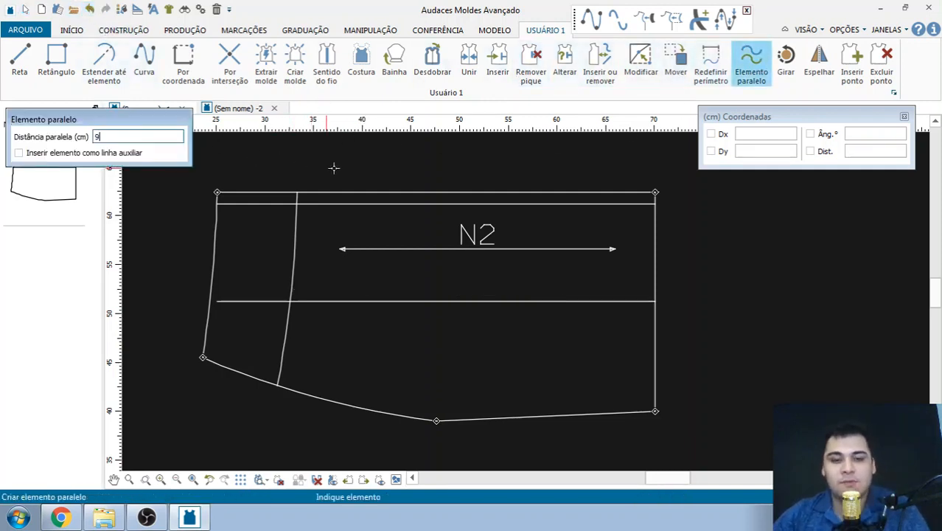
pyautogui.click(362, 212)
pyautogui.press('Escape')
pyautogui.click(351, 298)
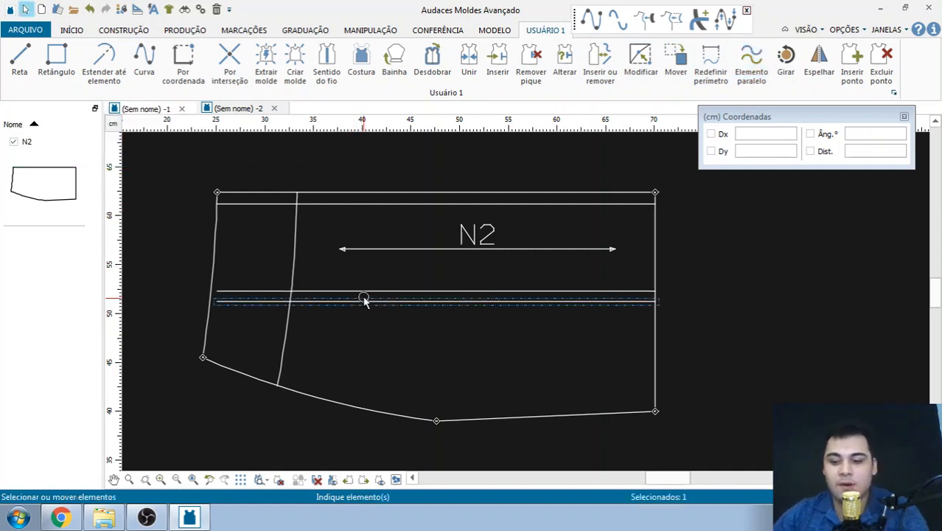
pyautogui.press('Delete')
# Fit the 9 cm parallel line between the curved inner cut line and the piece's far vertical edge with the extend-to-element tool
pyautogui.click(104, 62)
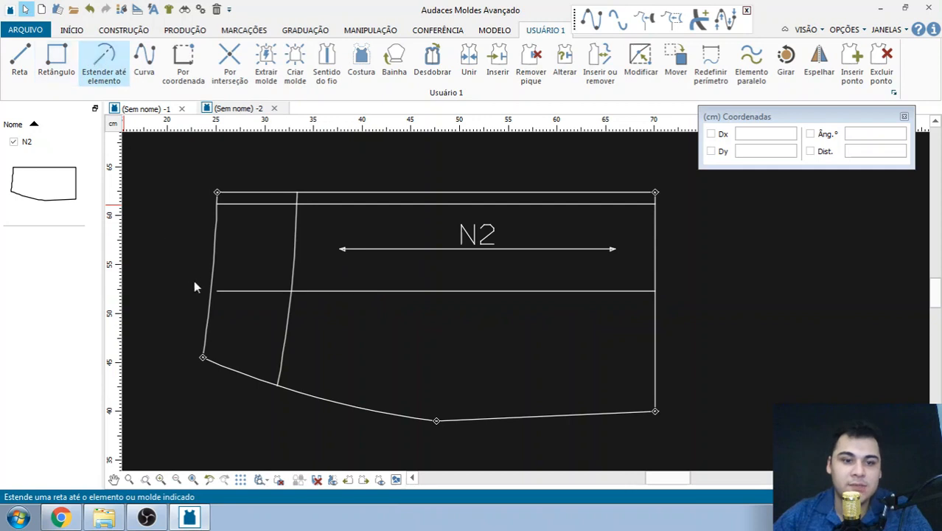
pyautogui.click(236, 286)
pyautogui.click(291, 279)
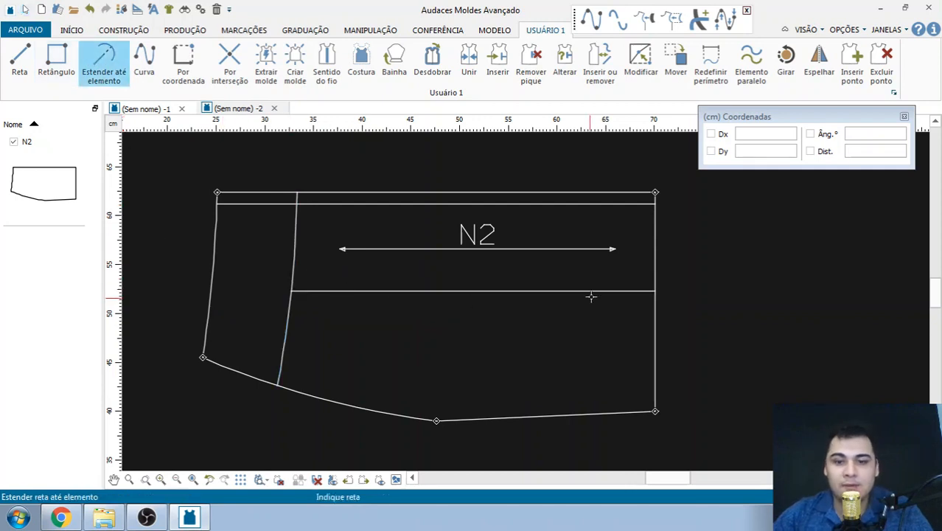
pyautogui.click(617, 291)
pyautogui.click(656, 275)
pyautogui.scroll(-1, 190, 233)
pyautogui.scroll(-1, 190, 233)
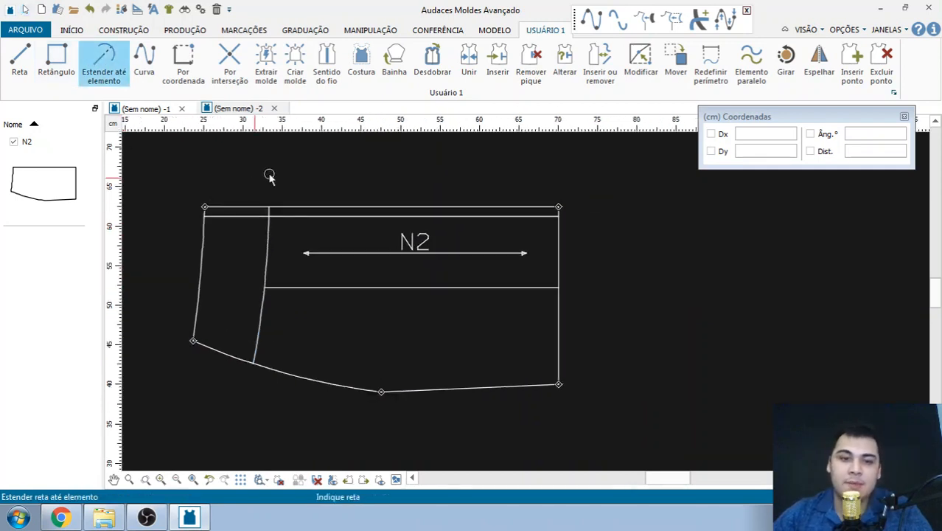
# Extract the curved side panel below the 1.2 cm line as a new piece and place it beside N2
pyautogui.click(266, 63)
pyautogui.scroll(-1, 396, 246)
pyautogui.click(290, 239)
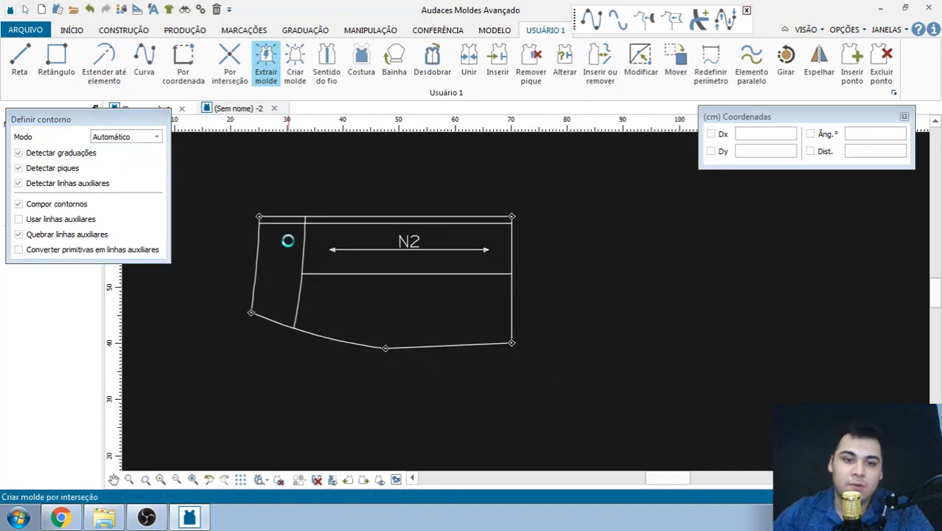
pyautogui.scroll(-1, 266, 250)
pyautogui.click(600, 256)
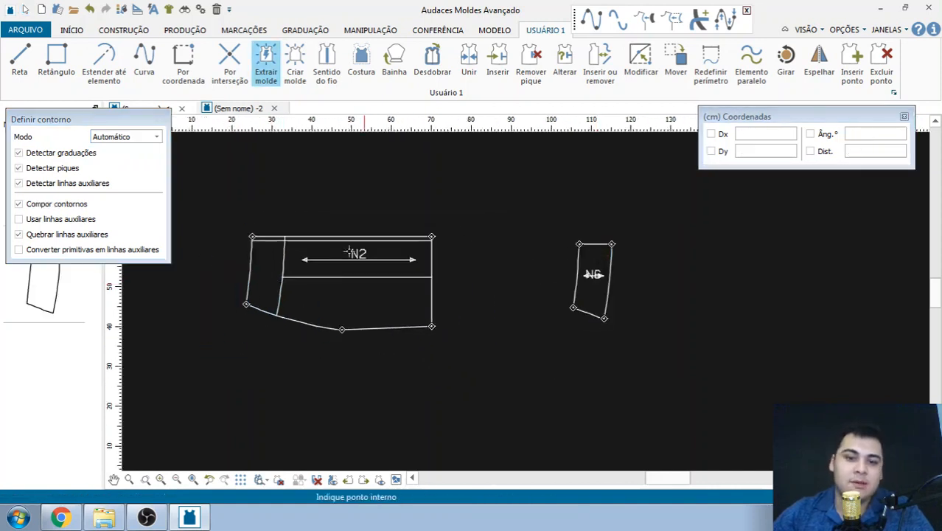
# Extract the upper front section between the 1.2 cm line and the 9 cm parallel and place it beside the extracted side panel
pyautogui.click(331, 259)
pyautogui.rightClick(333, 259)
pyautogui.scroll(-1, 369, 259)
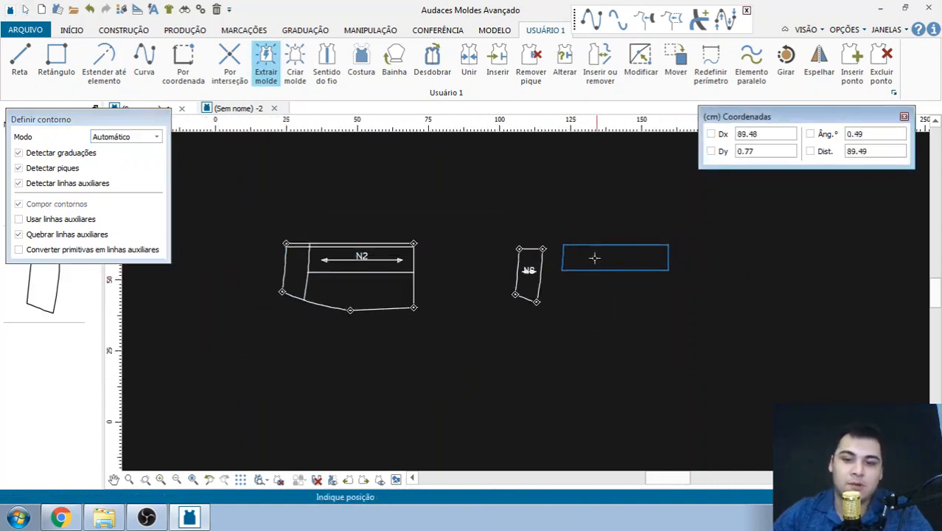
pyautogui.click(583, 260)
# Extract N2's lower front section below the 9 cm parallel as a new piece and place it beneath N7
pyautogui.click(373, 281)
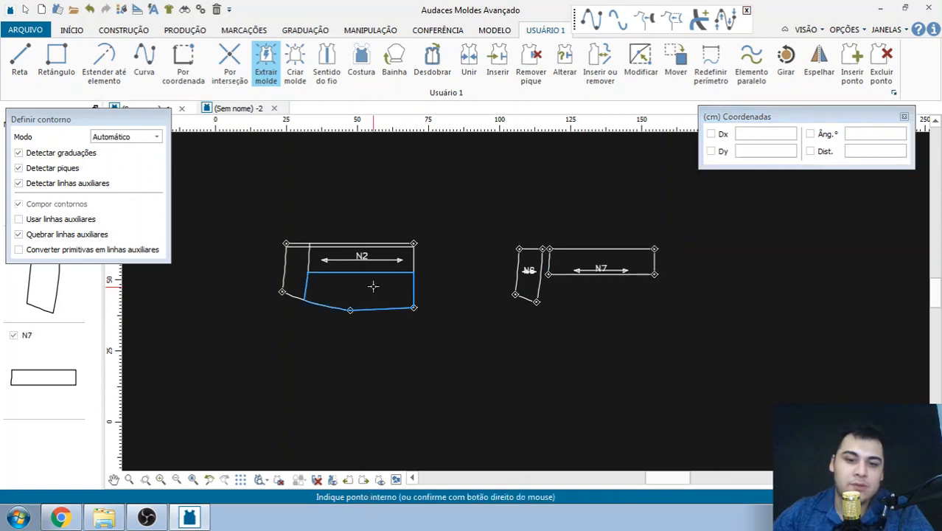
pyautogui.rightClick(372, 281)
pyautogui.click(615, 295)
pyautogui.press('Escape')
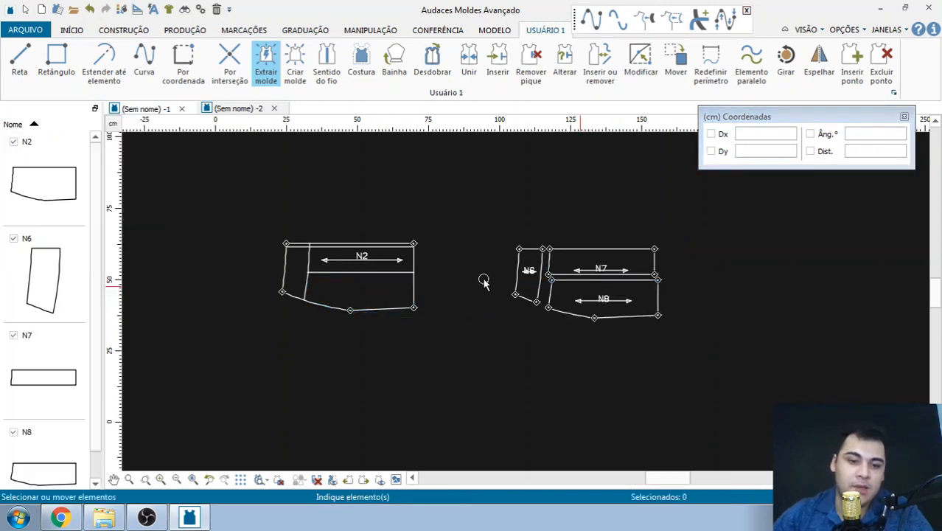
pyautogui.scroll(2, 582, 240)
pyautogui.scroll(1, 657, 243)
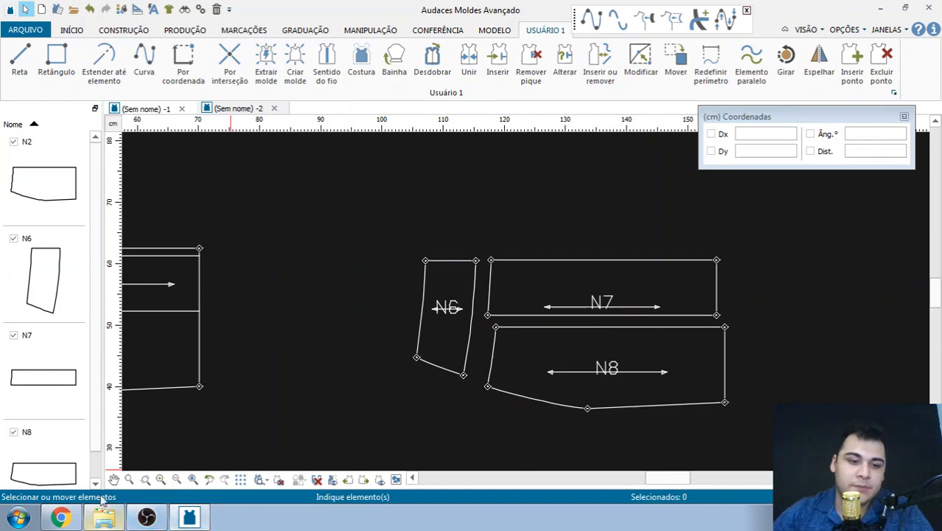
pyautogui.scroll(-2, 662, 317)
pyautogui.scroll(4, 155, 267)
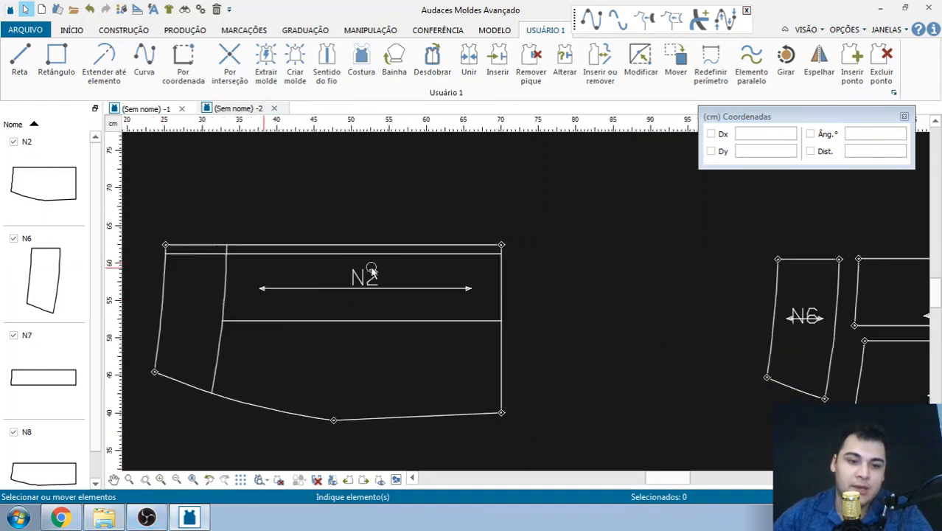
pyautogui.scroll(-1, 197, 214)
pyautogui.scroll(1, 187, 267)
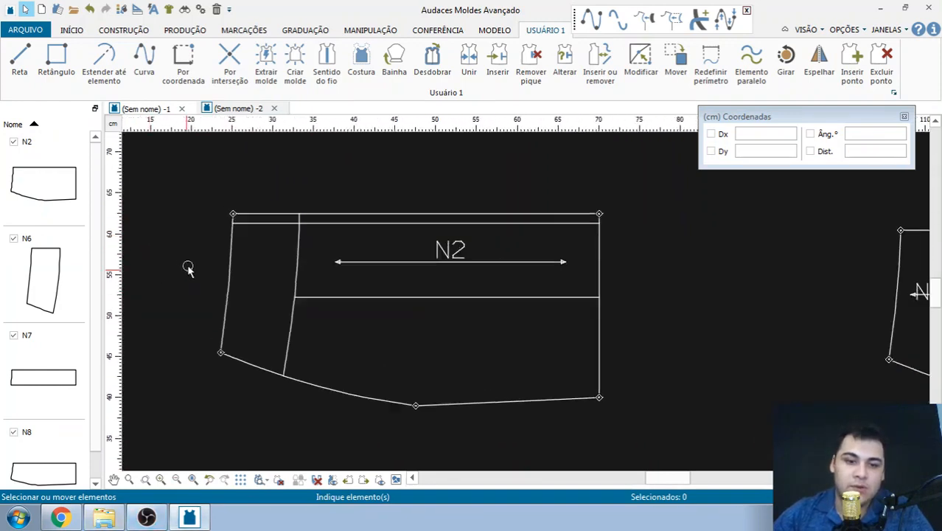
pyautogui.click(266, 63)
pyautogui.click(248, 298)
pyautogui.scroll(2, 250, 225)
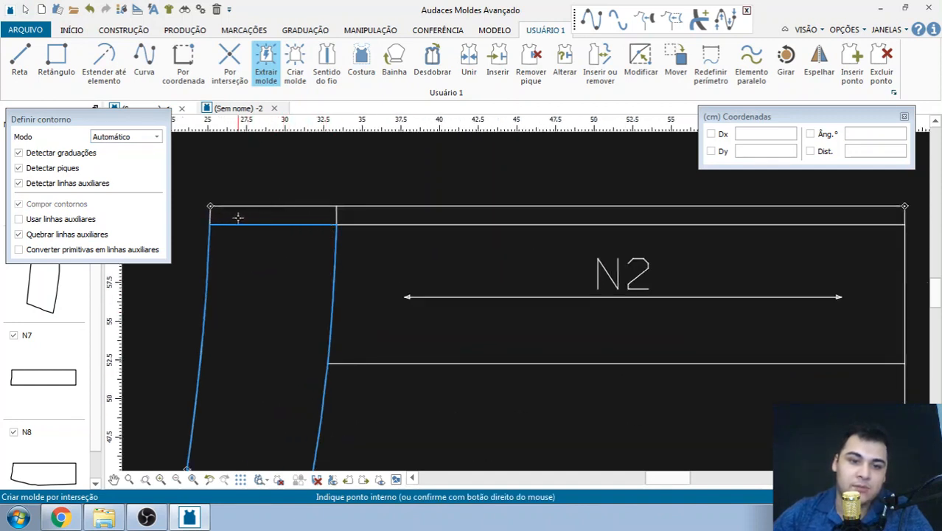
pyautogui.scroll(-1, 273, 236)
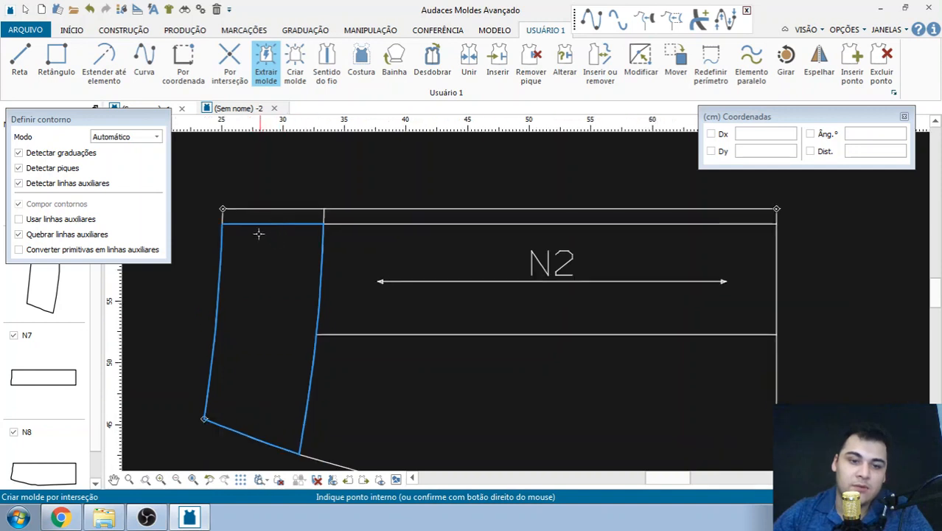
pyautogui.scroll(-1, 259, 235)
pyautogui.rightClick(251, 238)
pyautogui.press('Escape')
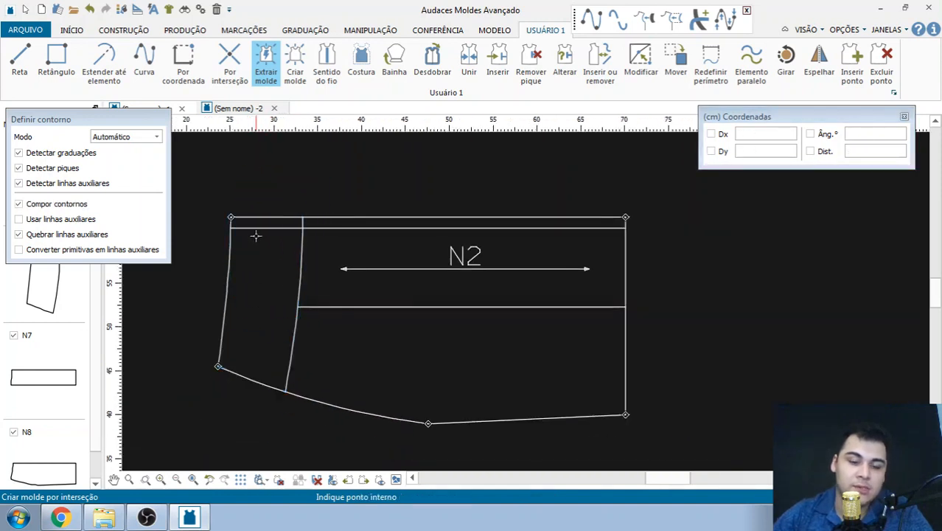
pyautogui.scroll(-2, 255, 236)
pyautogui.scroll(1, 326, 246)
pyautogui.click(307, 258)
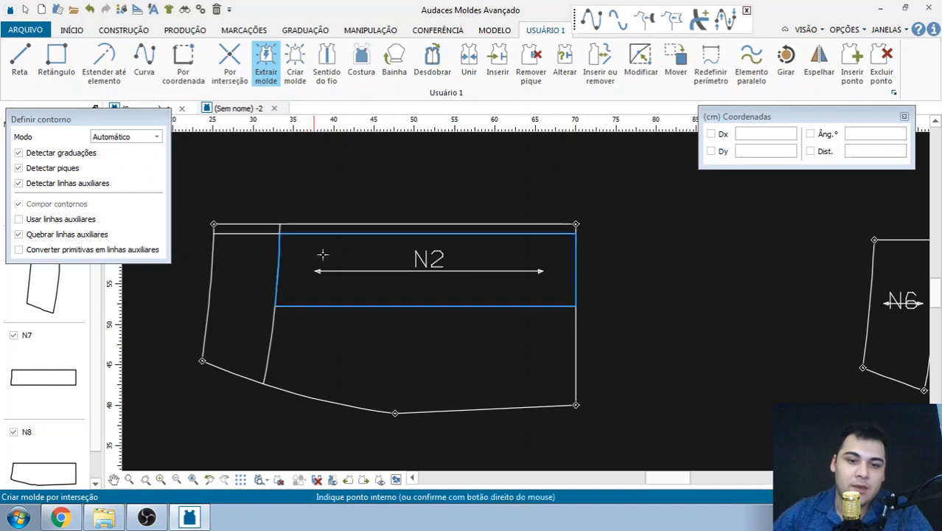
pyautogui.scroll(1, 357, 249)
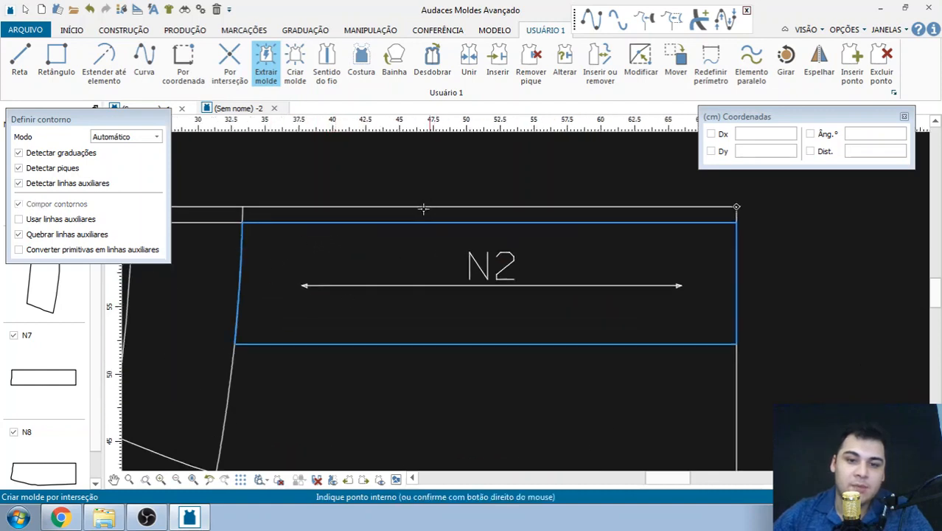
pyautogui.scroll(-3, 332, 268)
pyautogui.rightClick(322, 264)
pyautogui.scroll(-3, 284, 279)
pyautogui.press('Escape')
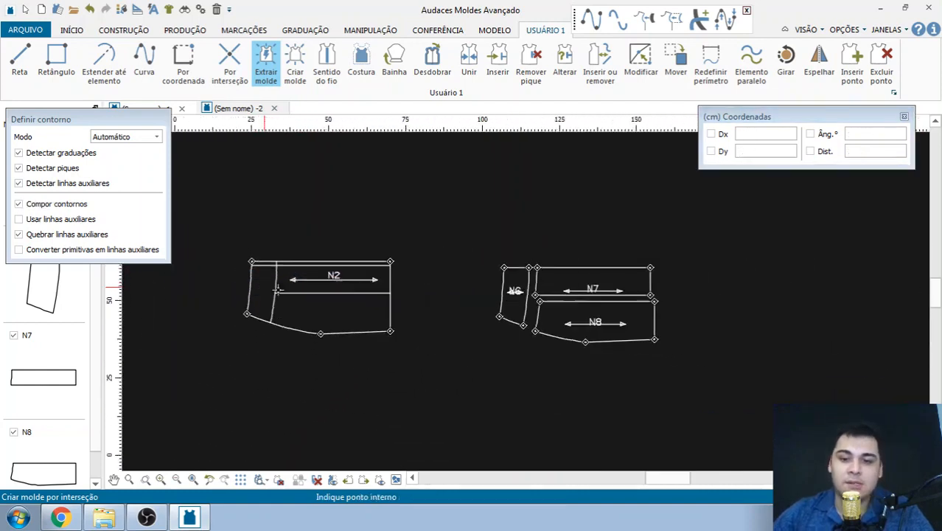
pyautogui.scroll(1, 683, 280)
pyautogui.scroll(1, 442, 267)
pyautogui.press('Escape')
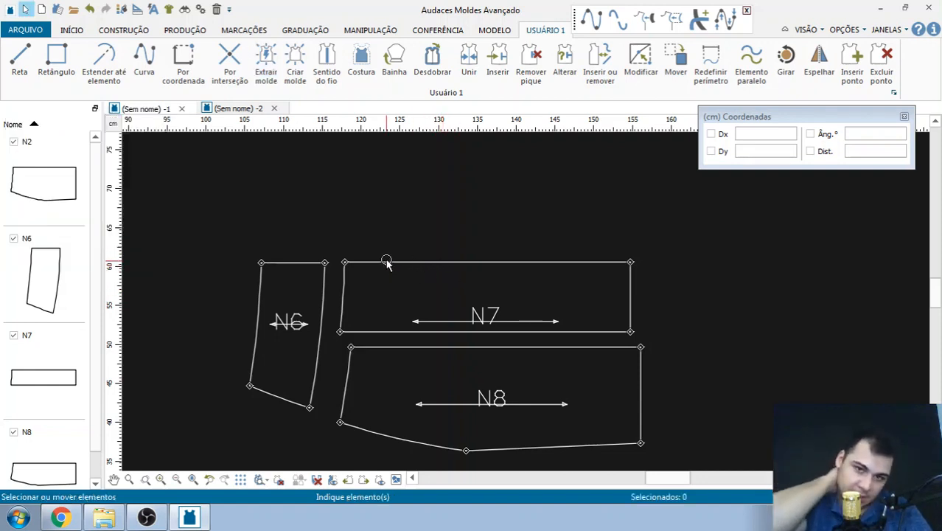
# Unfold piece N7 along its upper straight edge and move it clear of N8
pyautogui.click(432, 63)
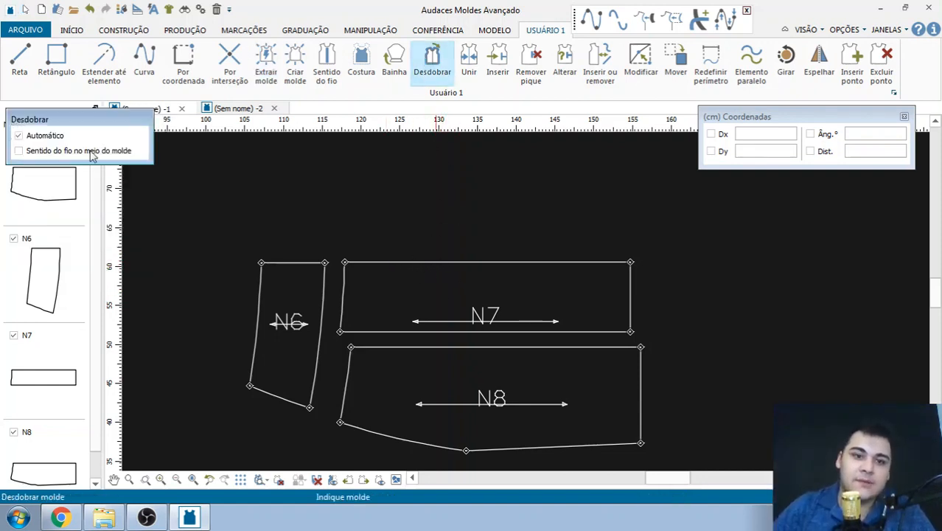
pyautogui.click(433, 262)
pyautogui.click(437, 242)
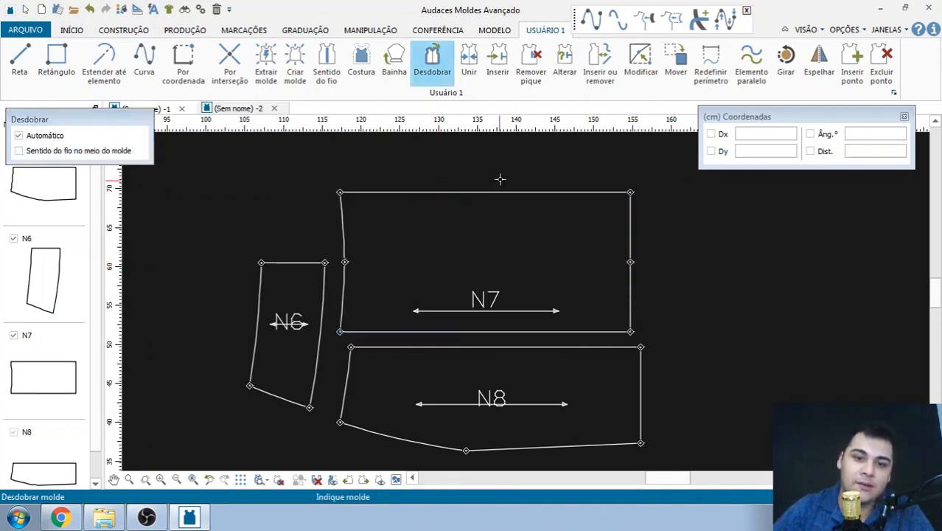
pyautogui.press('Escape')
pyautogui.moveTo(426, 193); pyautogui.dragTo(438, 181)
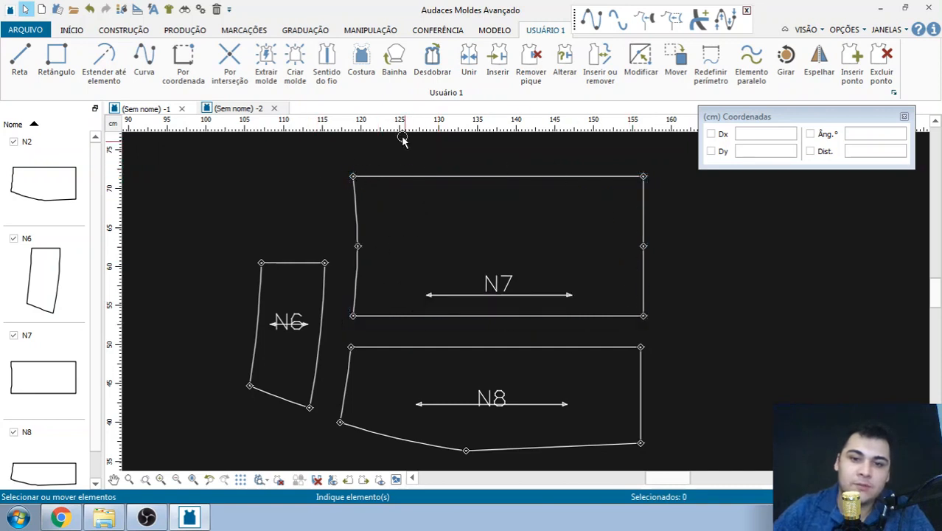
# Unfold piece N6 along its upper edge into the full curved strip
pyautogui.click(432, 63)
pyautogui.click(297, 263)
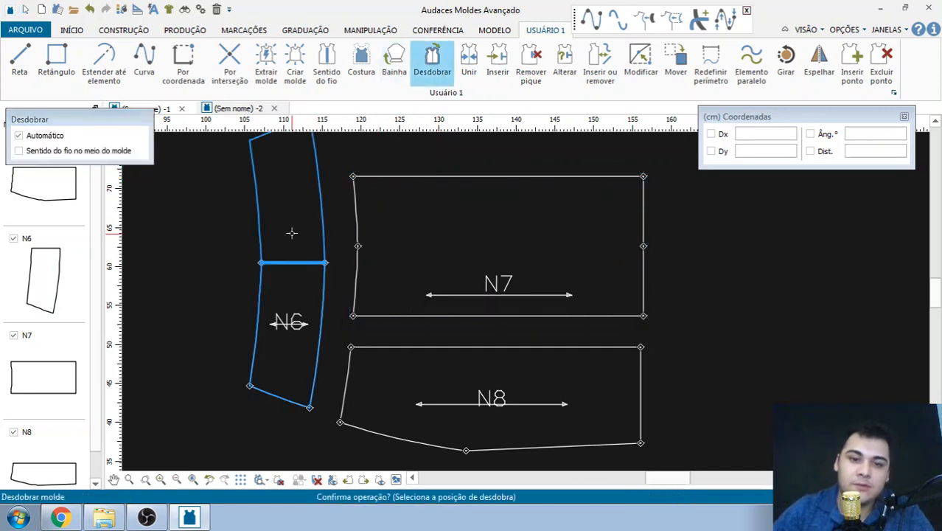
pyautogui.click(290, 232)
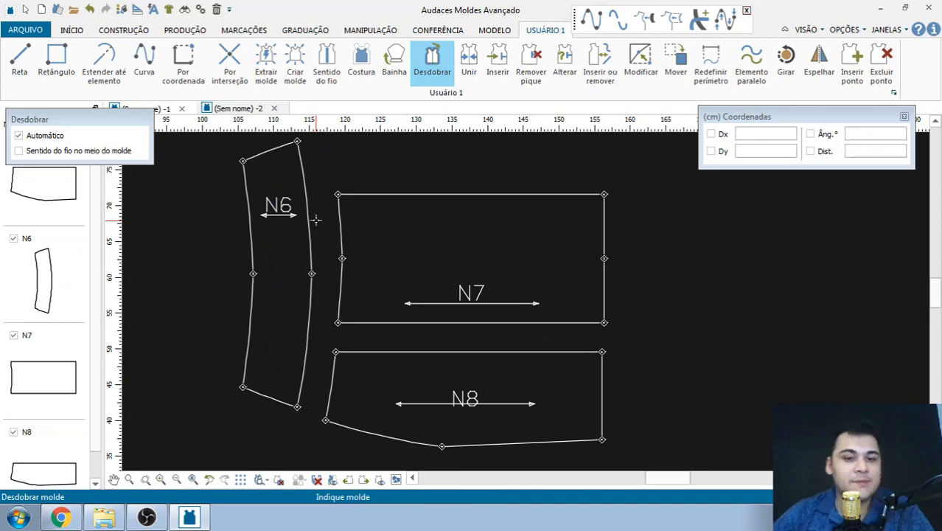
pyautogui.scroll(-1, 346, 223)
pyautogui.scroll(1, 399, 209)
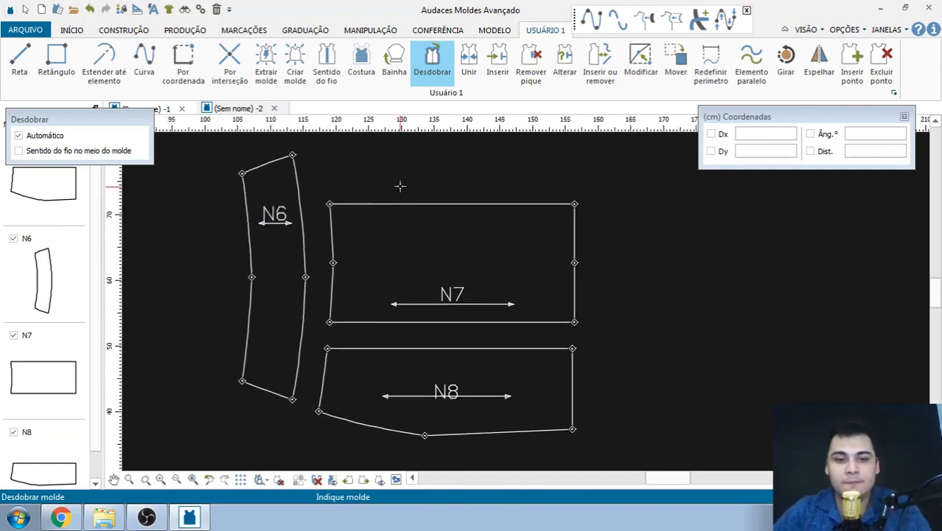
pyautogui.press('Escape')
# Switch to Chrome to examine the skirt's panels, side pleats and hem in the reference photo, and return to Audaces Moldes
pyautogui.click(60, 518)
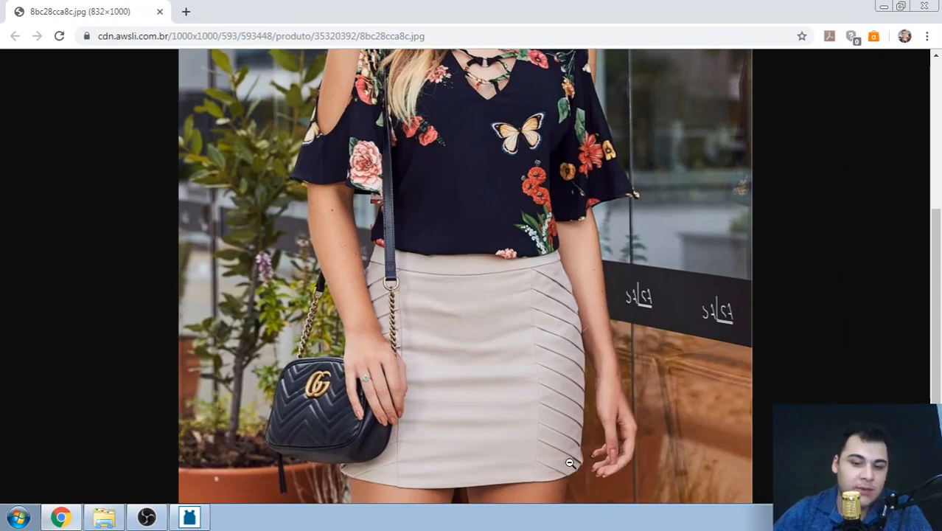
pyautogui.click(189, 516)
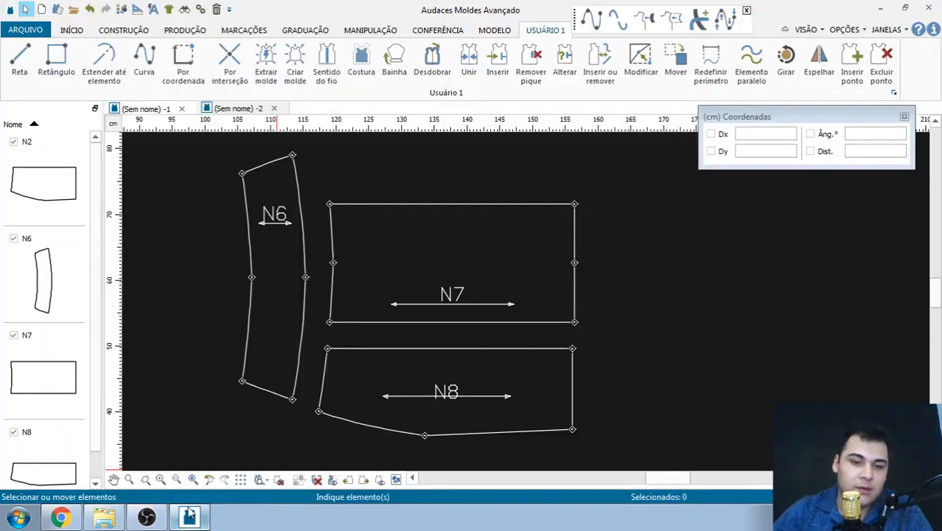
pyautogui.scroll(-2, 579, 202)
pyautogui.scroll(2, 555, 182)
pyautogui.scroll(2, 555, 182)
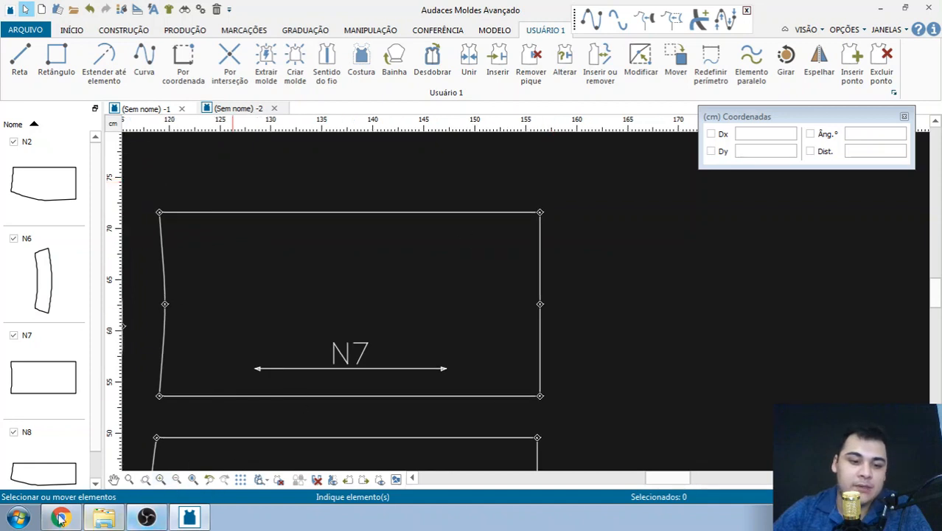
pyautogui.click(198, 519)
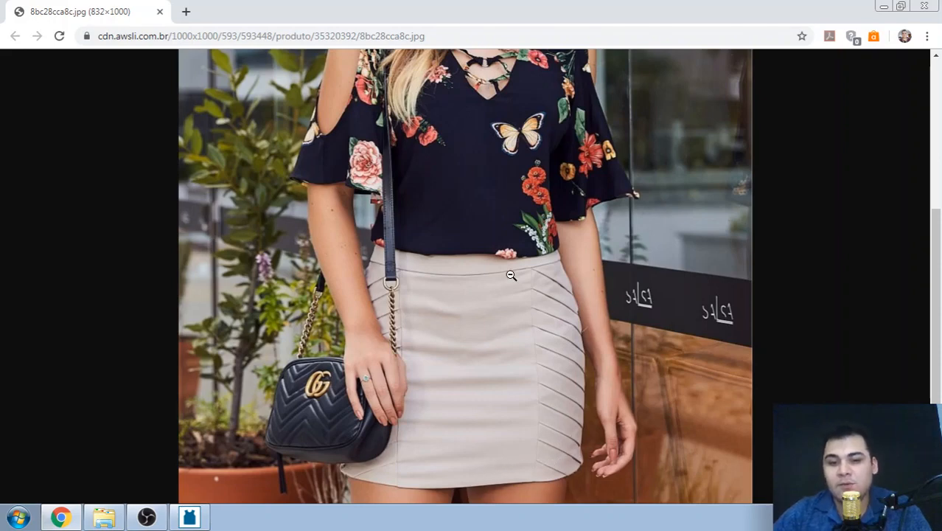
pyautogui.click(189, 517)
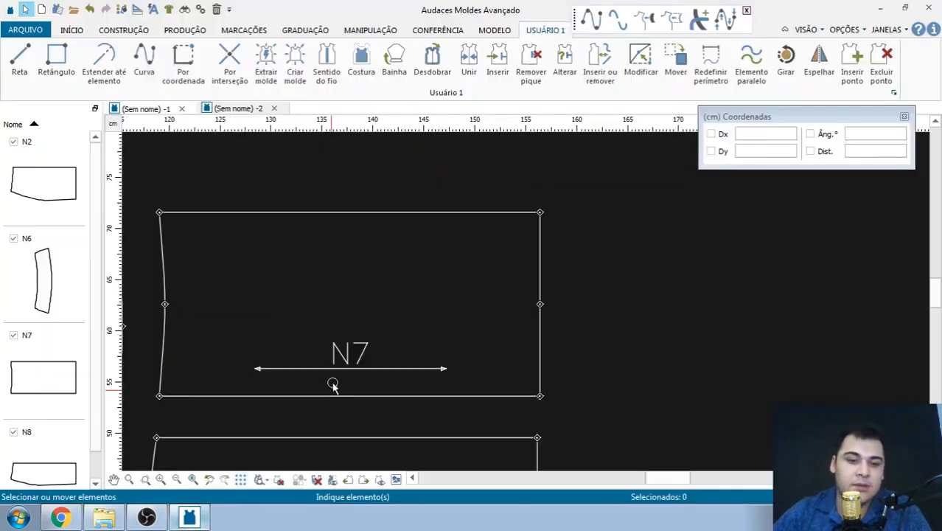
# Set up the hem tool with one fold and a width of 3 cm
pyautogui.scroll(-3, 554, 197)
pyautogui.scroll(2, 579, 205)
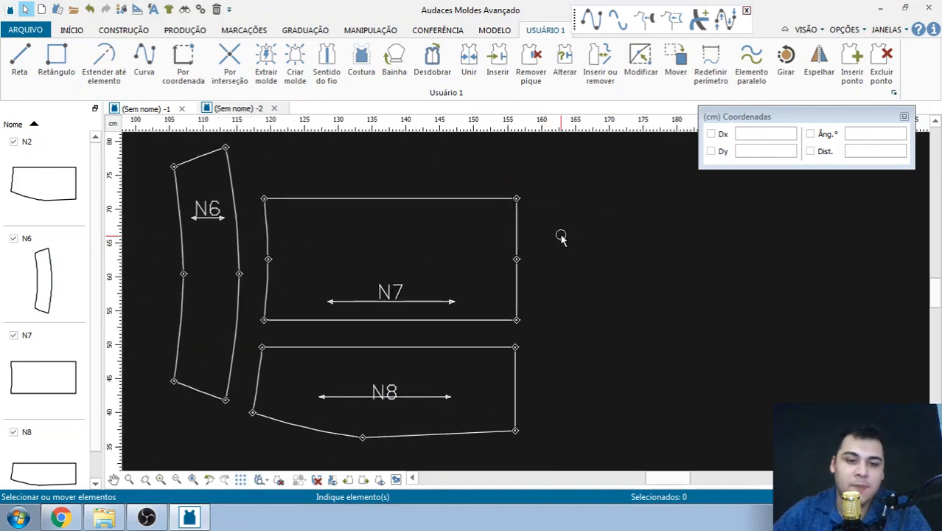
pyautogui.scroll(-2, 579, 235)
pyautogui.scroll(2, 569, 246)
pyautogui.scroll(-1, 514, 282)
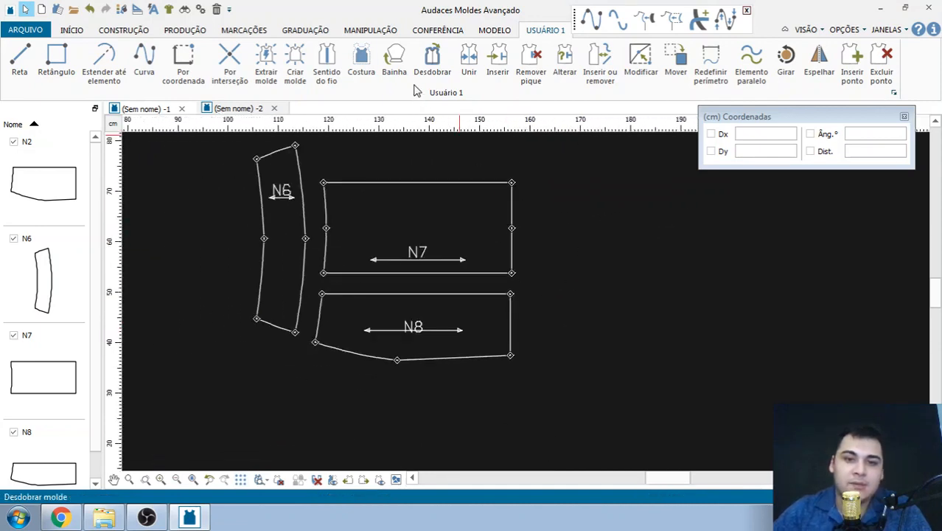
pyautogui.click(394, 62)
pyautogui.click(110, 154)
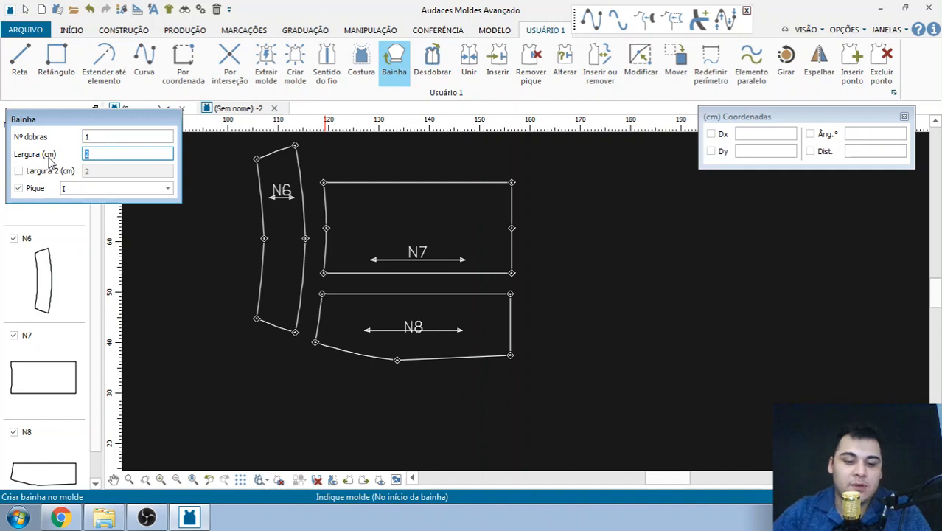
pyautogui.write('3')
pyautogui.scroll(3, 553, 179)
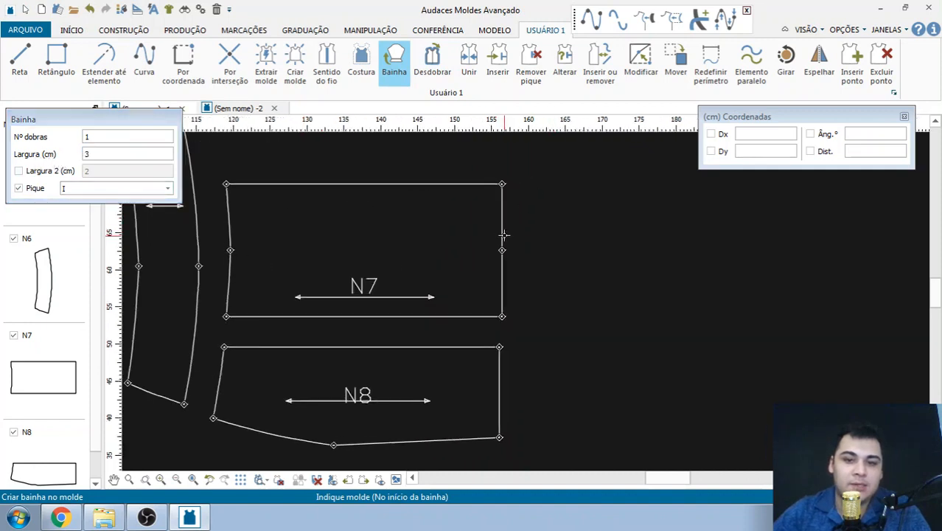
# Try a 3 cm hem with notches on N7's straight end opposite the curved end, and undo it
pyautogui.click(503, 247)
pyautogui.click(504, 276)
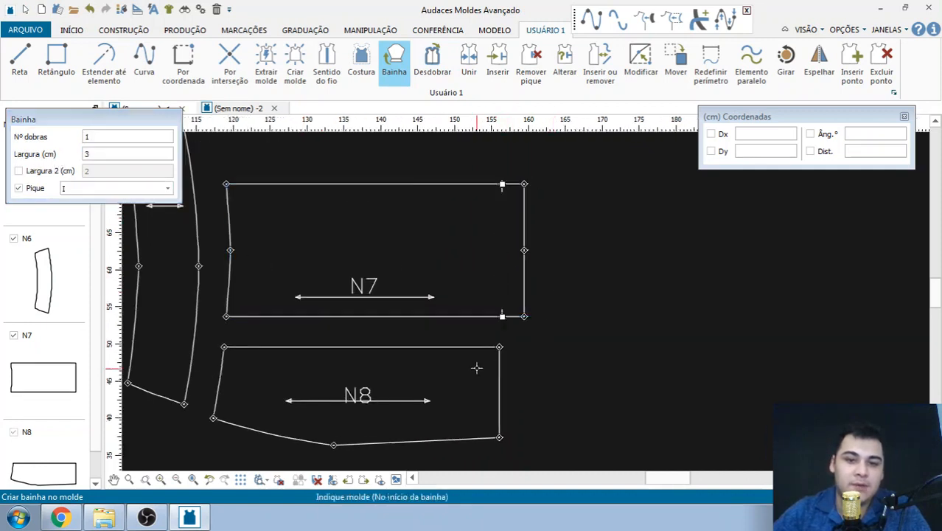
pyautogui.click(89, 9)
# Turn off hem notches and add 3 cm hems to the straight ends of N7 and N8 opposite their curved ends
pyautogui.click(20, 188)
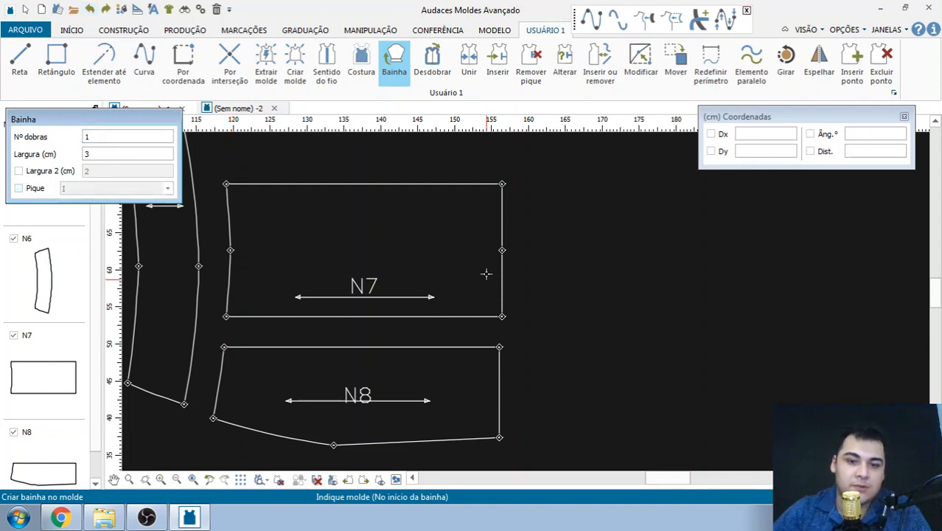
pyautogui.click(507, 230)
pyautogui.click(509, 275)
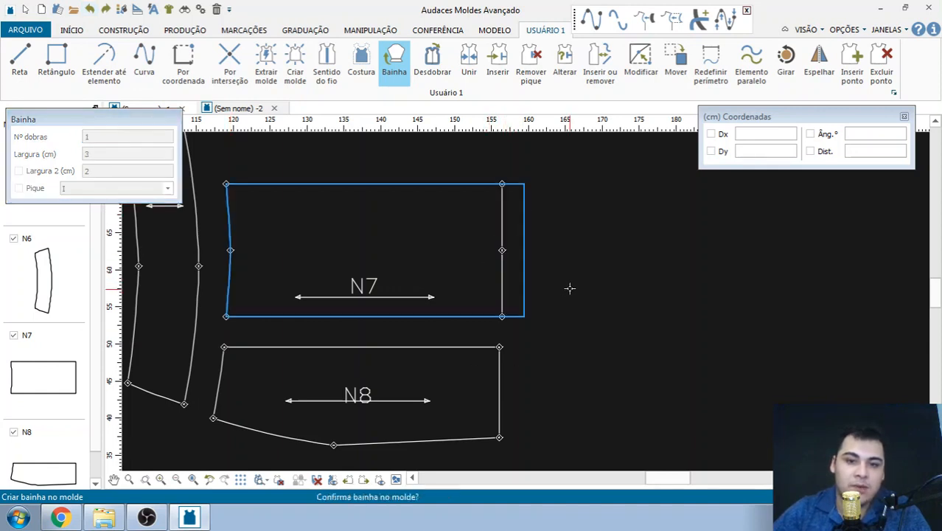
pyautogui.click(569, 288)
pyautogui.click(494, 379)
pyautogui.click(499, 402)
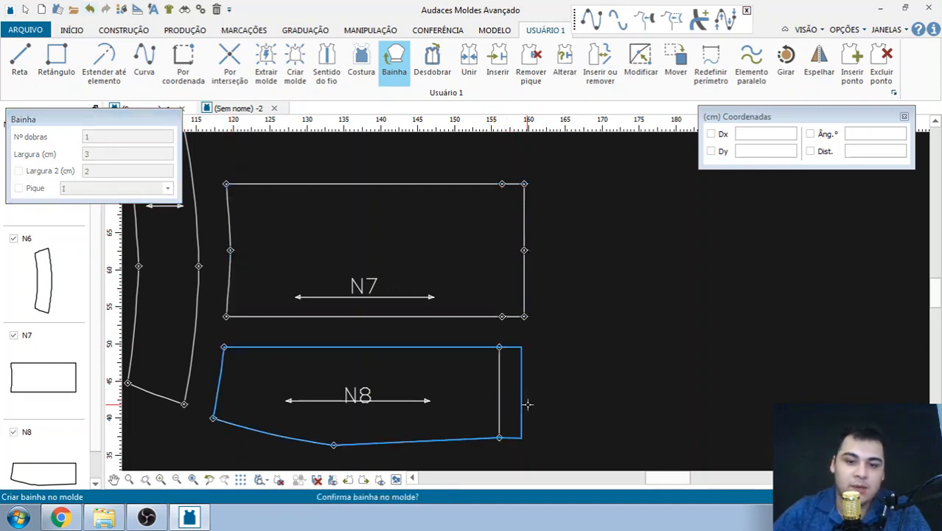
pyautogui.click(572, 399)
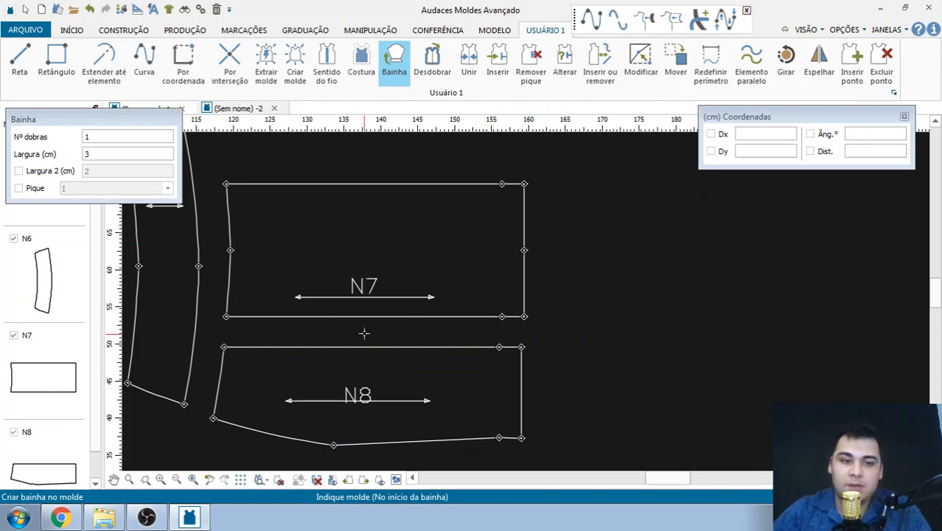
# Set the hem width to 1.5 cm and add a second hem to the straight ends of N7 and N8
pyautogui.doubleClick(157, 154)
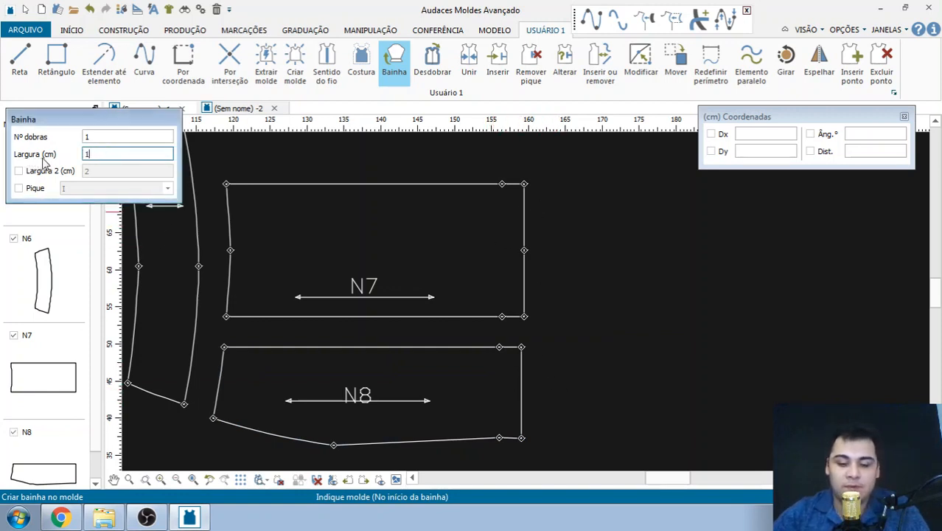
pyautogui.write('1.5')
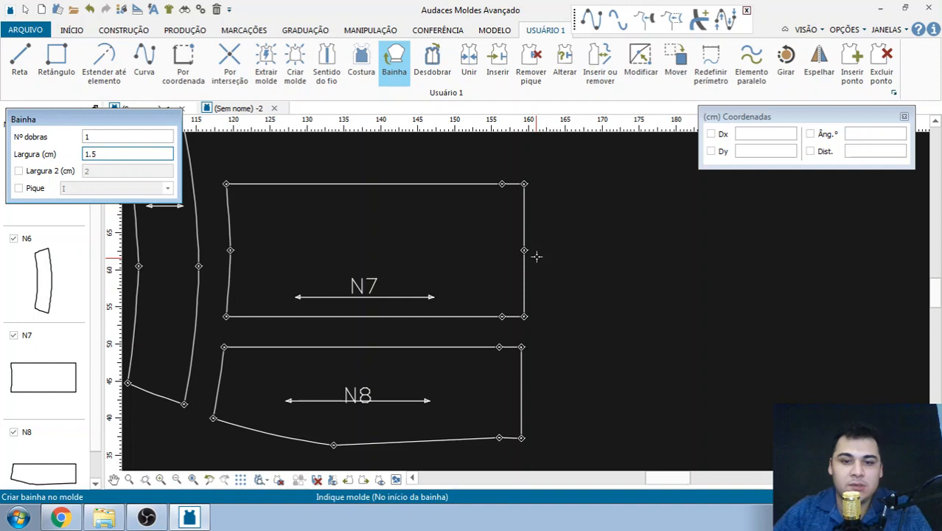
pyautogui.click(521, 219)
pyautogui.click(575, 302)
pyautogui.click(523, 359)
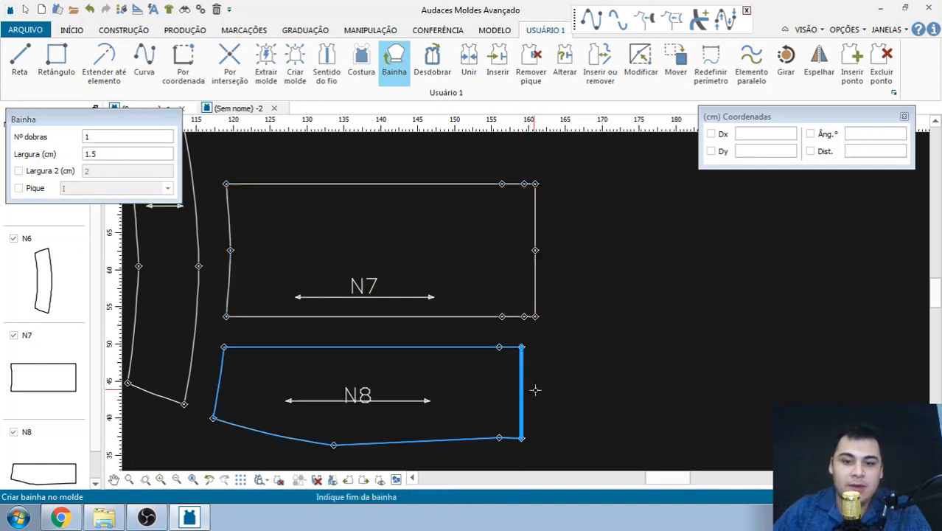
pyautogui.click(532, 389)
# Delete the four intermediate hem points on N7's two long edges near the straight end
pyautogui.scroll(2, 513, 157)
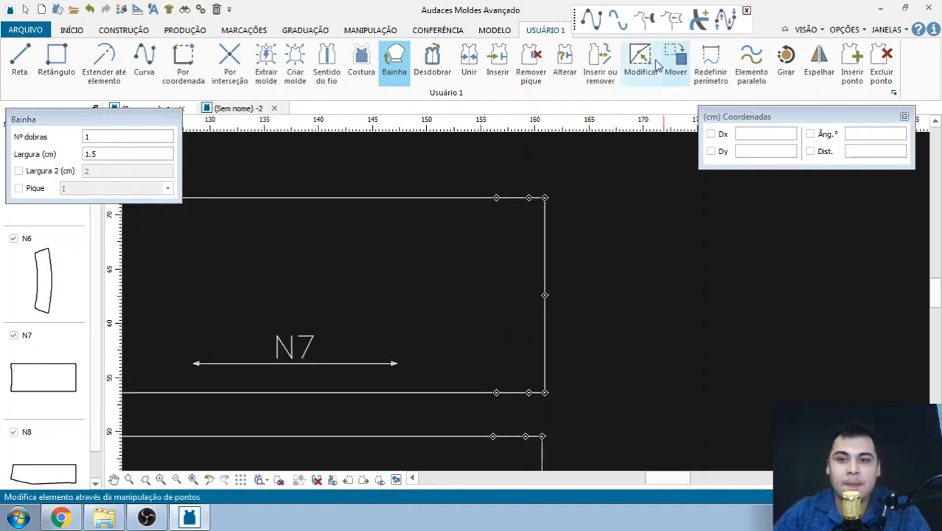
pyautogui.click(881, 61)
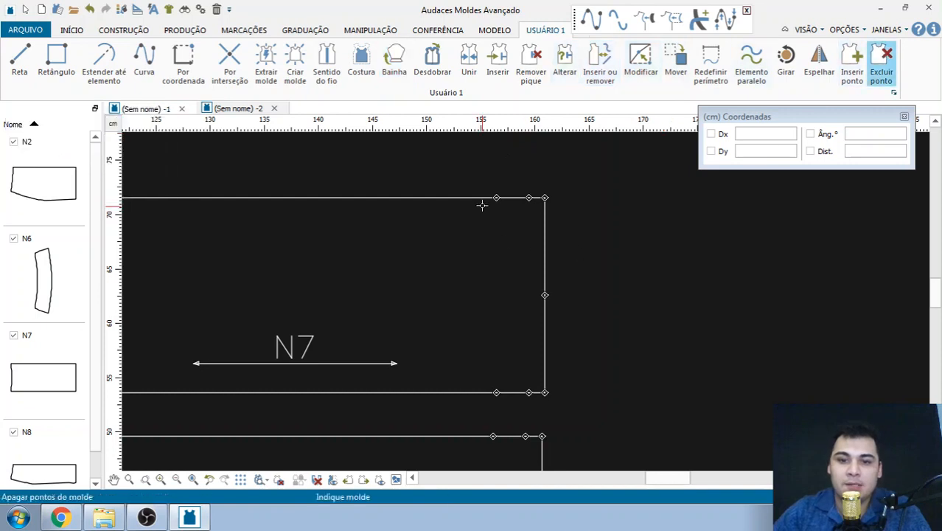
pyautogui.click(494, 198)
pyautogui.click(496, 198)
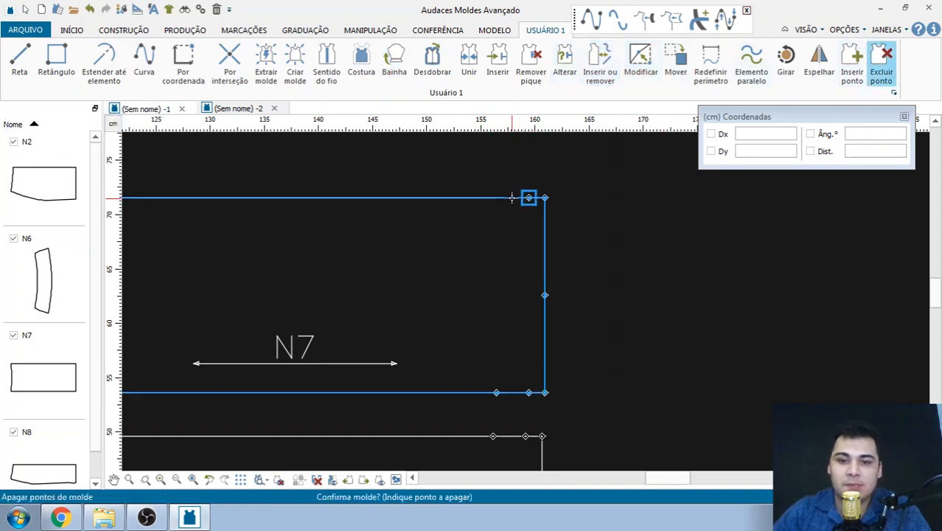
pyautogui.click(528, 198)
pyautogui.click(496, 392)
pyautogui.click(529, 392)
# Delete the two intermediate hem points on N8's straight long edge near the hem end
pyautogui.scroll(-3, 513, 314)
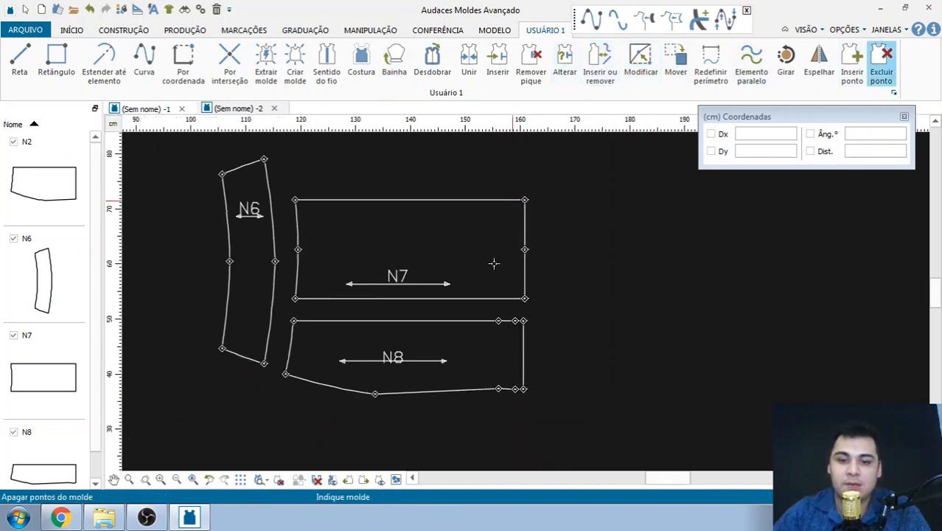
pyautogui.scroll(4, 493, 263)
pyautogui.click(506, 266)
pyautogui.click(508, 265)
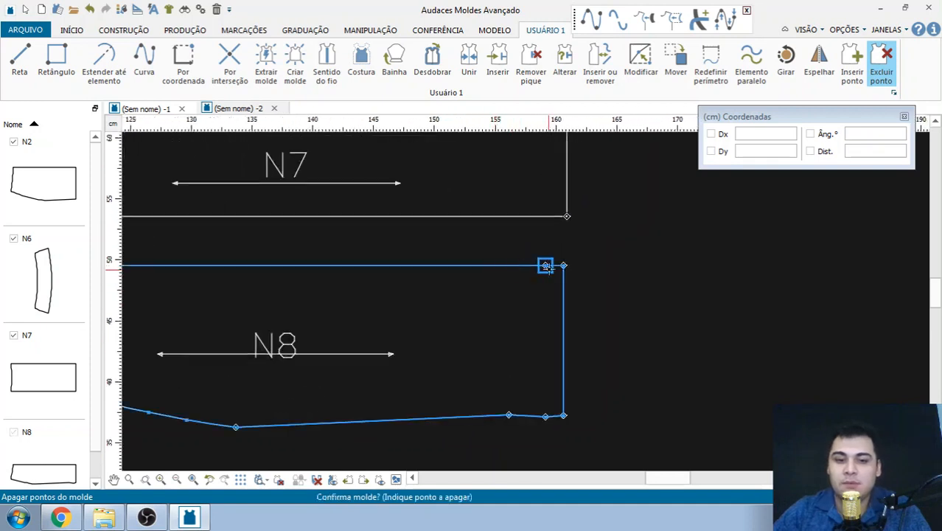
pyautogui.click(545, 265)
pyautogui.scroll(-3, 594, 303)
pyautogui.scroll(1, 443, 166)
pyautogui.press('Escape')
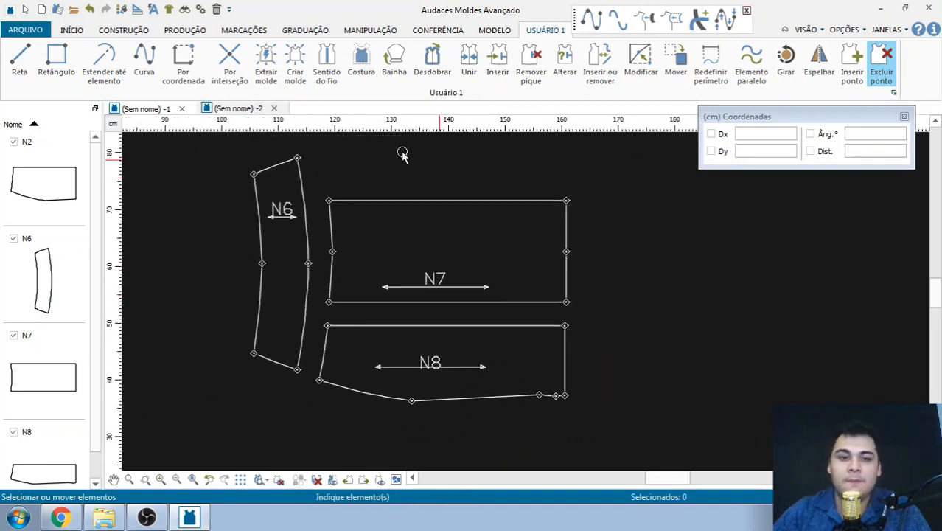
# Set up the seam tool in create mode with a 1.2 cm allowance that keeps the base outline
pyautogui.click(361, 62)
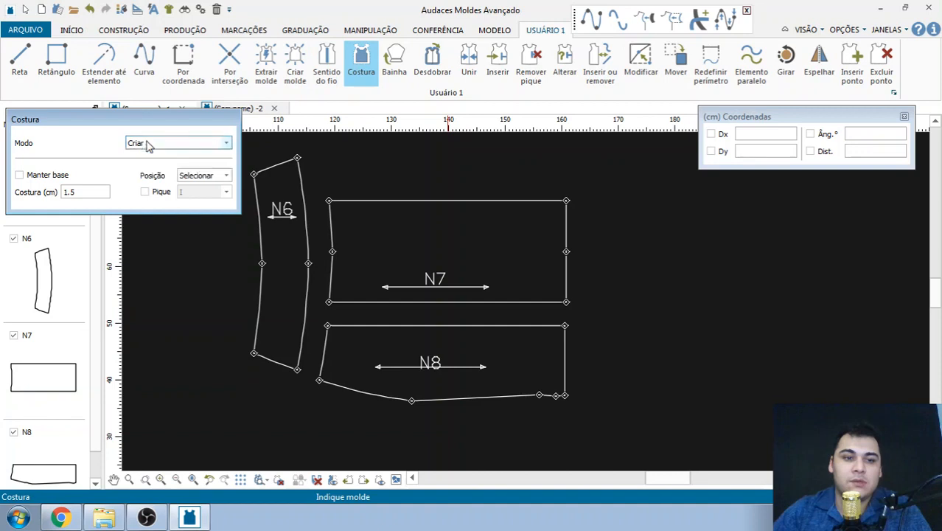
pyautogui.click(72, 192)
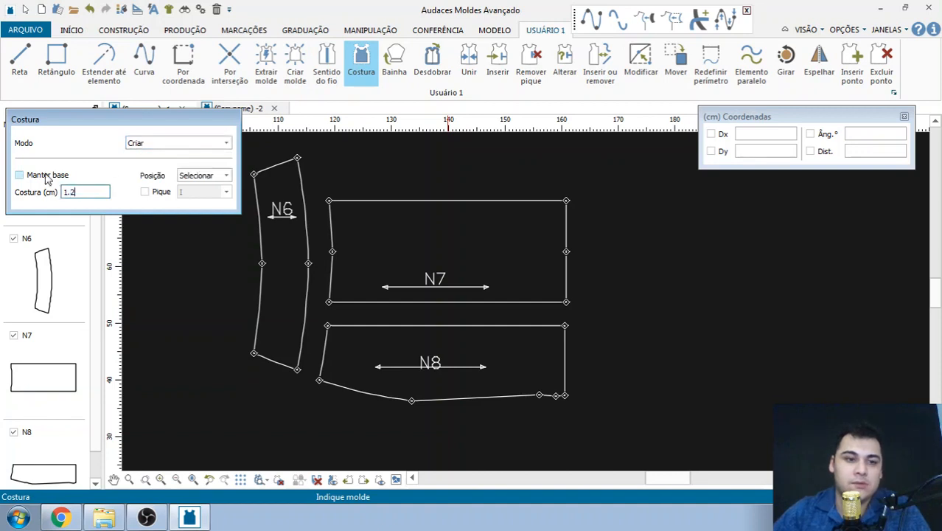
pyautogui.click(372, 200)
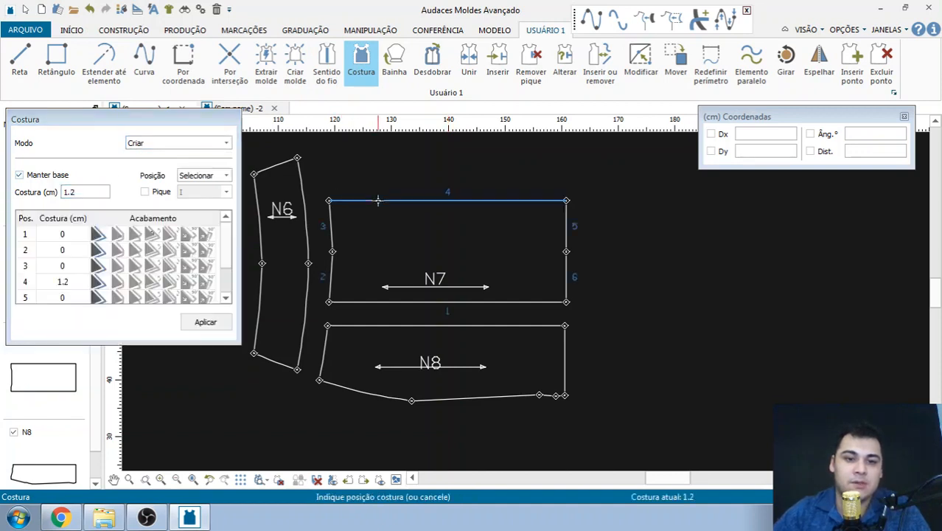
pyautogui.click(326, 233)
pyautogui.click(330, 270)
pyautogui.click(516, 302)
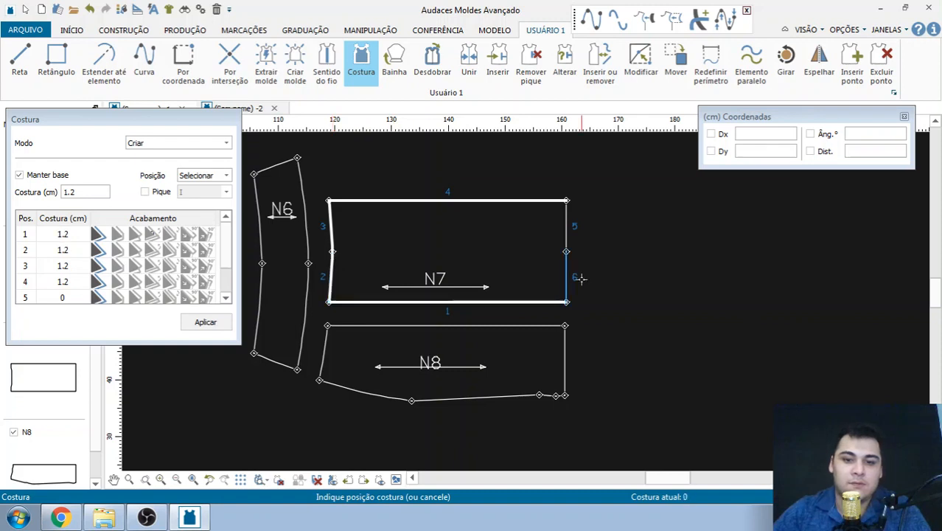
pyautogui.click(579, 277)
pyautogui.click(567, 231)
pyautogui.rightClick(571, 242)
# Add 1.2 cm seam allowances to N7's two long edges and both halves of its curved end, leaving the hem end without seam
pyautogui.click(380, 199)
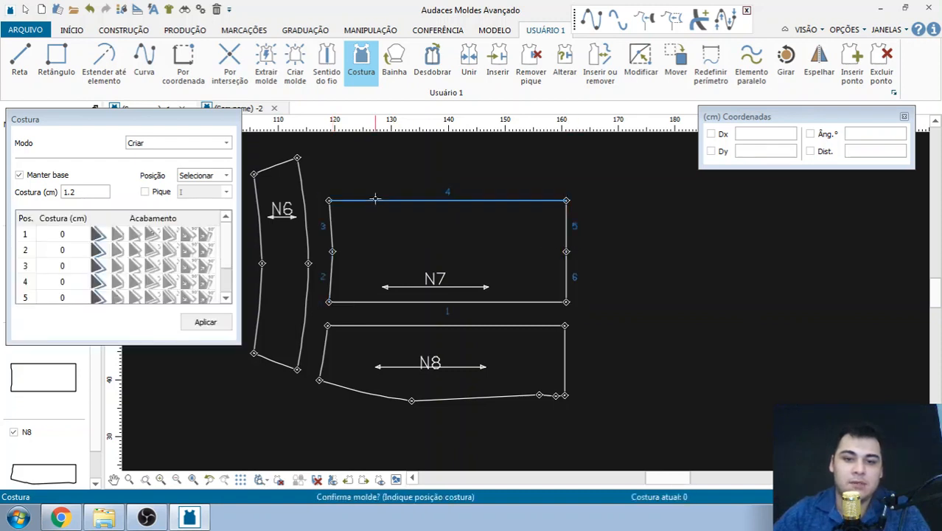
pyautogui.click(375, 199)
pyautogui.click(330, 227)
pyautogui.click(331, 274)
pyautogui.click(376, 309)
pyautogui.rightClick(417, 309)
pyautogui.click(417, 309)
# Add a 1.2 cm seam allowance to both halves of N6's long curved edge facing N7
pyautogui.scroll(-2, 326, 240)
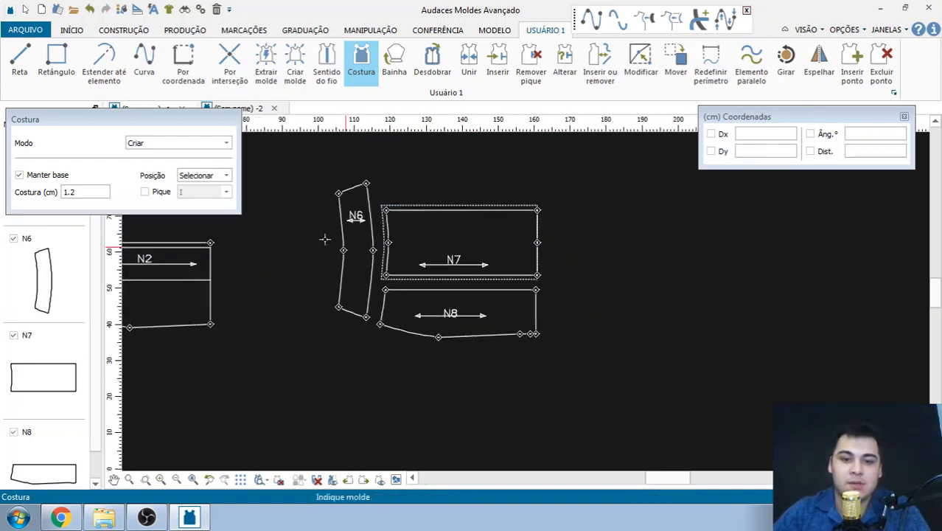
pyautogui.scroll(2, 325, 239)
pyautogui.click(403, 200)
pyautogui.click(406, 198)
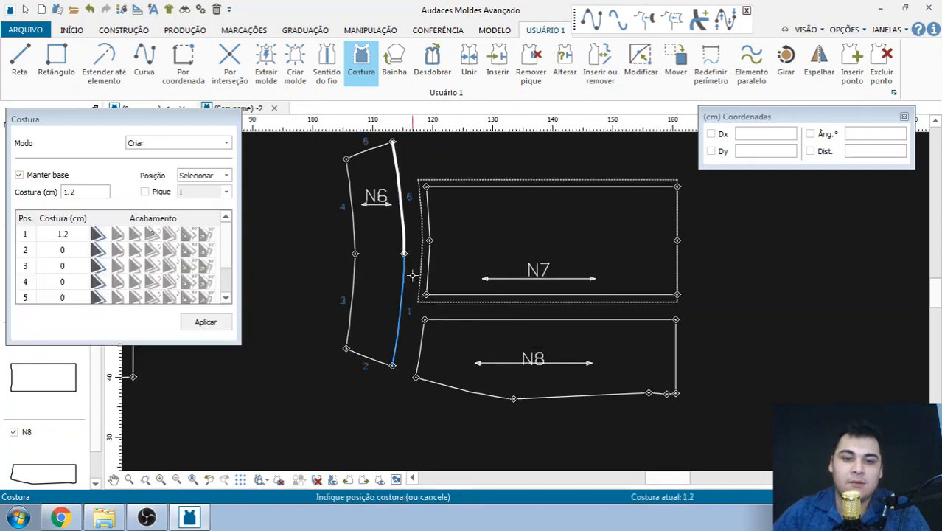
pyautogui.click(412, 273)
pyautogui.rightClick(413, 269)
pyautogui.click(413, 264)
pyautogui.rightClick(410, 249)
# Move N6 and N8 slightly away from N7 to leave more space between the pieces
pyautogui.moveTo(407, 246); pyautogui.dragTo(385, 248)
pyautogui.scroll(-1, 432, 206)
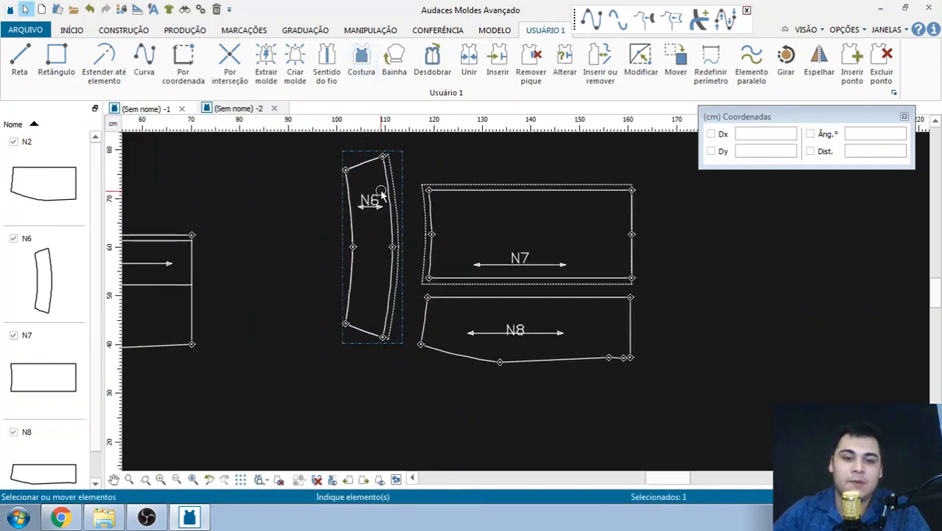
pyautogui.scroll(1, 381, 191)
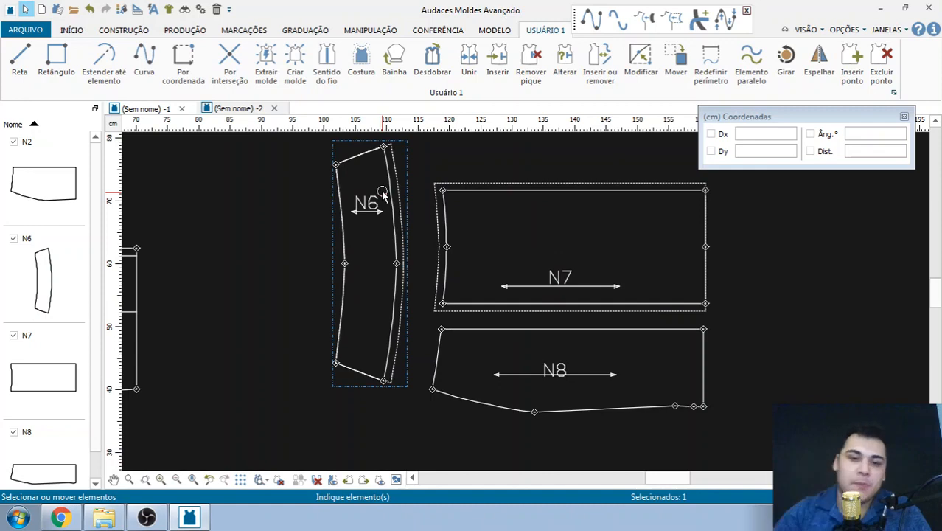
pyautogui.scroll(-1, 416, 188)
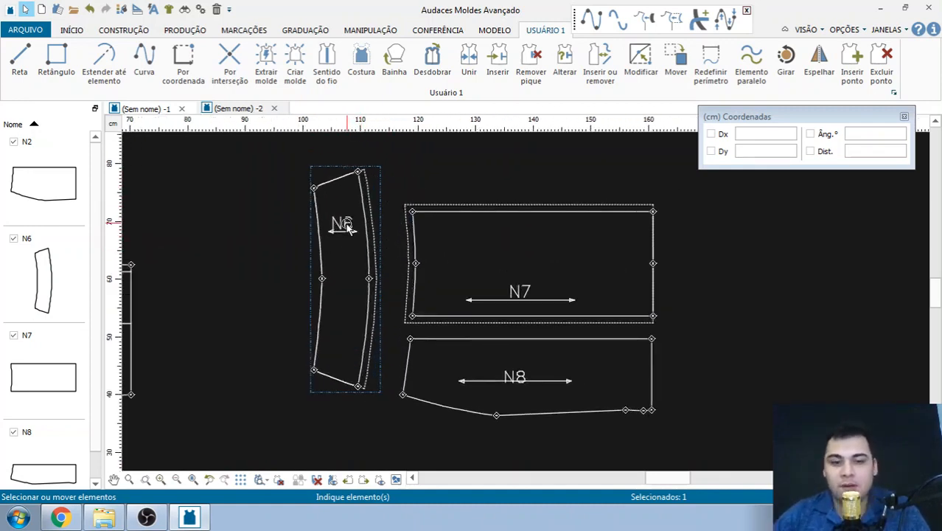
pyautogui.scroll(1, 456, 181)
pyautogui.click(462, 179)
pyautogui.scroll(-1, 473, 326)
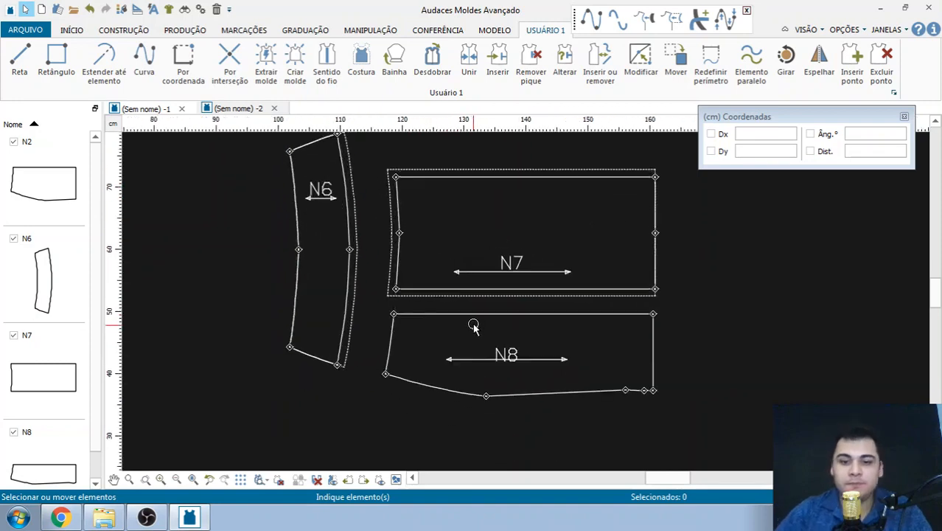
pyautogui.click(483, 340)
pyautogui.scroll(-1, 603, 404)
pyautogui.scroll(2, 603, 404)
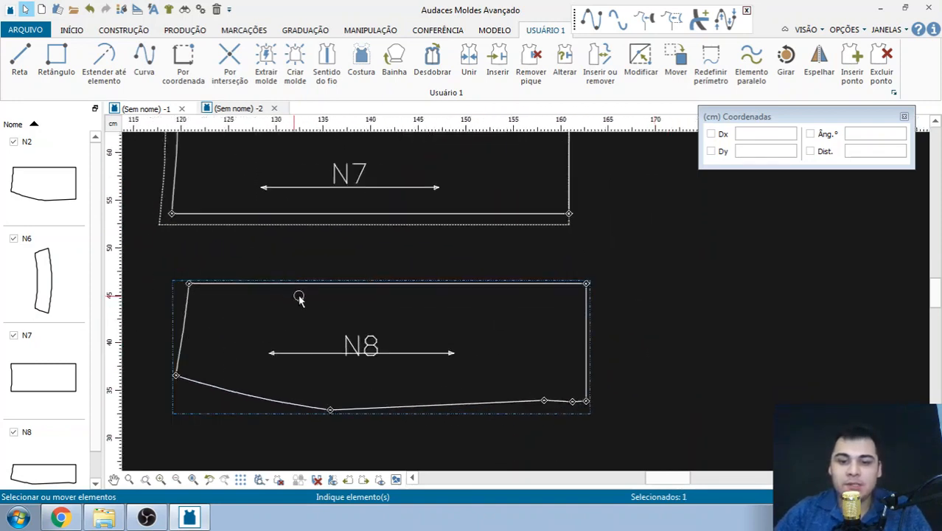
# Switch to Chrome to examine the skirt's pleated side panel in the reference photo, and return to Audaces Moldes
pyautogui.click(61, 517)
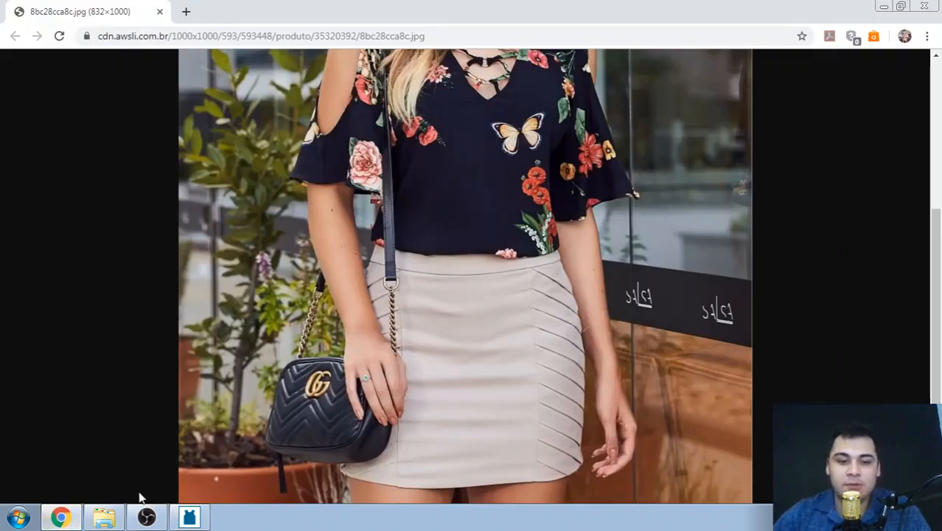
pyautogui.click(190, 517)
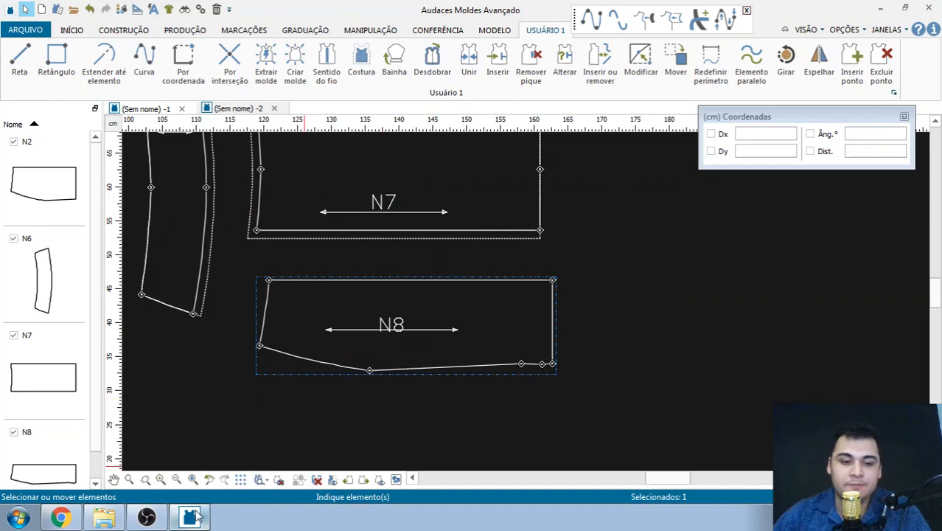
pyautogui.scroll(3, 280, 310)
pyautogui.click(210, 296)
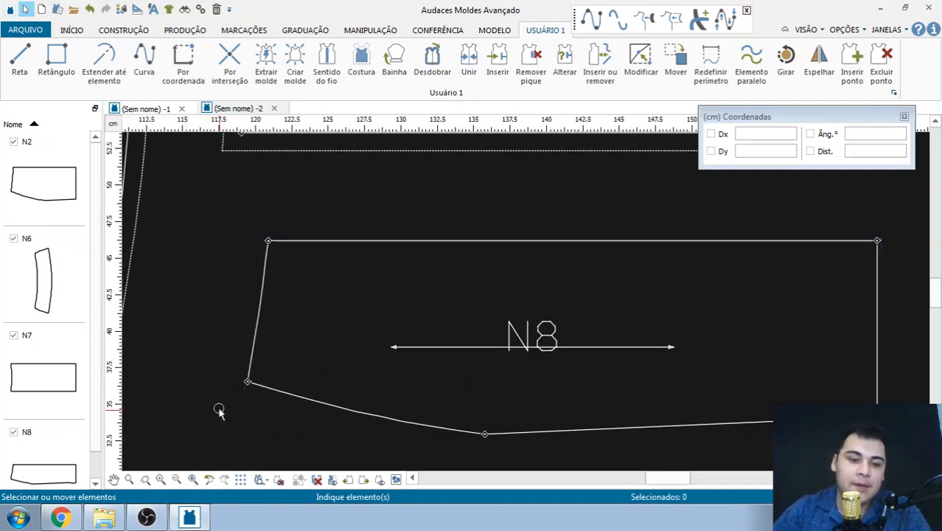
pyautogui.click(62, 518)
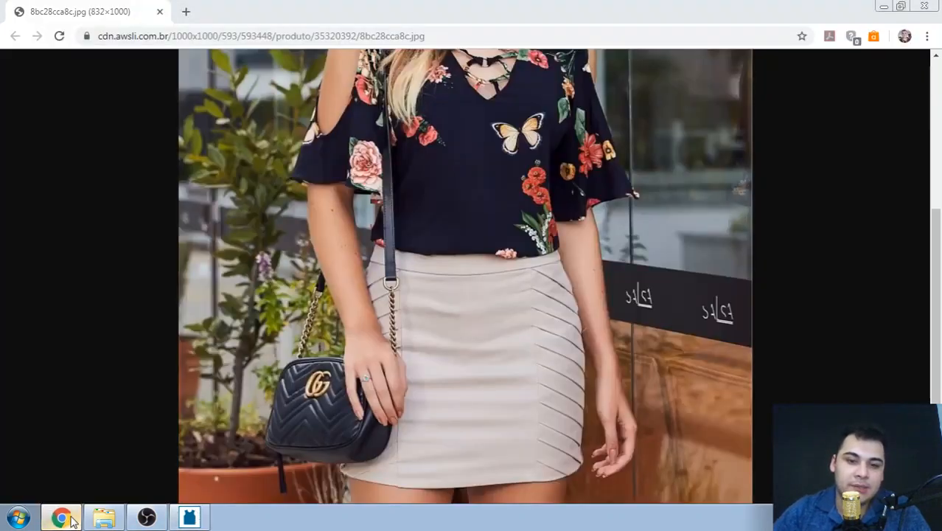
pyautogui.click(190, 517)
# Try a straight diagonal line across N8's corner between its curved end and curved side, with both ends 6 cm from the corner
pyautogui.scroll(2, 351, 227)
pyautogui.click(21, 56)
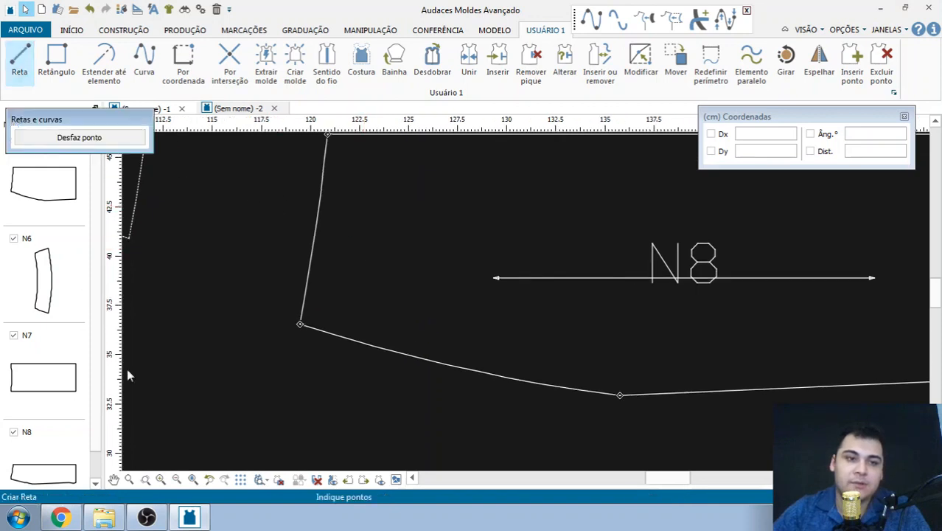
pyautogui.scroll(-3, 232, 368)
pyautogui.scroll(2, 236, 322)
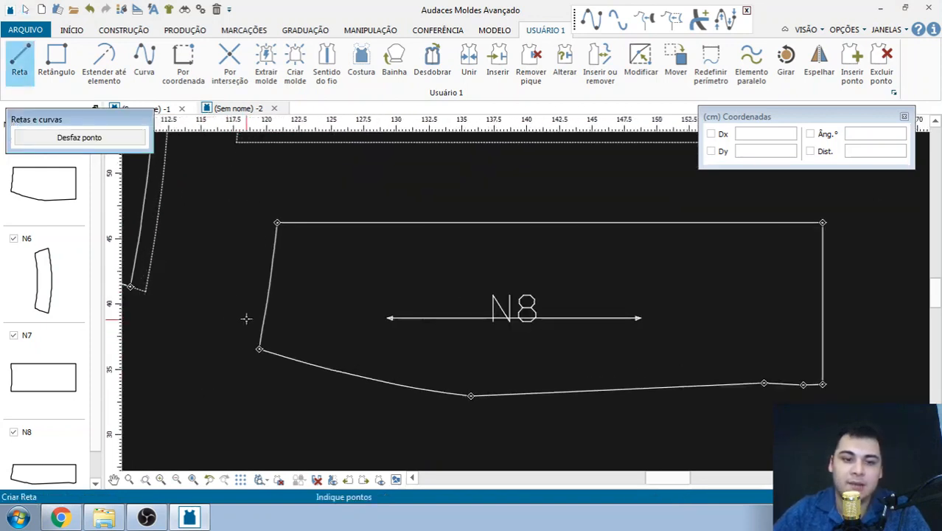
pyautogui.click(258, 347)
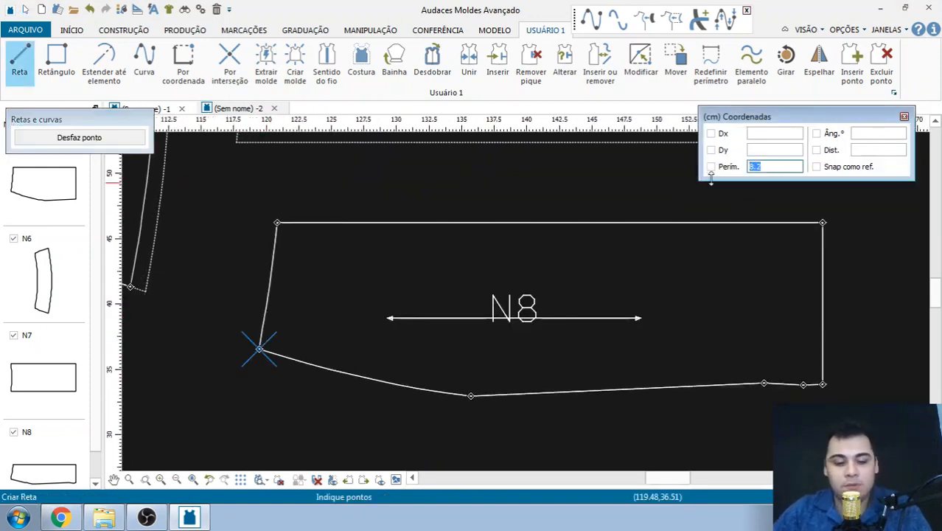
pyautogui.click(273, 268)
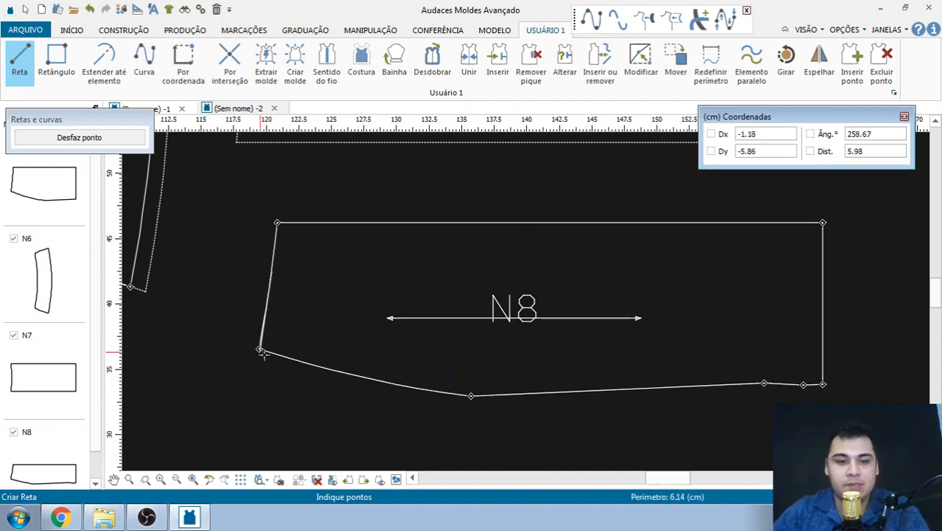
pyautogui.write('6')
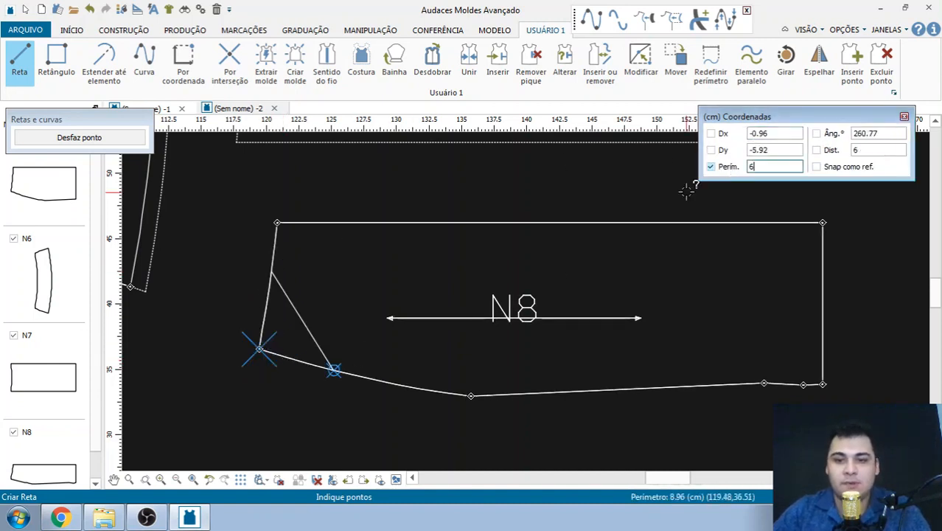
pyautogui.press('Return')
pyautogui.rightClick(335, 339)
pyautogui.scroll(6, 249, 328)
pyautogui.scroll(-3, 318, 297)
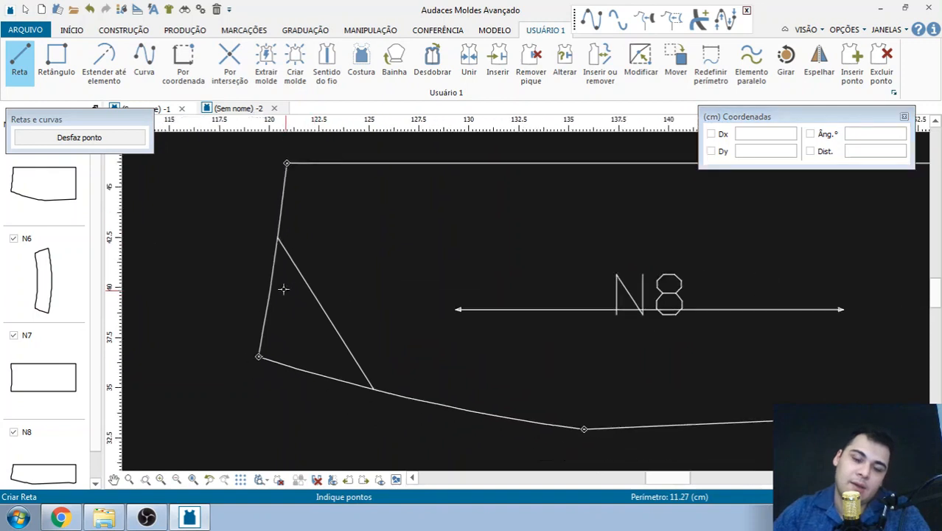
# Delete the diagonal line across N8's corner
pyautogui.rightClick(289, 294)
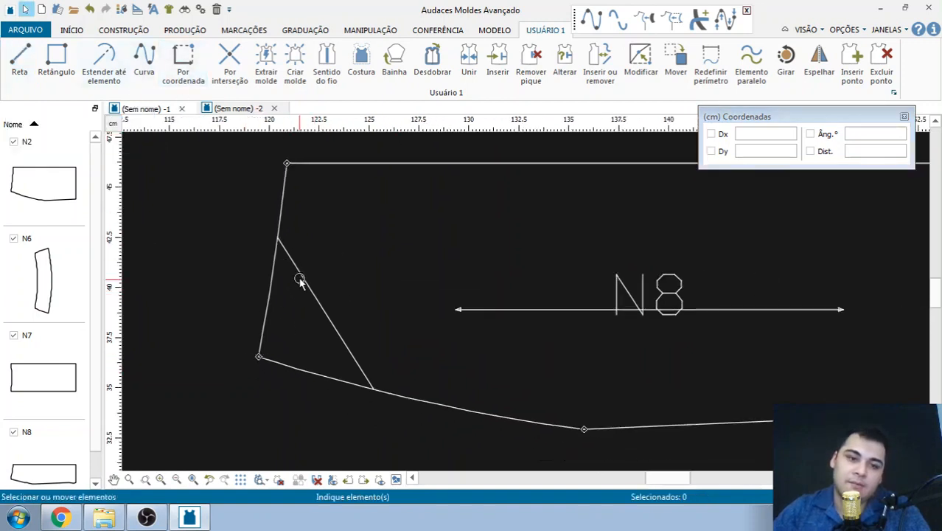
pyautogui.click(306, 280)
pyautogui.press('Delete')
# Draw a straight diagonal line across N8's corner, from 6 cm along its curved end to 6 cm along its curved side
pyautogui.click(20, 59)
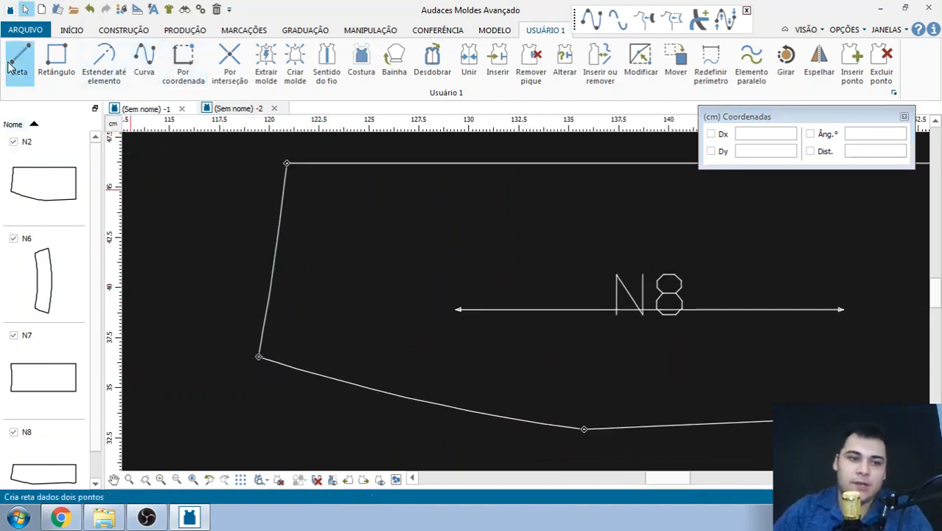
pyautogui.click(264, 358)
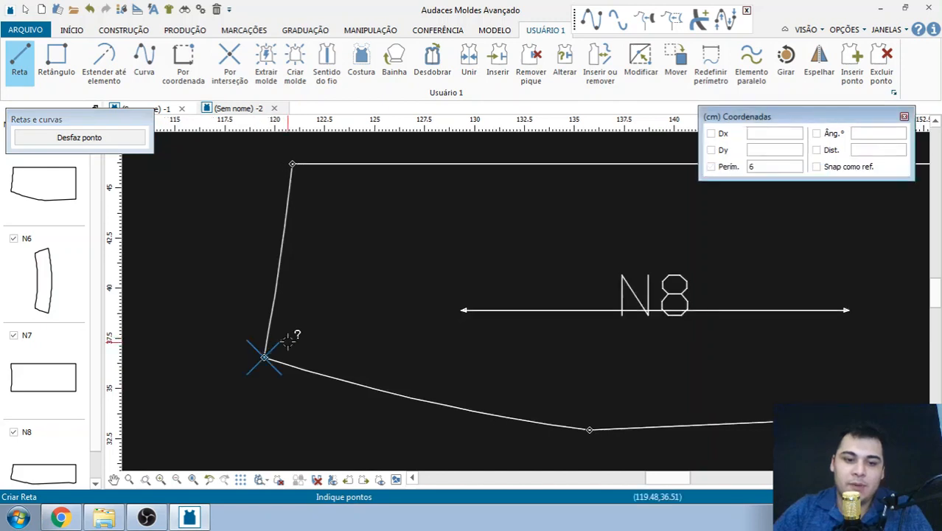
pyautogui.scroll(2, 263, 357)
pyautogui.scroll(-1, 264, 358)
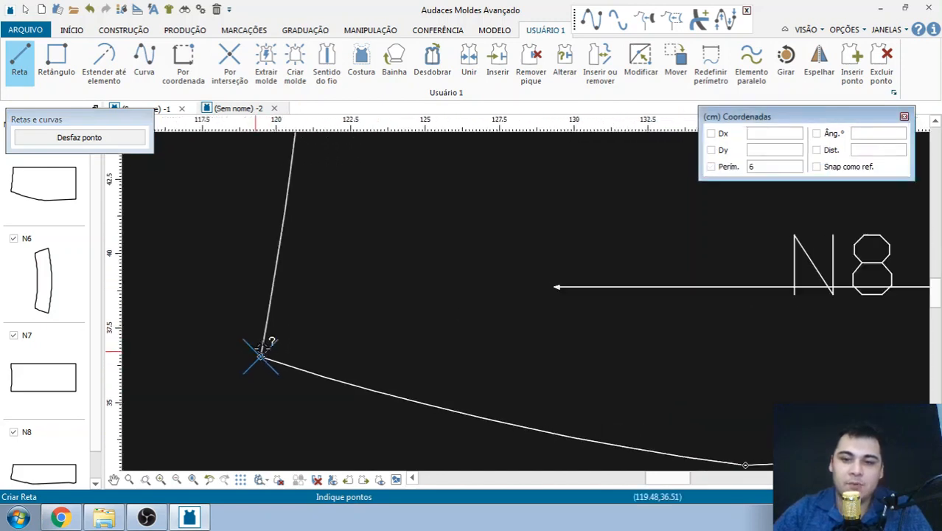
pyautogui.click(727, 168)
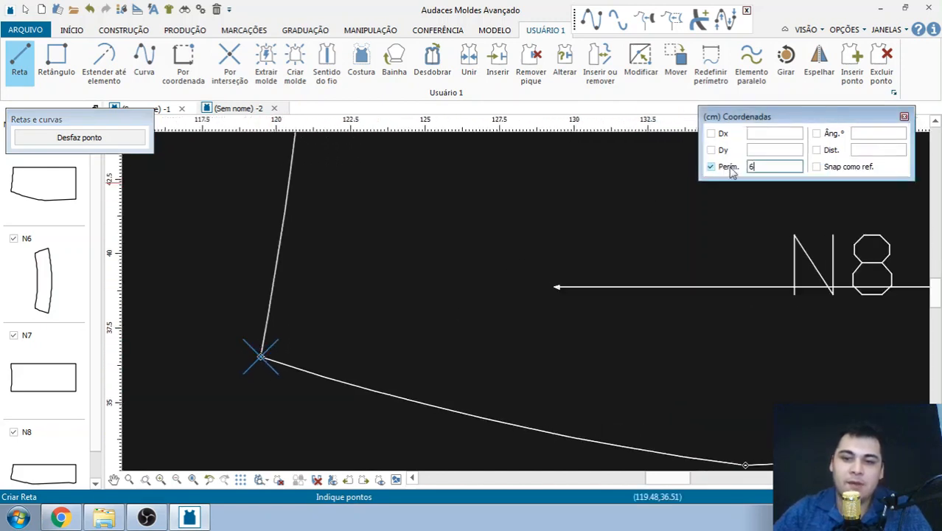
pyautogui.click(292, 180)
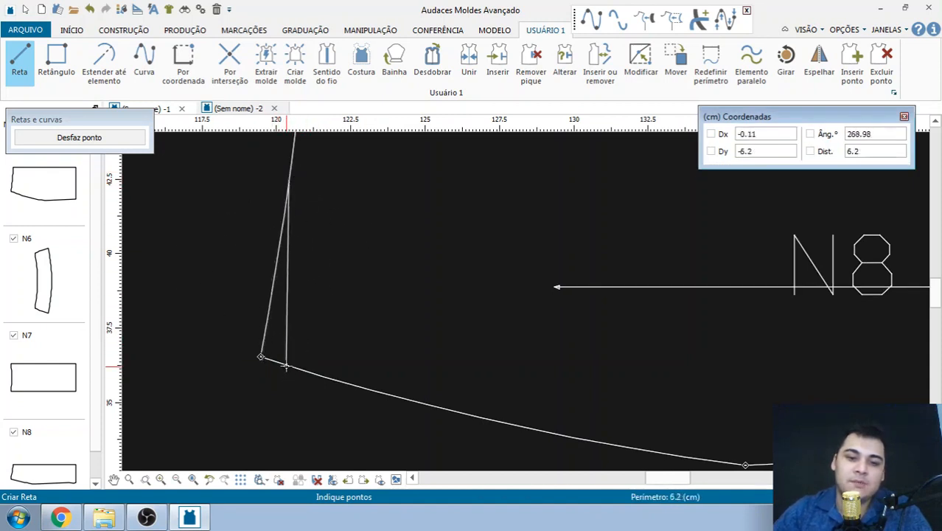
pyautogui.click(261, 359)
pyautogui.click(724, 167)
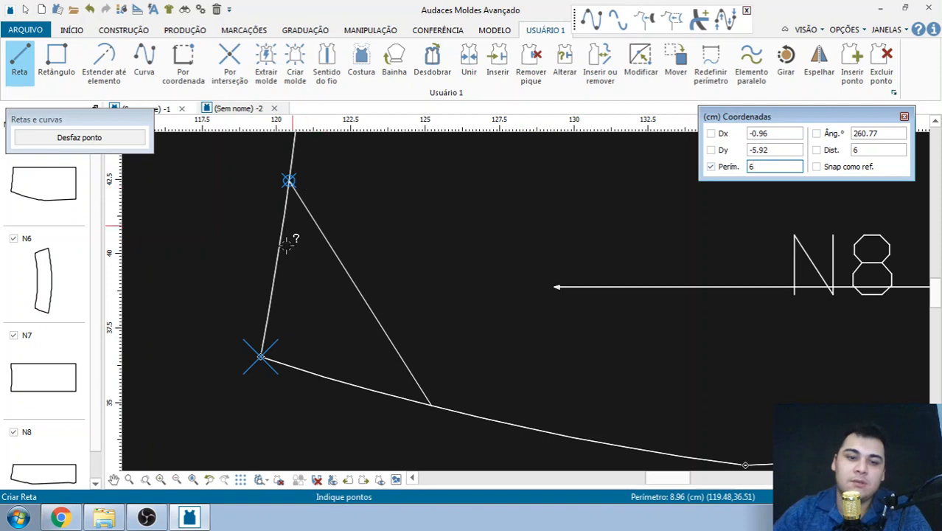
pyautogui.scroll(-3, 226, 320)
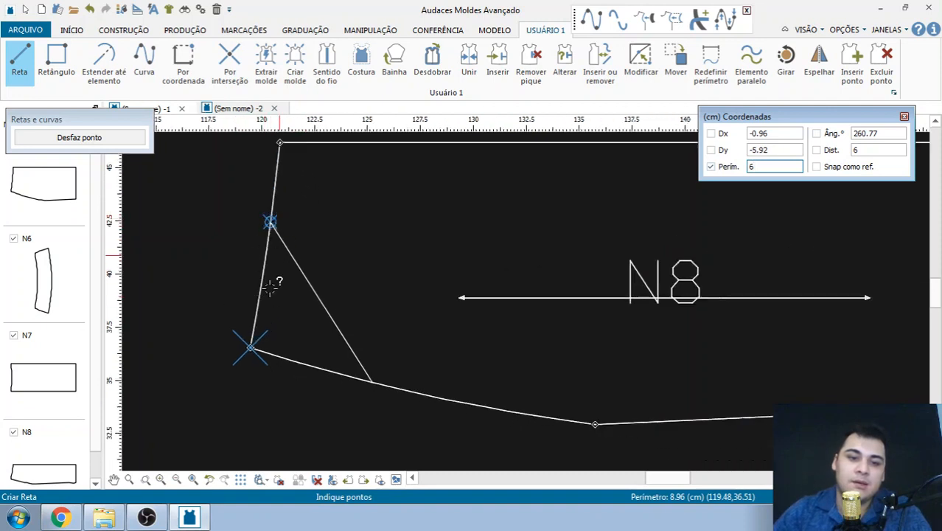
pyautogui.scroll(1, 267, 249)
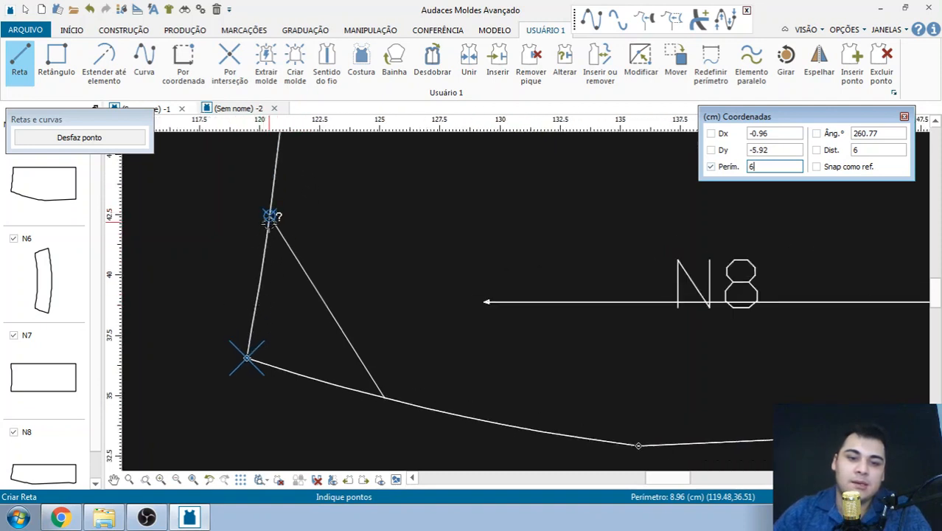
pyautogui.click(383, 396)
pyautogui.scroll(-2, 274, 309)
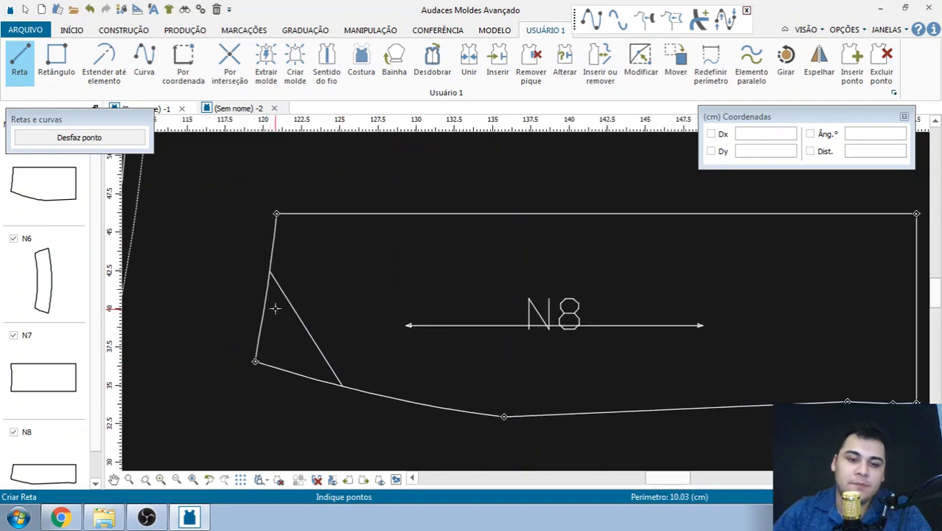
pyautogui.scroll(1, 274, 309)
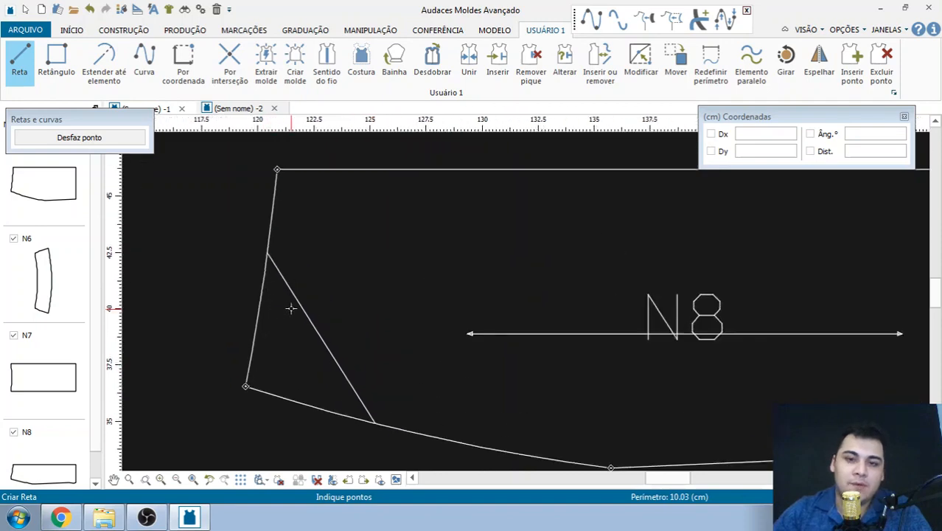
# Switch to Chrome to examine the angle and spacing of the side pleats in the reference photo, and return to Audaces Moldes
pyautogui.click(80, 519)
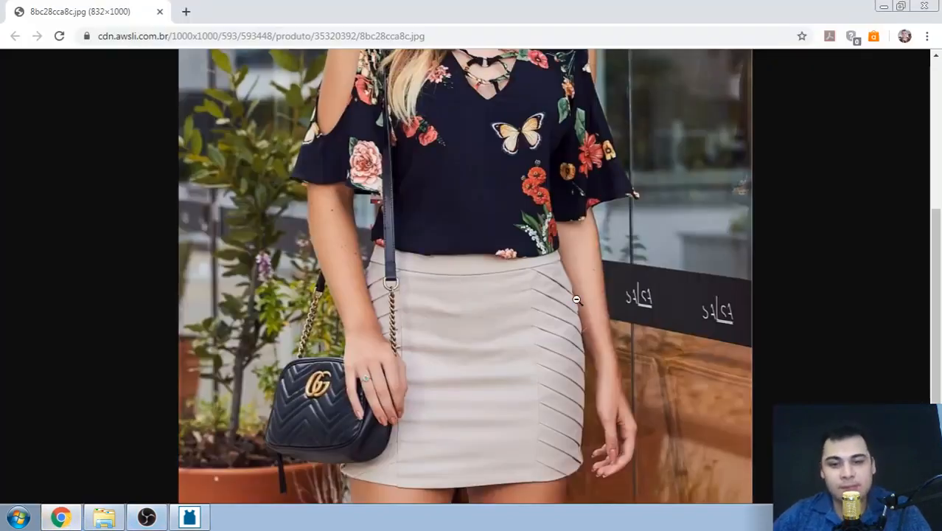
pyautogui.scroll(3, 587, 357)
pyautogui.scroll(-3, 567, 347)
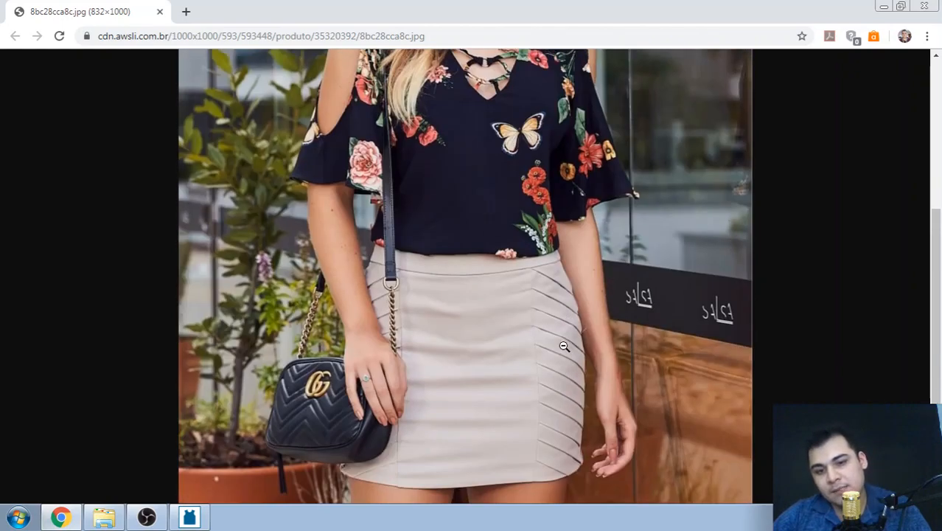
pyautogui.click(563, 339)
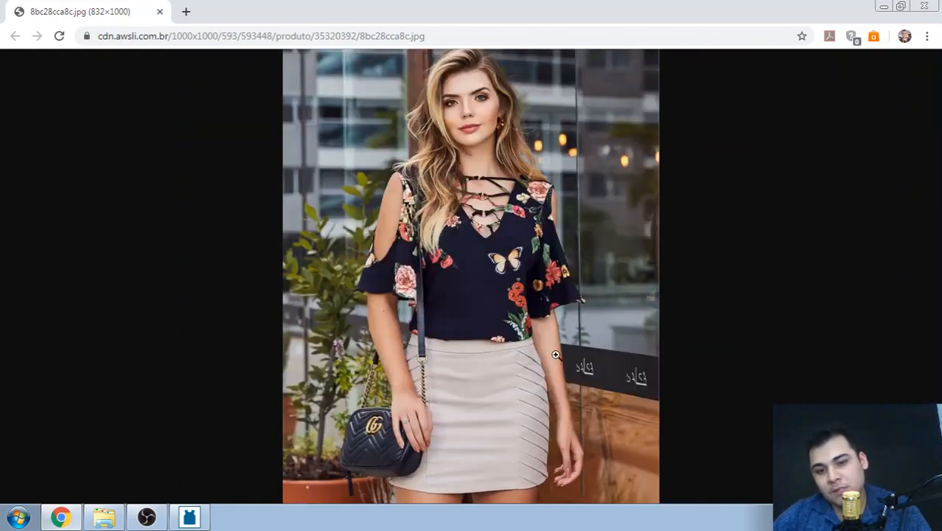
pyautogui.click(553, 355)
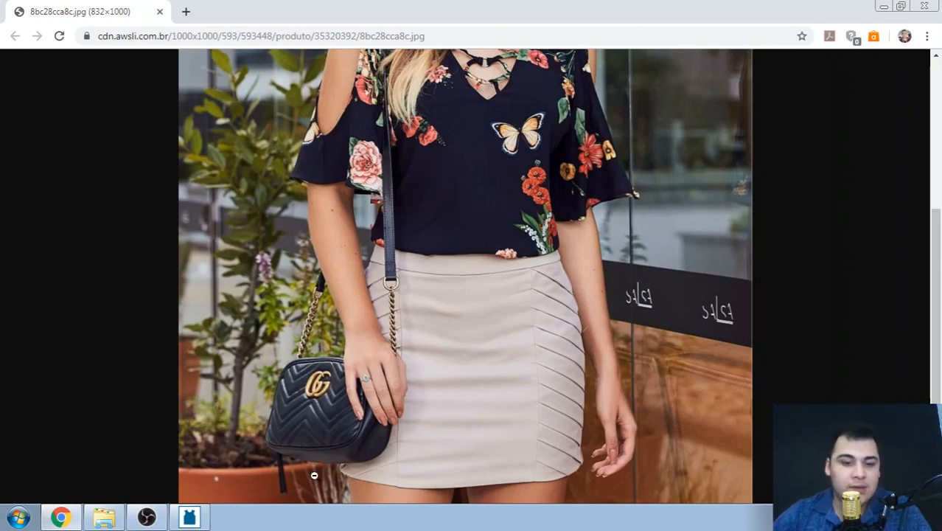
pyautogui.click(190, 517)
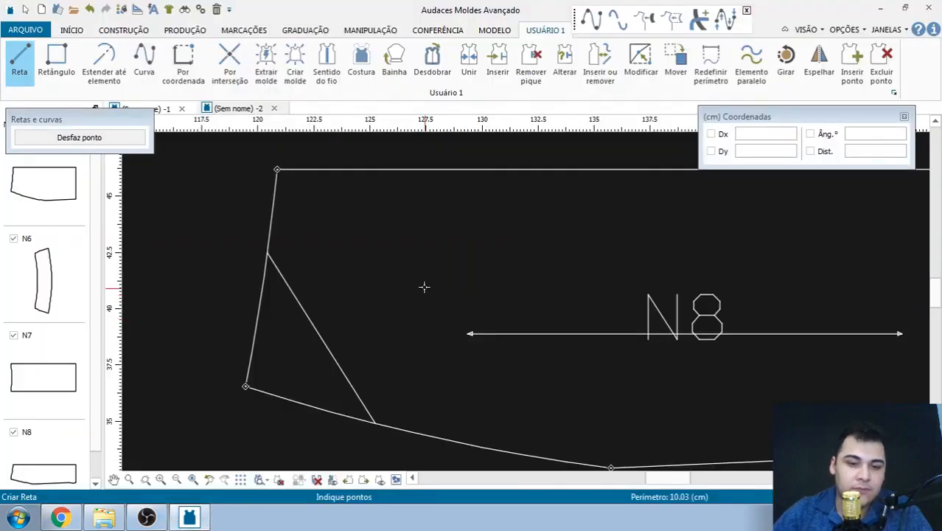
# Create a parallel copy of N8's diagonal corner line, offset 3 cm towards the inside of the piece
pyautogui.scroll(-3, 326, 274)
pyautogui.scroll(2, 322, 274)
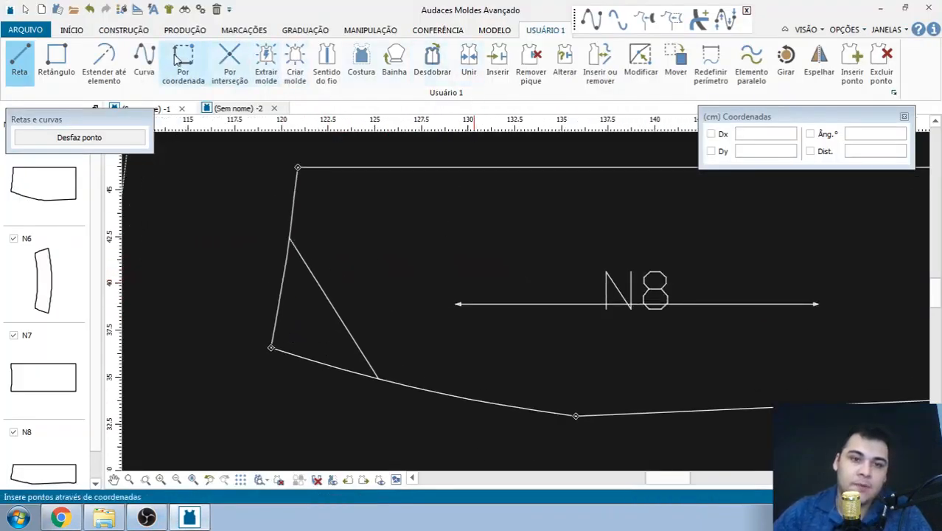
pyautogui.click(752, 68)
pyautogui.scroll(1, 282, 263)
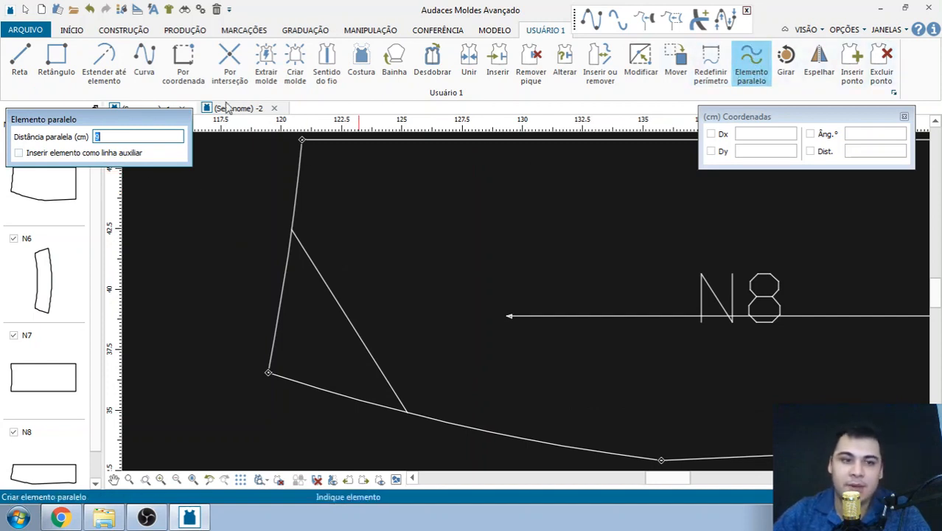
pyautogui.click(114, 136)
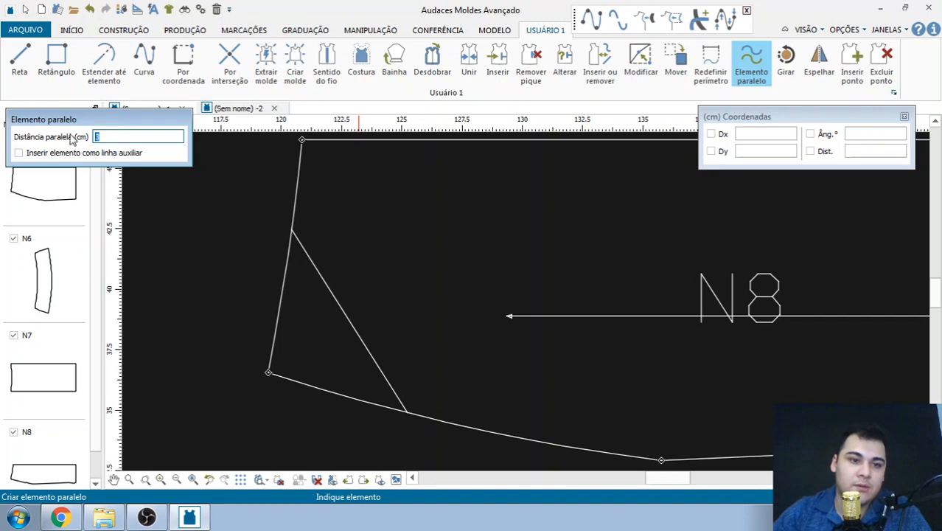
pyautogui.doubleClick(114, 137)
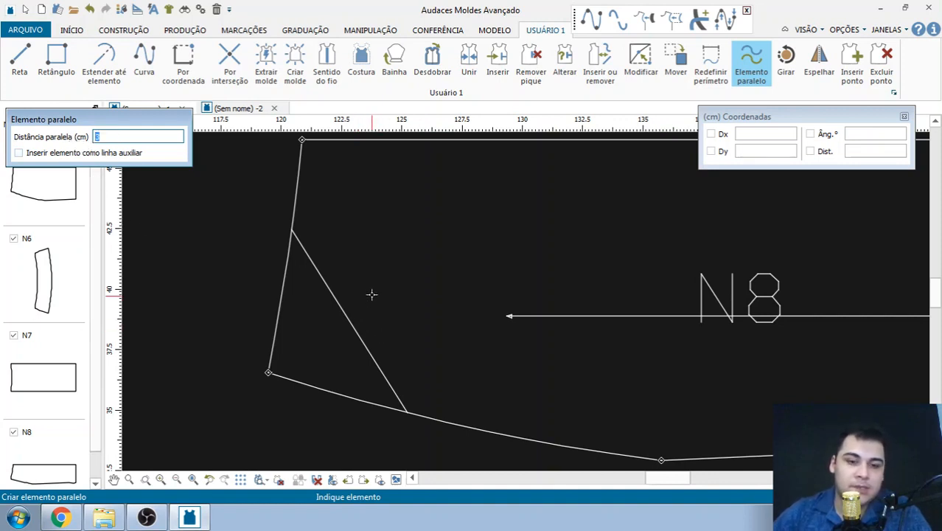
pyautogui.scroll(-2, 288, 309)
pyautogui.scroll(2, 305, 282)
pyautogui.click(306, 292)
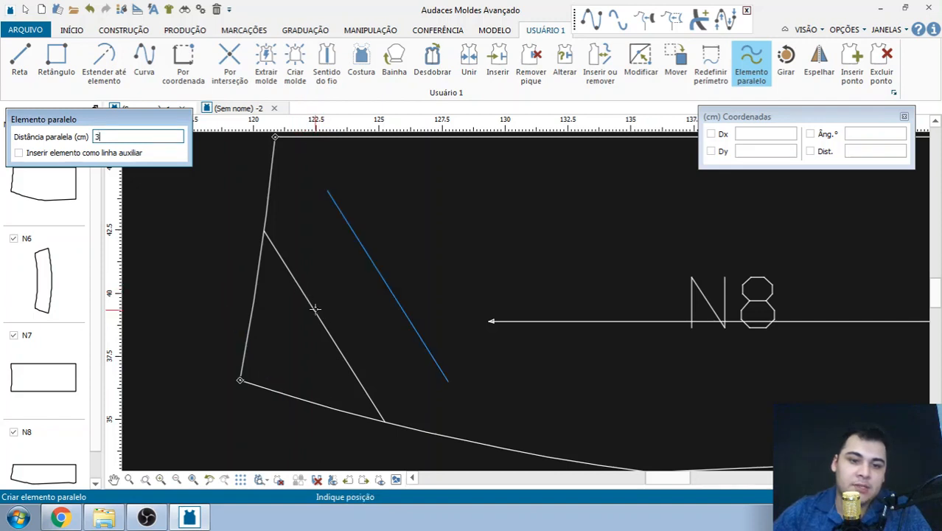
pyautogui.click(328, 296)
pyautogui.scroll(-2, 335, 283)
pyautogui.scroll(1, 343, 272)
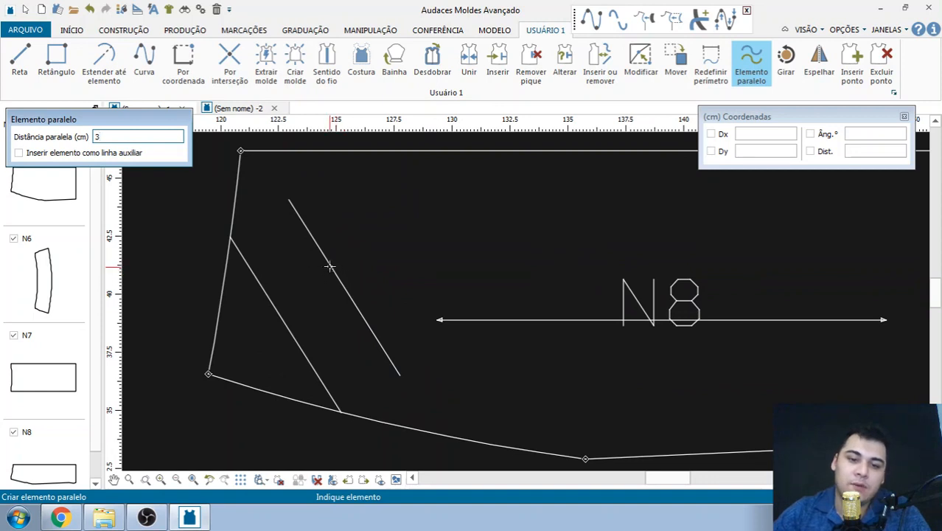
# Add six more parallel diagonal lines, each offset 3 cm from the previous one, continuing away from N8's corner
pyautogui.click(330, 265)
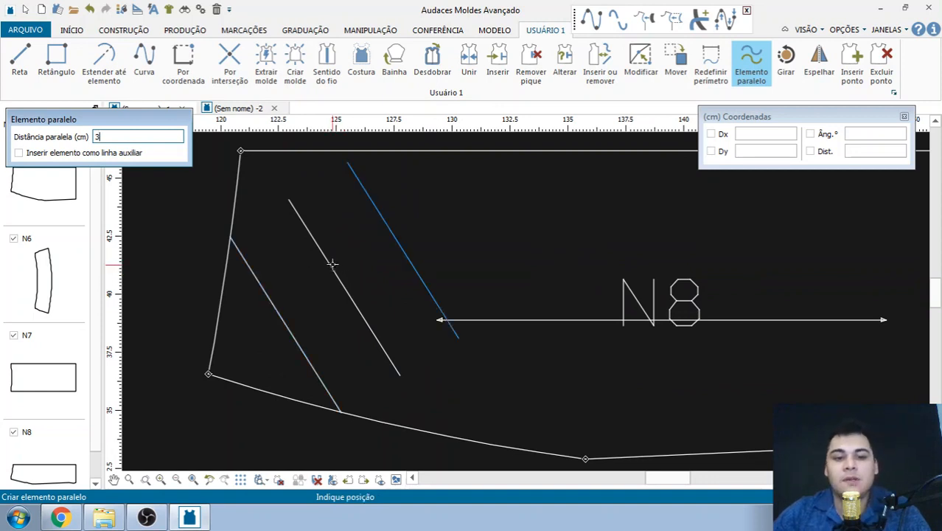
pyautogui.scroll(-2, 366, 244)
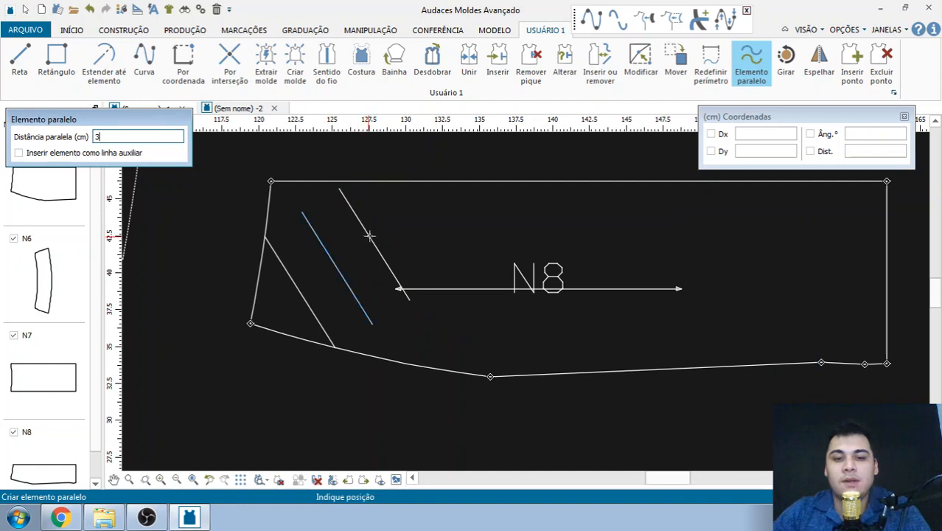
pyautogui.click(408, 219)
pyautogui.click(412, 215)
pyautogui.click(451, 207)
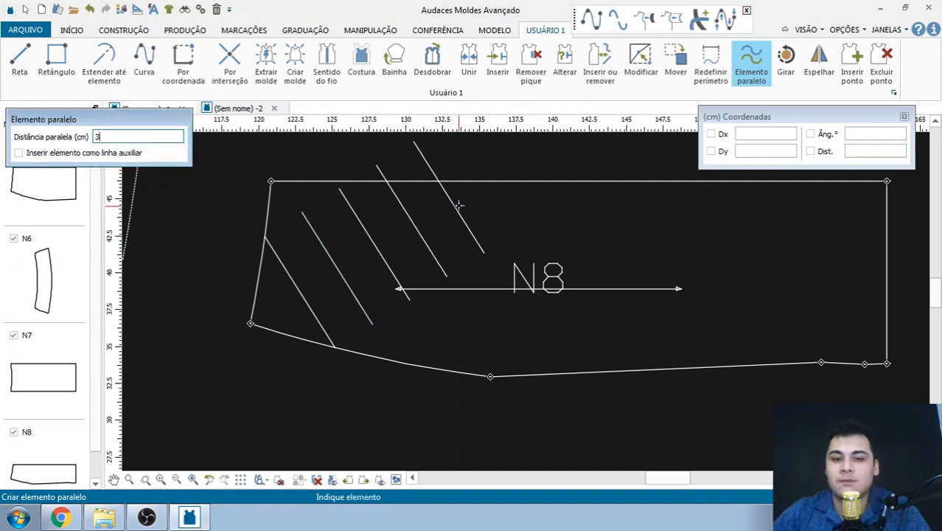
pyautogui.click(460, 204)
pyautogui.click(488, 202)
pyautogui.click(505, 204)
pyautogui.click(550, 202)
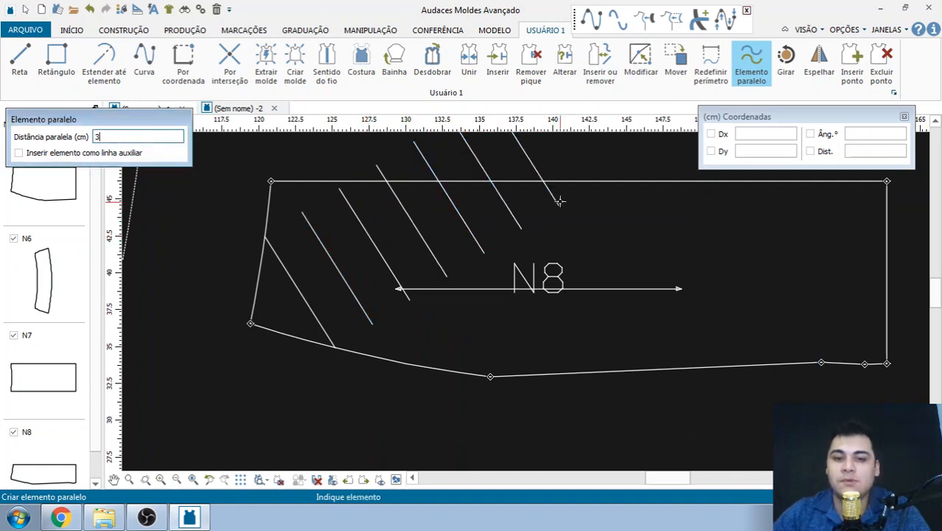
pyautogui.click(558, 200)
pyautogui.click(586, 199)
pyautogui.scroll(-3, 538, 192)
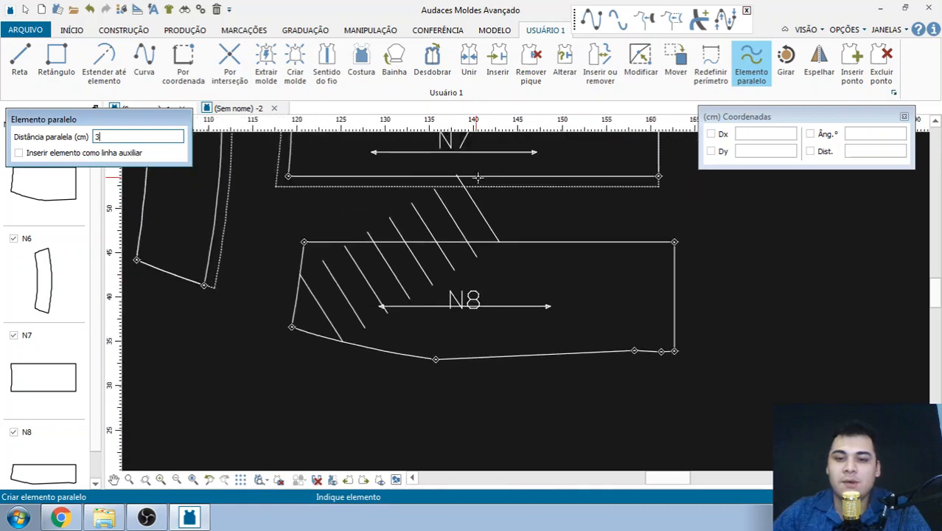
pyautogui.press('Escape')
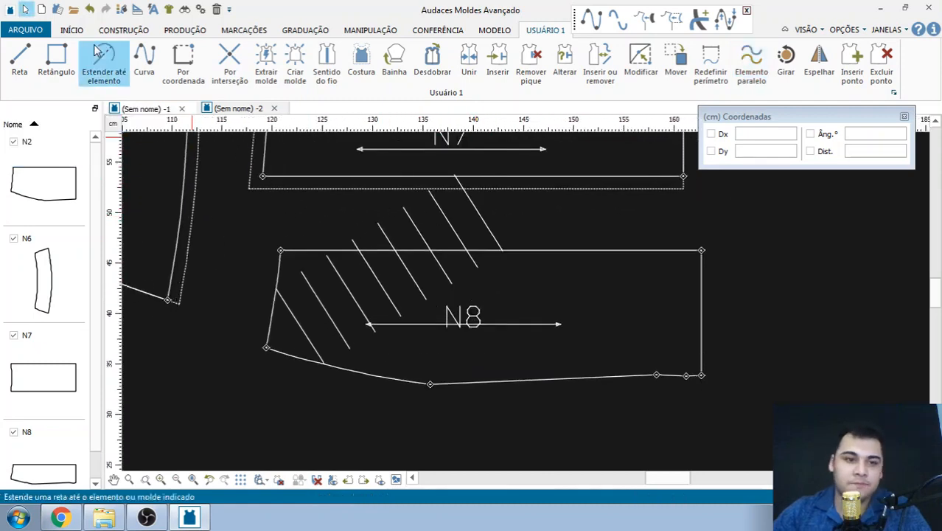
# Extend the five diagonal lines furthest from N8's corner down to the straight stretch of its lower edge
pyautogui.click(104, 65)
pyautogui.click(498, 244)
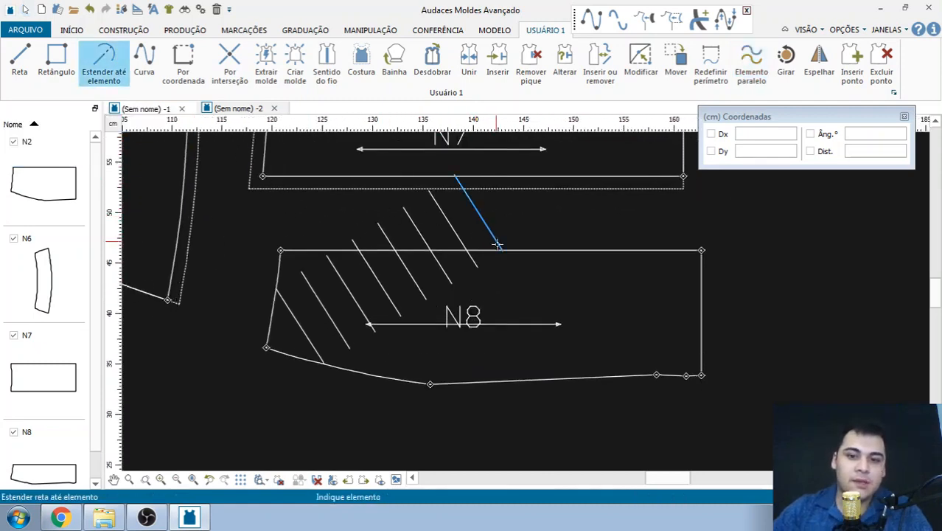
pyautogui.click(579, 378)
pyautogui.click(579, 378)
pyautogui.click(473, 267)
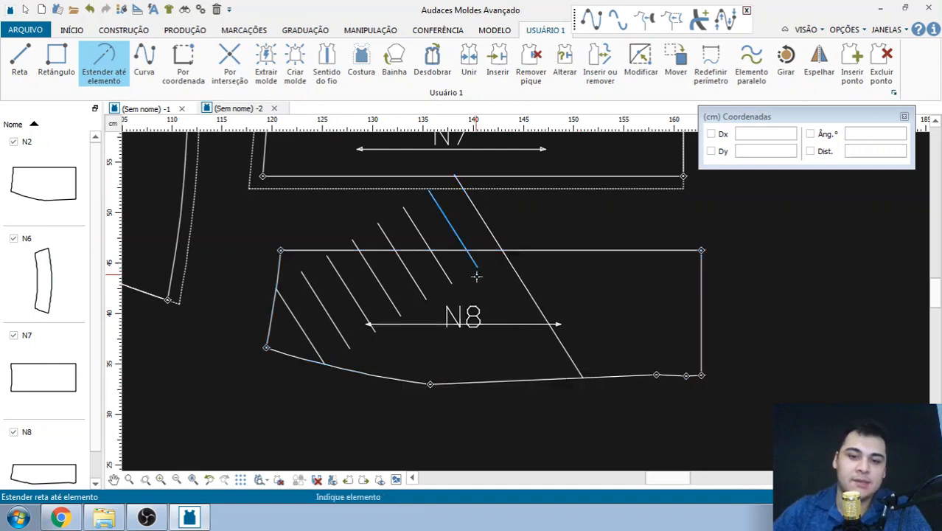
pyautogui.click(546, 376)
pyautogui.click(450, 279)
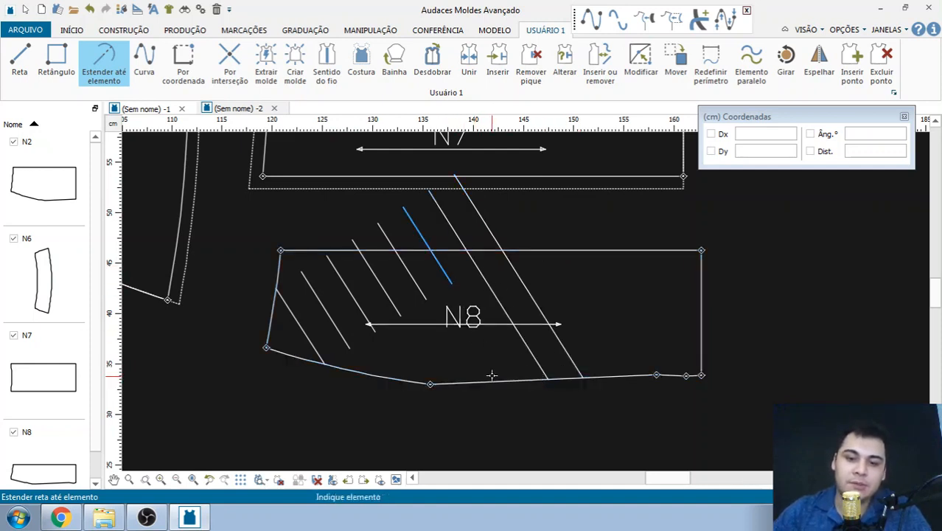
pyautogui.click(486, 380)
pyautogui.click(418, 290)
pyautogui.click(443, 374)
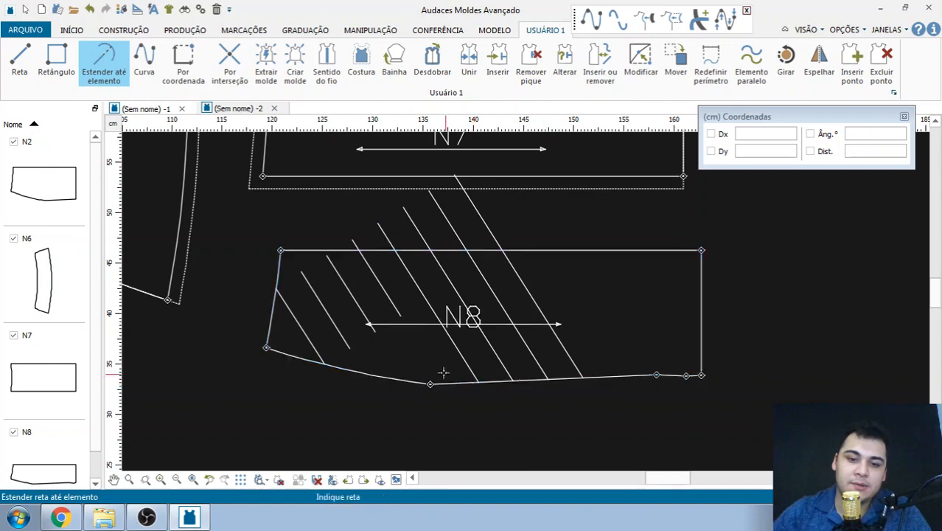
pyautogui.click(397, 309)
pyautogui.click(443, 385)
pyautogui.click(444, 385)
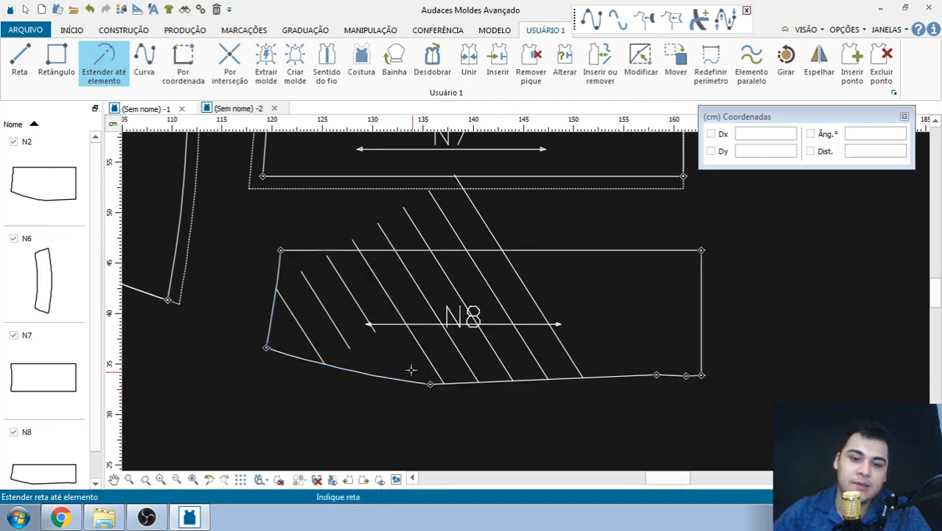
# Extend the remaining two short diagonal lines down to the curved stretch of N8's lower edge
pyautogui.click(368, 323)
pyautogui.click(405, 382)
pyautogui.click(404, 382)
pyautogui.click(345, 338)
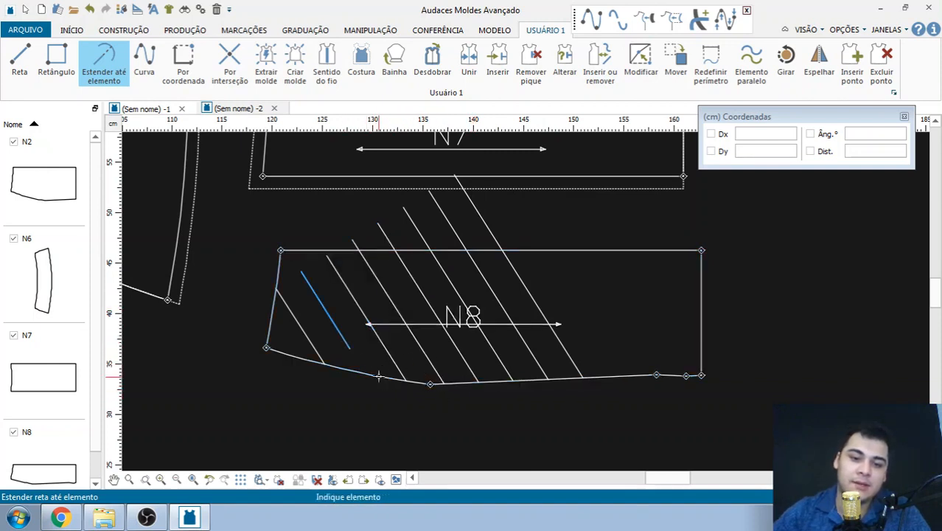
pyautogui.click(370, 374)
pyautogui.click(370, 374)
# Trim the upper end of the diagonal line furthest from the corner back to N8's straight upper edge
pyautogui.click(459, 180)
pyautogui.click(534, 250)
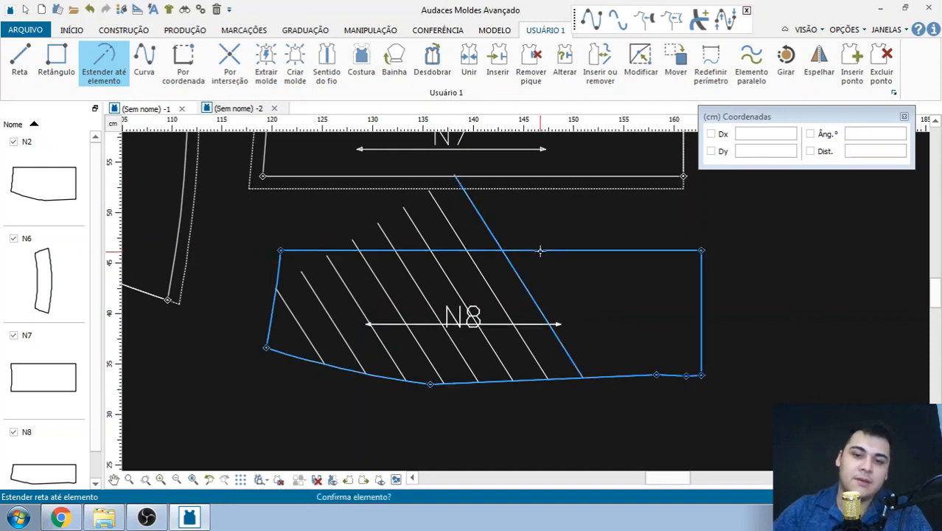
pyautogui.click(533, 249)
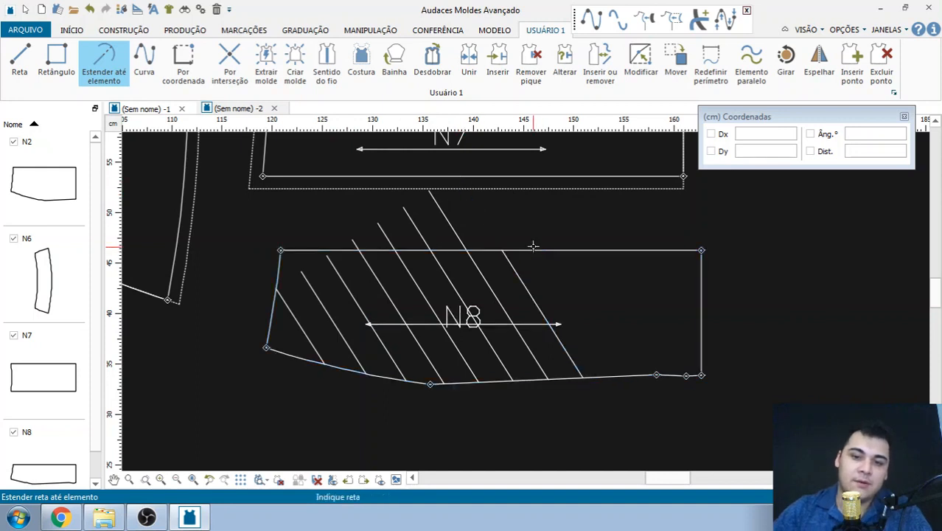
# Trim the upper ends of the four remaining overshooting diagonal lines back to N8's straight upper edge
pyautogui.click(434, 194)
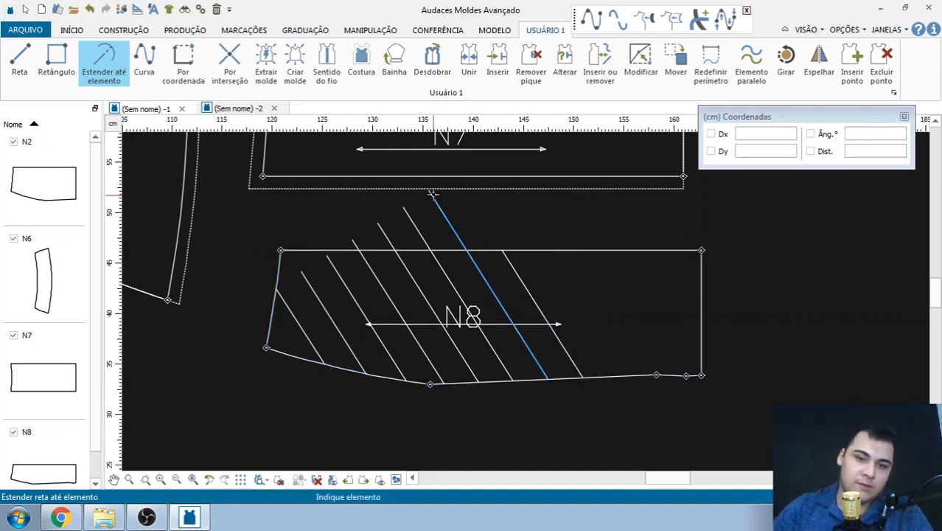
pyautogui.click(483, 250)
pyautogui.click(484, 250)
pyautogui.click(408, 212)
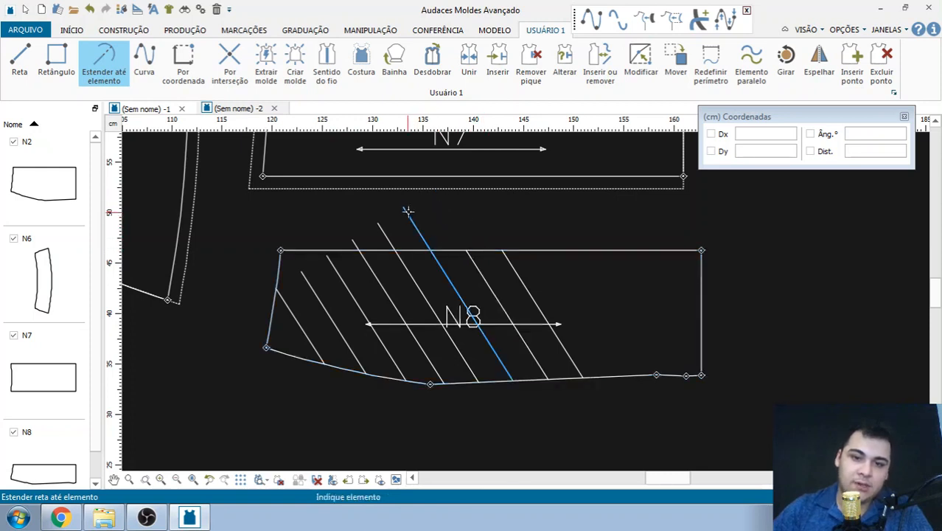
pyautogui.click(451, 249)
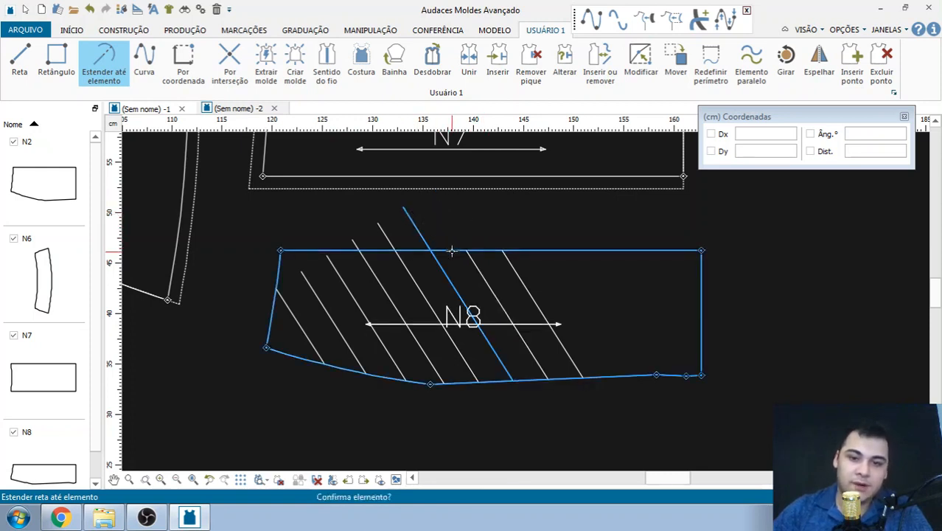
pyautogui.click(451, 249)
pyautogui.click(376, 221)
pyautogui.click(426, 251)
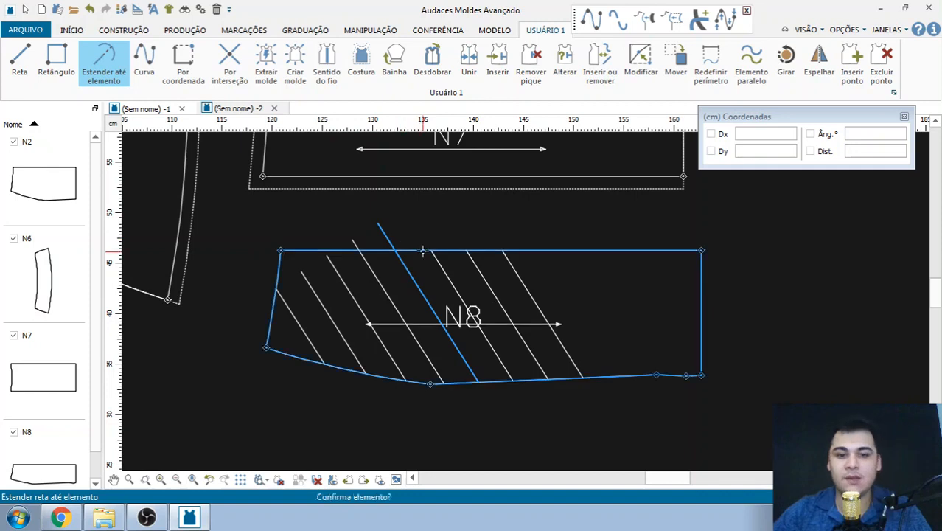
pyautogui.click(426, 251)
pyautogui.click(356, 245)
pyautogui.click(347, 250)
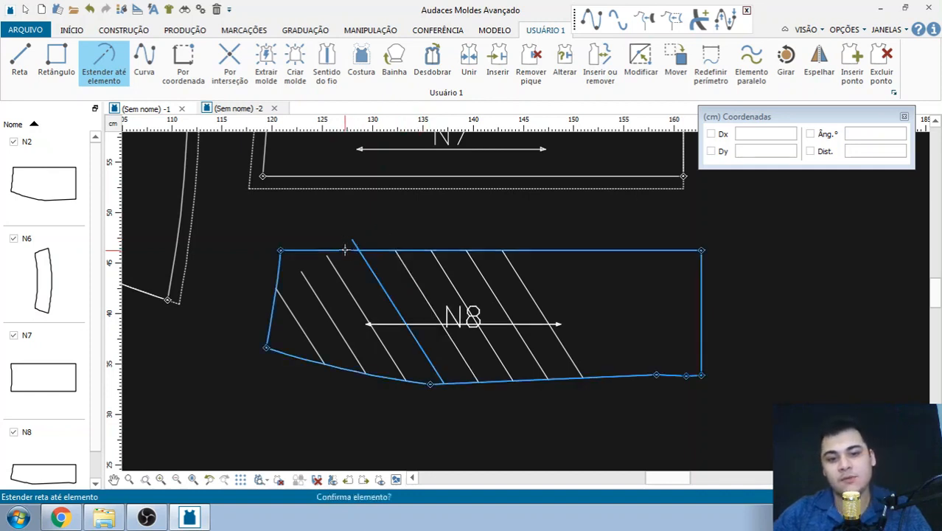
pyautogui.click(346, 251)
# Extend the upper ends of the two diagonal lines that stop short up to N8's straight upper edge
pyautogui.scroll(2, 292, 255)
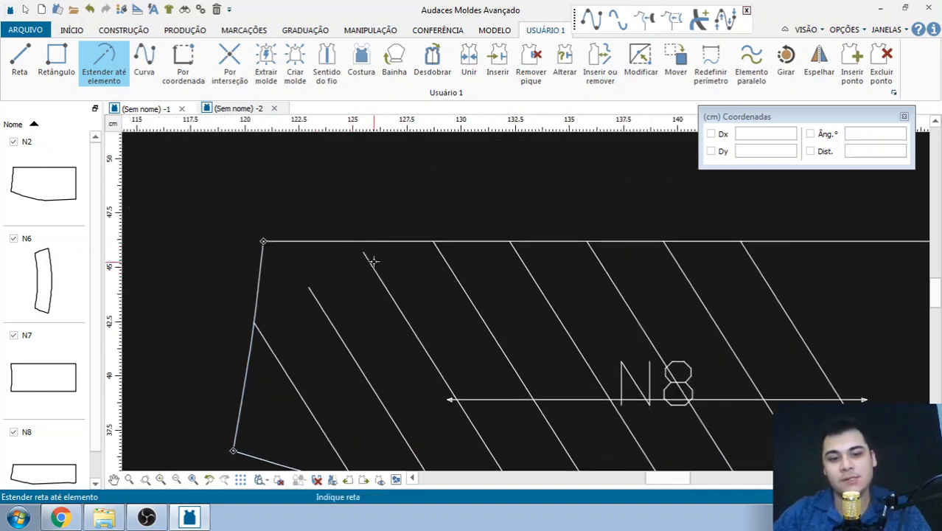
pyautogui.click(370, 260)
pyautogui.click(345, 260)
pyautogui.click(343, 261)
pyautogui.click(315, 299)
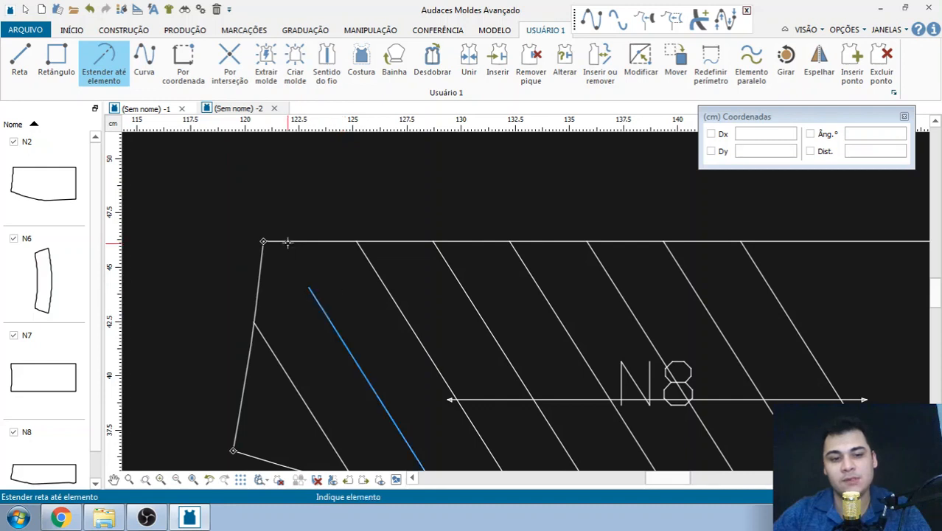
pyautogui.click(287, 242)
pyautogui.click(283, 239)
# Draw a vertical line with Dx 0 from the outline point ending N8's straight lower stretch to just above its upper edge
pyautogui.scroll(-4, 274, 177)
pyautogui.scroll(2, 660, 254)
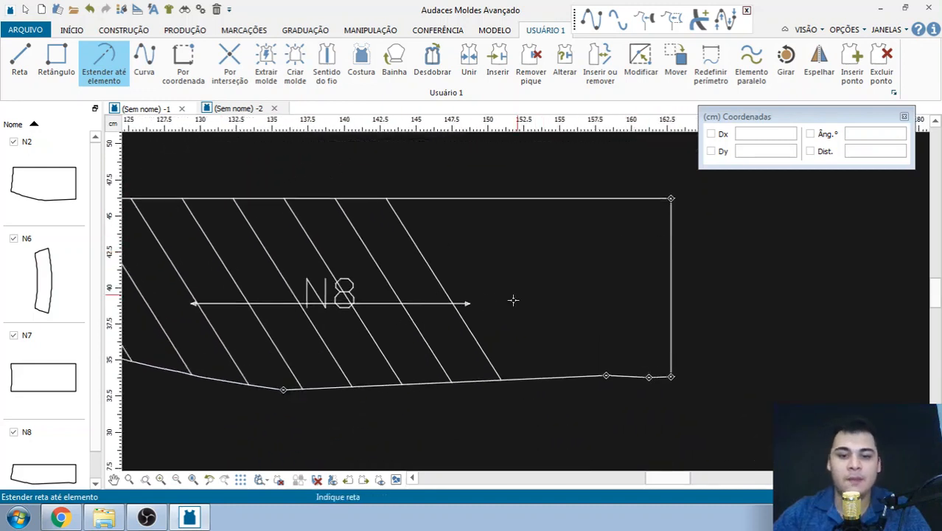
pyautogui.scroll(1, 567, 299)
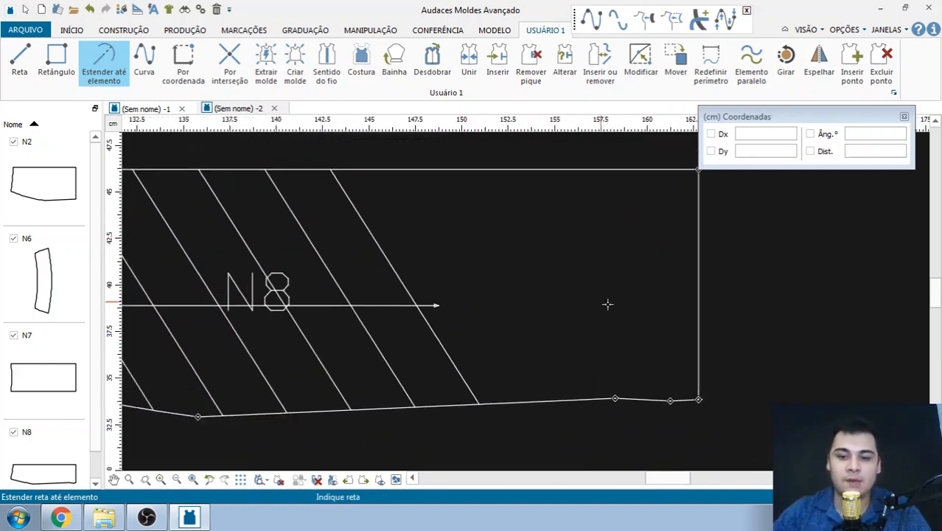
pyautogui.click(19, 59)
pyautogui.click(615, 399)
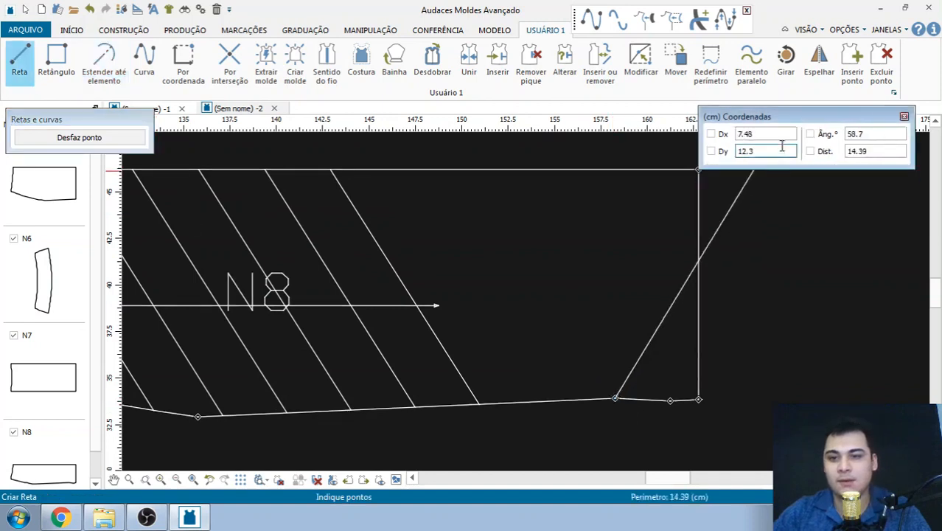
pyautogui.moveTo(761, 135); pyautogui.dragTo(711, 137)
pyautogui.write('0')
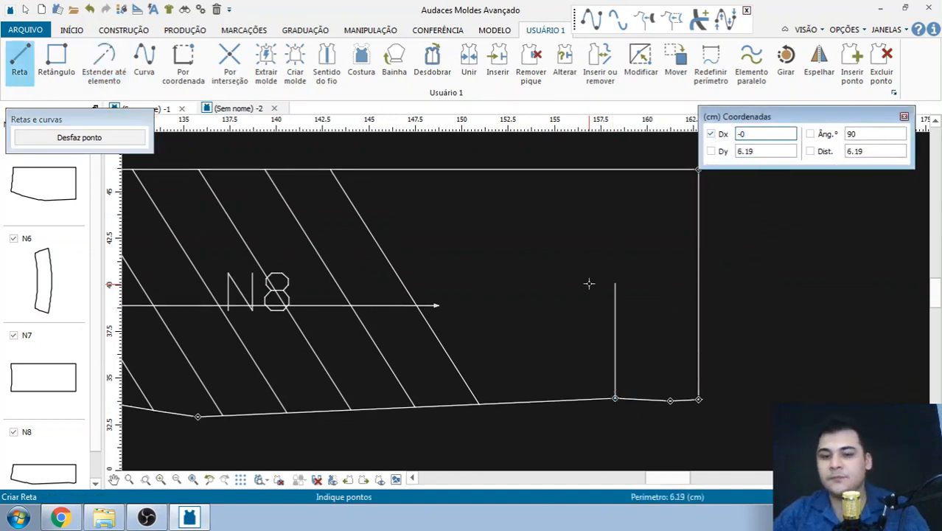
pyautogui.click(611, 160)
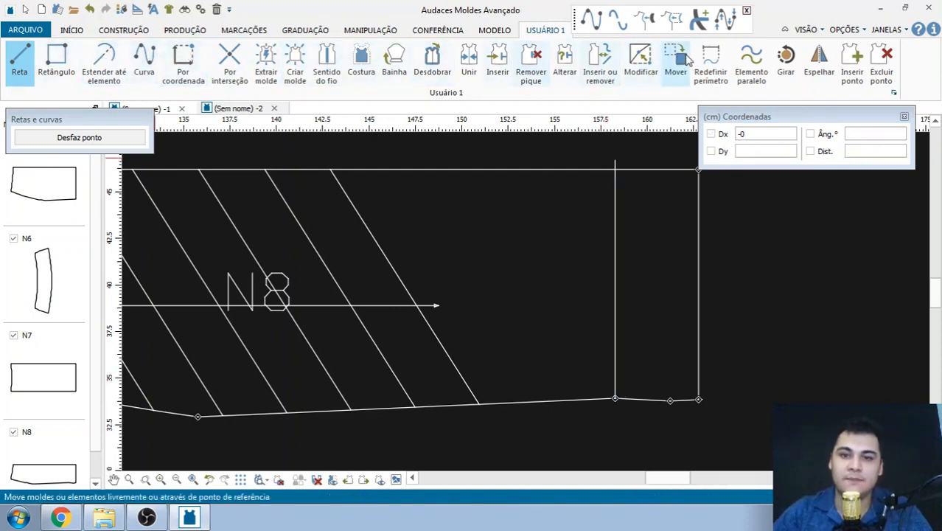
# Add two more parallel diagonal lines beyond the last one, each offset 3 cm from the previous, towards N8's vertical side
pyautogui.click(751, 63)
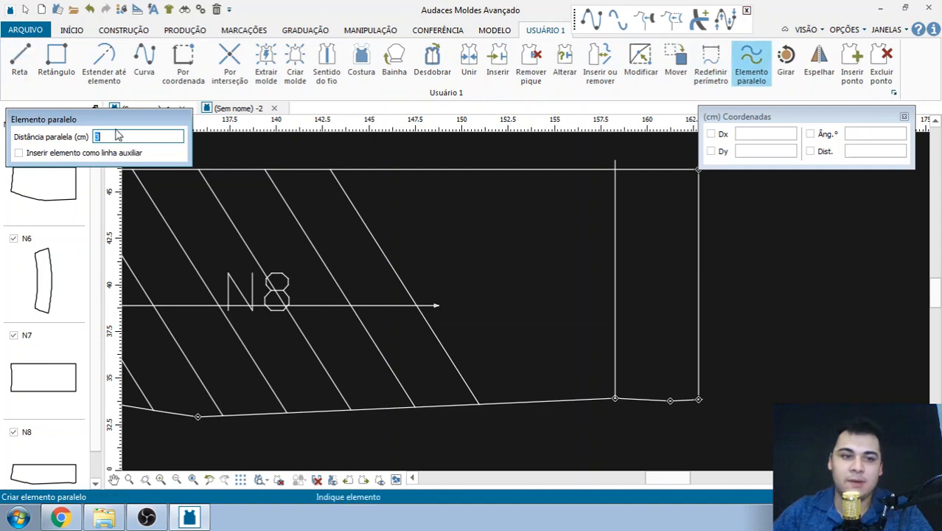
pyautogui.click(371, 252)
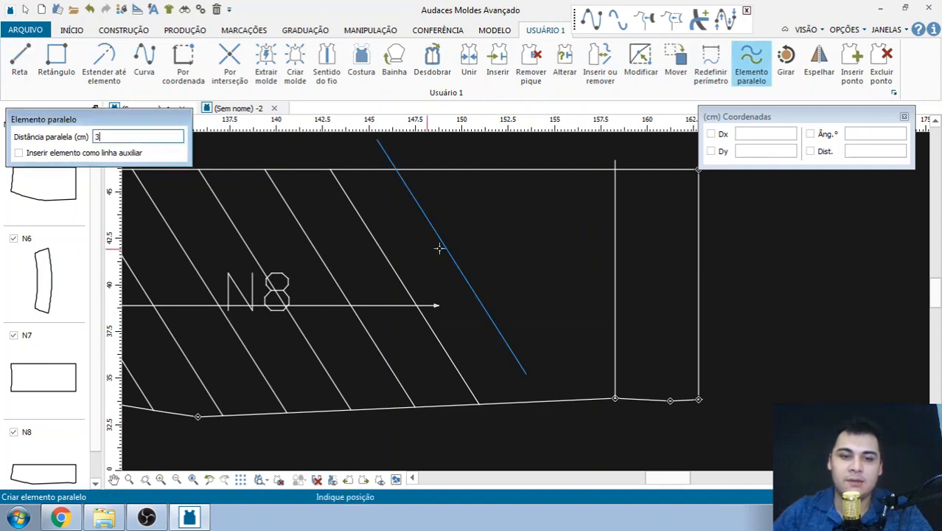
pyautogui.click(508, 245)
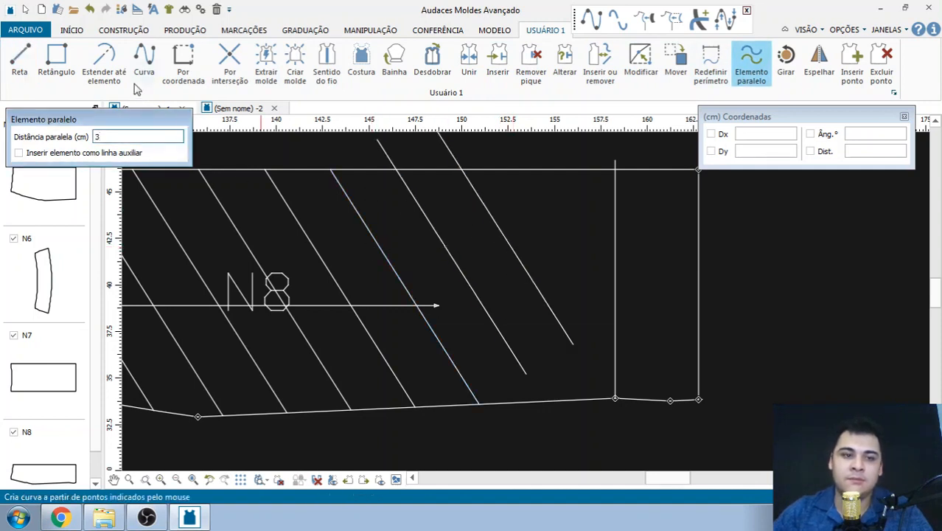
# Extend the lower ends of the two new diagonal lines down to N8's lower edge
pyautogui.click(104, 63)
pyautogui.click(511, 350)
pyautogui.click(555, 400)
pyautogui.click(556, 395)
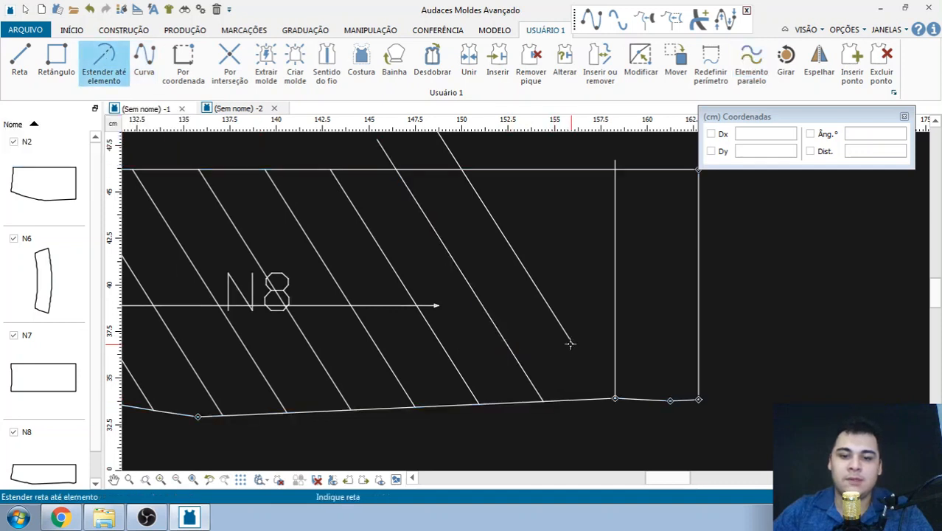
pyautogui.click(568, 340)
pyautogui.click(591, 399)
pyautogui.click(590, 384)
# Trim the upper ends of the two new diagonal lines back to N8's upper edge
pyautogui.click(447, 151)
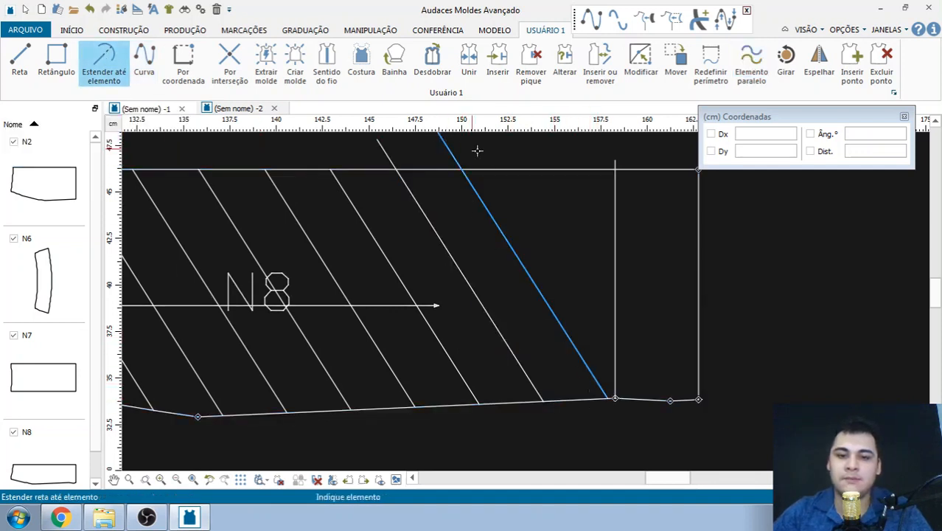
pyautogui.click(509, 169)
pyautogui.click(502, 168)
pyautogui.click(382, 148)
pyautogui.click(417, 169)
pyautogui.click(419, 169)
# Add one more diagonal line parallel at 3 cm towards N8's vertical side and fit both its ends to the outline
pyautogui.scroll(-2, 442, 184)
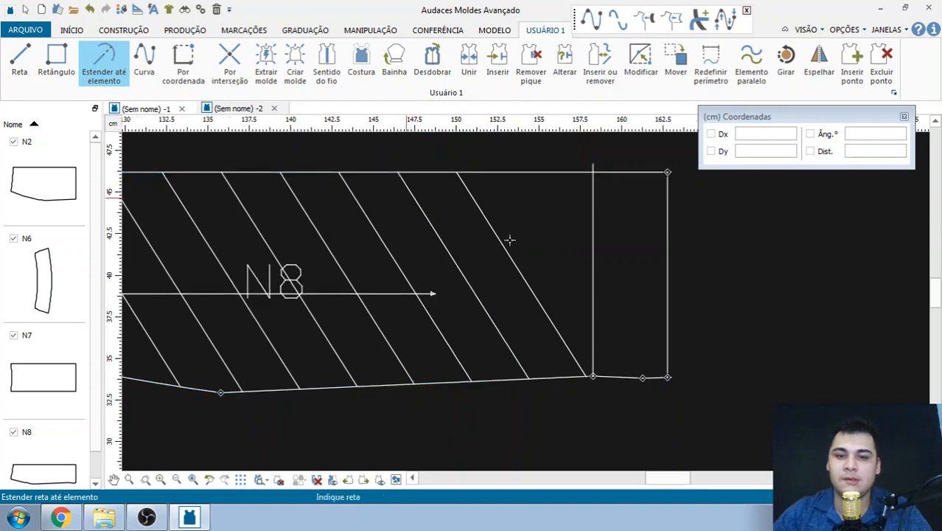
pyautogui.scroll(3, 612, 221)
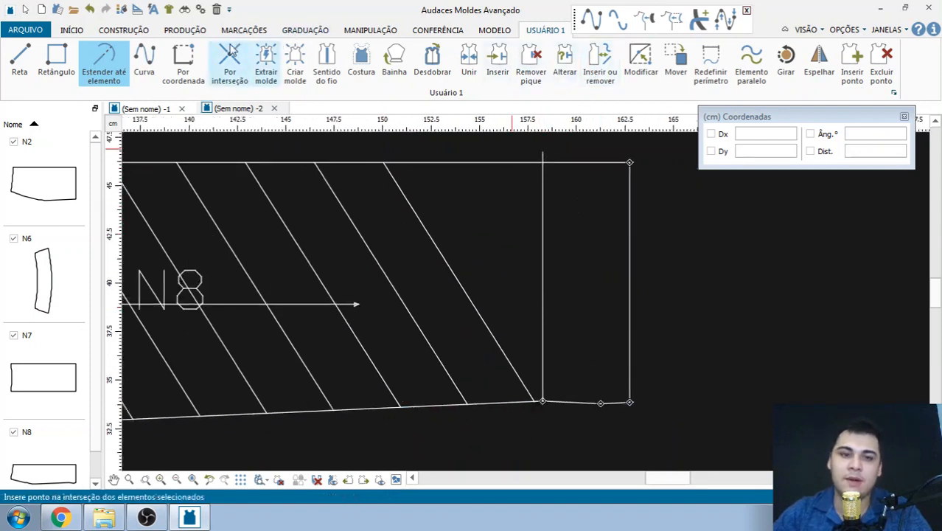
pyautogui.click(751, 63)
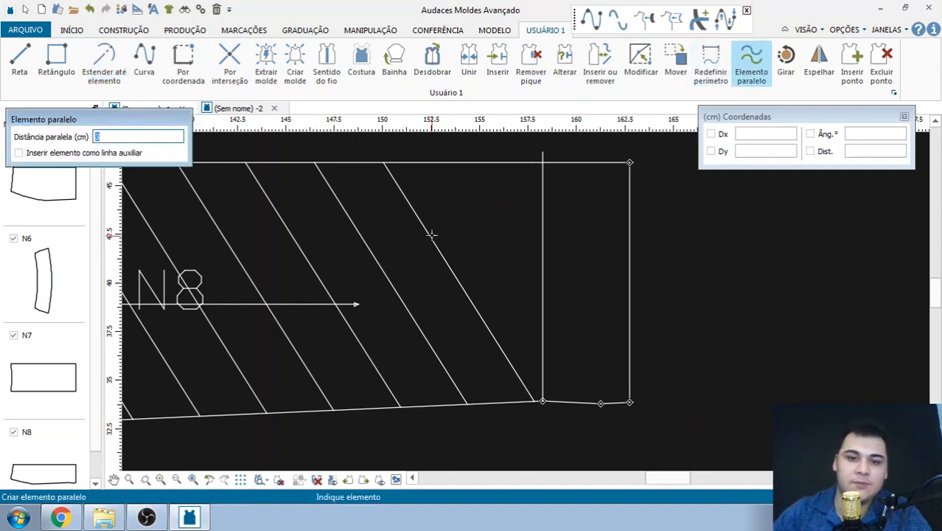
pyautogui.click(448, 193)
pyautogui.click(107, 63)
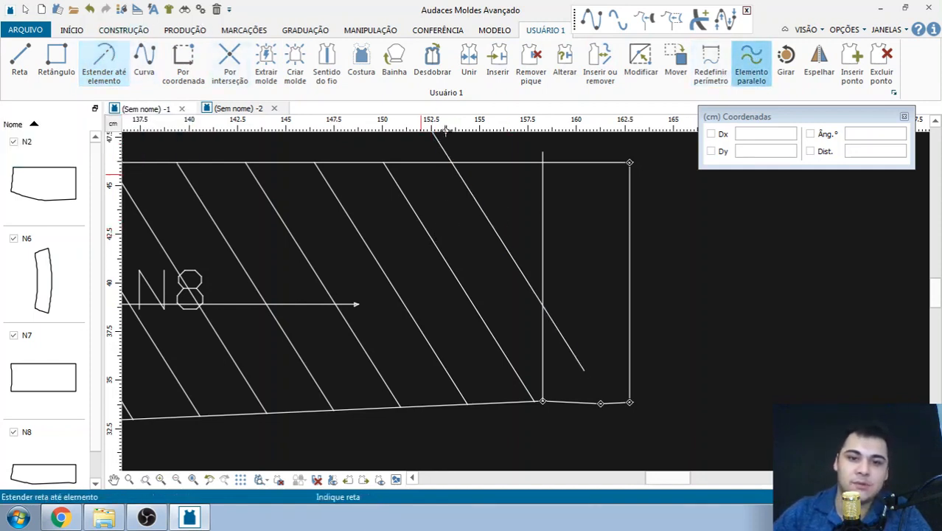
pyautogui.click(442, 147)
pyautogui.click(492, 162)
pyautogui.click(557, 323)
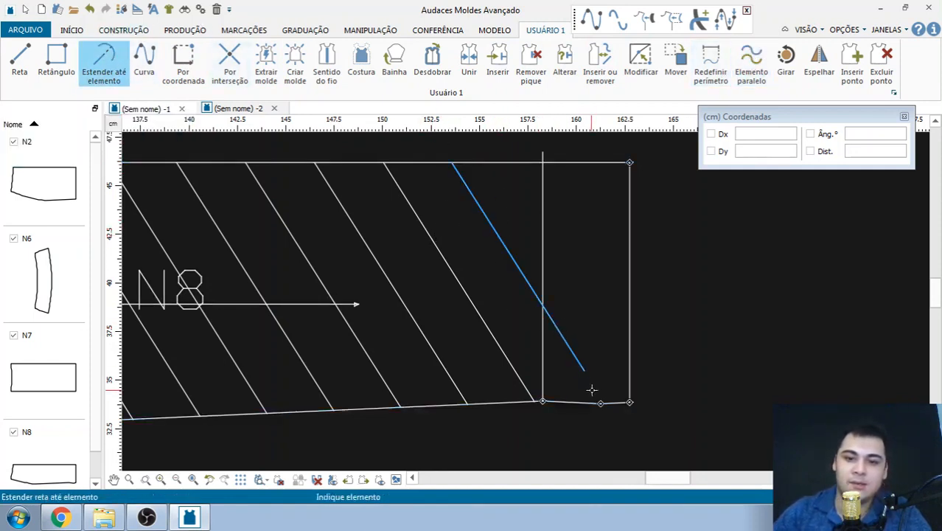
pyautogui.click(611, 404)
pyautogui.click(632, 401)
pyautogui.press('Escape')
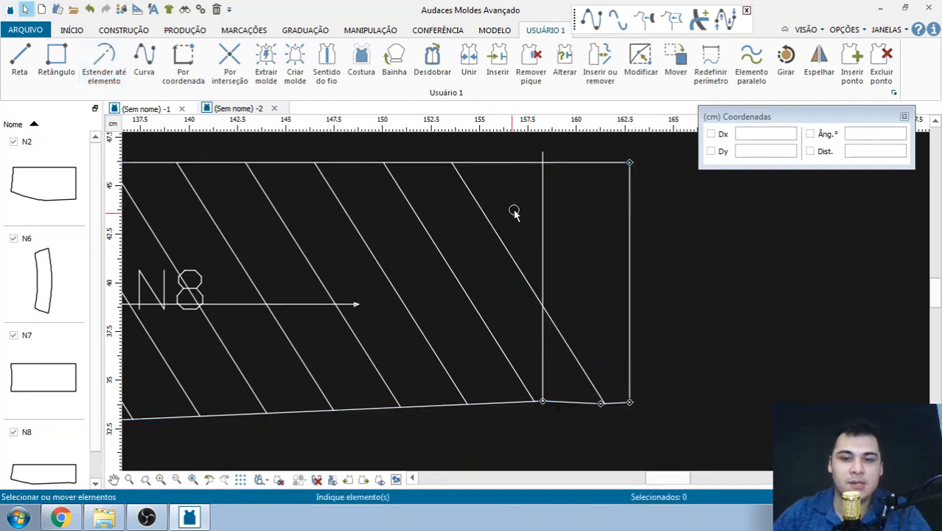
# Delete the vertical guide line crossing the last diagonal line in N8
pyautogui.click(544, 195)
pyautogui.press('Delete')
pyautogui.scroll(-4, 553, 211)
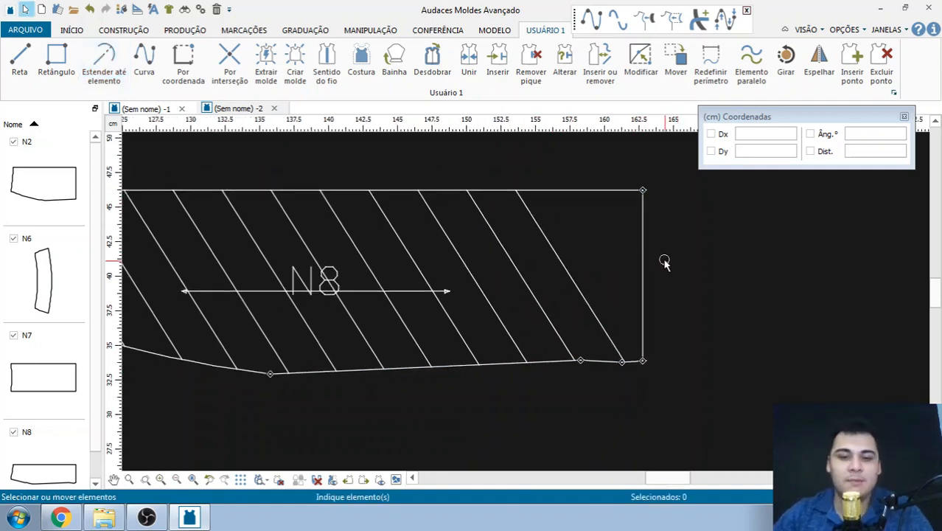
pyautogui.scroll(1, 616, 301)
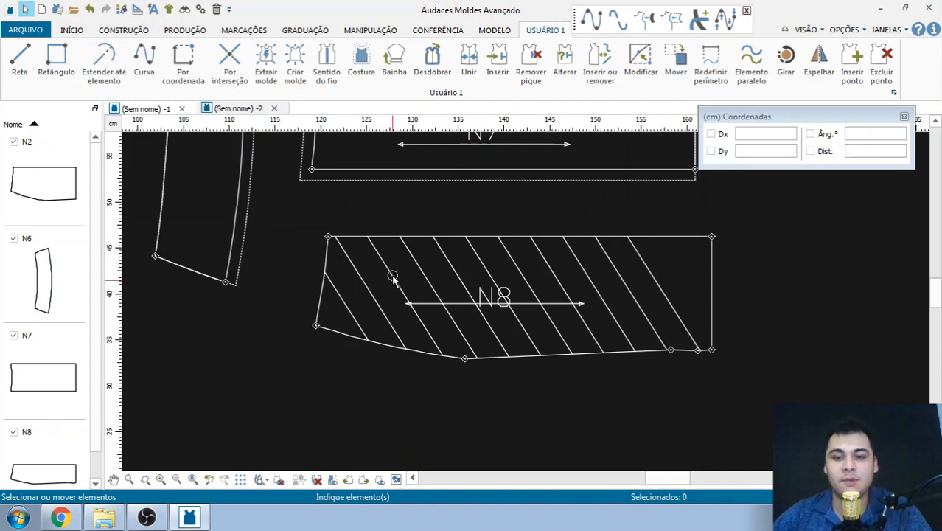
pyautogui.scroll(-2, 398, 271)
pyautogui.scroll(1, 455, 299)
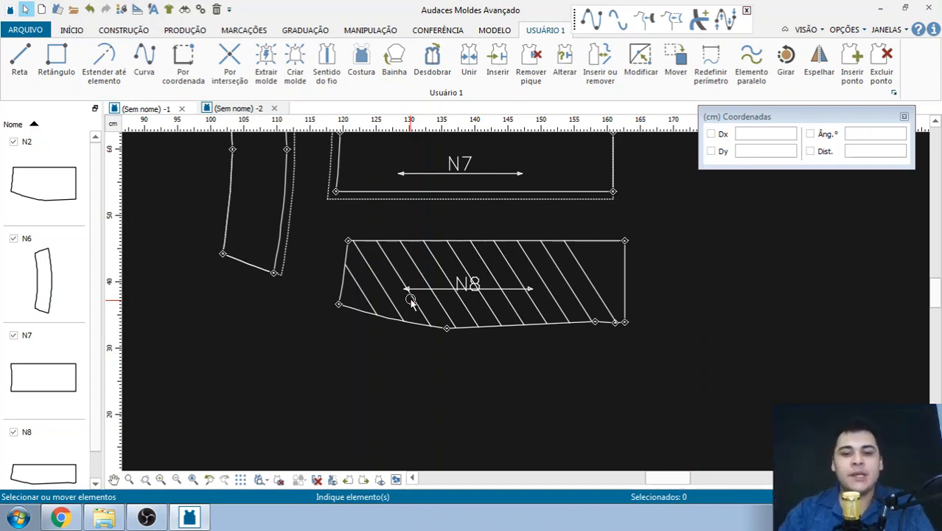
pyautogui.scroll(2, 439, 258)
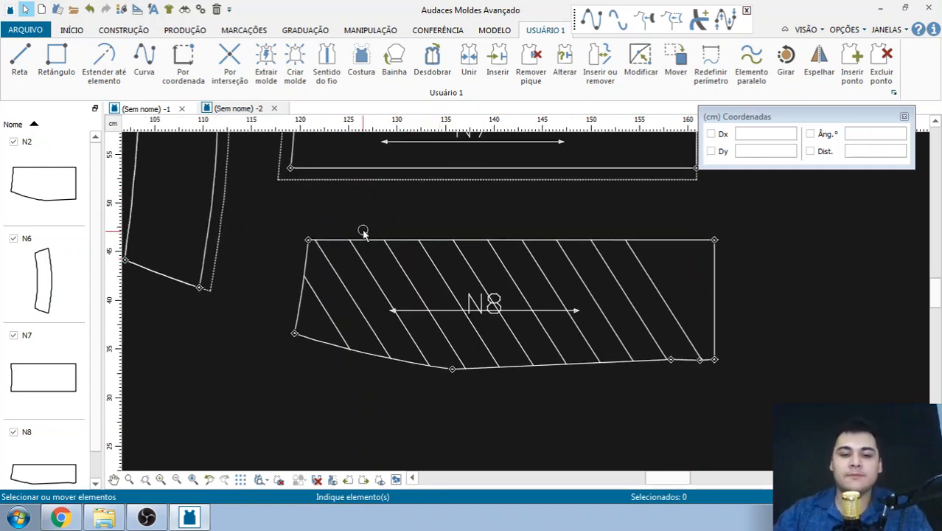
pyautogui.scroll(-2, 364, 240)
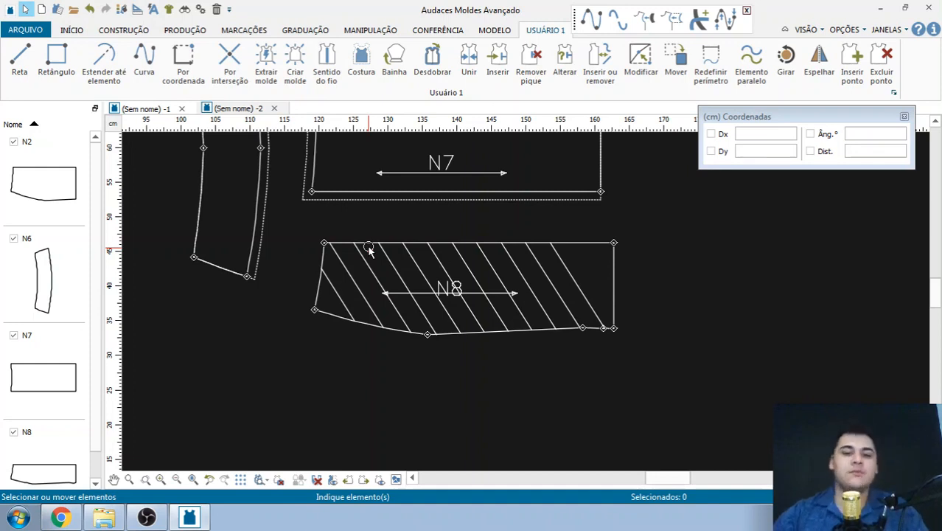
# Duplicate piece N8 together with all its diagonal pleat lines and place the copy well clear to the right of the original
pyautogui.moveTo(662, 223); pyautogui.dragTo(292, 379)
pyautogui.scroll(-2, 267, 335)
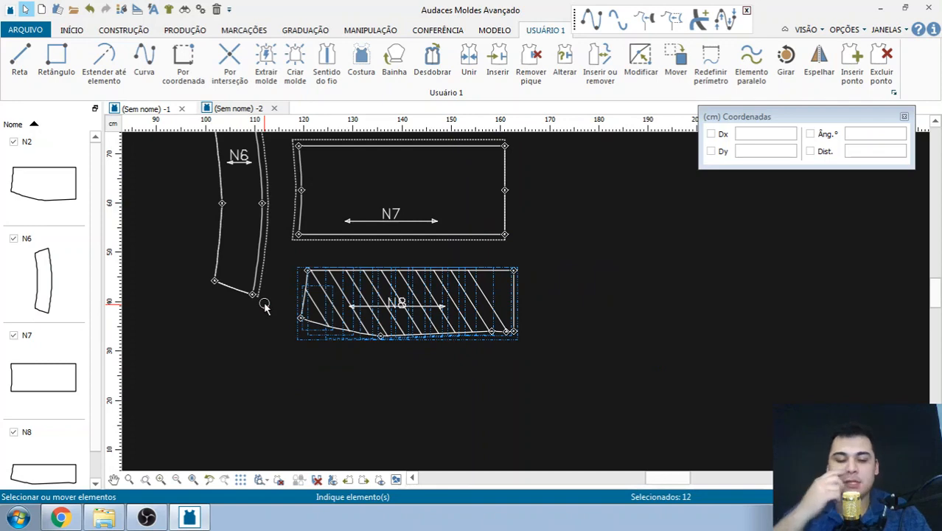
pyautogui.scroll(-3, 373, 244)
pyautogui.scroll(2, 339, 280)
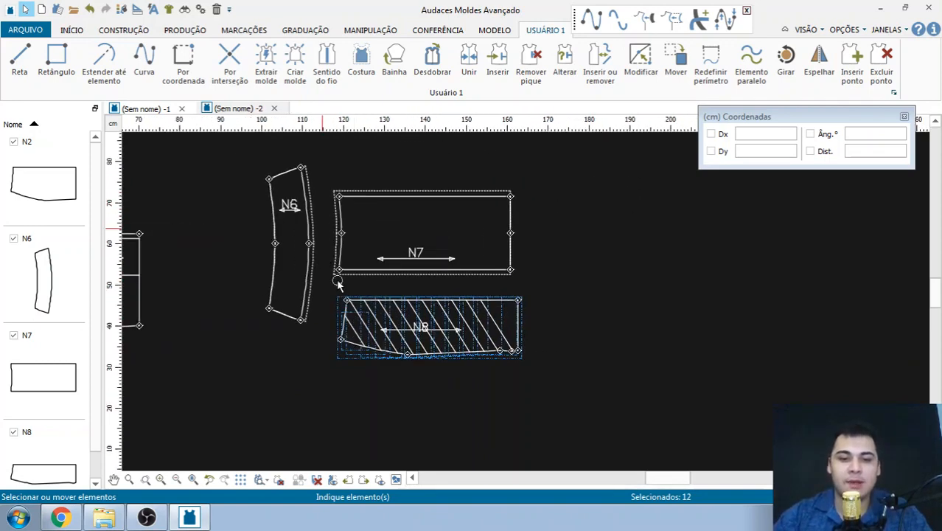
pyautogui.scroll(1, 367, 303)
pyautogui.scroll(-1, 344, 307)
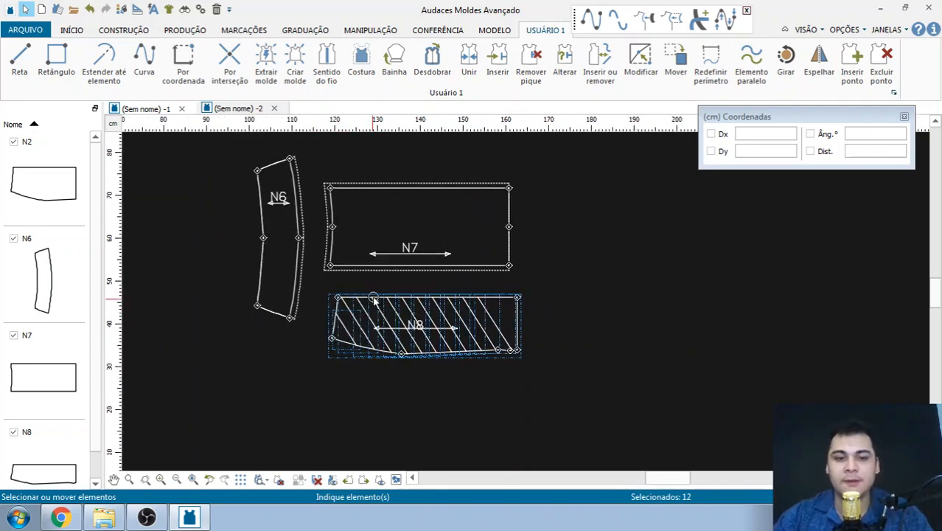
pyautogui.scroll(-1, 374, 298)
pyautogui.moveTo(341, 415); pyautogui.dragTo(381, 350, button='middle')
pyautogui.scroll(1, 415, 217)
pyautogui.scroll(2, 478, 227)
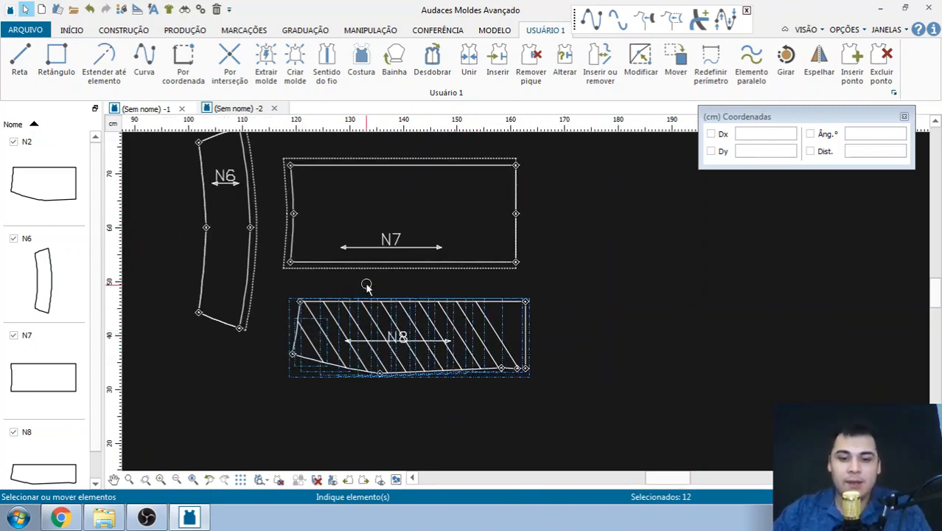
pyautogui.scroll(-1, 367, 282)
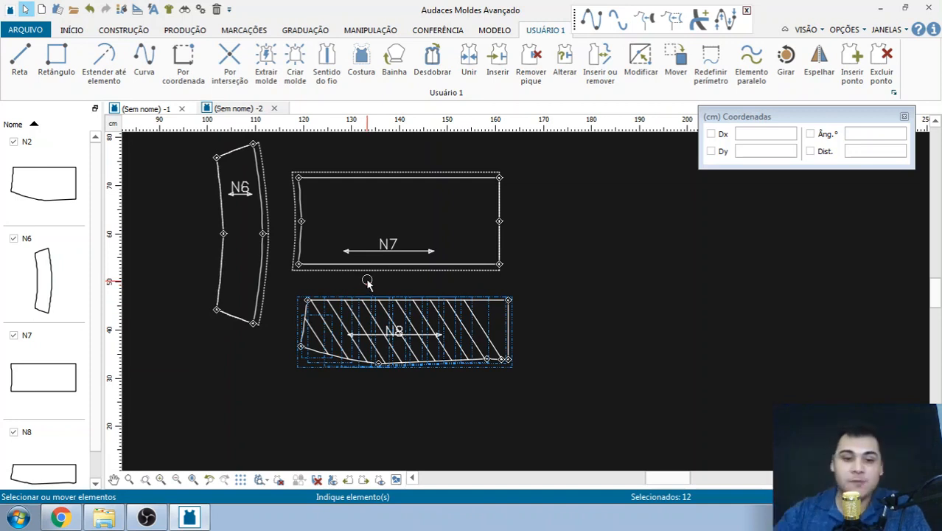
pyautogui.scroll(-1, 317, 306)
pyautogui.hotkey('ctrl', 'c')
pyautogui.hotkey('ctrl', 'v')
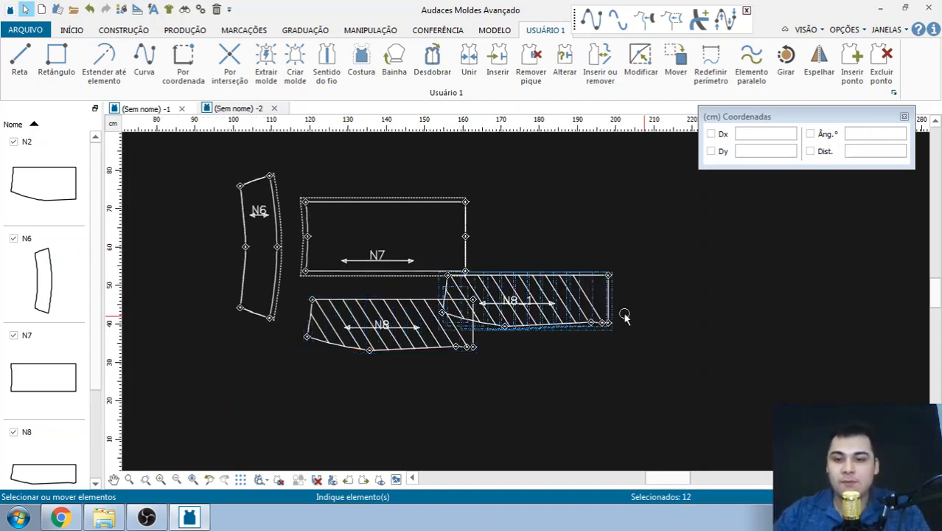
pyautogui.moveTo(607, 276); pyautogui.dragTo(712, 303)
pyautogui.click(795, 300)
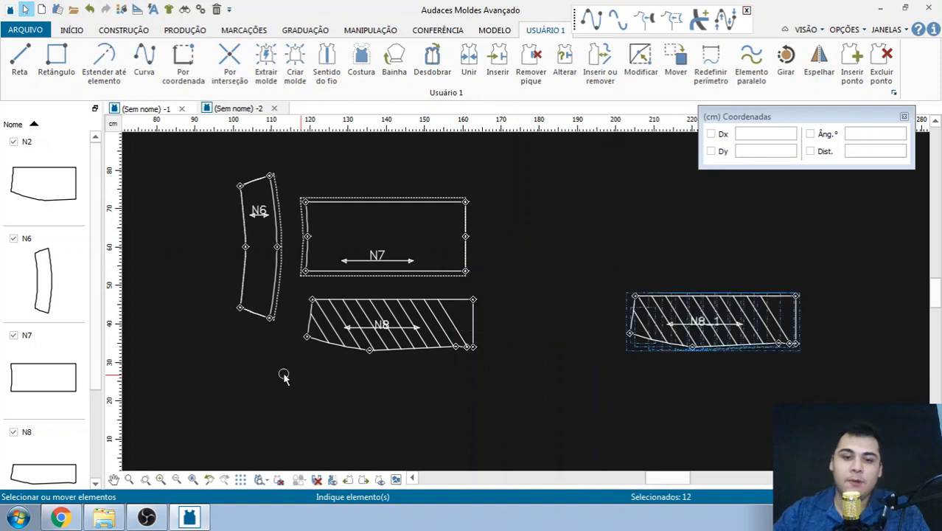
pyautogui.scroll(-2, 358, 357)
pyautogui.scroll(1, 582, 330)
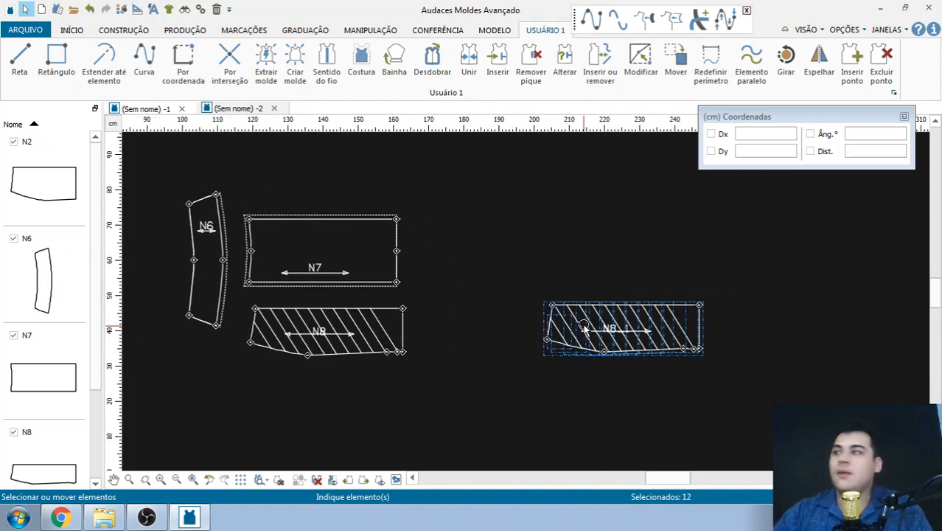
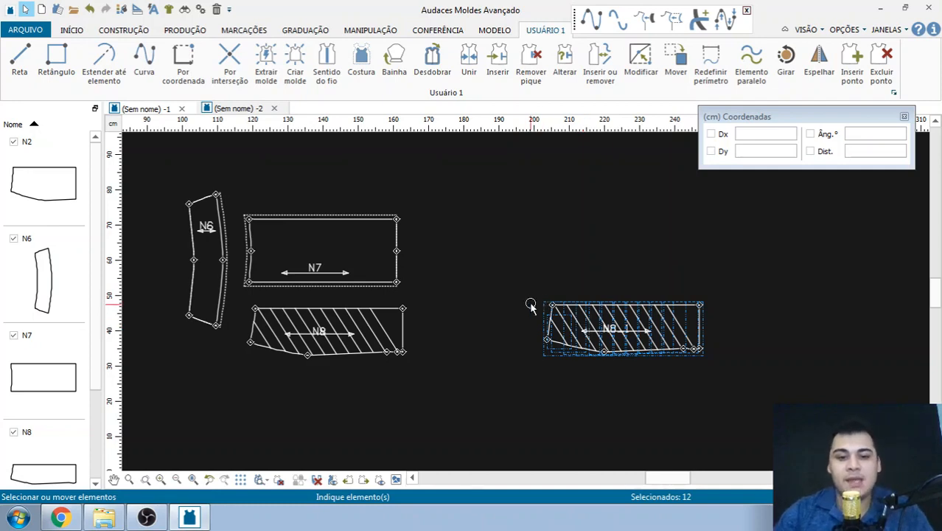
pyautogui.scroll(2, 268, 331)
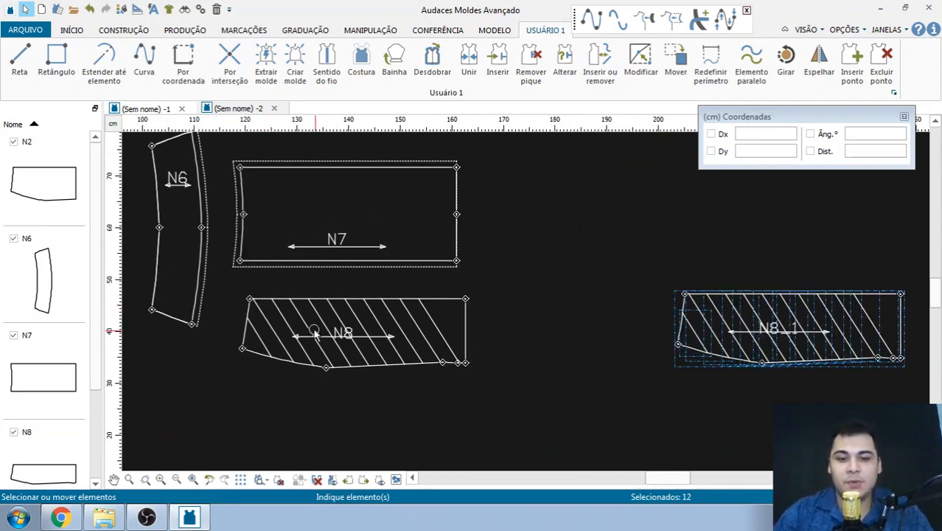
pyautogui.scroll(-2, 314, 333)
pyautogui.scroll(3, 763, 337)
pyautogui.scroll(-2, 753, 330)
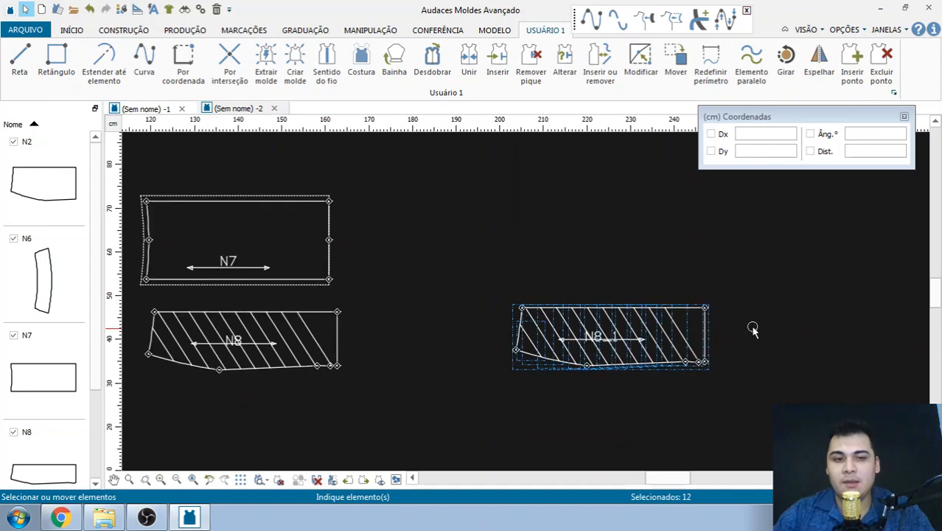
# Undo the last move of the N8 copy and redo it
pyautogui.click(88, 9)
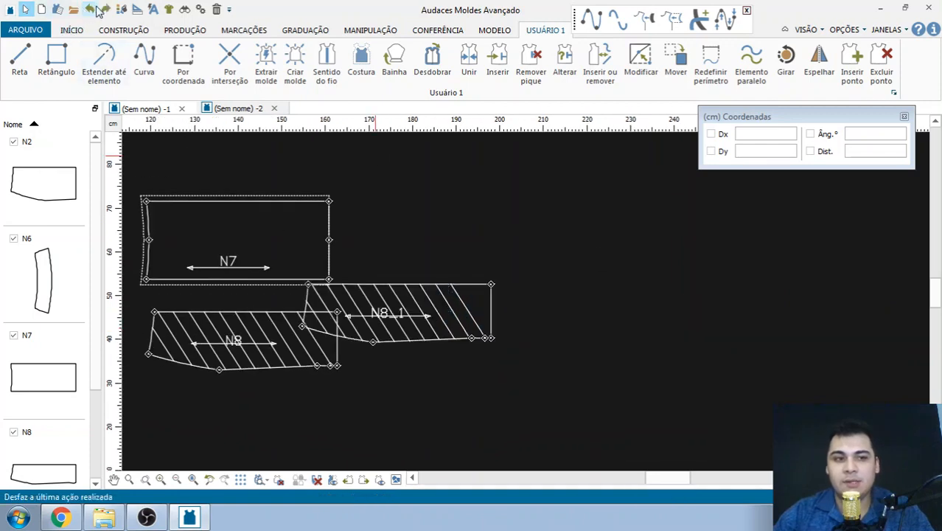
pyautogui.click(104, 10)
pyautogui.scroll(-1, 704, 321)
pyautogui.scroll(2, 700, 318)
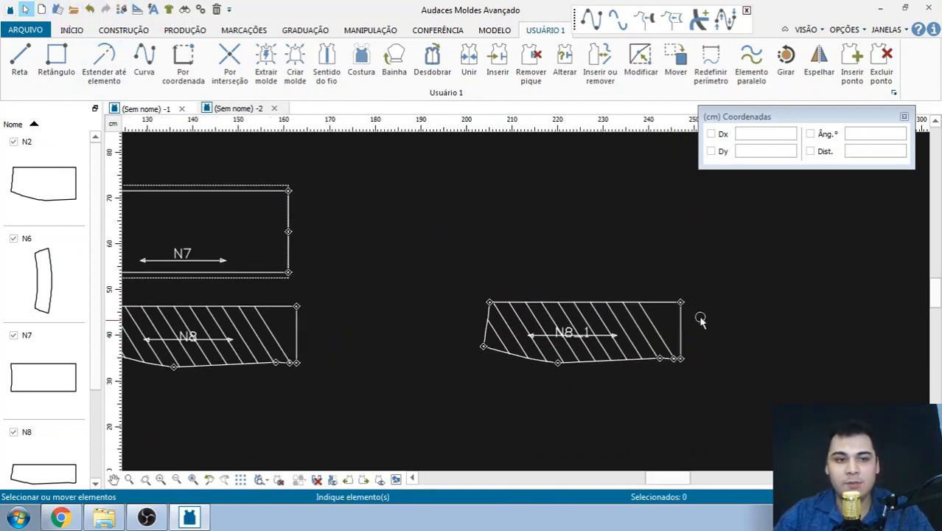
pyautogui.scroll(1, 692, 320)
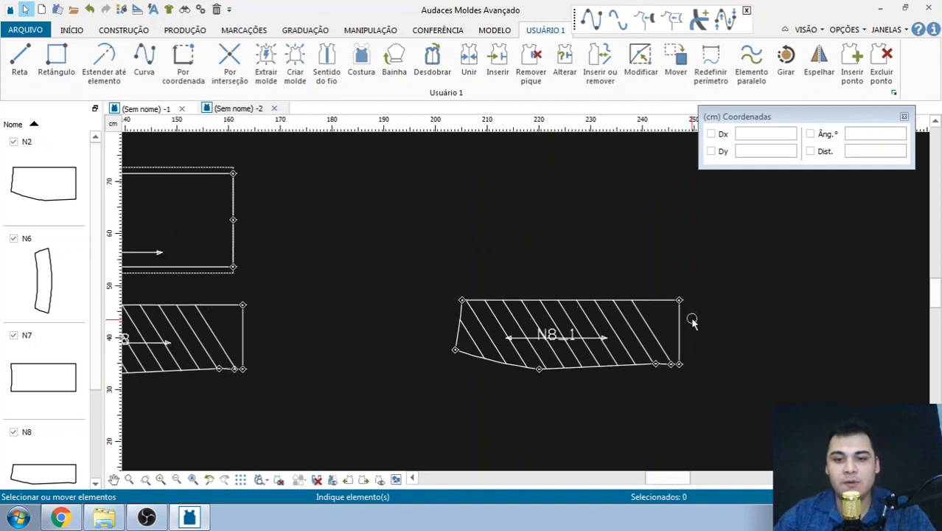
pyautogui.scroll(1, 697, 381)
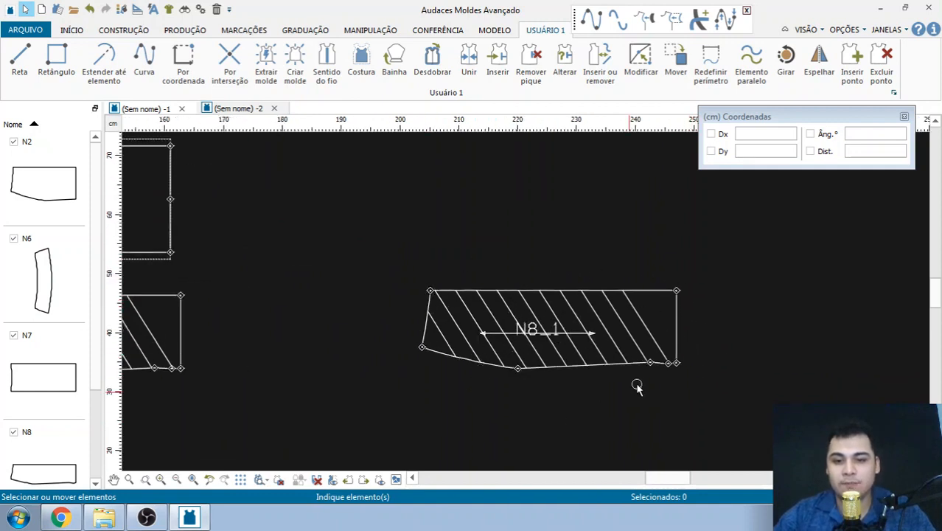
# Select the N8 copy with all its diagonal lines and compare it with the original N8
pyautogui.moveTo(379, 255); pyautogui.dragTo(836, 440)
pyautogui.scroll(-1, 834, 344)
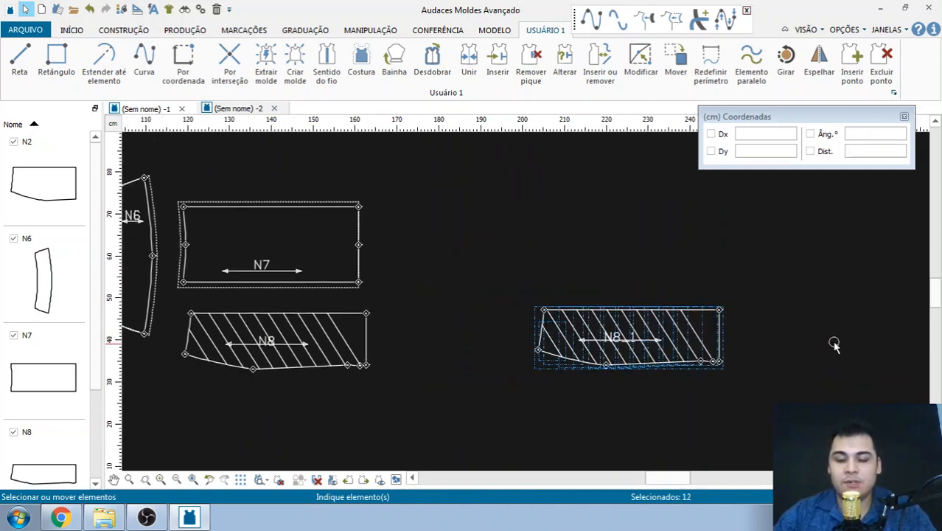
pyautogui.scroll(-1, 834, 344)
pyautogui.scroll(1, 463, 341)
pyautogui.scroll(-3, 553, 331)
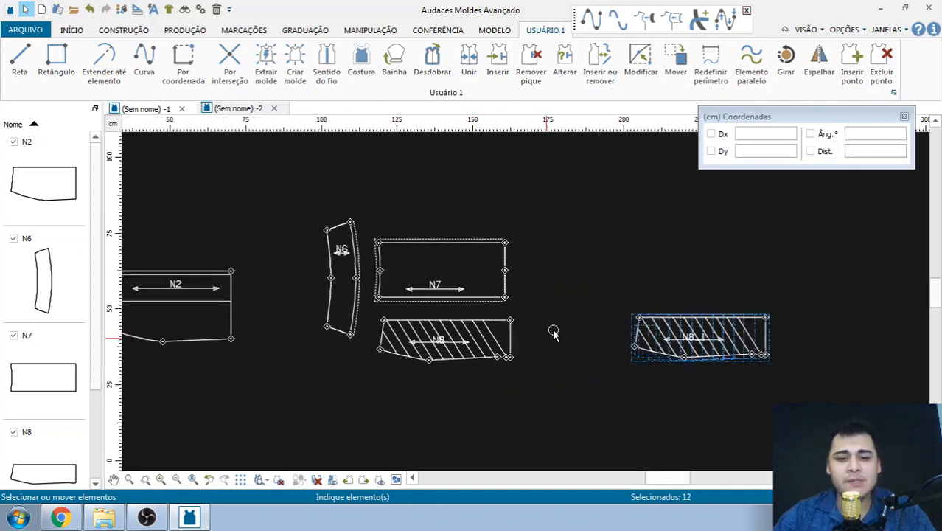
pyautogui.scroll(4, 214, 339)
pyautogui.scroll(-1, 231, 318)
pyautogui.scroll(3, 595, 358)
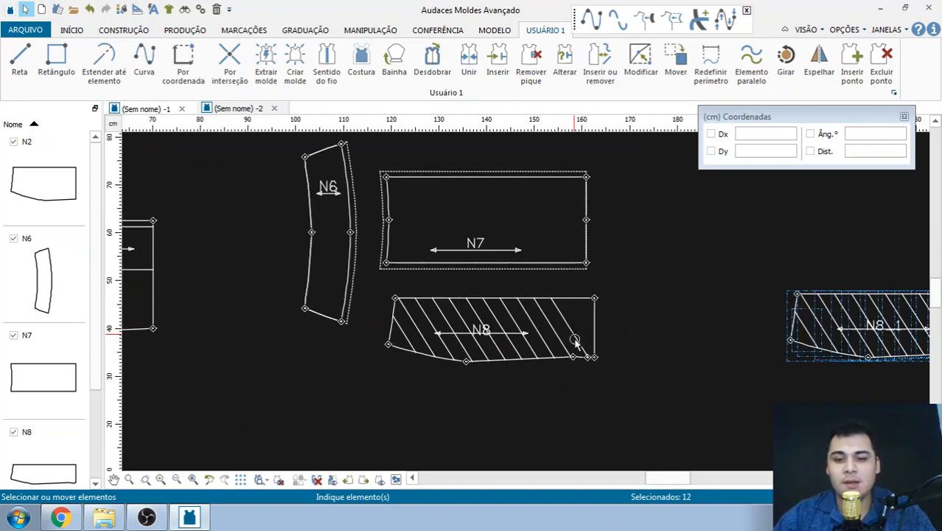
pyautogui.scroll(1, 305, 304)
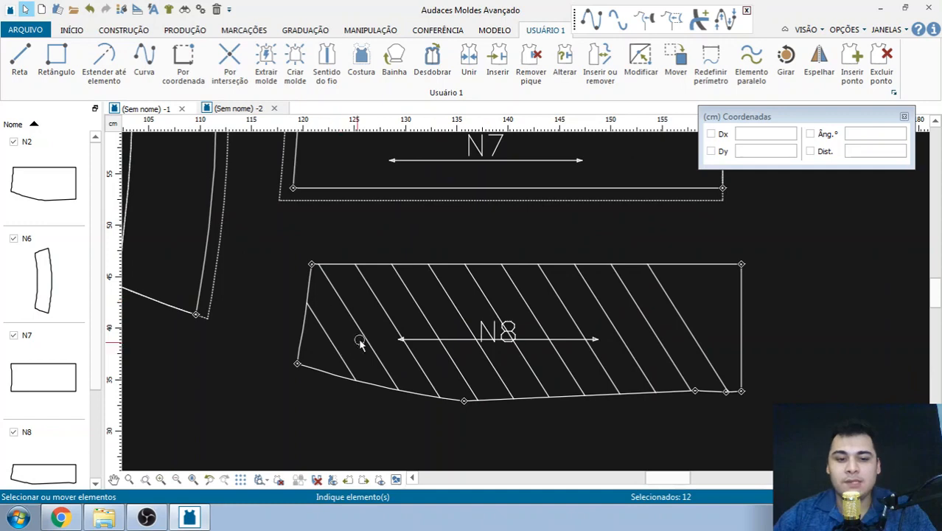
pyautogui.scroll(-4, 291, 275)
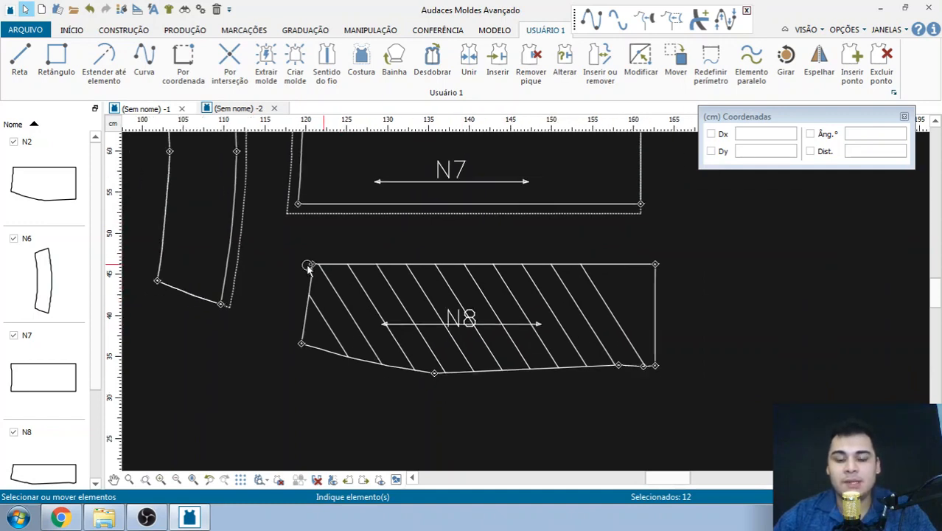
pyautogui.scroll(4, 322, 267)
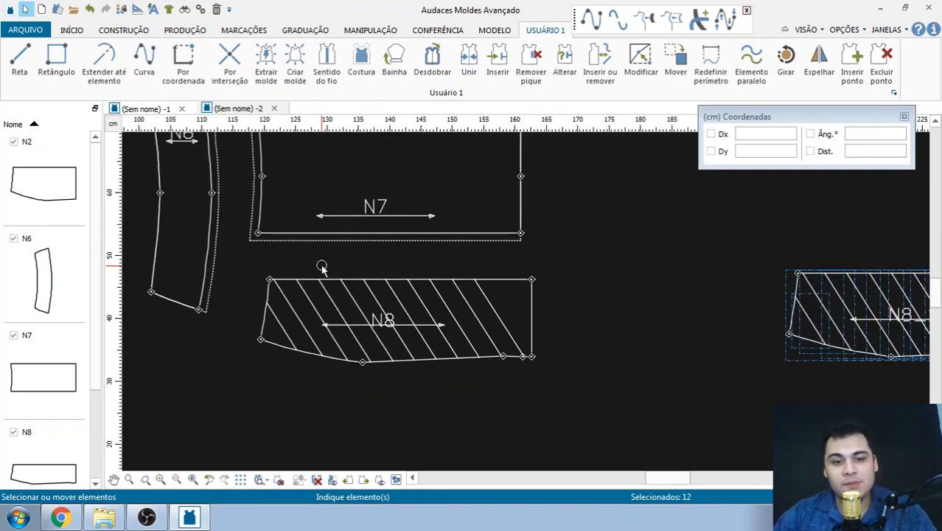
pyautogui.scroll(-2, 242, 267)
pyautogui.scroll(-3, 387, 295)
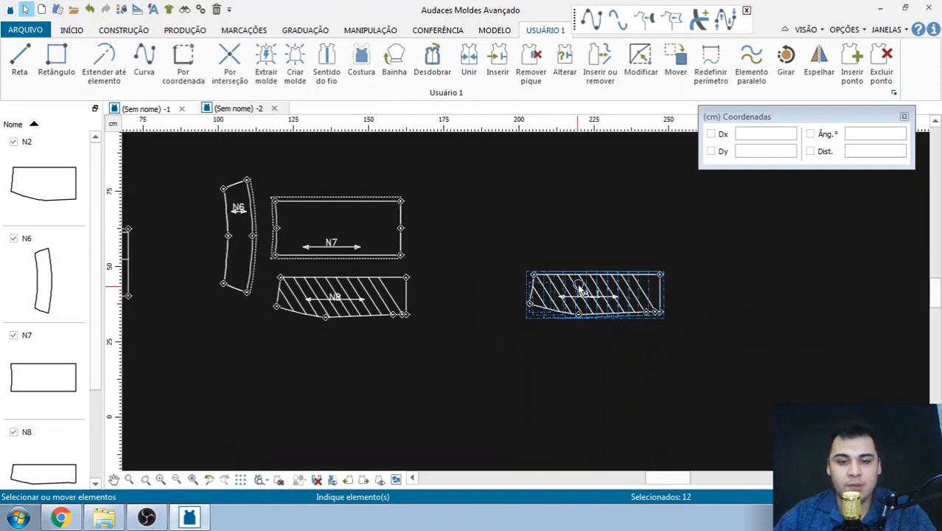
pyautogui.scroll(1, 590, 287)
pyautogui.scroll(-2, 603, 319)
pyautogui.scroll(4, 369, 311)
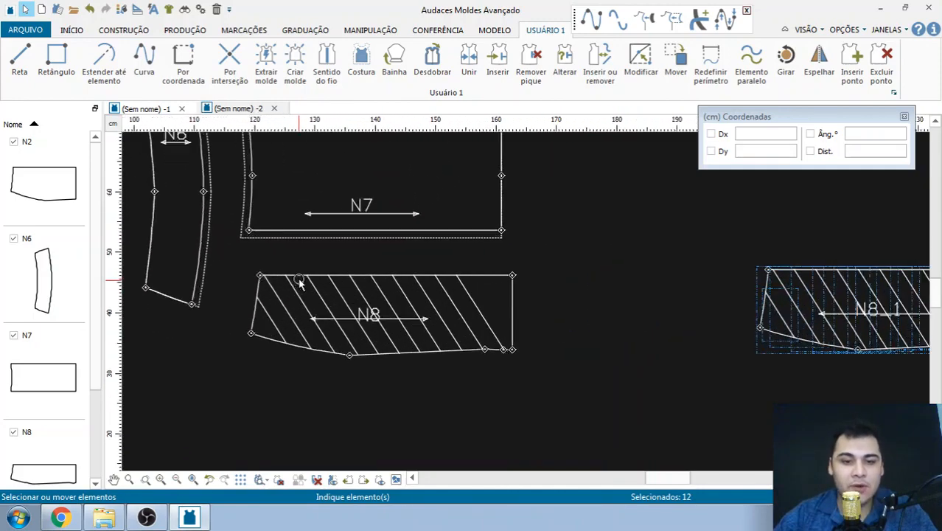
pyautogui.scroll(-4, 294, 281)
pyautogui.scroll(4, 803, 280)
# Try shifting individual diagonal lines in the N8 copy and undo the displacements
pyautogui.click(517, 260)
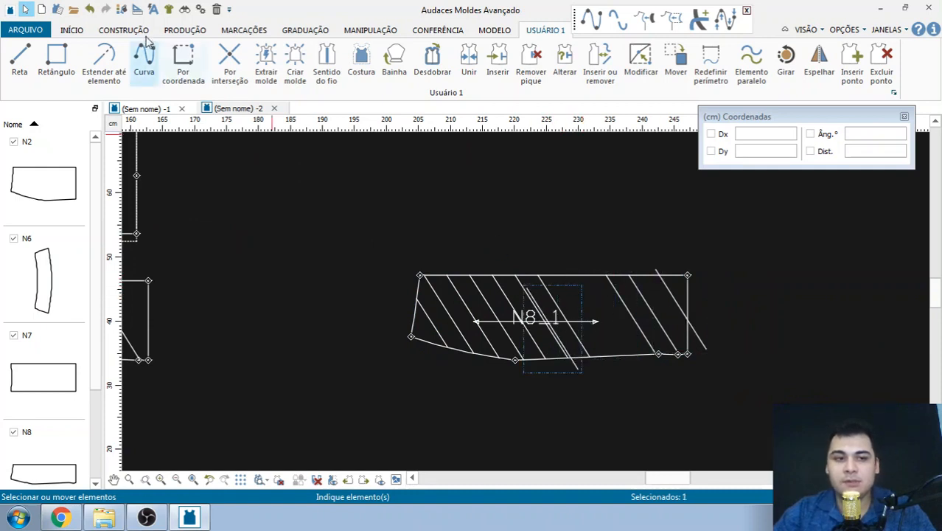
pyautogui.click(90, 10)
pyautogui.click(90, 10)
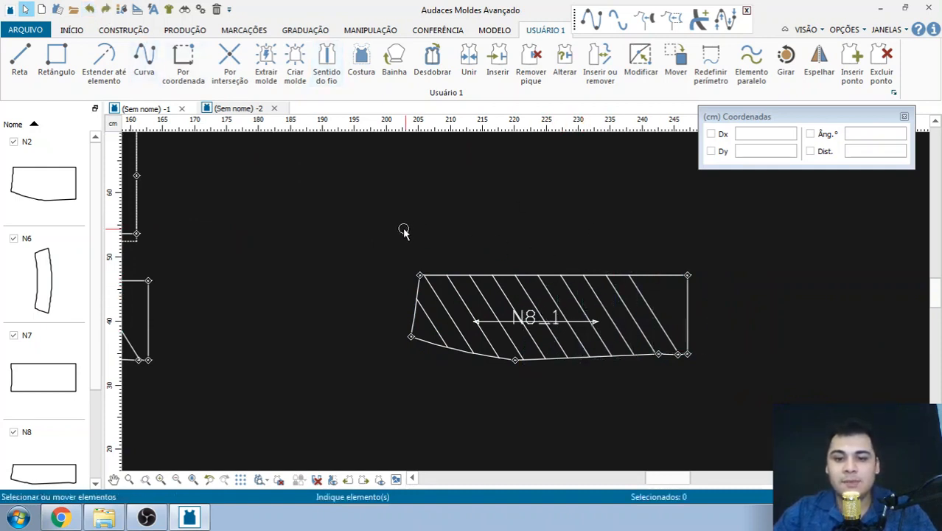
# Select the N8 copy together with all its diagonal lines and move it up above the row of N8
pyautogui.moveTo(738, 252); pyautogui.dragTo(326, 415)
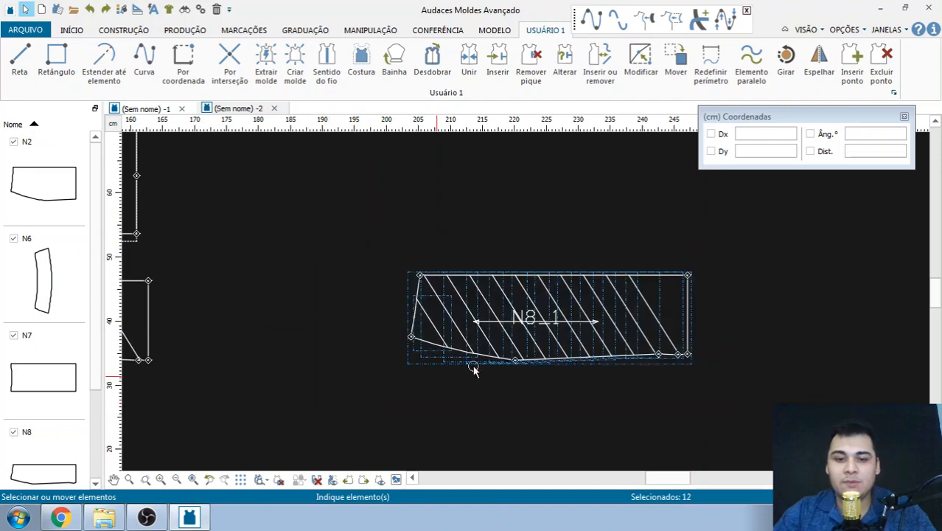
pyautogui.scroll(-2, 528, 306)
pyautogui.scroll(-2, 527, 306)
pyautogui.moveTo(536, 301); pyautogui.dragTo(590, 188)
pyautogui.scroll(2, 212, 331)
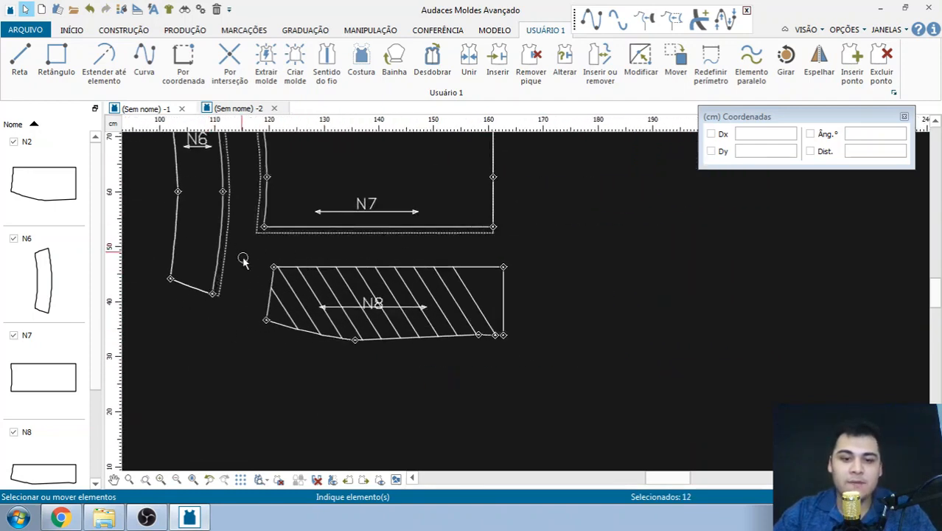
# Select the original N8 with its diagonal lines and examine its position relative to the copy
pyautogui.moveTo(242, 253); pyautogui.dragTo(559, 358)
pyautogui.scroll(-6, 186, 303)
pyautogui.scroll(2, 572, 190)
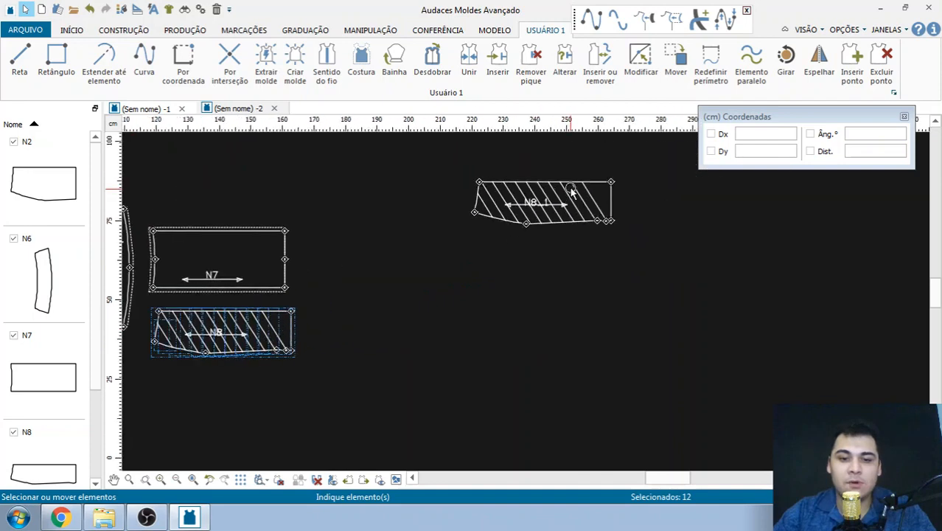
pyautogui.scroll(-1, 545, 289)
pyautogui.scroll(2, 317, 328)
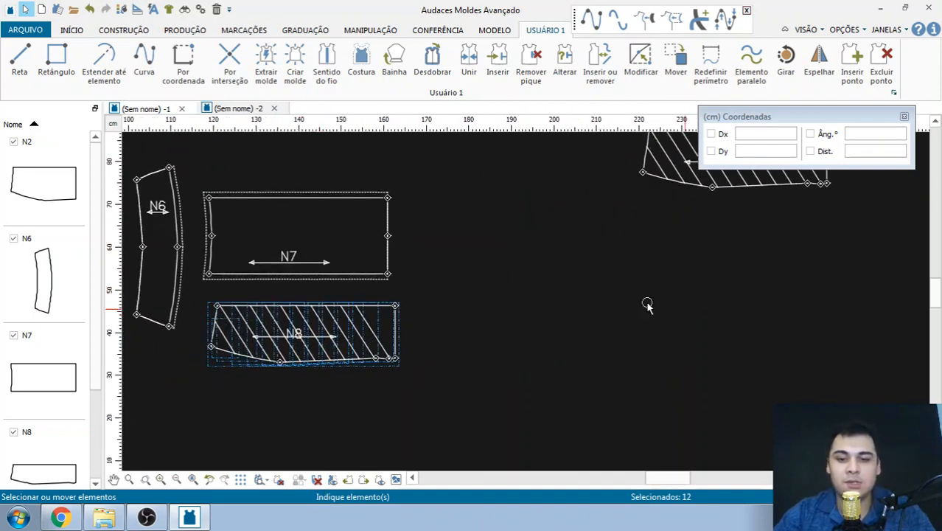
pyautogui.scroll(-2, 516, 272)
pyautogui.scroll(2, 640, 179)
# Move the N8 copy with its diagonal lines back down, roughly level with N8, and deselect it
pyautogui.moveTo(473, 174); pyautogui.dragTo(589, 371)
pyautogui.scroll(2, 582, 354)
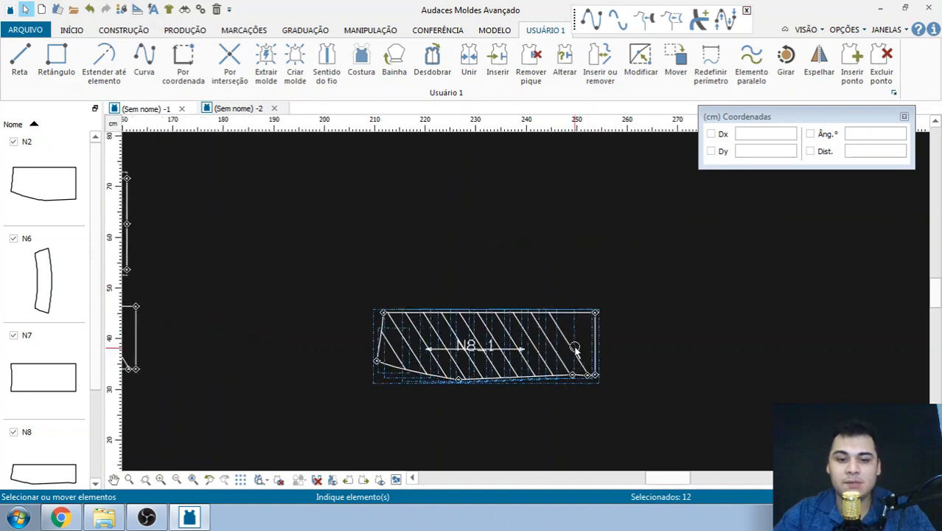
pyautogui.click(435, 269)
pyautogui.scroll(1, 449, 383)
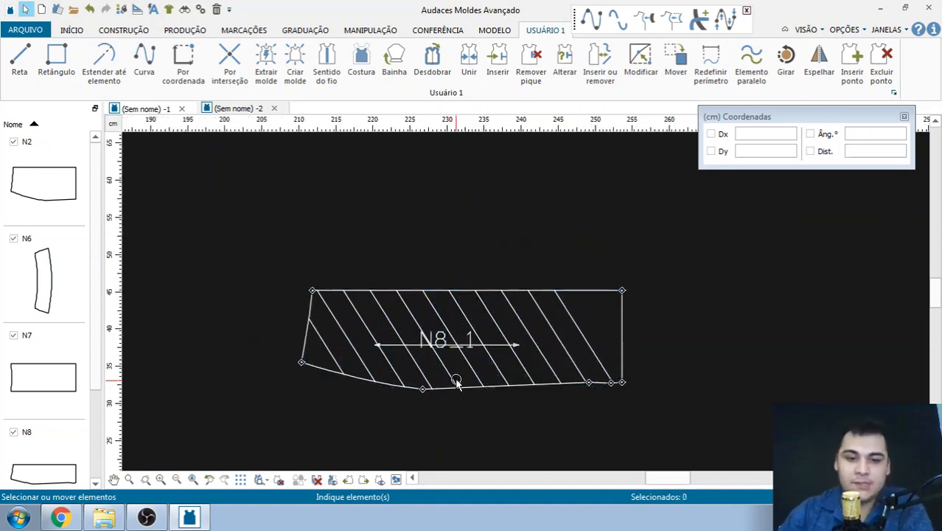
pyautogui.scroll(1, 372, 328)
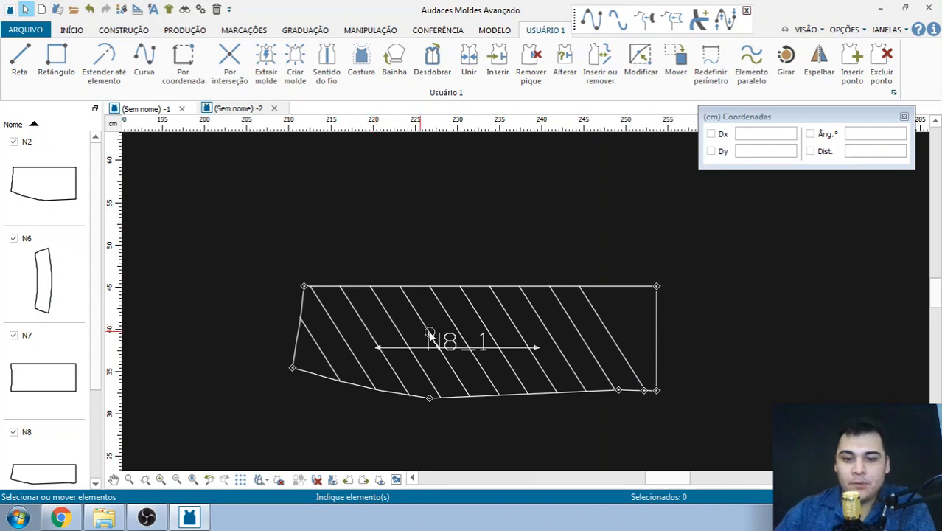
pyautogui.scroll(2, 430, 331)
pyautogui.scroll(-1, 648, 274)
pyautogui.scroll(-1, 614, 257)
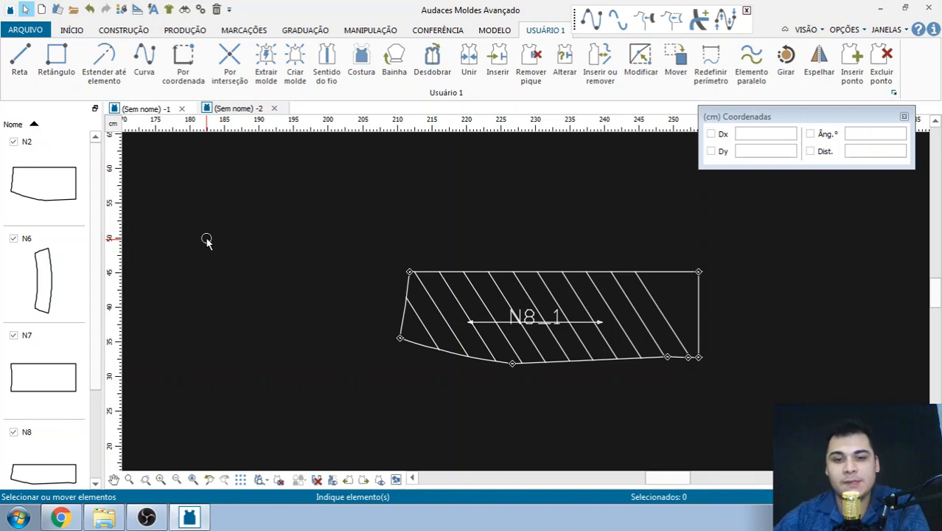
# Start the Pregas (pleats) command with the mode Simples direita
pyautogui.click(185, 31)
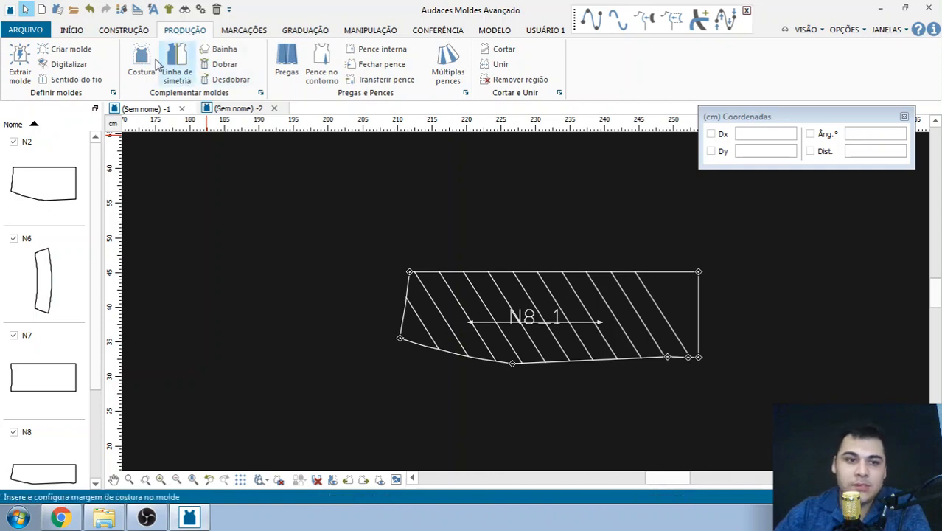
pyautogui.click(286, 62)
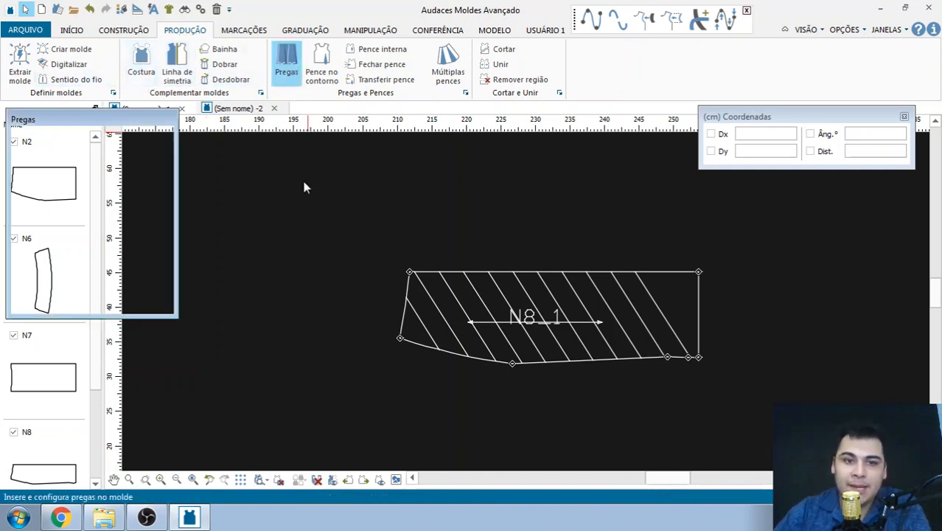
pyautogui.click(85, 142)
pyautogui.click(86, 142)
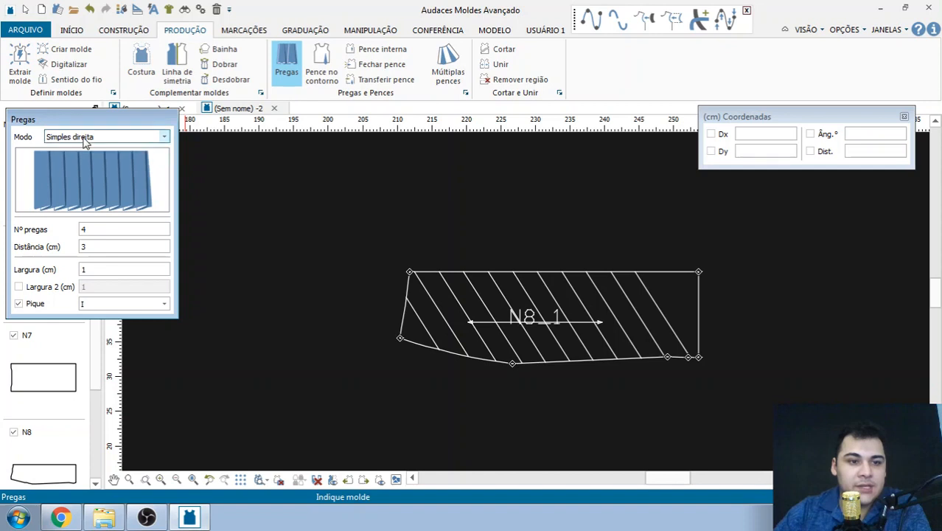
pyautogui.click(86, 142)
pyautogui.click(90, 150)
# Configure the pleats with a count of 1, a distance of 0 cm and a width of 3 cm
pyautogui.click(58, 230)
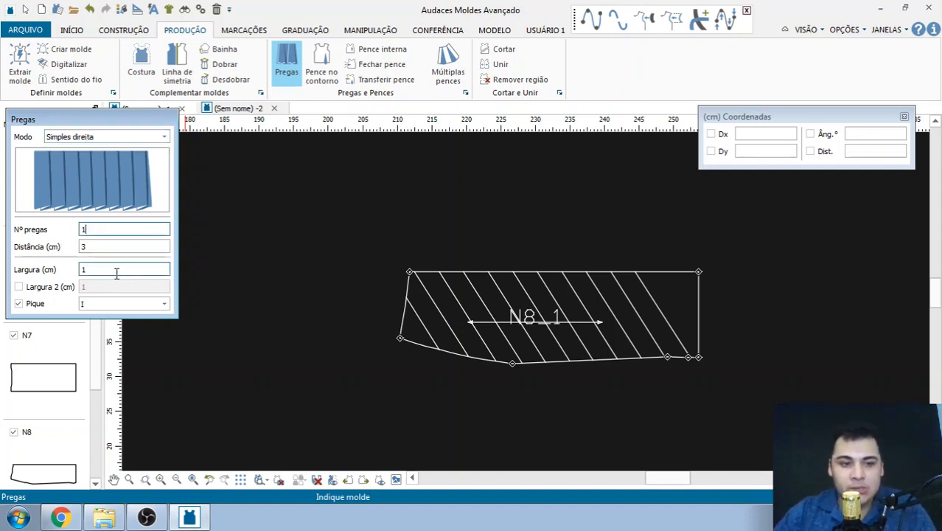
pyautogui.click(104, 246)
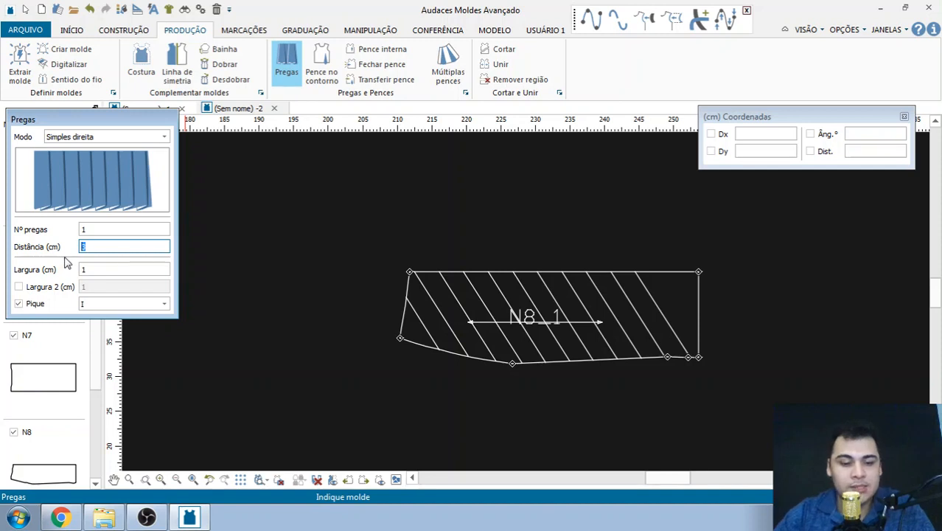
pyautogui.write('3')
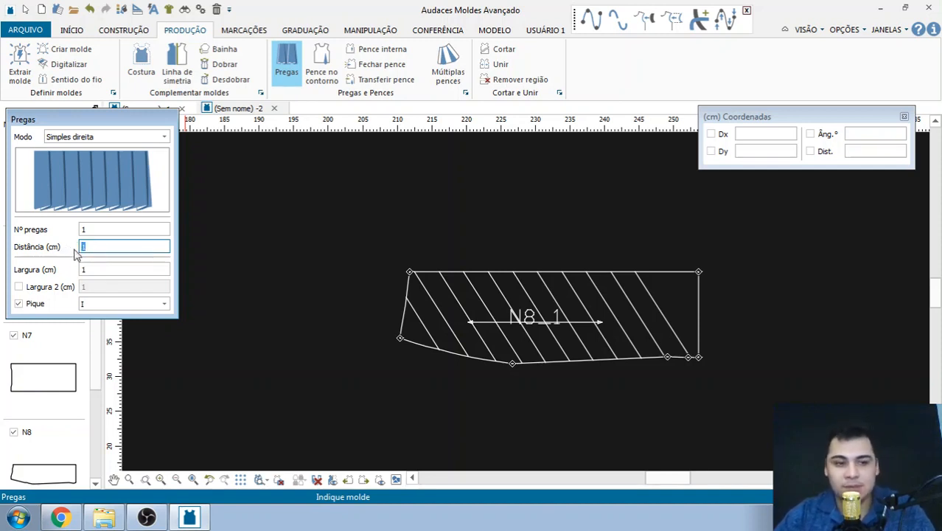
pyautogui.write('0')
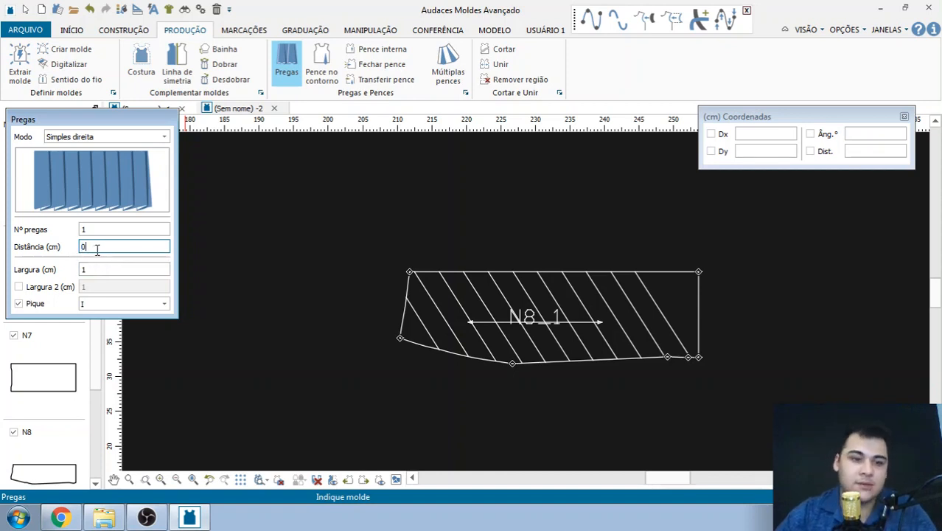
pyautogui.doubleClick(88, 269)
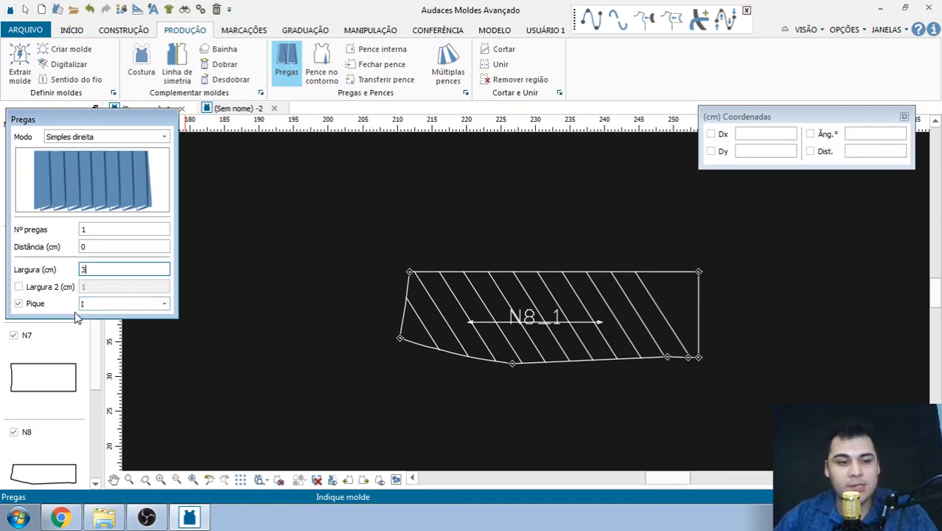
pyautogui.scroll(2, 385, 273)
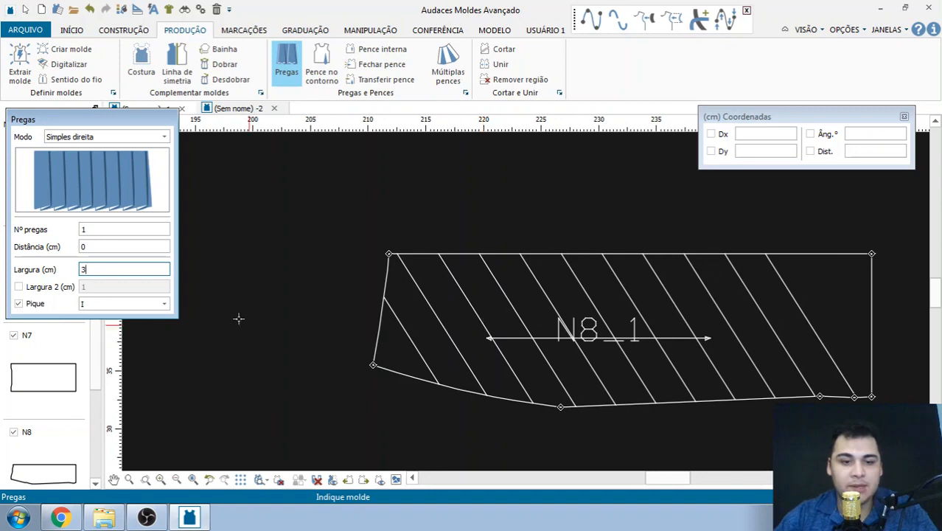
# Turn off the Pique (notch) option for the pleats and indicate the copied N8_1 piece as the one to pleat
pyautogui.click(22, 306)
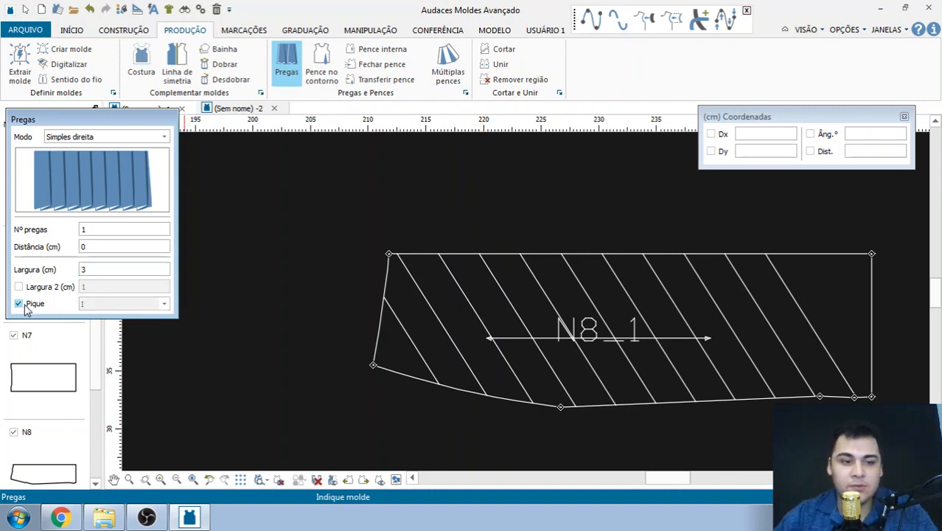
pyautogui.scroll(-3, 358, 221)
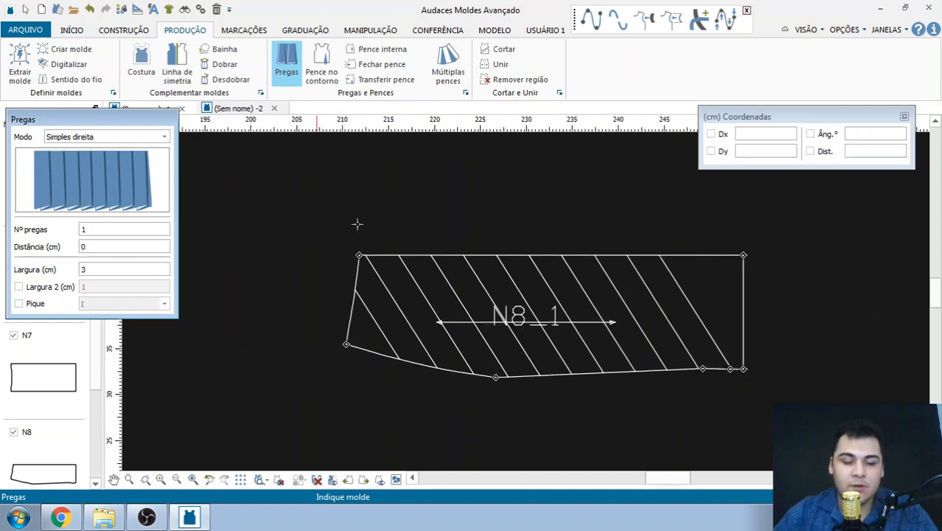
pyautogui.scroll(-1, 452, 236)
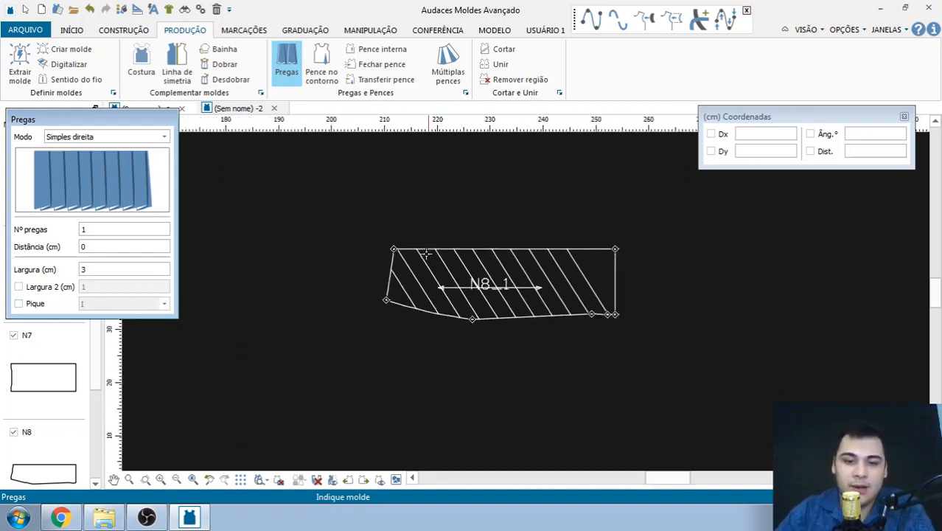
pyautogui.scroll(1, 361, 270)
pyautogui.moveTo(127, 124); pyautogui.dragTo(130, 246)
pyautogui.click(465, 236)
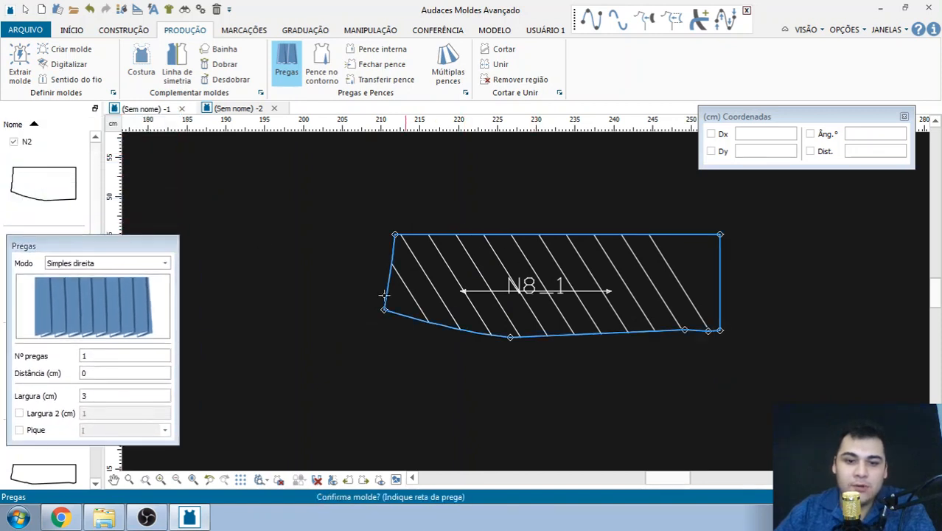
# Try the leftmost diagonal line of N8_1 as the pleat line, with the pleat opening outward toward the piece's left end
pyautogui.scroll(1, 383, 295)
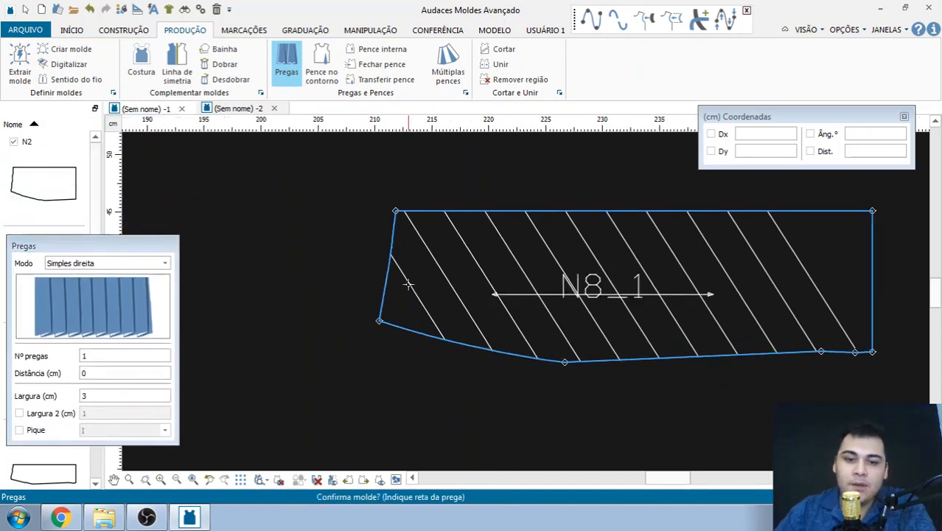
pyautogui.scroll(-1, 405, 280)
pyautogui.scroll(2, 381, 281)
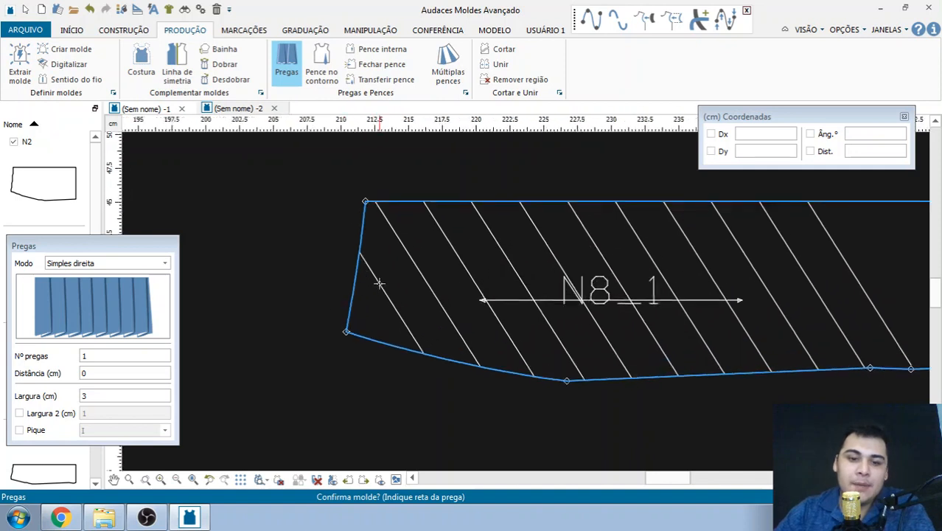
pyautogui.click(388, 293)
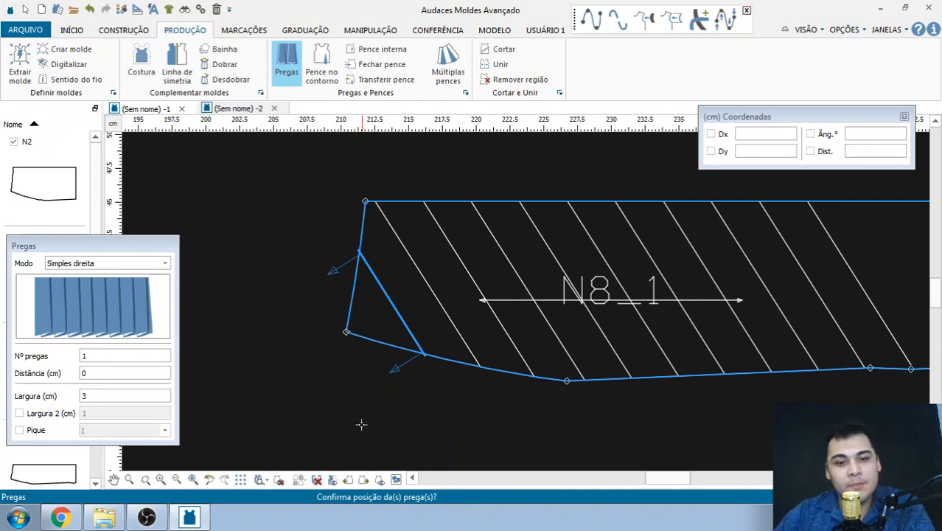
pyautogui.scroll(-2, 223, 276)
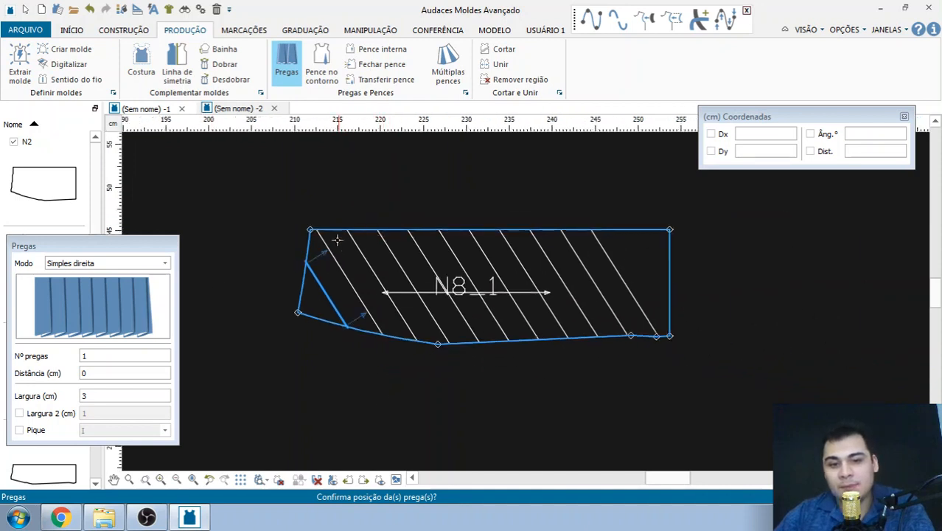
pyautogui.scroll(2, 291, 251)
pyautogui.scroll(1, 291, 251)
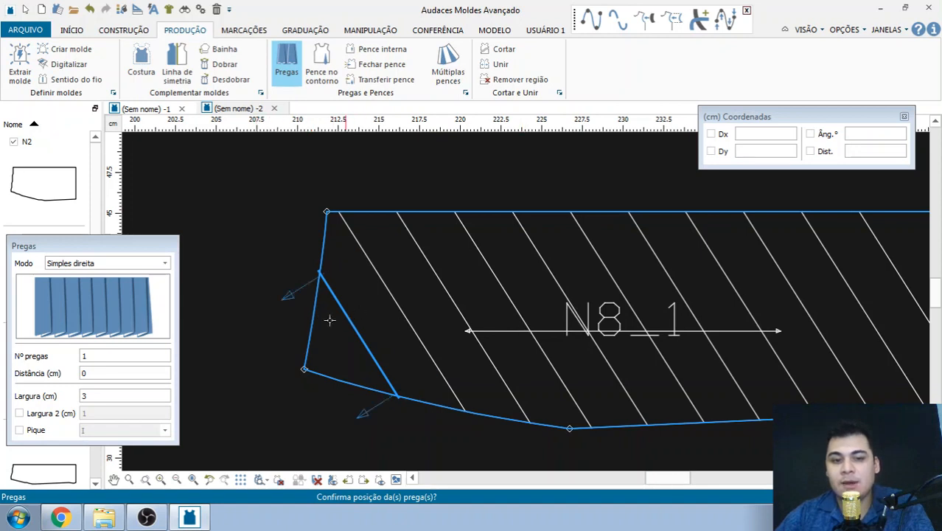
pyautogui.scroll(-2, 471, 265)
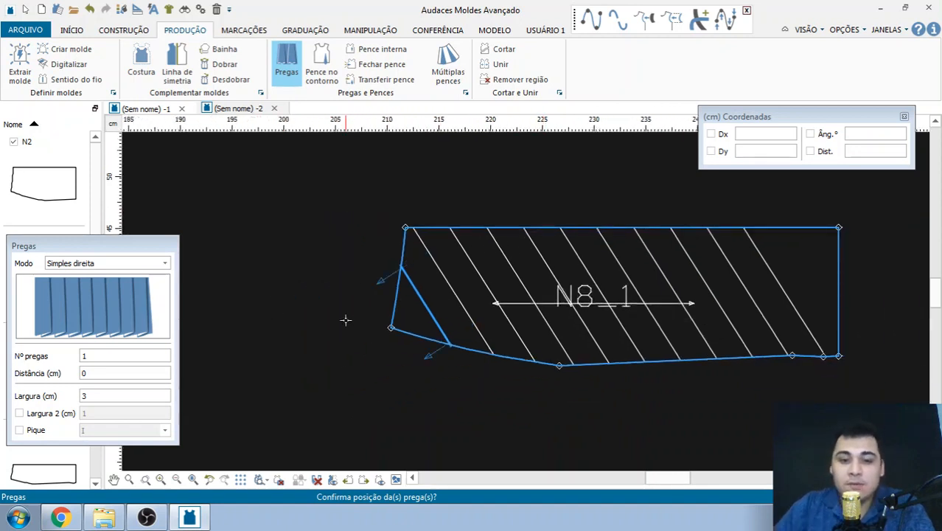
pyautogui.scroll(-2, 320, 313)
pyautogui.scroll(1, 319, 313)
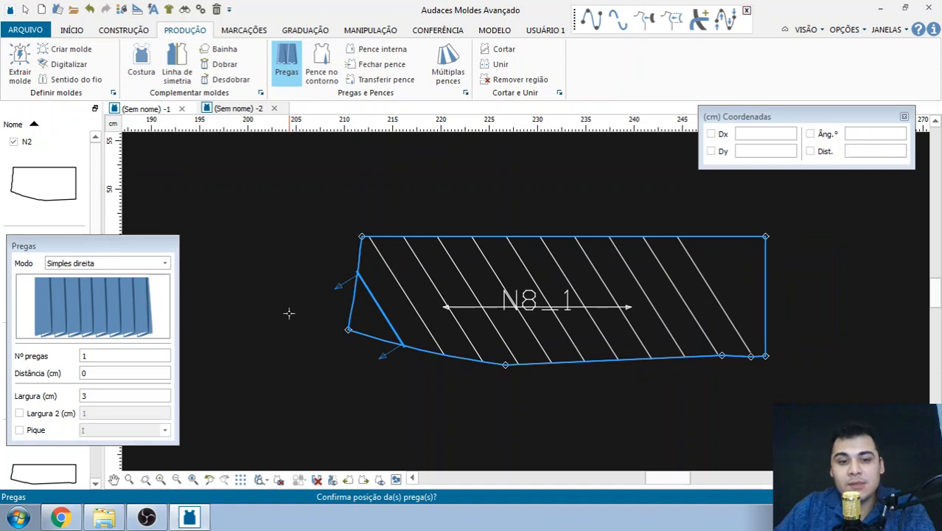
pyautogui.click(289, 313)
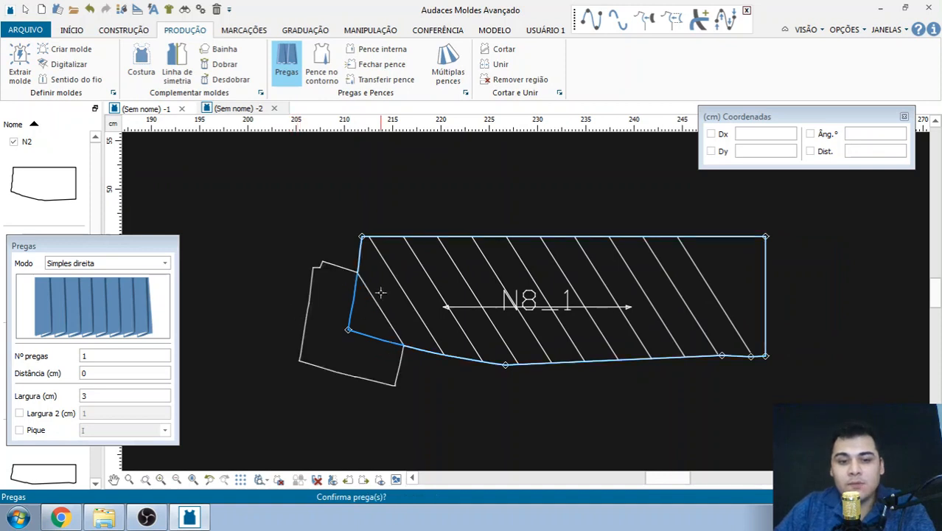
# Inspect and apply the outward 3 cm pleat on N8_1, and undo it
pyautogui.scroll(2, 380, 292)
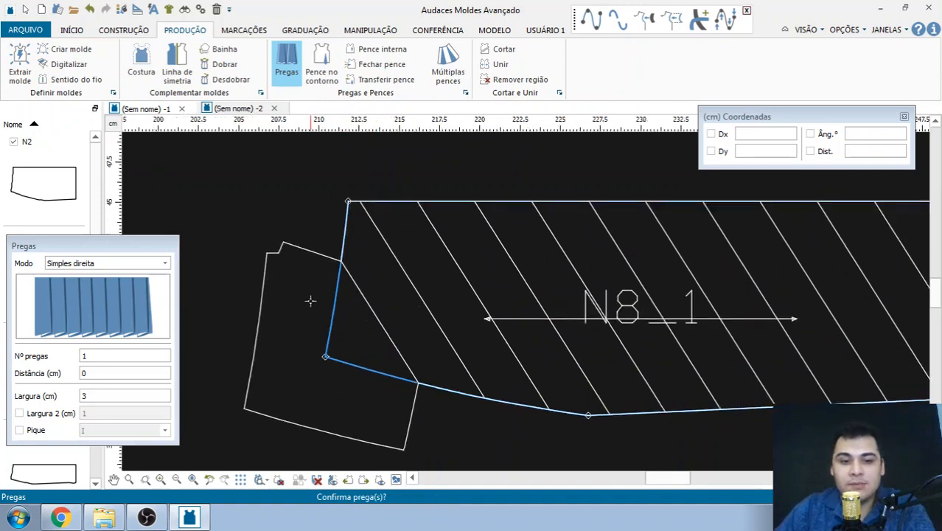
pyautogui.scroll(-1, 318, 287)
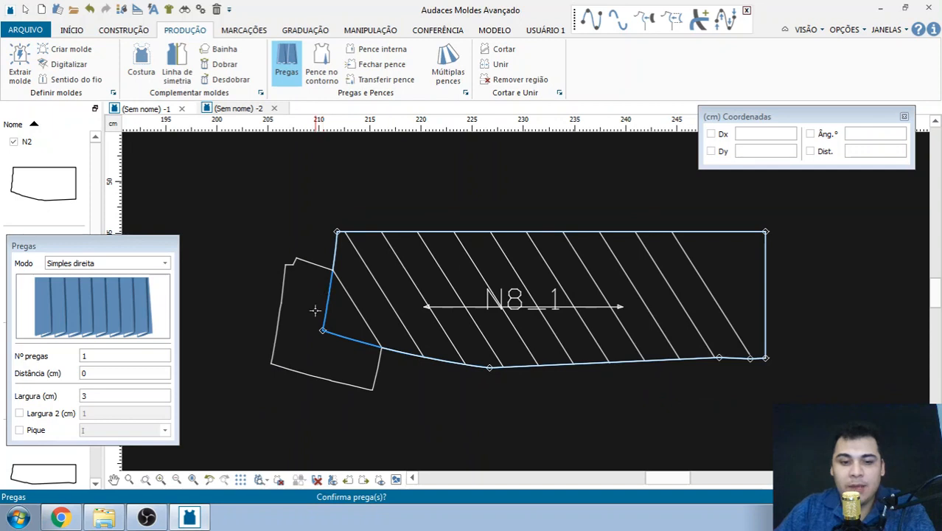
pyautogui.click(319, 297)
pyautogui.scroll(2, 320, 296)
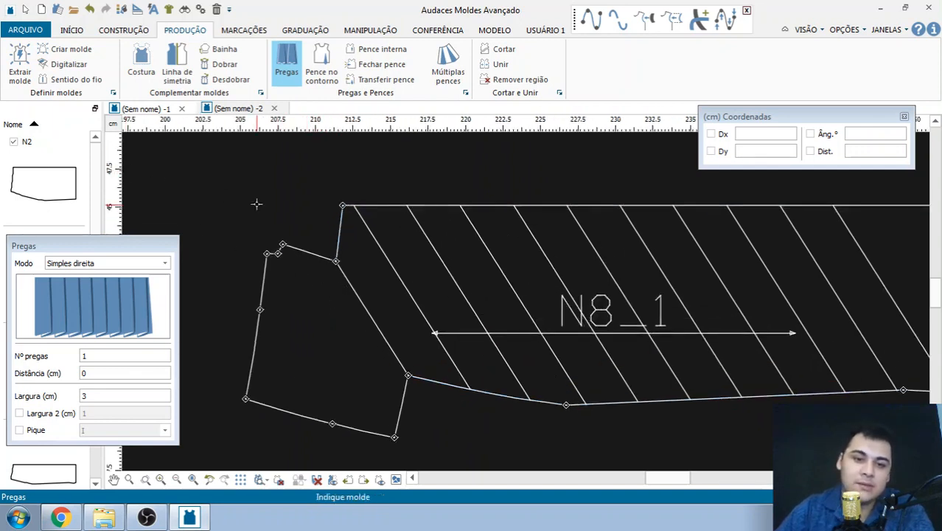
pyautogui.click(90, 9)
# Try a 3 cm pleat with a distance of 1 cm on N8_1's leftmost diagonal, opening inward toward the other lines
pyautogui.scroll(-1, 335, 259)
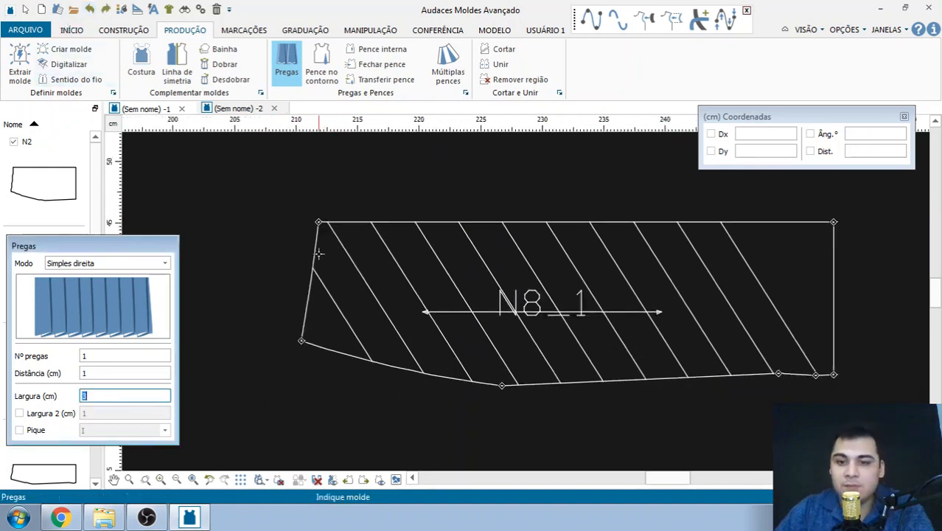
pyautogui.click(315, 250)
pyautogui.click(326, 290)
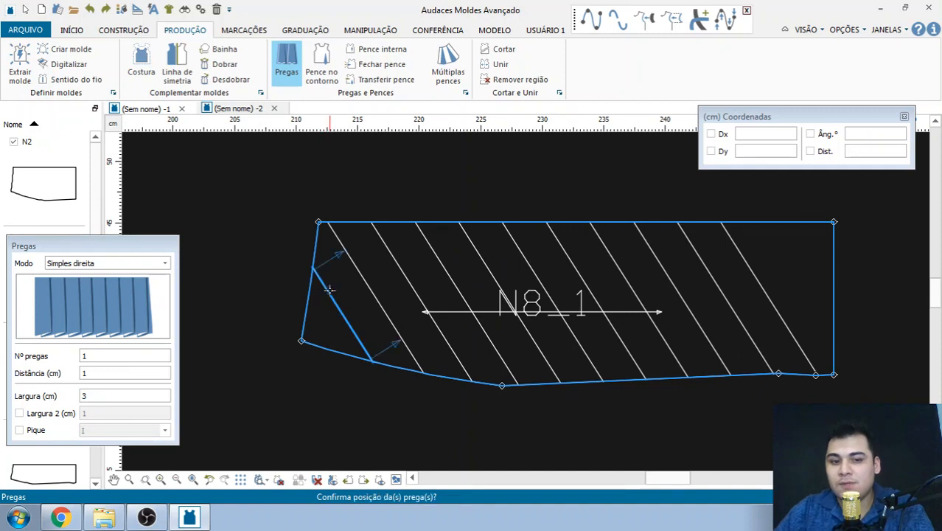
pyautogui.click(347, 290)
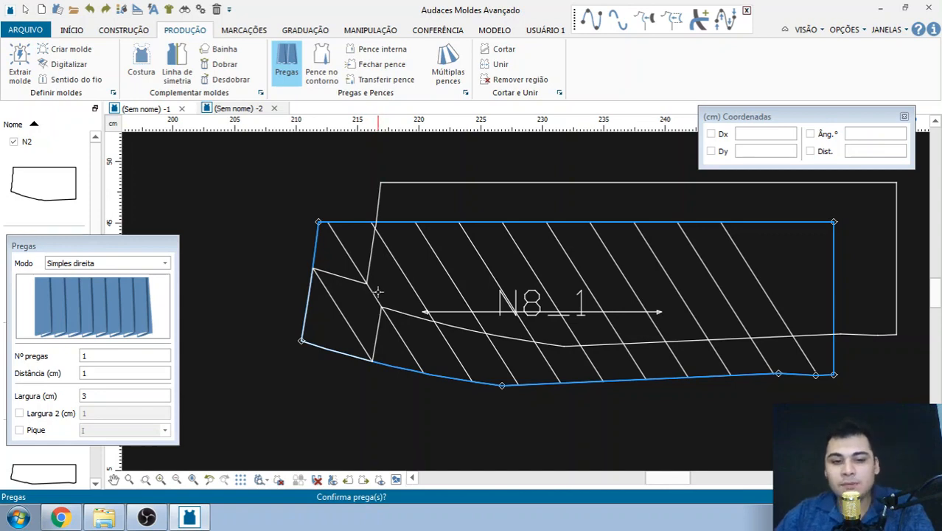
# Check the pleats in the browser's skirt reference photo and return to Audaces to apply the inward pleat on N8_1
pyautogui.click(60, 517)
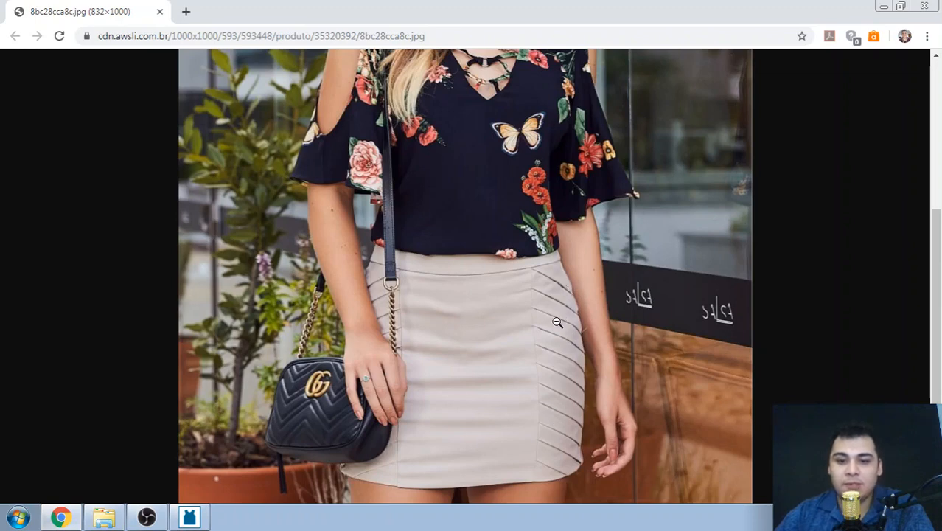
pyautogui.click(189, 518)
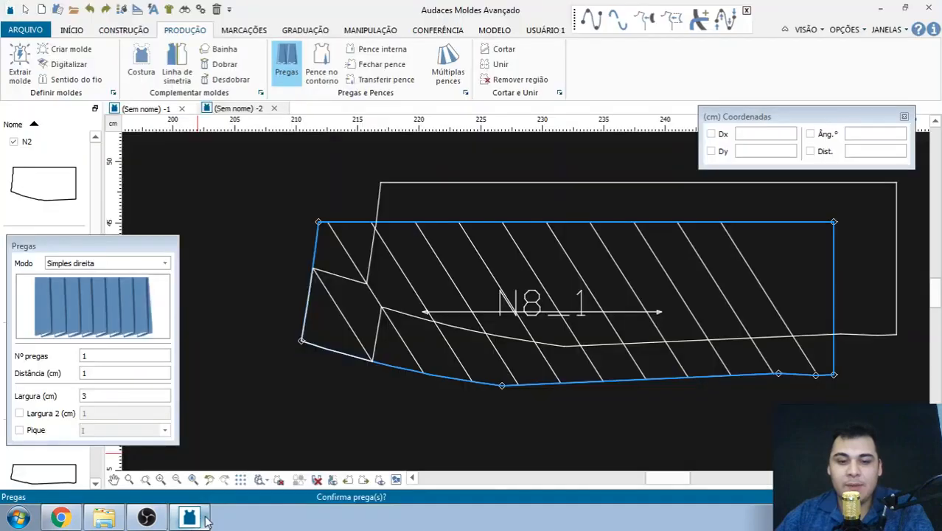
pyautogui.scroll(-4, 296, 299)
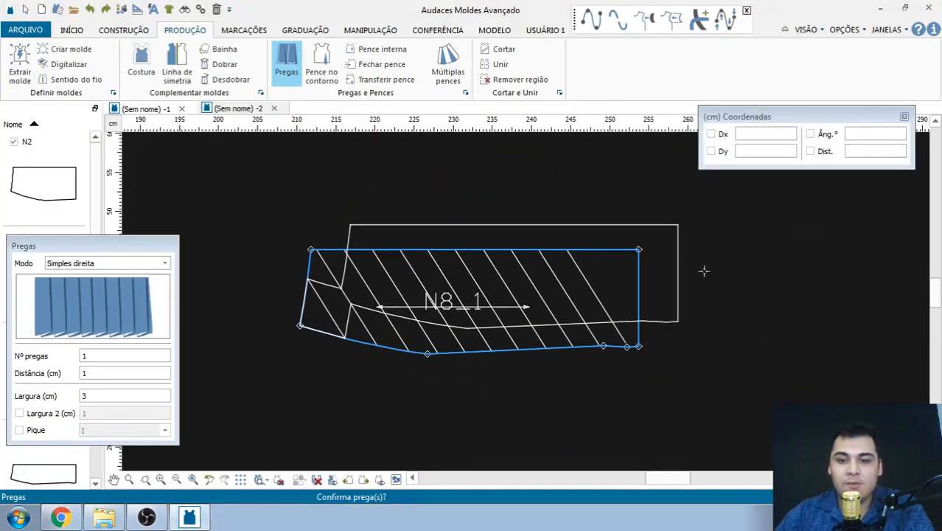
pyautogui.scroll(5, 328, 276)
pyautogui.scroll(-2, 317, 261)
pyautogui.scroll(2, 370, 238)
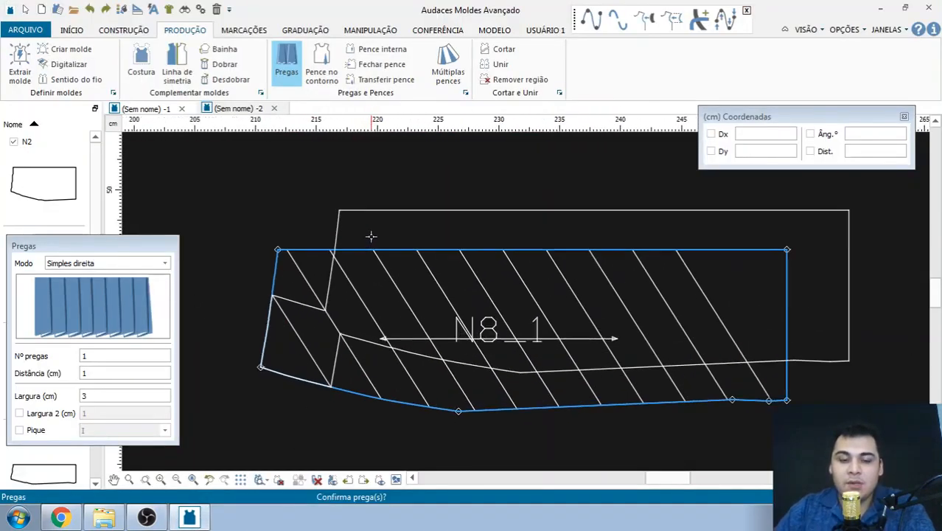
pyautogui.click(517, 236)
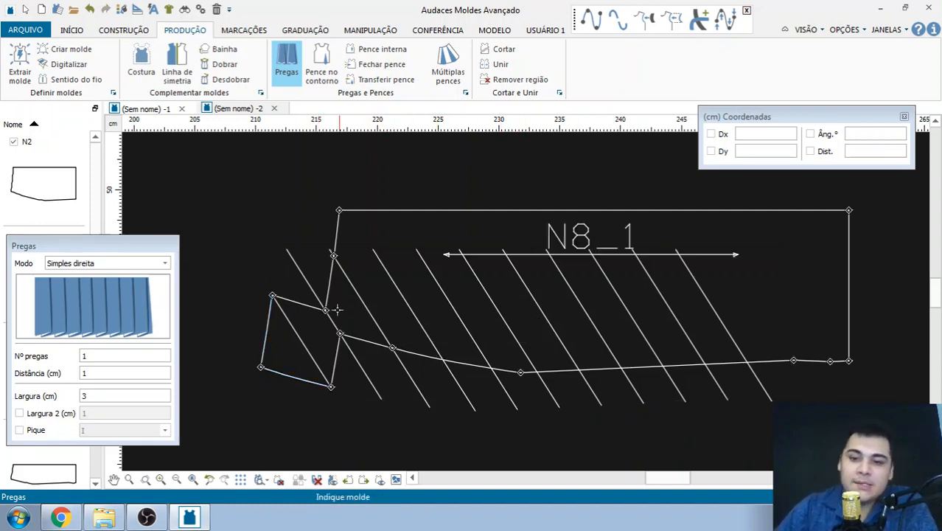
# Undo the inward pleat on N8_1 and recheck the skirt's side pleats in the browser's reference photo
pyautogui.click(89, 9)
pyautogui.scroll(-2, 288, 254)
pyautogui.scroll(1, 284, 271)
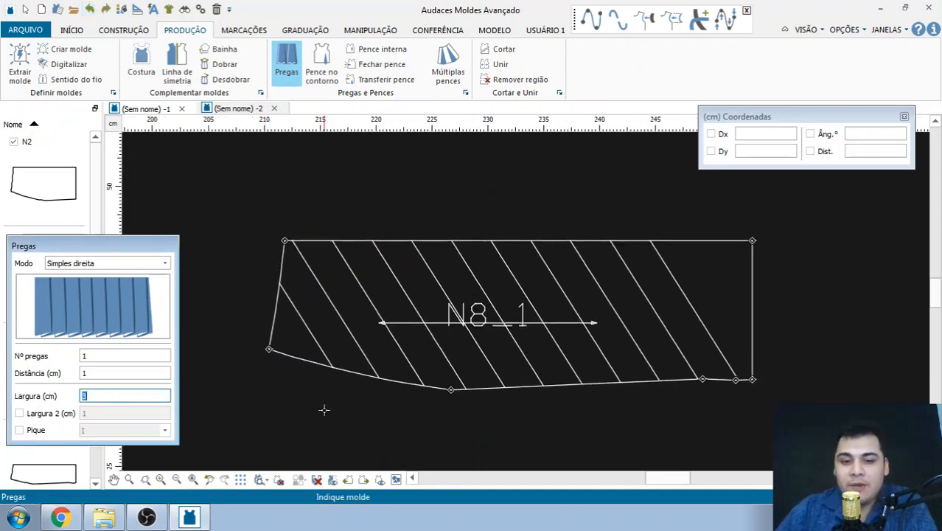
pyautogui.click(62, 518)
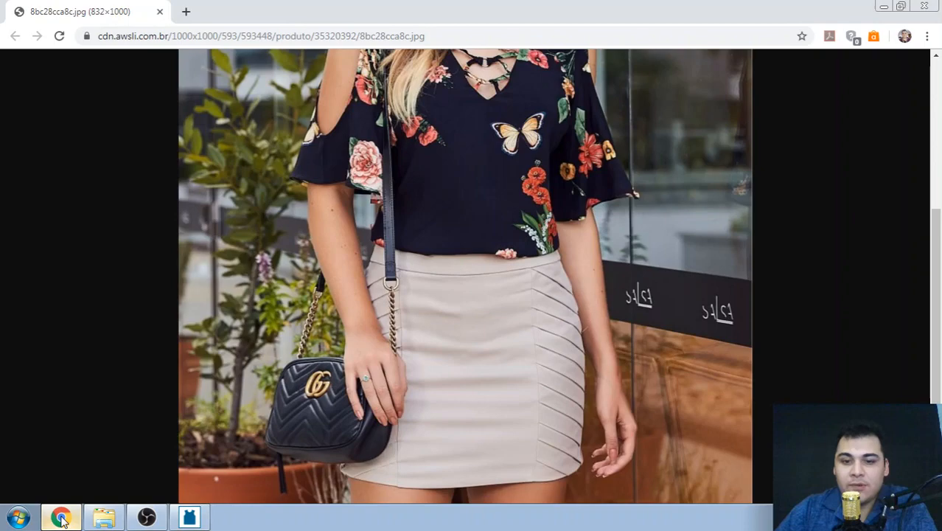
pyautogui.click(62, 521)
pyautogui.scroll(-2, 545, 397)
pyautogui.scroll(3, 624, 298)
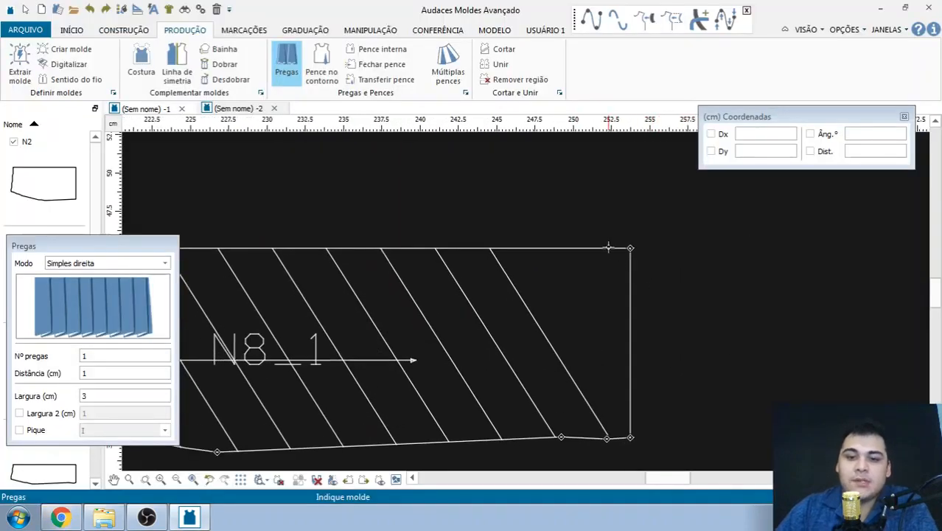
# Try a 3 cm pleat on the rightmost diagonal line of N8_1, opening toward the straight right end
pyautogui.click(608, 248)
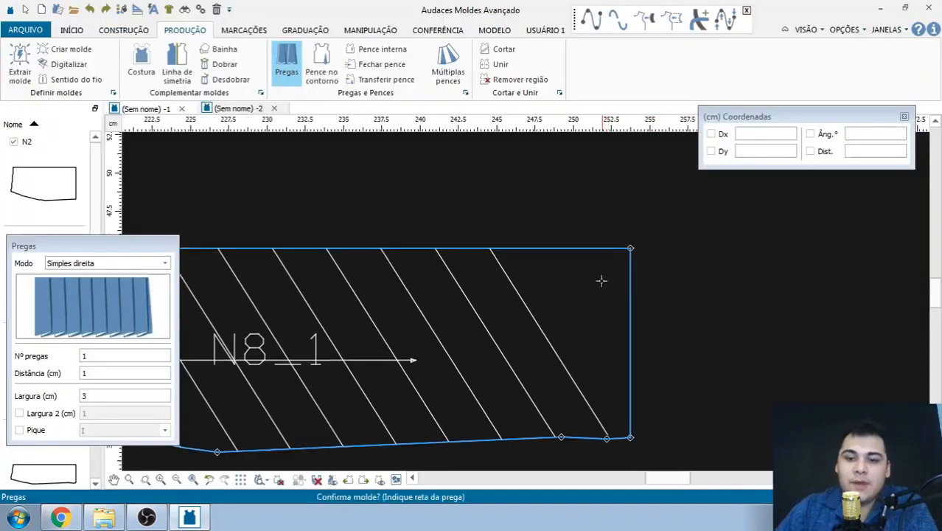
pyautogui.click(517, 290)
pyautogui.scroll(-1, 508, 278)
pyautogui.scroll(-2, 591, 275)
pyautogui.click(579, 279)
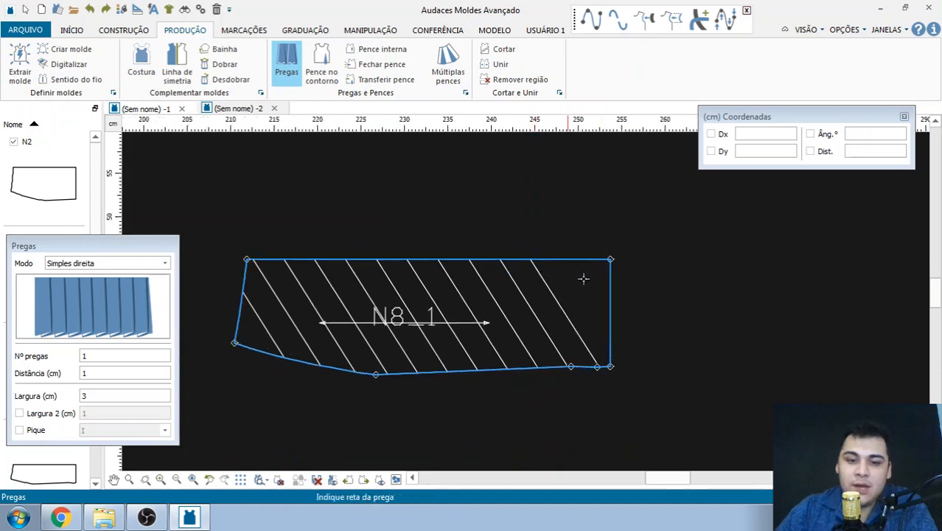
pyautogui.click(255, 312)
pyautogui.click(253, 316)
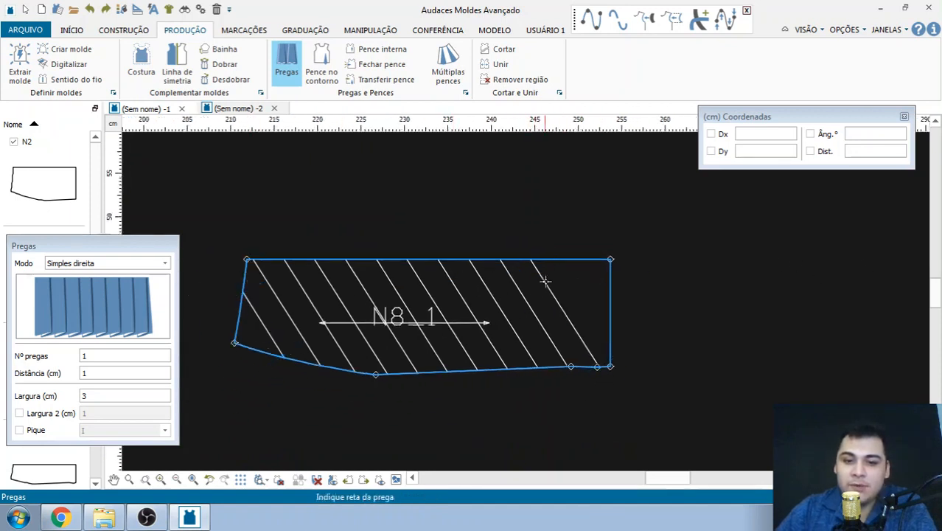
pyautogui.click(545, 287)
pyautogui.click(577, 286)
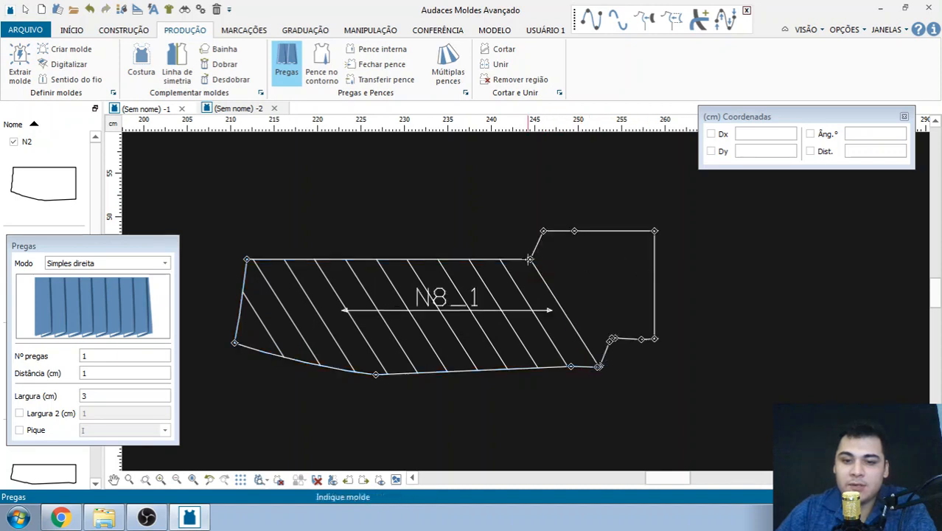
# Try another 3 cm pleat on the second diagonal line from the right end of N8_1
pyautogui.click(509, 274)
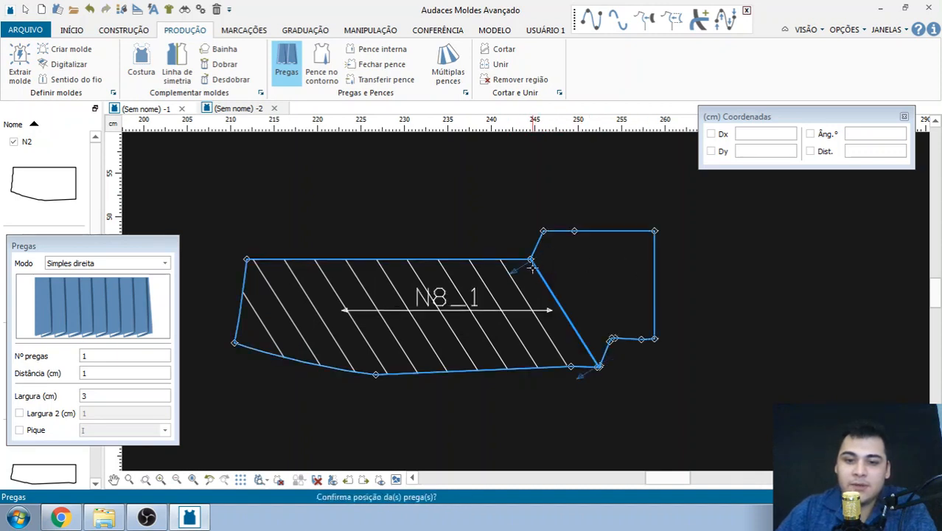
pyautogui.click(507, 268)
pyautogui.click(509, 268)
pyautogui.click(531, 269)
pyautogui.click(531, 270)
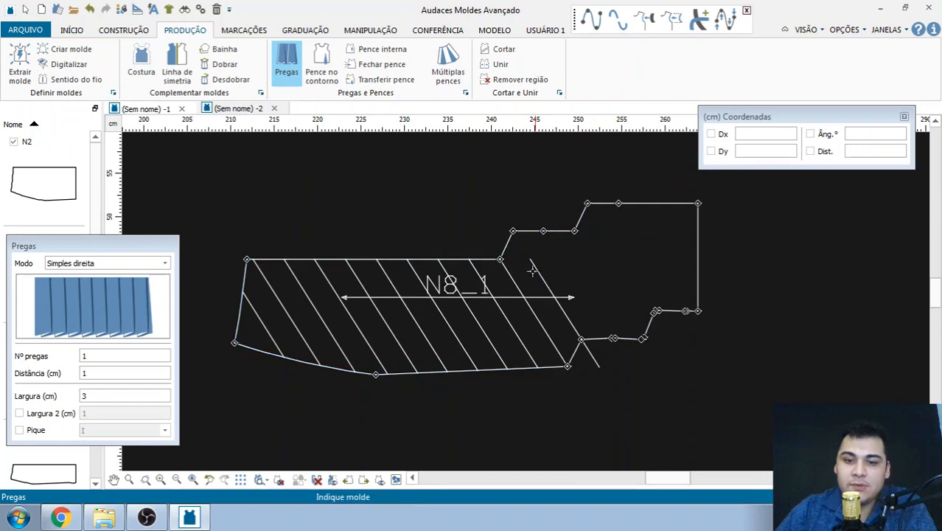
# Leave the Pregas command, select the diagonal lines at the left of N8_1, and undo both trial pleats
pyautogui.press('Escape')
pyautogui.moveTo(208, 230); pyautogui.dragTo(522, 432)
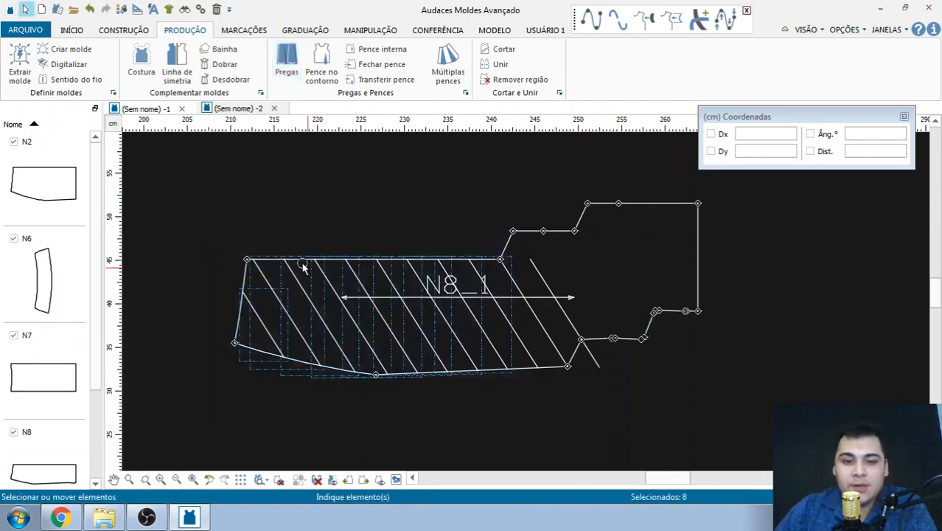
pyautogui.click(89, 13)
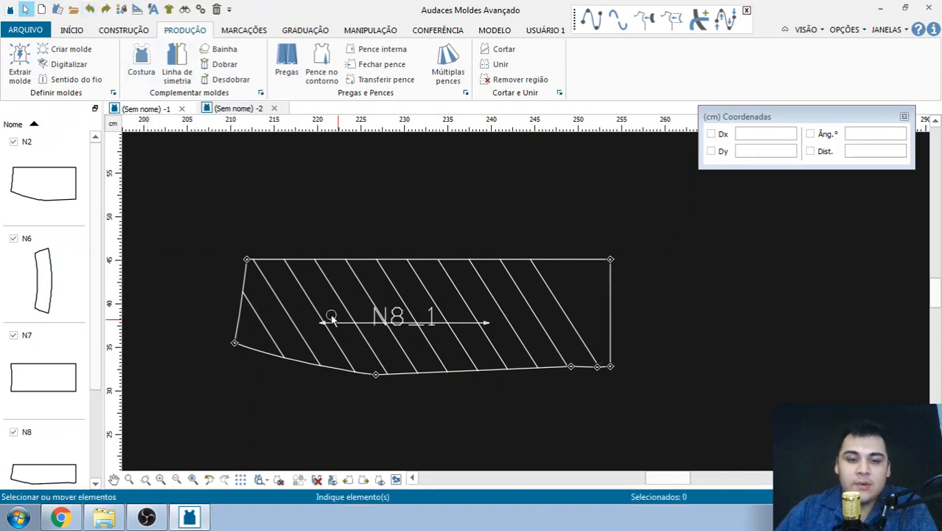
pyautogui.scroll(1, 331, 317)
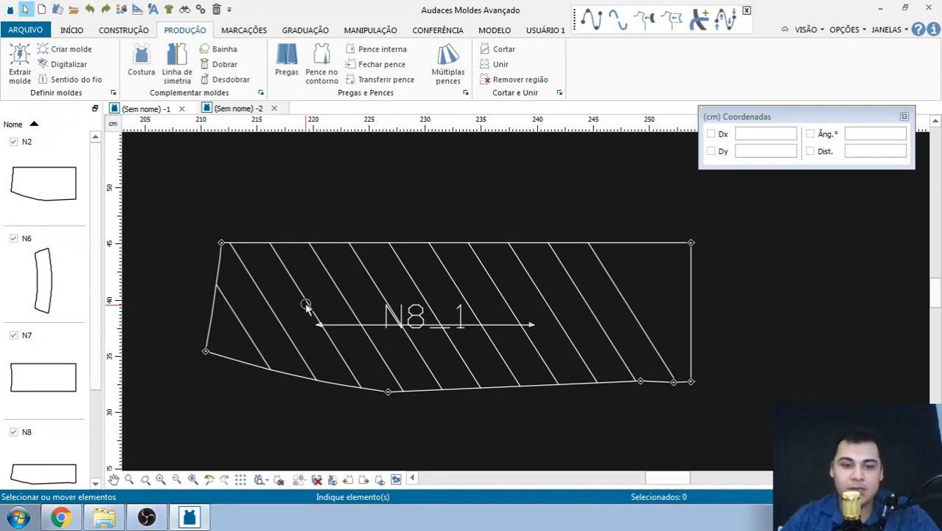
# Insert one 3 cm Simples direita pleat on the leftmost diagonal line of N8_1, using the Pregas command
pyautogui.scroll(1, 293, 295)
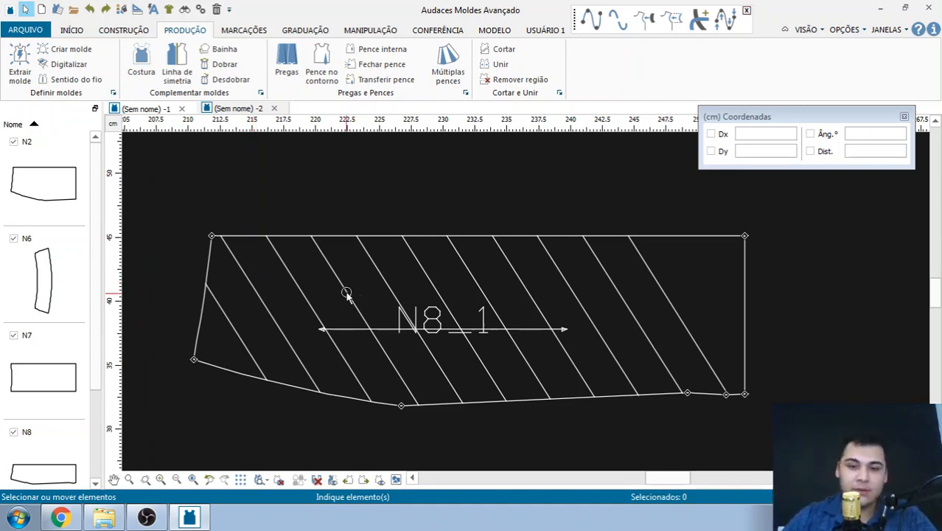
pyautogui.scroll(2, 273, 297)
pyautogui.scroll(-3, 351, 290)
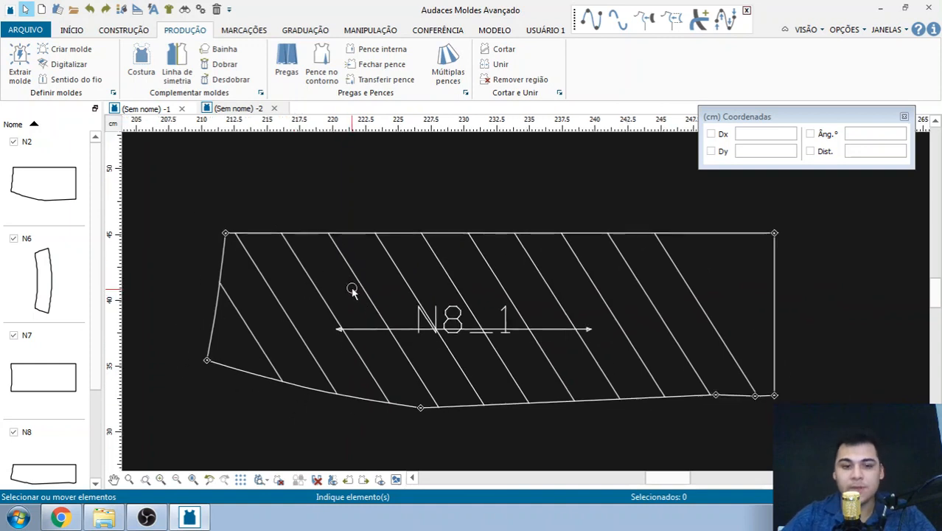
pyautogui.scroll(1, 259, 234)
pyautogui.click(286, 62)
pyautogui.scroll(1, 305, 277)
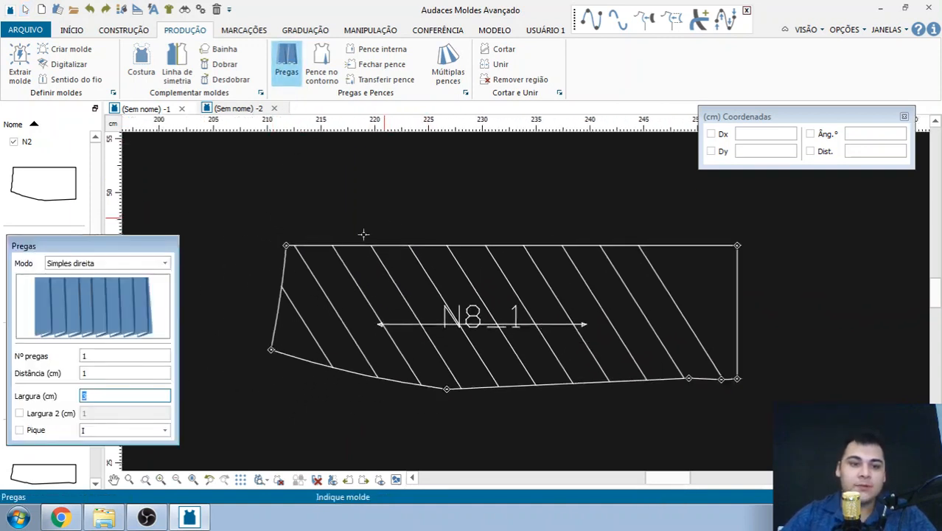
pyautogui.scroll(3, 325, 284)
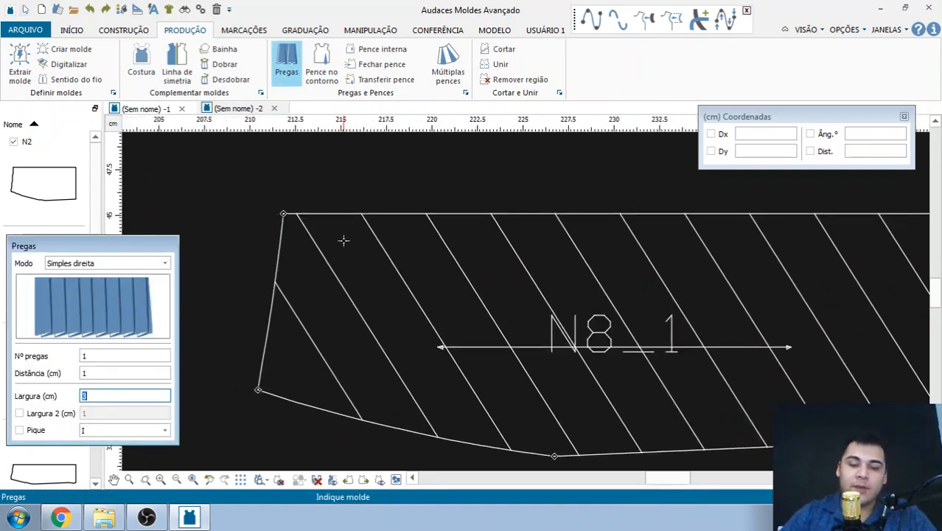
pyautogui.click(281, 275)
pyautogui.click(298, 318)
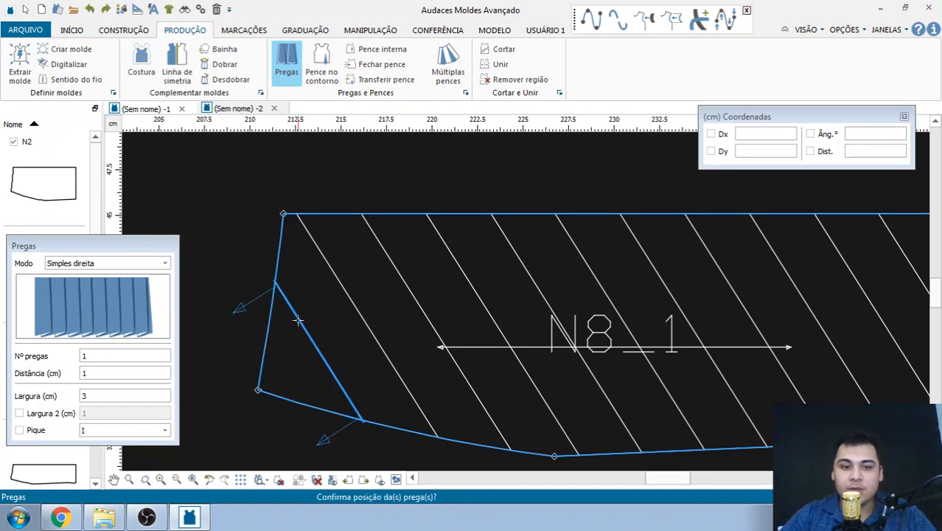
pyautogui.scroll(-2, 292, 312)
pyautogui.click(246, 360)
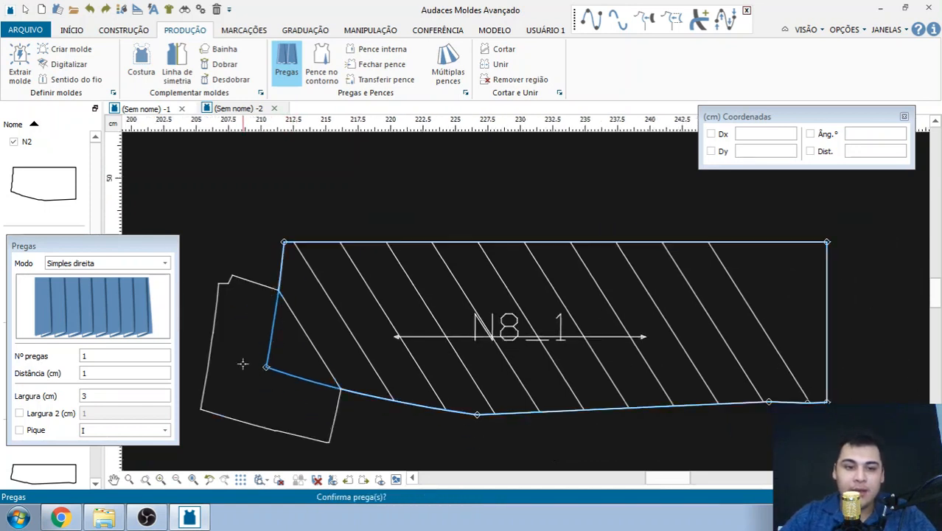
pyautogui.click(236, 363)
pyautogui.scroll(-2, 331, 230)
# Add a 3 cm simple pleat on the second diagonal line from the left end of N8_1
pyautogui.click(323, 237)
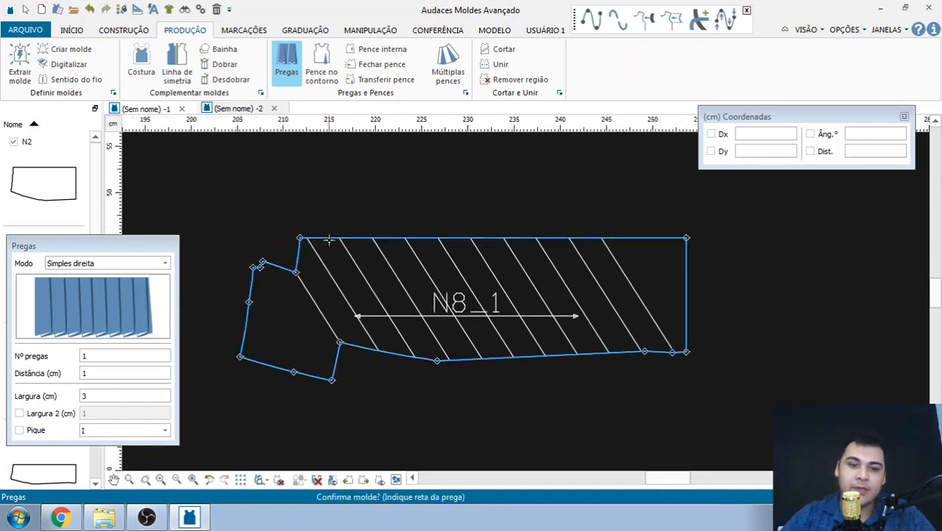
pyautogui.scroll(1, 316, 270)
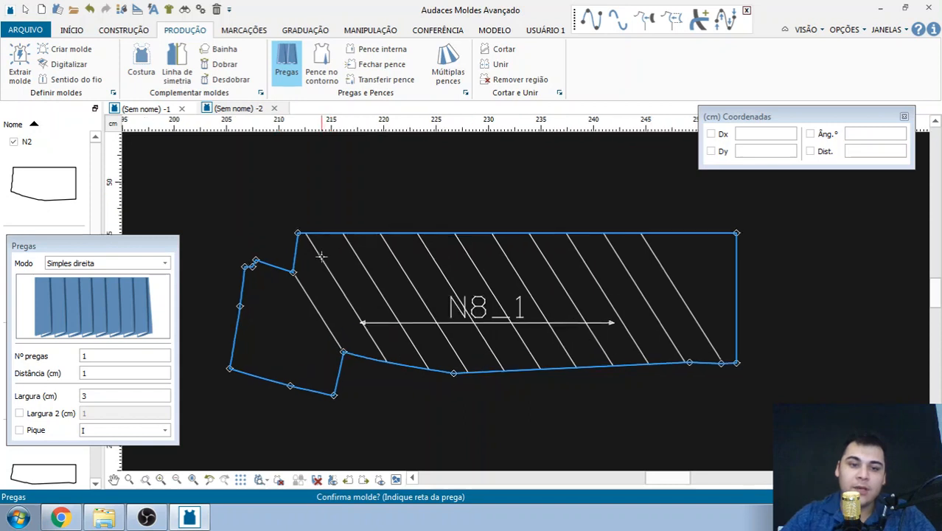
pyautogui.click(321, 256)
pyautogui.click(313, 273)
pyautogui.click(288, 289)
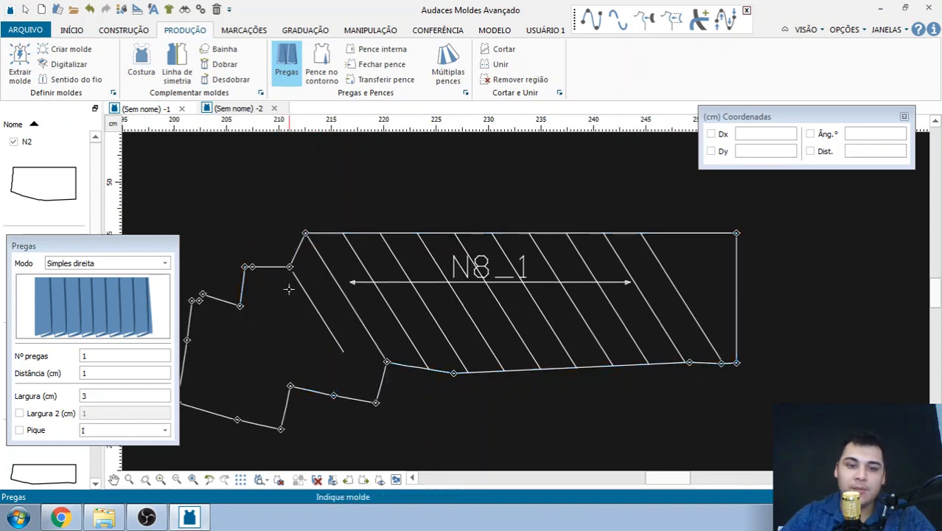
# Add a 3 cm simple pleat on the third diagonal line from the left end of N8_1
pyautogui.scroll(1, 354, 264)
pyautogui.click(331, 229)
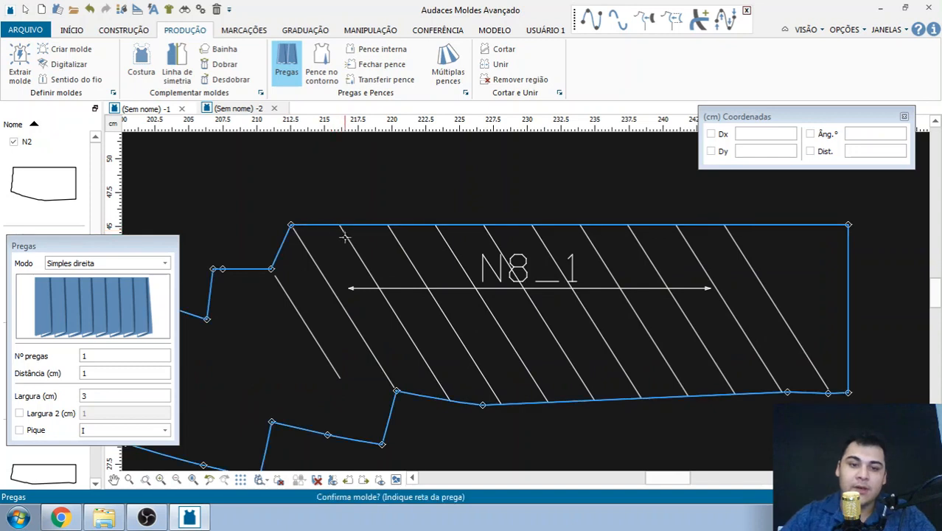
pyautogui.click(347, 239)
pyautogui.click(347, 248)
pyautogui.click(349, 246)
# Add a 3 cm simple pleat on the fourth diagonal line from the left end of N8_1
pyautogui.click(385, 232)
pyautogui.click(390, 234)
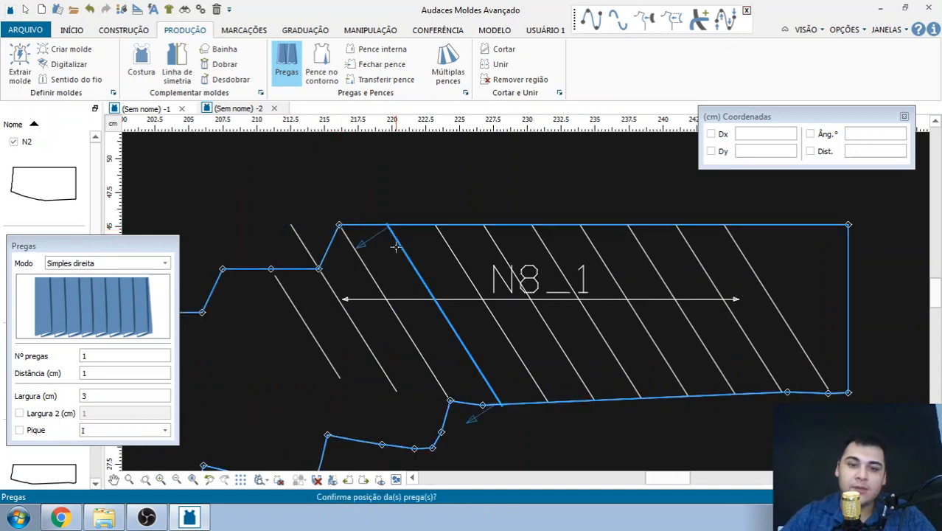
pyautogui.click(398, 233)
pyautogui.click(407, 228)
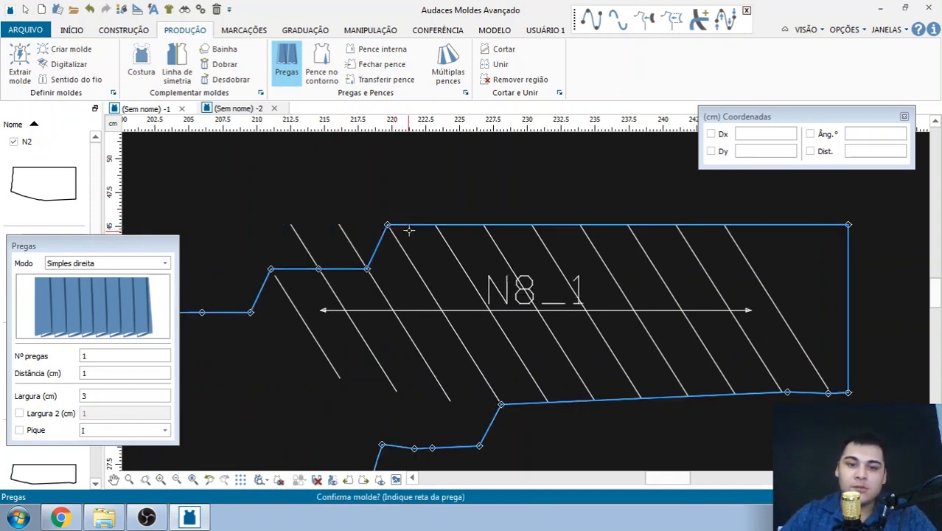
pyautogui.scroll(1, 436, 234)
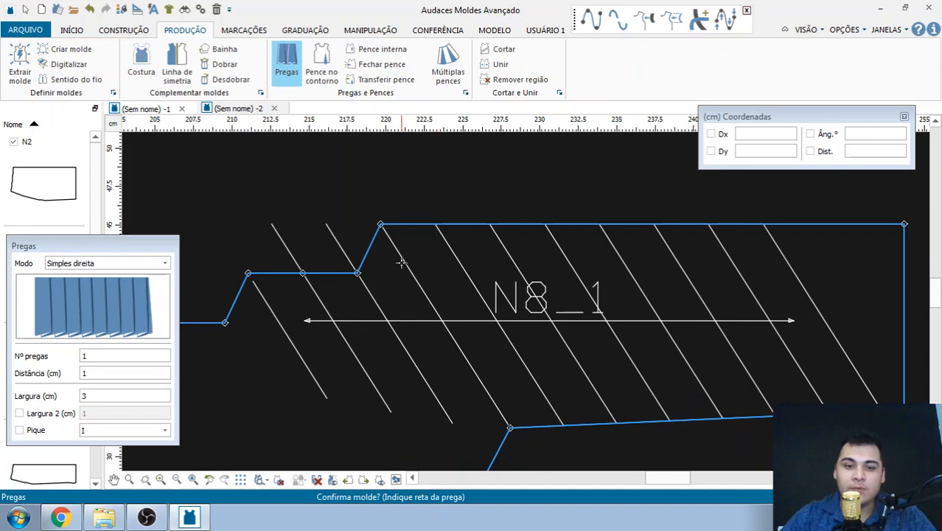
pyautogui.scroll(-1, 368, 204)
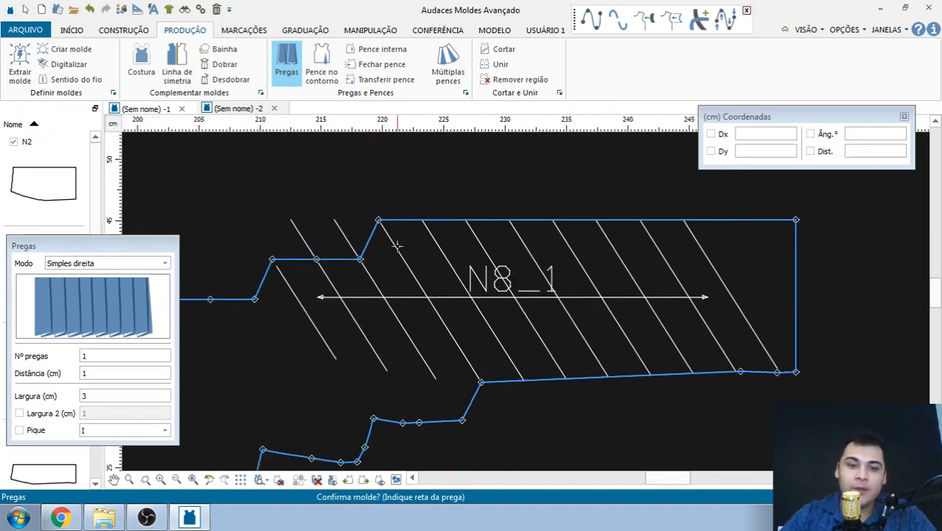
pyautogui.click(395, 247)
pyautogui.click(379, 269)
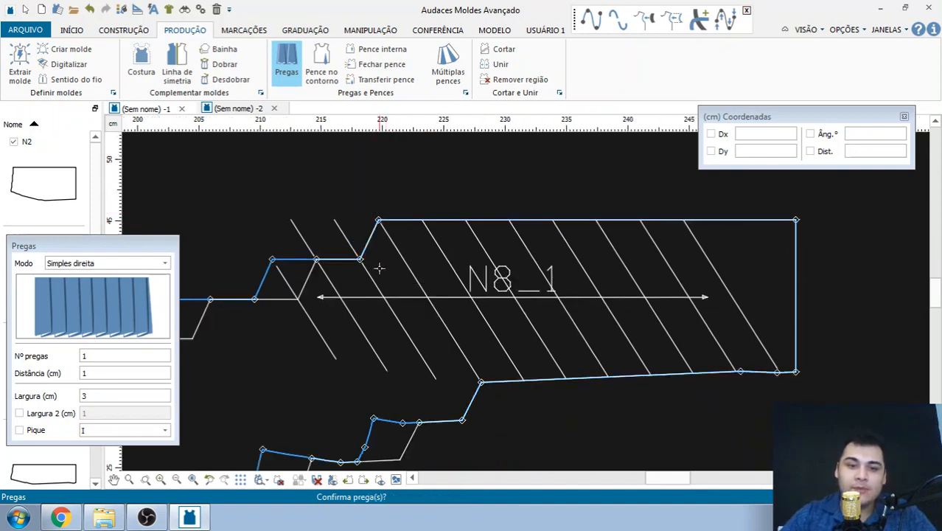
pyautogui.rightClick(379, 269)
pyautogui.click(389, 233)
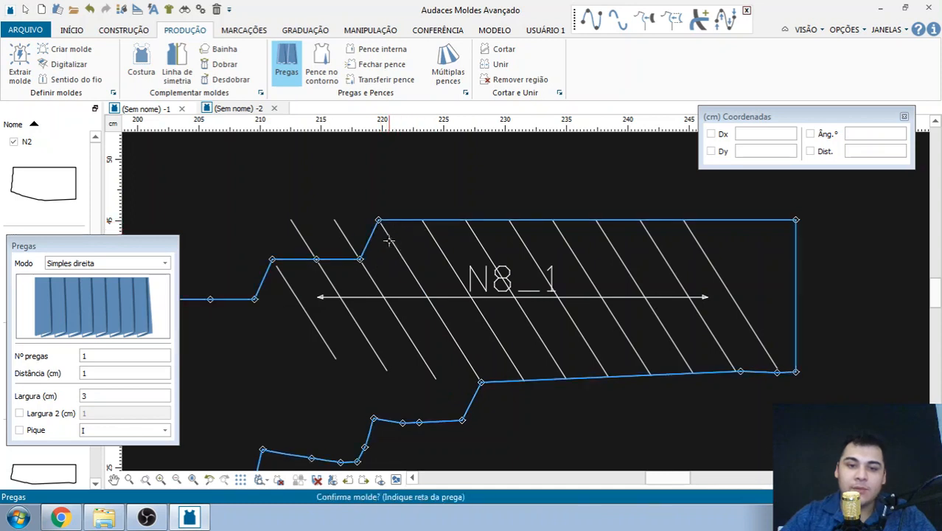
pyautogui.click(388, 242)
pyautogui.scroll(1, 384, 239)
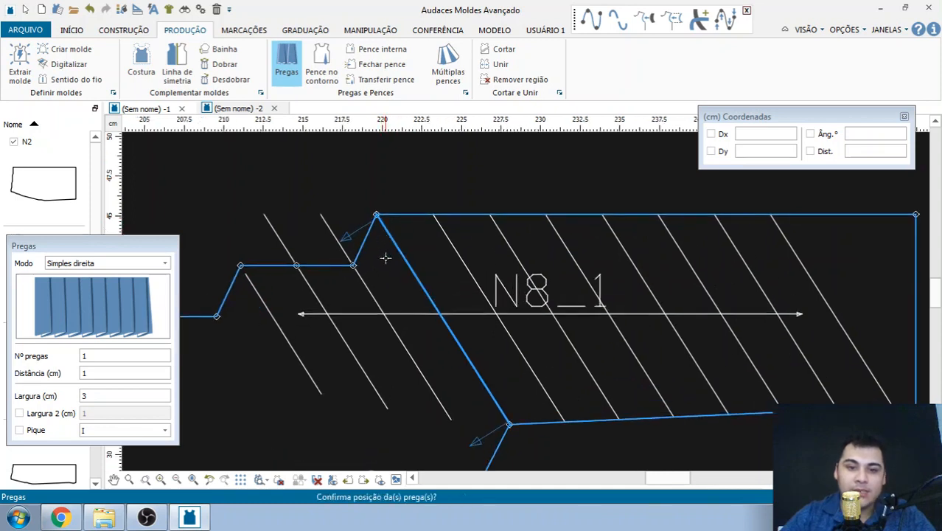
pyautogui.rightClick(399, 259)
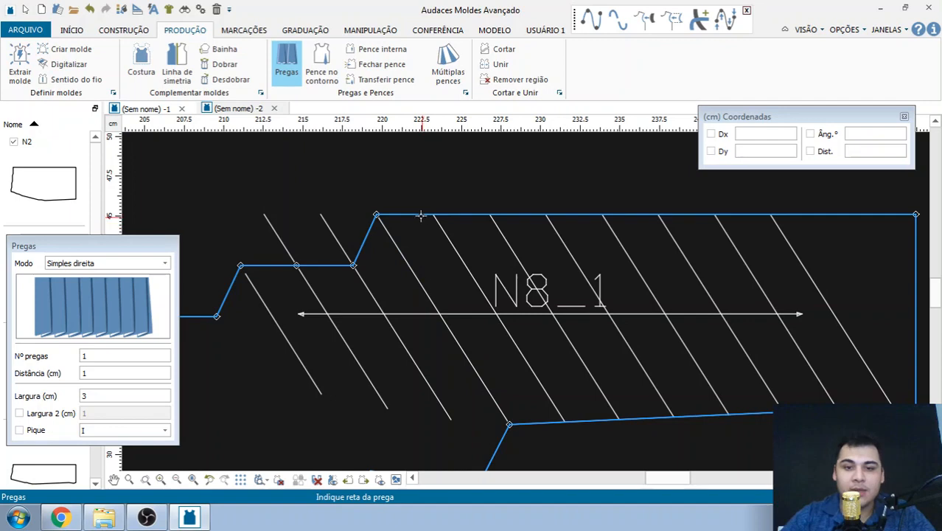
pyautogui.scroll(-1, 421, 215)
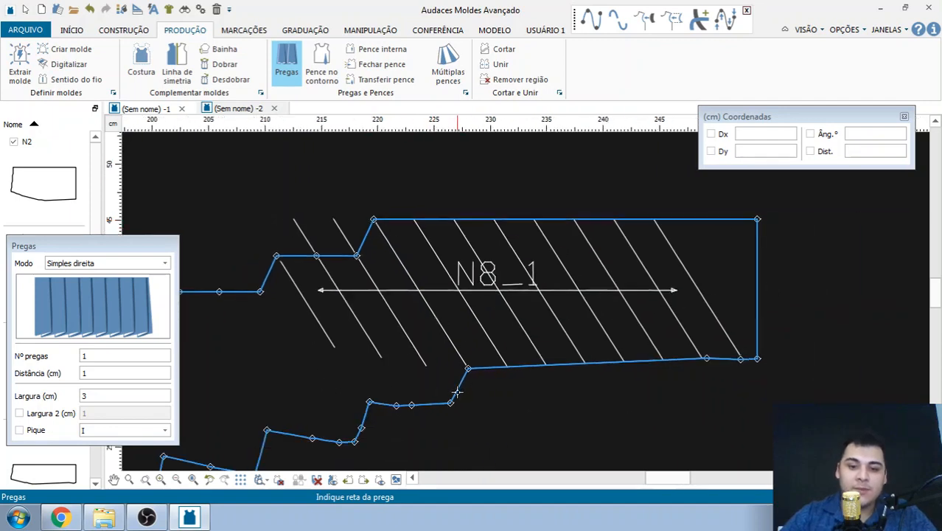
pyautogui.scroll(3, 457, 393)
pyautogui.scroll(-2, 442, 388)
pyautogui.scroll(1, 447, 377)
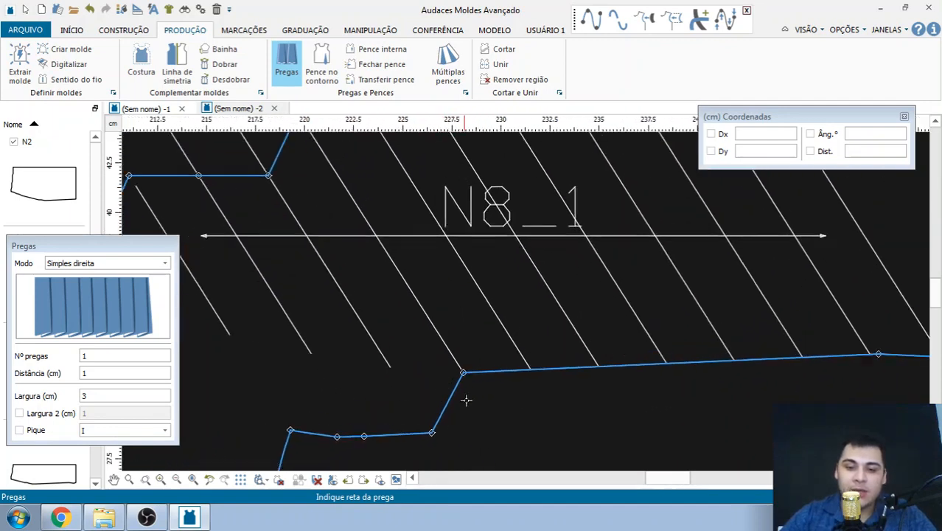
pyautogui.scroll(-1, 464, 382)
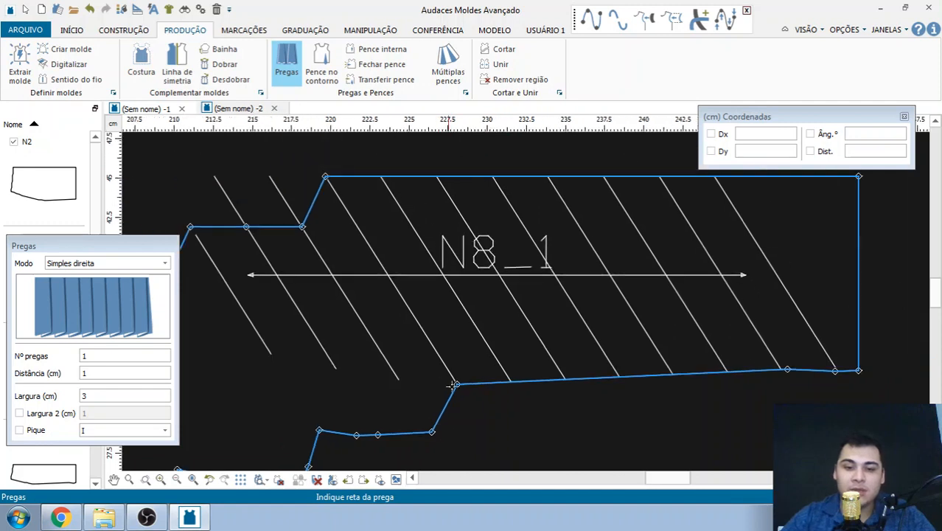
pyautogui.scroll(1, 435, 337)
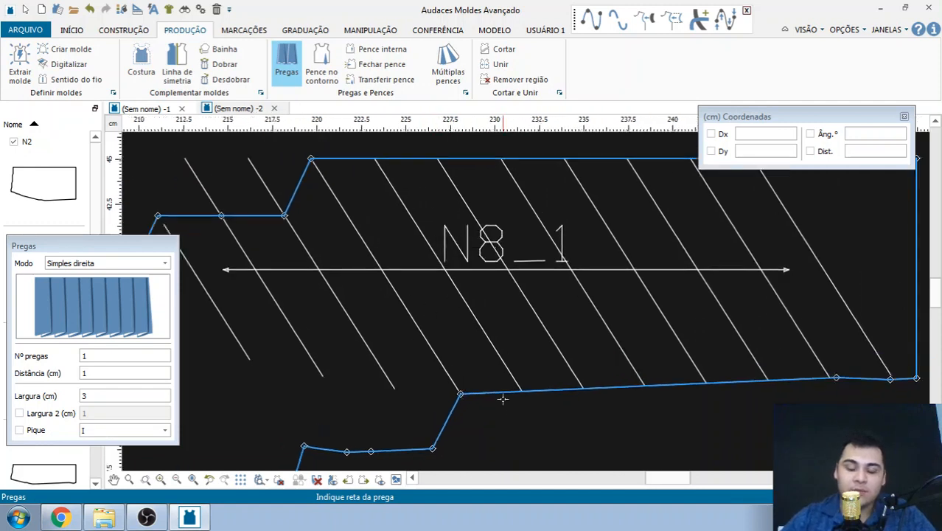
pyautogui.scroll(-3, 383, 378)
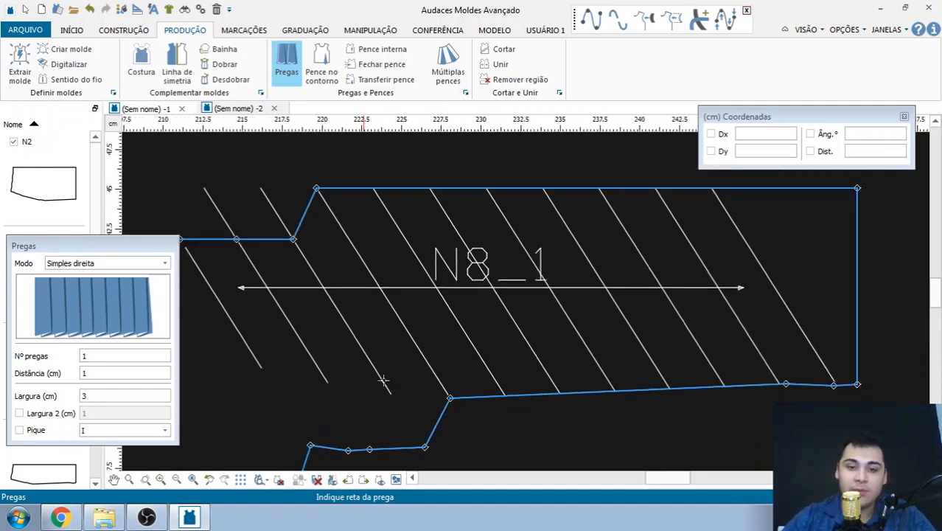
pyautogui.scroll(2, 389, 248)
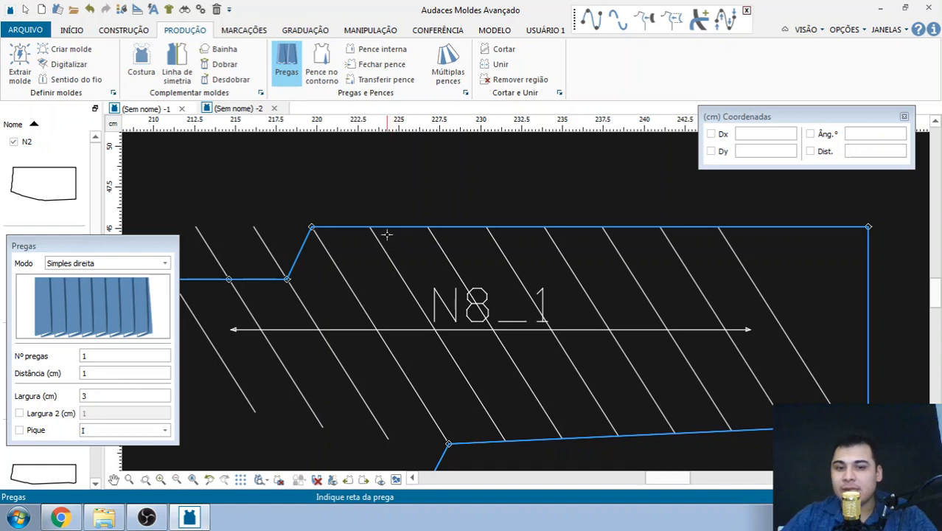
pyautogui.press('Escape')
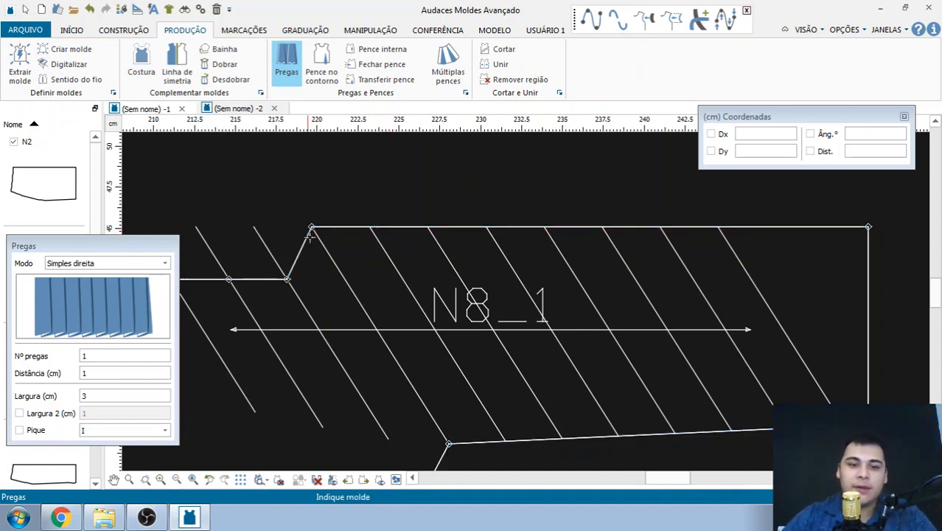
pyautogui.click(344, 229)
pyautogui.click(382, 256)
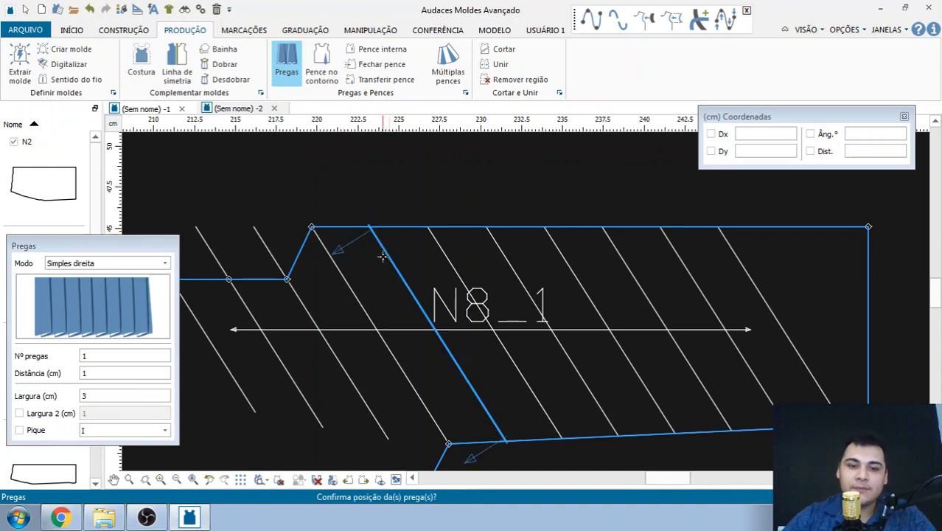
pyautogui.press('Escape')
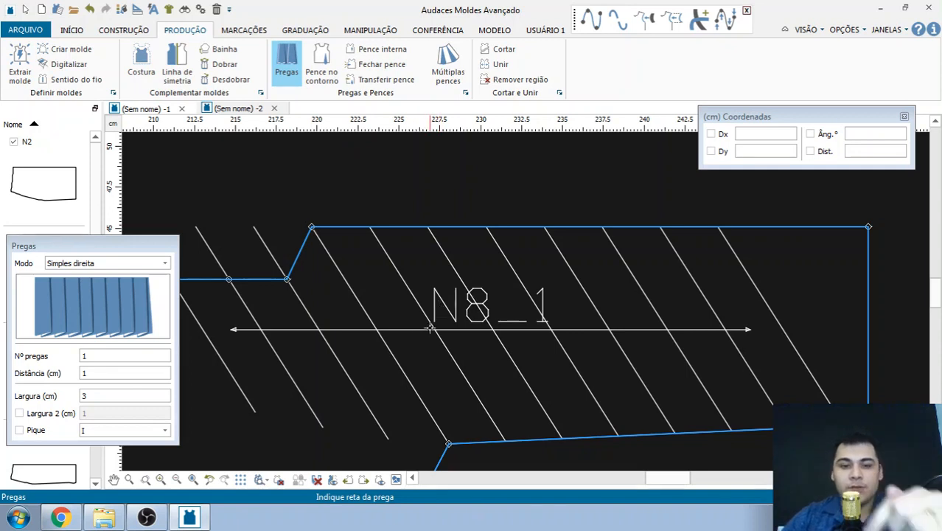
pyautogui.scroll(-1, 366, 233)
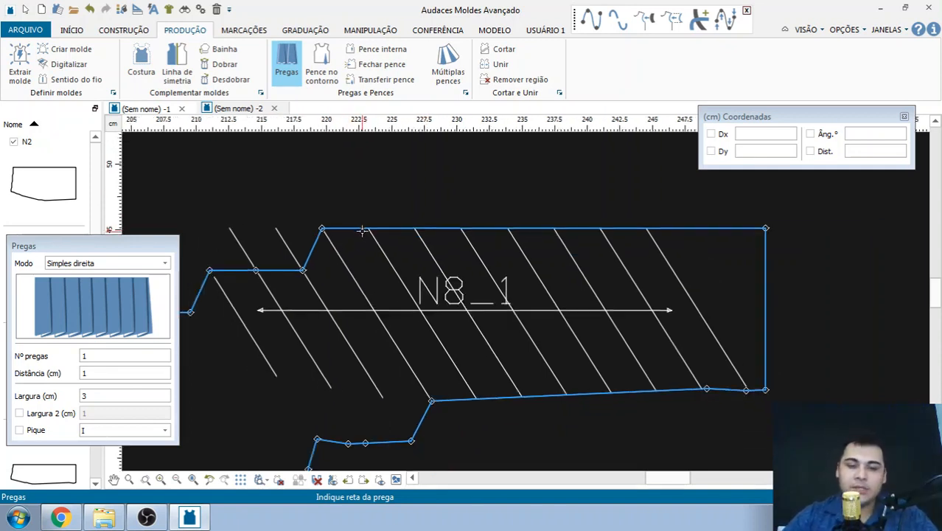
pyautogui.click(362, 231)
# Apply single 3 cm Simples direita pleats to piece N8_1 along the next two diagonal lines
pyautogui.scroll(2, 358, 222)
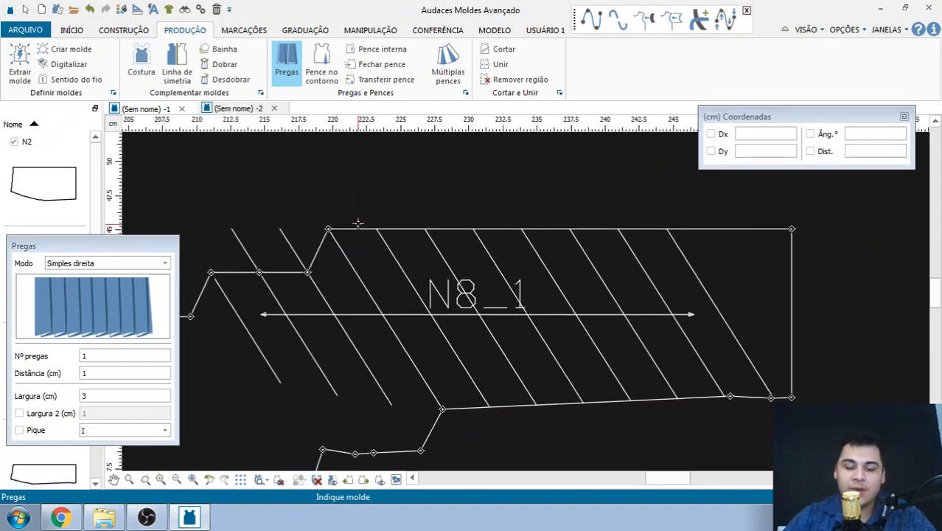
pyautogui.scroll(1, 355, 225)
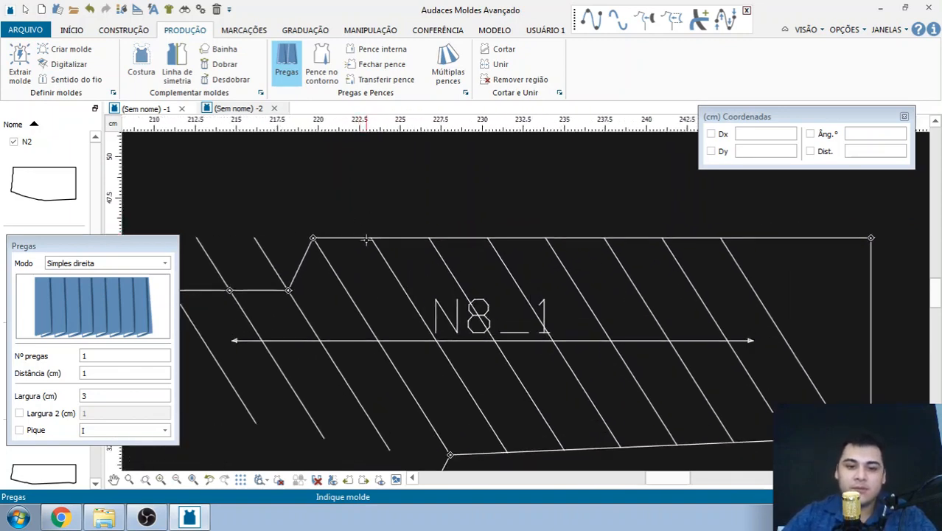
pyautogui.scroll(3, 369, 240)
pyautogui.scroll(-5, 401, 225)
pyautogui.scroll(1, 393, 229)
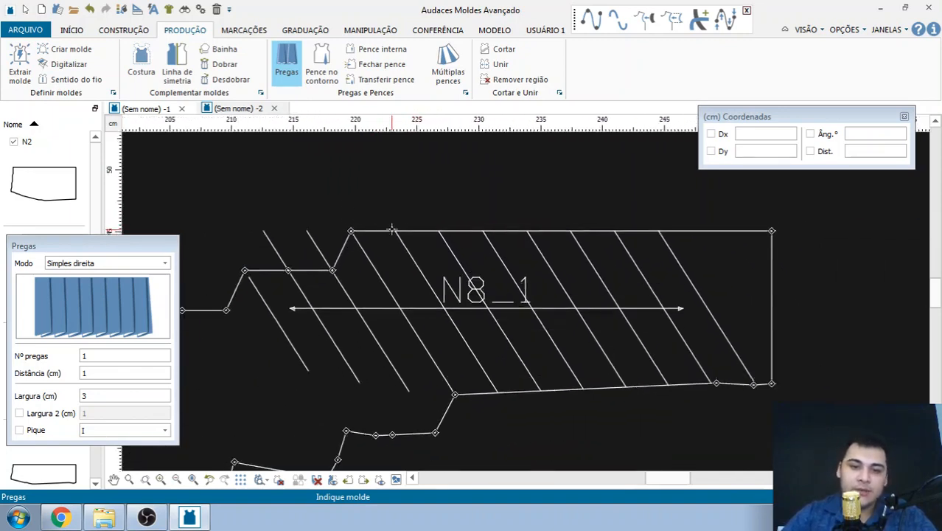
pyautogui.click(392, 231)
pyautogui.click(409, 253)
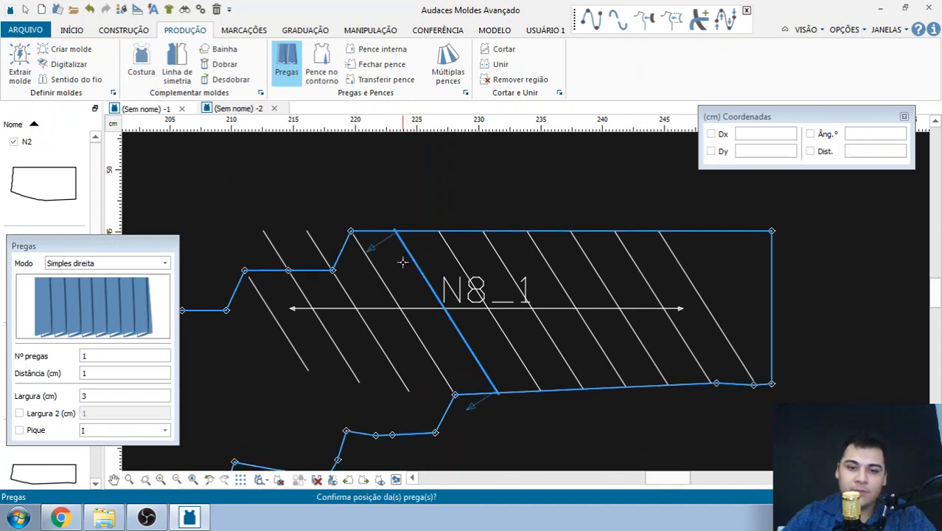
pyautogui.click(403, 261)
pyautogui.click(435, 234)
pyautogui.click(447, 242)
pyautogui.click(442, 256)
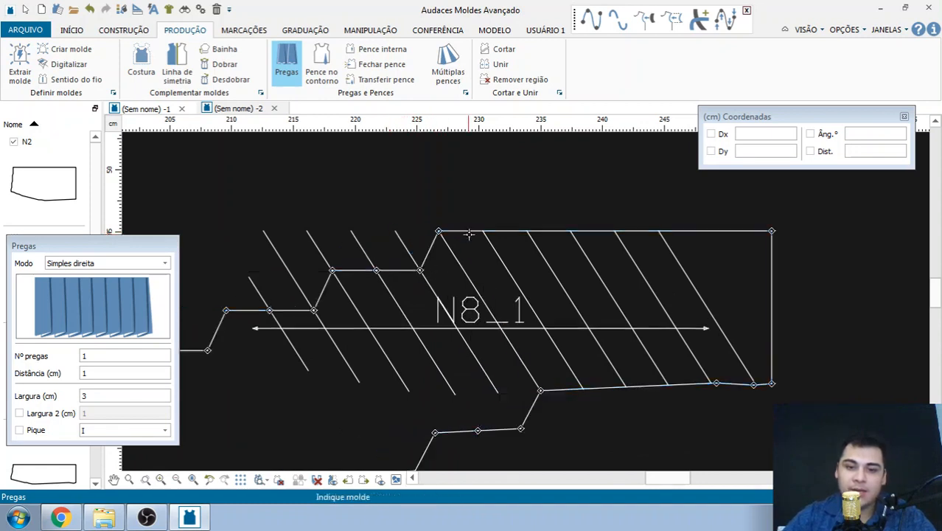
# Continue rightwards on N8_1, pleating its next three diagonal lines with the same 3 cm Simples direita setting
pyautogui.click(469, 234)
pyautogui.click(493, 245)
pyautogui.click(493, 246)
pyautogui.click(536, 246)
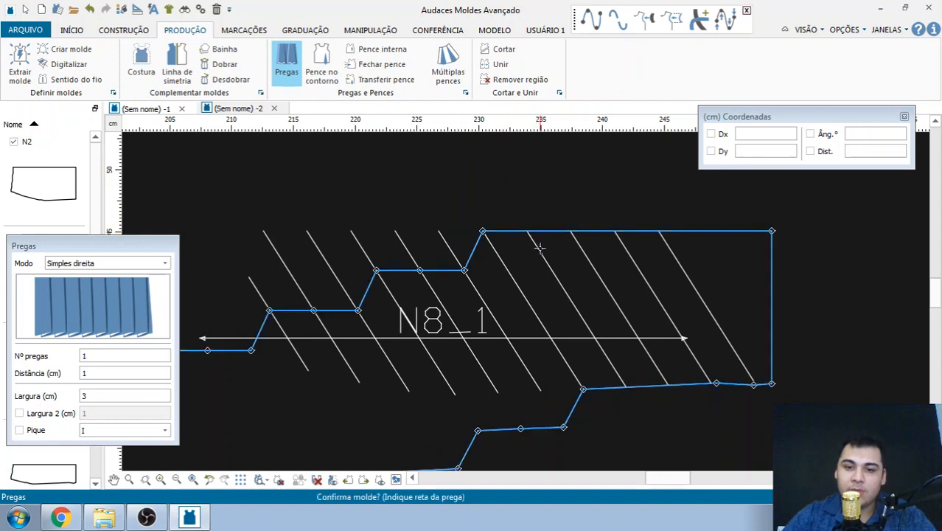
pyautogui.click(541, 252)
pyautogui.click(552, 239)
pyautogui.click(567, 240)
pyautogui.click(584, 247)
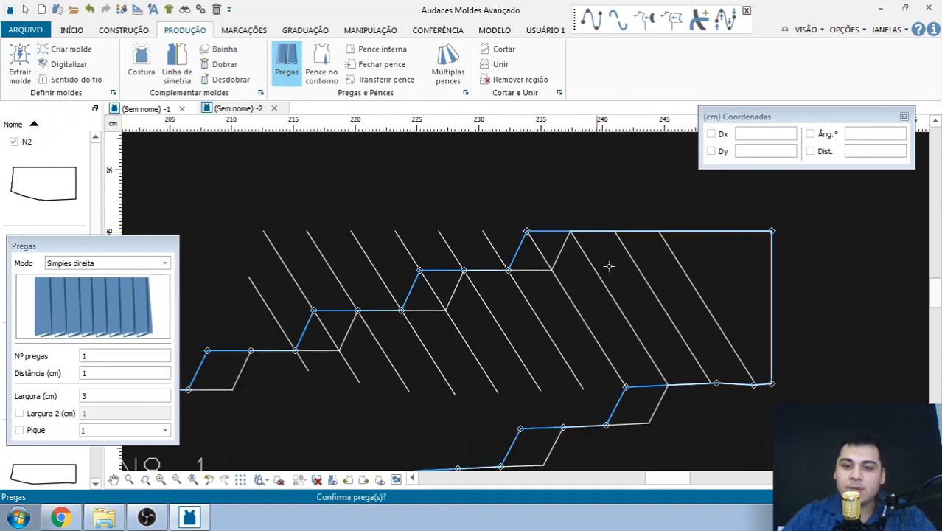
pyautogui.rightClick(609, 266)
# Apply 3 cm Simples direita pleats along the last two diagonal lines near N8_1's right edge, then leave the pleat tool
pyautogui.click(623, 231)
pyautogui.click(625, 247)
pyautogui.rightClick(621, 280)
pyautogui.rightClick(621, 279)
pyautogui.click(630, 231)
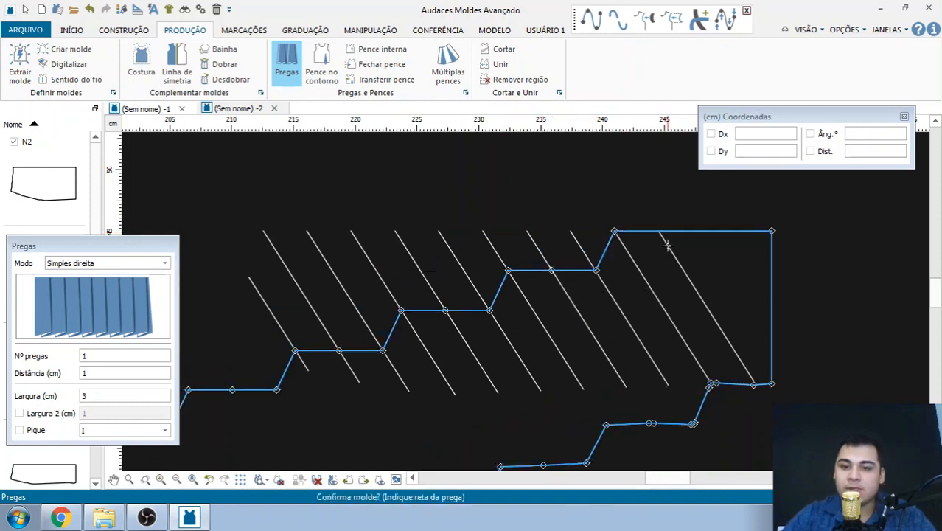
pyautogui.click(667, 245)
pyautogui.rightClick(610, 277)
pyautogui.rightClick(610, 277)
pyautogui.scroll(-3, 543, 252)
pyautogui.press('Escape')
# Delete the loose diagonal guide lines lying over the pleated piece N8_1
pyautogui.moveTo(379, 188); pyautogui.dragTo(741, 389)
pyautogui.press('Delete')
pyautogui.scroll(-1, 486, 283)
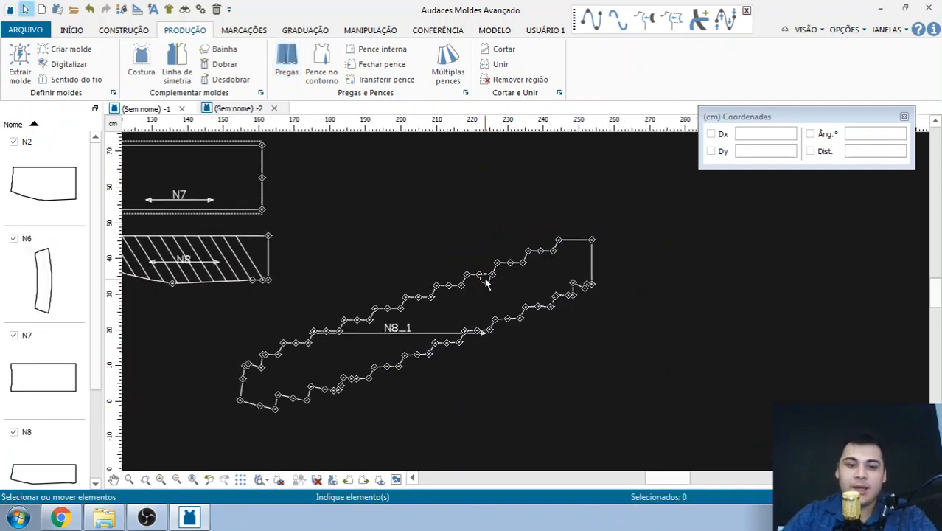
# Move the pleated piece N8_1 up and to the right, away from pieces N7 and N8
pyautogui.moveTo(486, 280); pyautogui.dragTo(565, 182)
pyautogui.scroll(-3, 358, 269)
pyautogui.scroll(9, 458, 204)
pyautogui.scroll(-4, 374, 263)
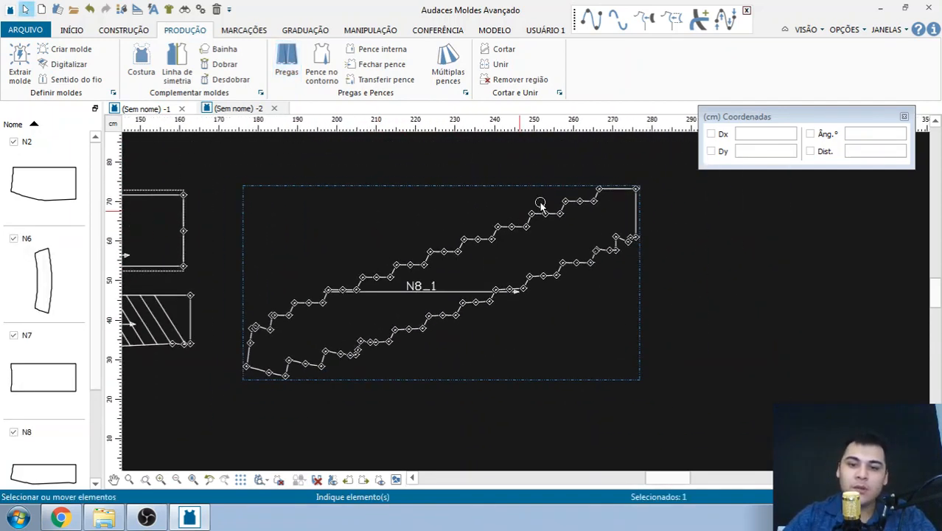
pyautogui.scroll(6, 579, 190)
pyautogui.click(562, 177)
pyautogui.scroll(-2, 562, 205)
pyautogui.scroll(4, 656, 189)
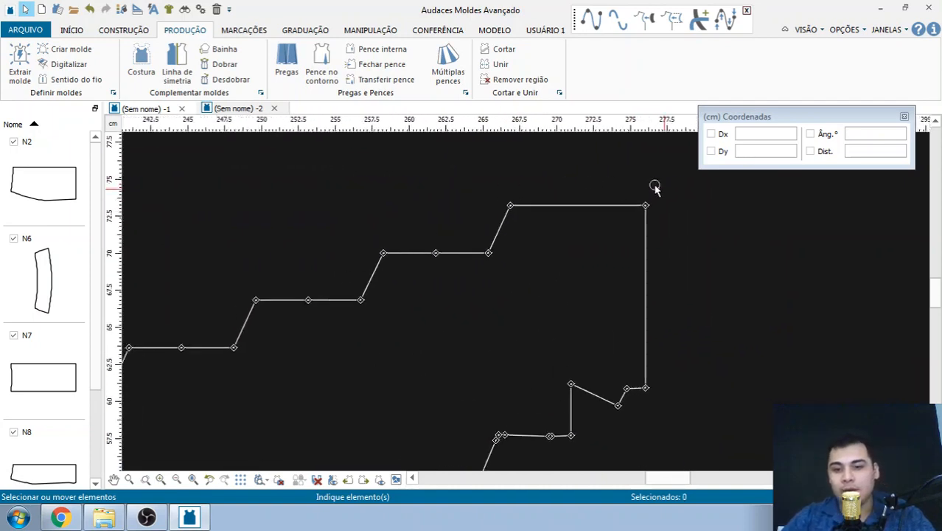
pyautogui.scroll(-6, 655, 189)
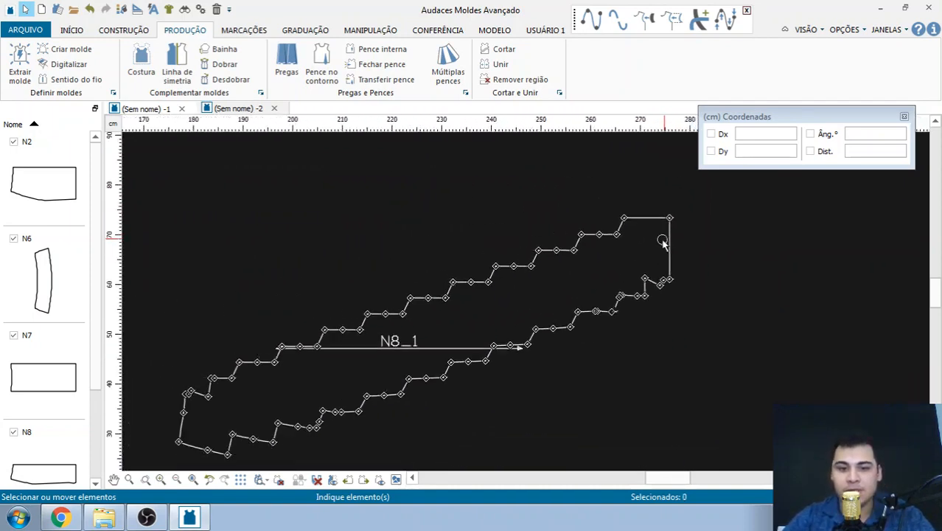
# Raise piece N8_1 about 15 cm further and deselect it
pyautogui.scroll(-5, 661, 243)
pyautogui.moveTo(510, 280); pyautogui.dragTo(510, 258)
pyautogui.scroll(2, 377, 249)
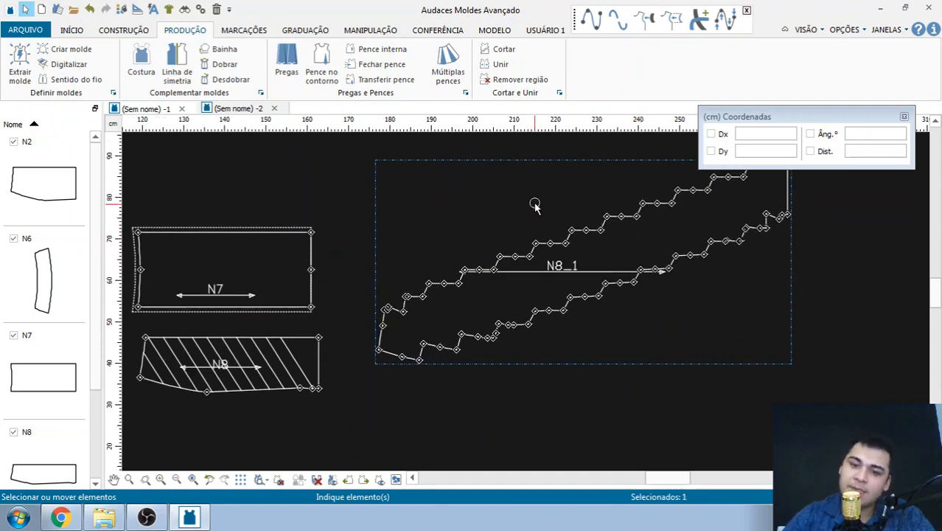
pyautogui.scroll(-1, 546, 192)
pyautogui.scroll(1, 553, 179)
pyautogui.scroll(-2, 406, 271)
pyautogui.scroll(4, 507, 188)
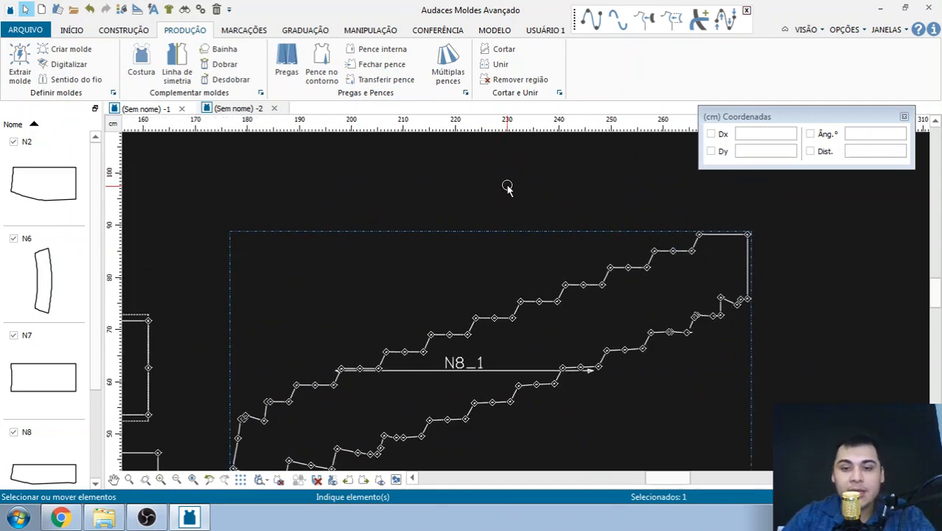
pyautogui.click(507, 188)
pyautogui.scroll(-1, 429, 255)
pyautogui.scroll(1, 316, 333)
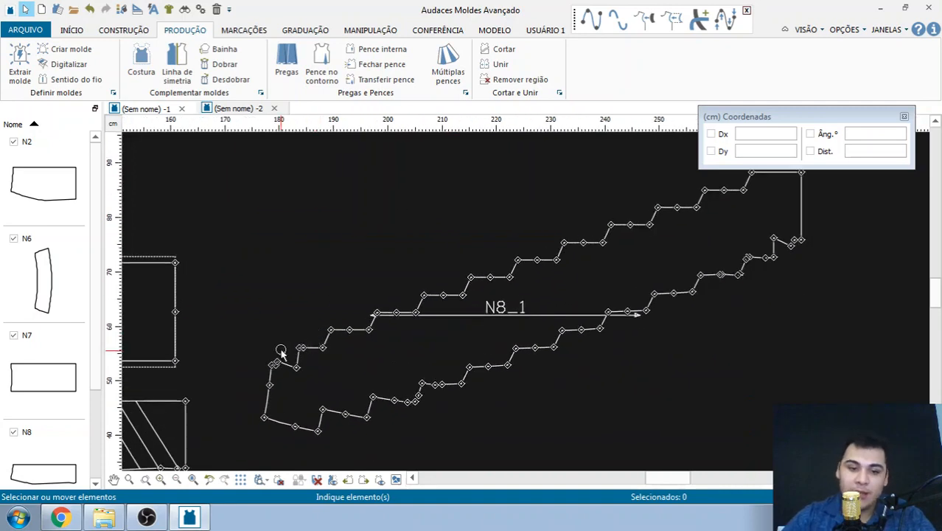
# Examine the stepped contour at the left end of piece N8_1
pyautogui.scroll(2, 271, 387)
pyautogui.scroll(-1, 289, 302)
pyautogui.scroll(1, 292, 300)
pyautogui.scroll(-1, 293, 300)
pyautogui.scroll(2, 272, 293)
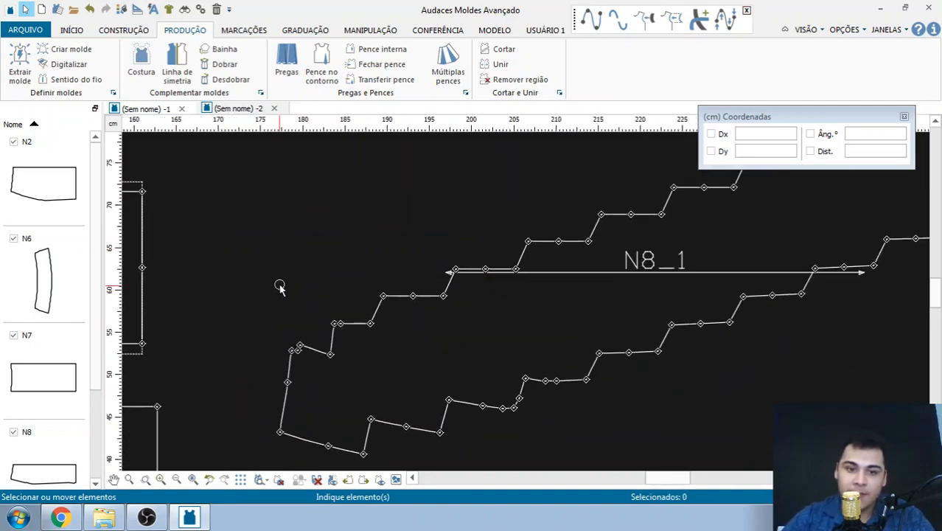
pyautogui.scroll(-1, 288, 302)
pyautogui.scroll(1, 292, 313)
pyautogui.scroll(-1, 265, 305)
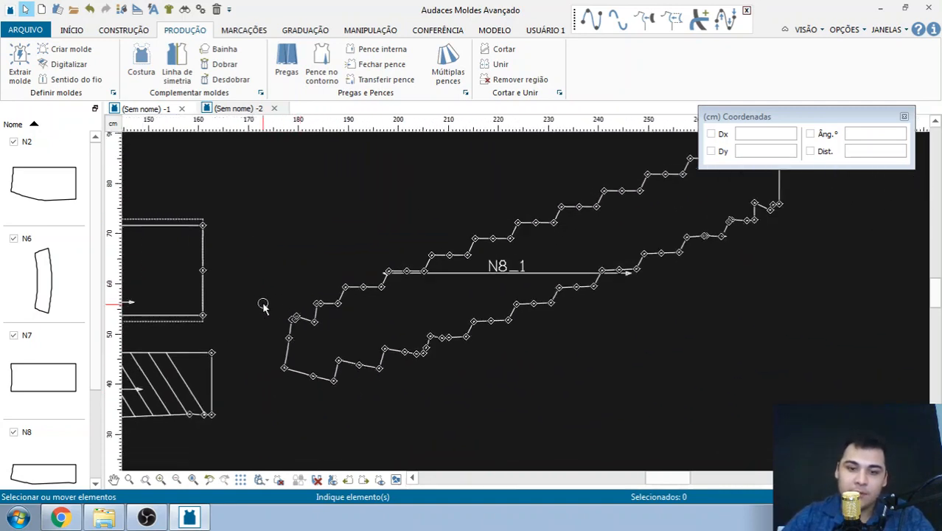
pyautogui.scroll(1, 263, 307)
pyautogui.click(546, 29)
pyautogui.click(20, 63)
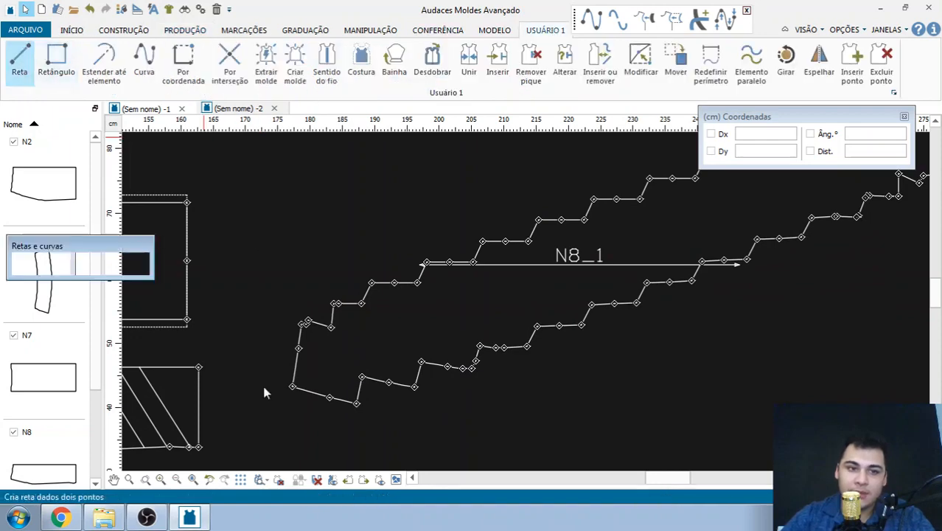
pyautogui.scroll(-4, 313, 321)
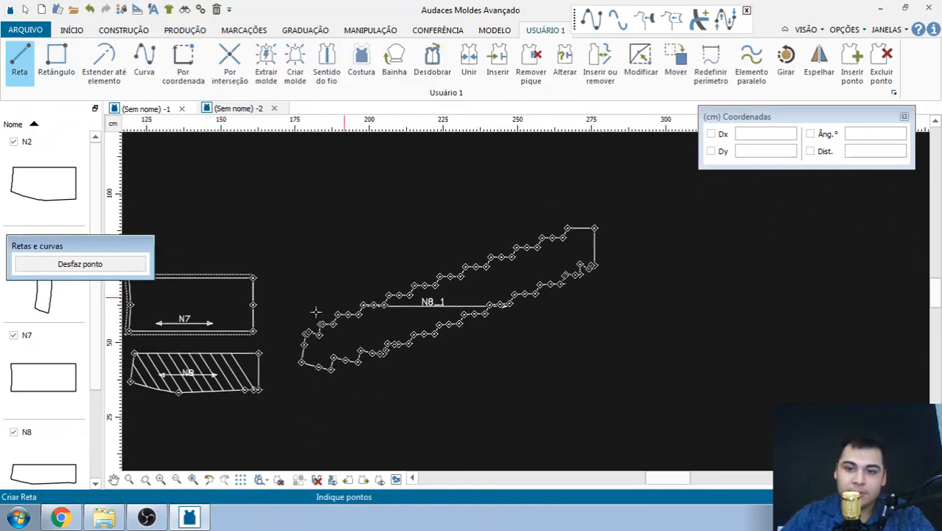
pyautogui.scroll(4, 310, 346)
pyautogui.press('Escape')
pyautogui.scroll(-2, 361, 331)
pyautogui.scroll(1, 343, 272)
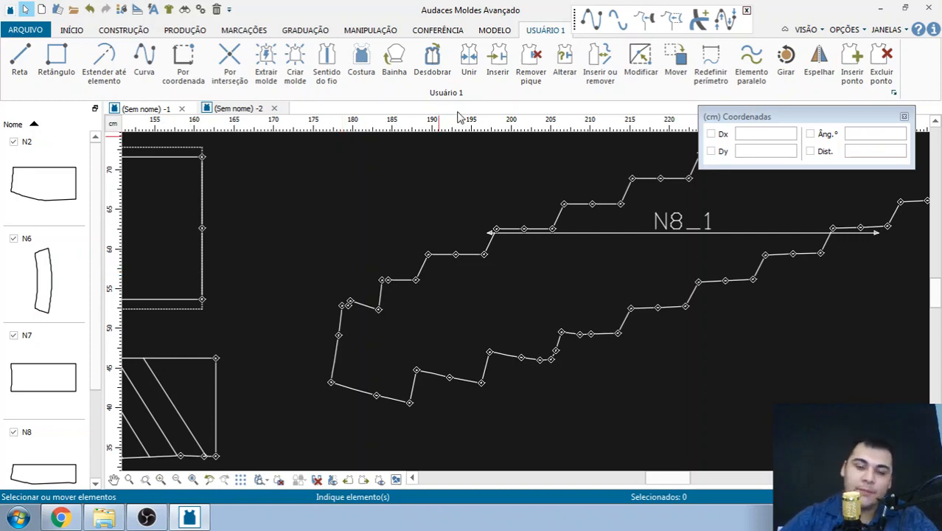
# Move piece N8_1 to the free area directly below piece N8 and deselect it
pyautogui.scroll(-3, 617, 338)
pyautogui.moveTo(668, 228); pyautogui.dragTo(498, 361)
pyautogui.scroll(4, 452, 416)
pyautogui.scroll(3, 410, 390)
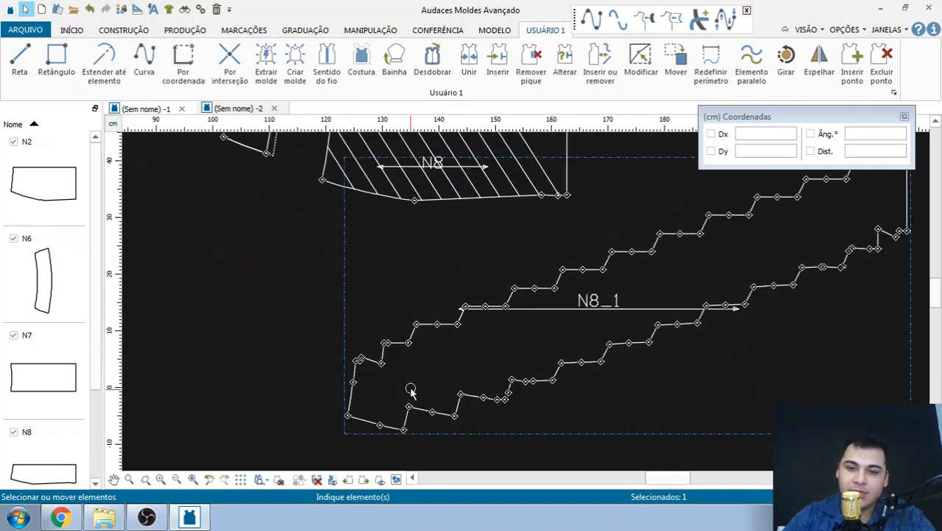
pyautogui.click(261, 227)
pyautogui.scroll(-2, 267, 231)
pyautogui.scroll(3, 280, 310)
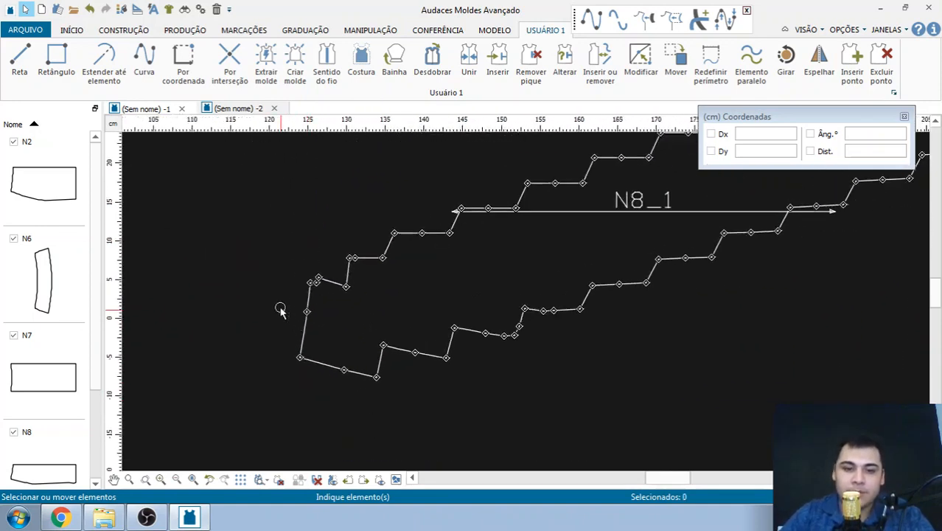
# Draw a straight line about 9 cm long between the intermediate points of N8_1's left and lower-left edges, and move it outside the piece
pyautogui.click(19, 59)
pyautogui.scroll(2, 271, 320)
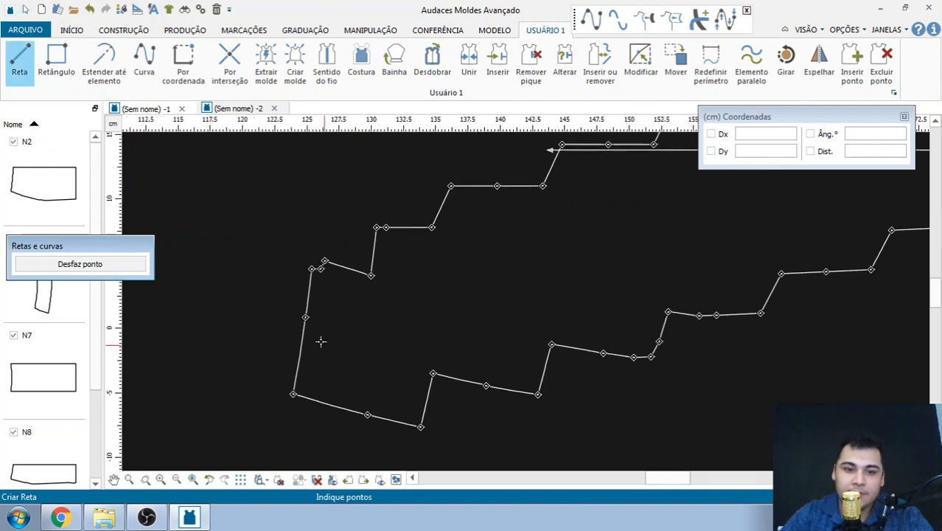
pyautogui.click(301, 310)
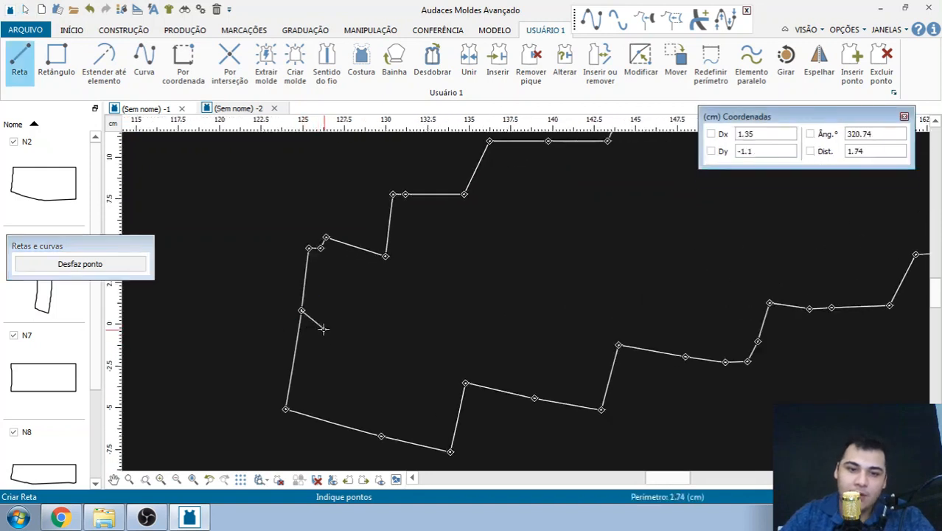
pyautogui.click(380, 435)
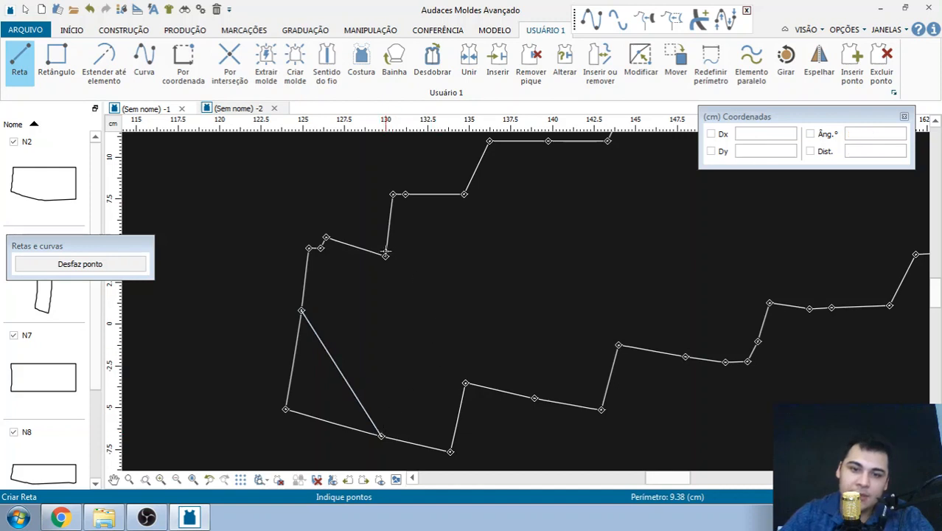
pyautogui.press('Escape')
pyautogui.moveTo(322, 347); pyautogui.dragTo(242, 359)
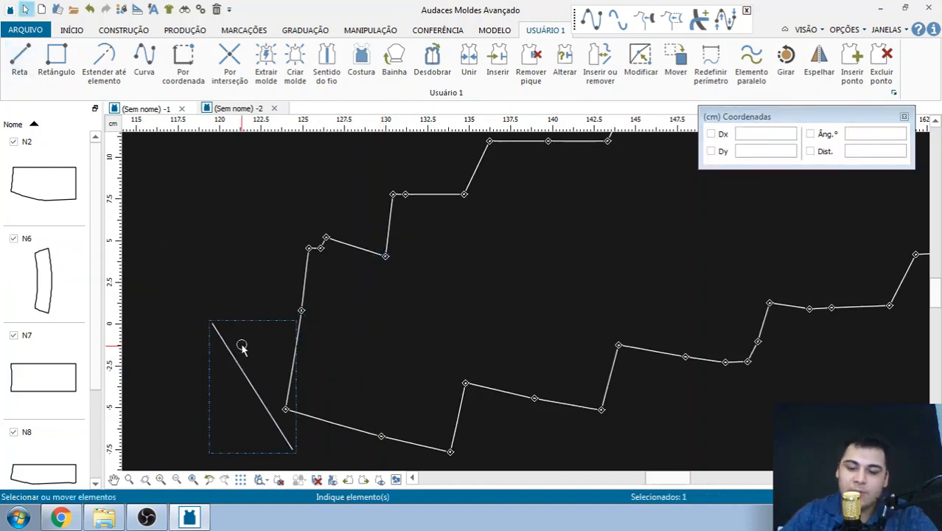
# Delete the loose diagonal outside N8_1 and draw a straight line about 9 cm long between the intermediate points of its left and lower-left edges
pyautogui.press('Delete')
pyautogui.click(19, 73)
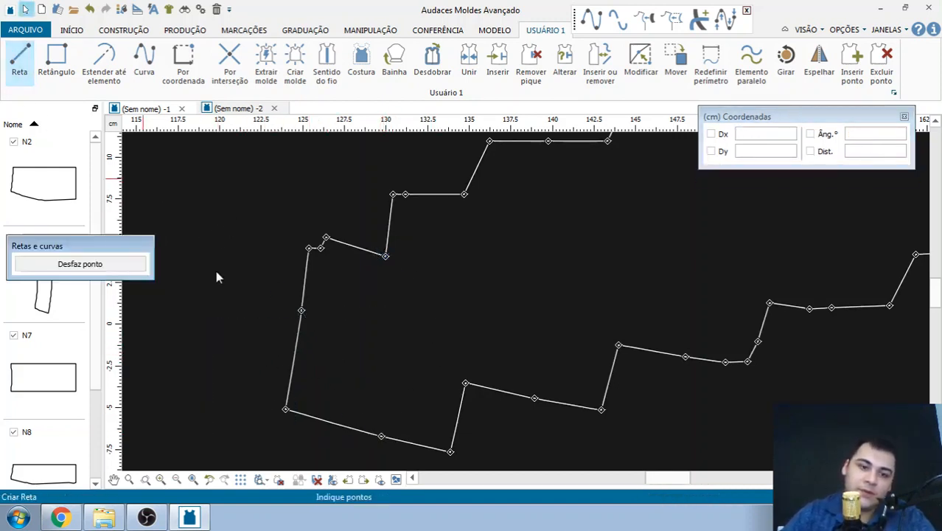
pyautogui.click(300, 312)
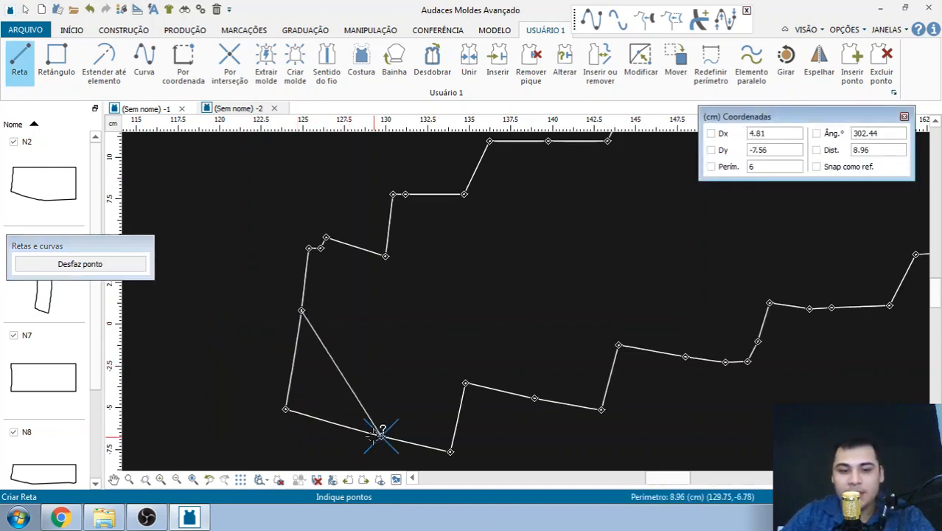
pyautogui.click(379, 435)
# Compare the first pleat line with piece N8 and draw a line about 6 cm long from N8_1's lower-left corner to its left edge's intermediate point
pyautogui.scroll(-1, 539, 406)
pyautogui.scroll(-3, 593, 331)
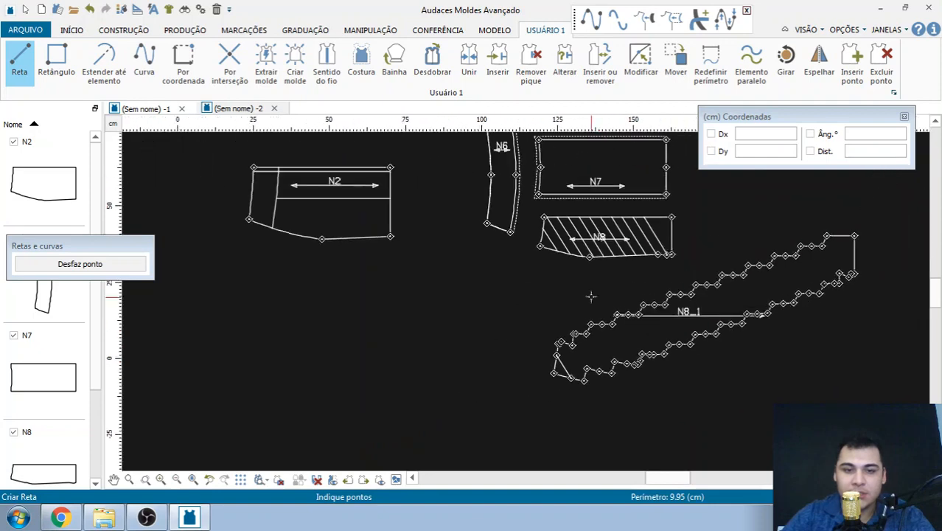
pyautogui.scroll(5, 516, 243)
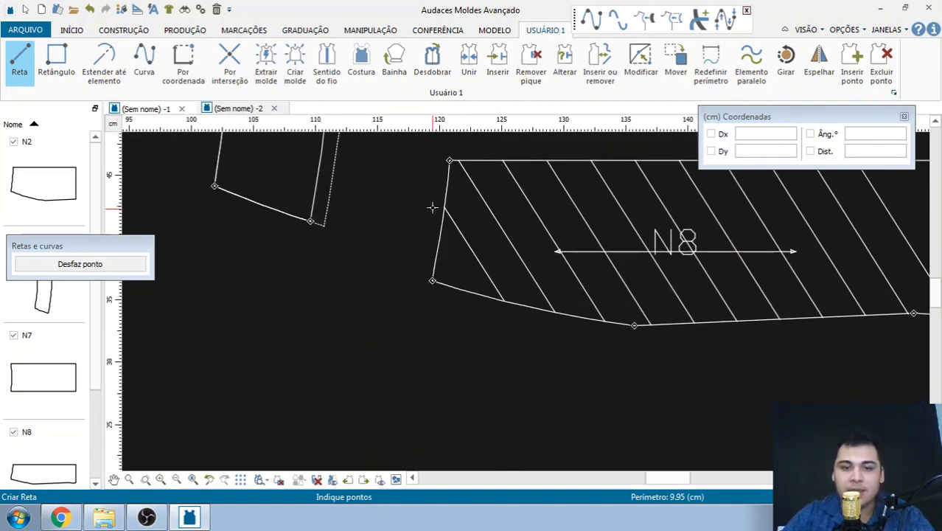
pyautogui.scroll(-2, 432, 207)
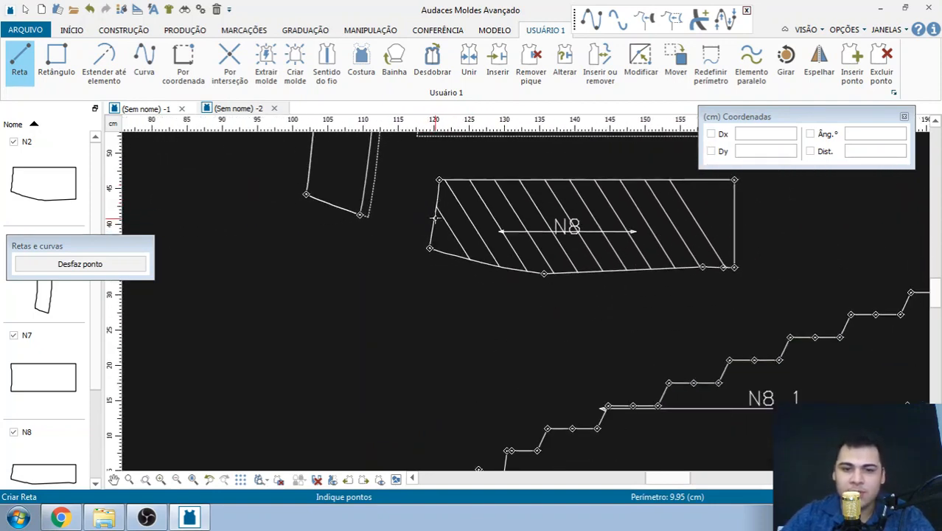
pyautogui.scroll(-2, 378, 153)
pyautogui.scroll(6, 424, 376)
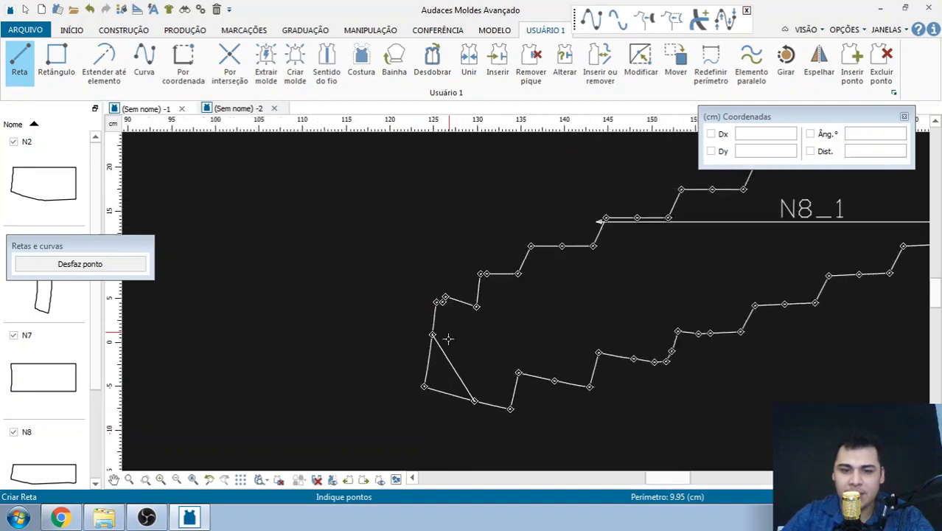
pyautogui.click(391, 393)
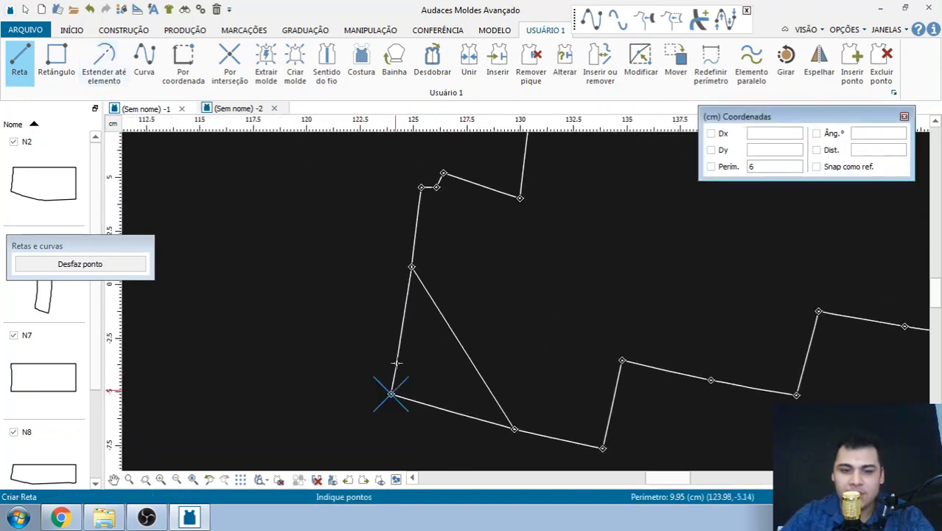
pyautogui.click(411, 269)
pyautogui.rightClick(411, 267)
pyautogui.scroll(-3, 412, 267)
pyautogui.scroll(4, 481, 347)
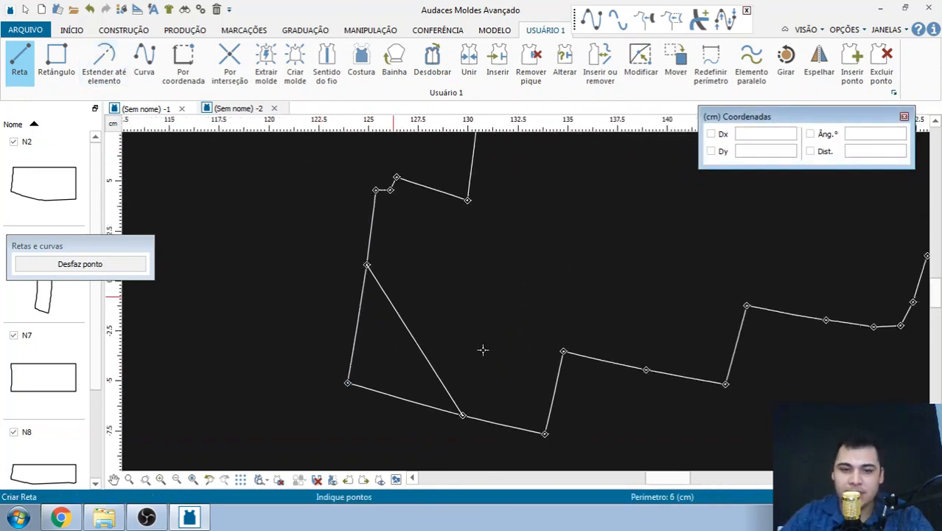
pyautogui.scroll(-1, 332, 358)
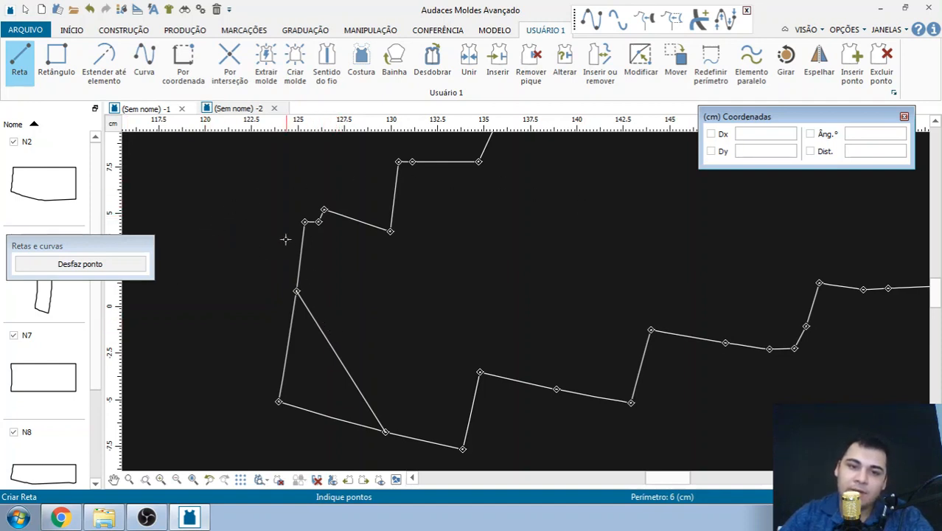
pyautogui.click(260, 207)
pyautogui.click(622, 203)
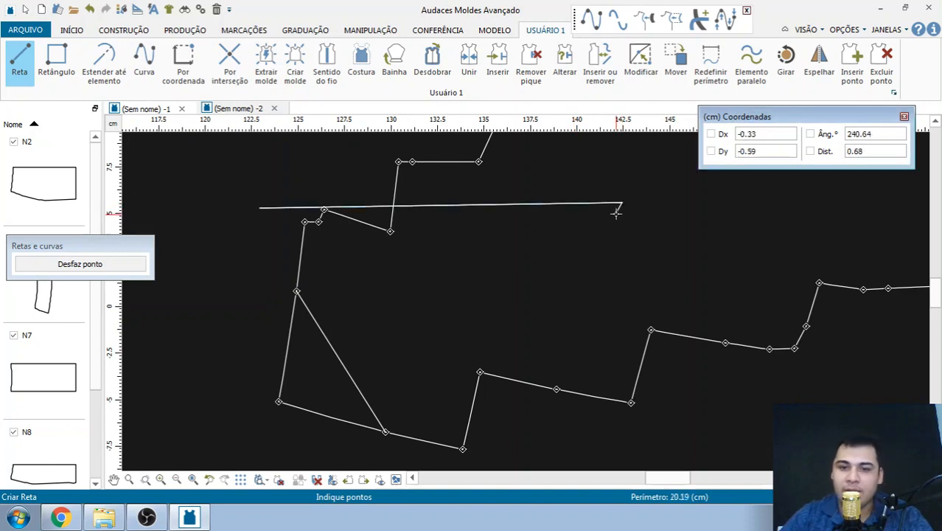
pyautogui.click(616, 213)
pyautogui.click(266, 224)
pyautogui.rightClick(266, 224)
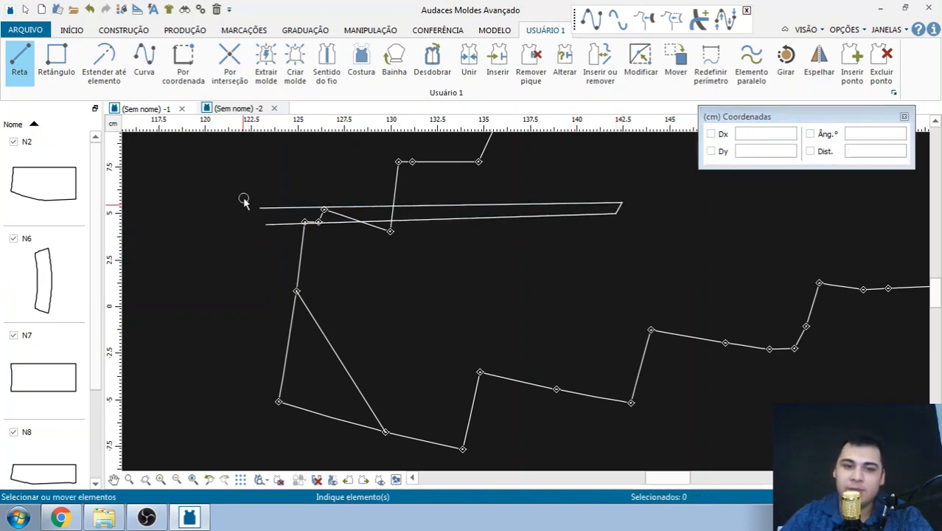
pyautogui.moveTo(241, 183); pyautogui.dragTo(711, 265)
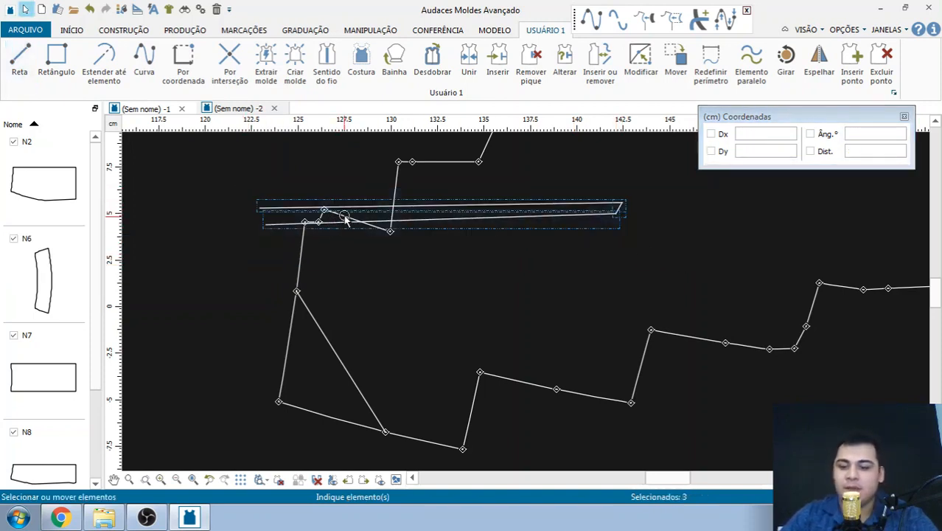
pyautogui.press('Delete')
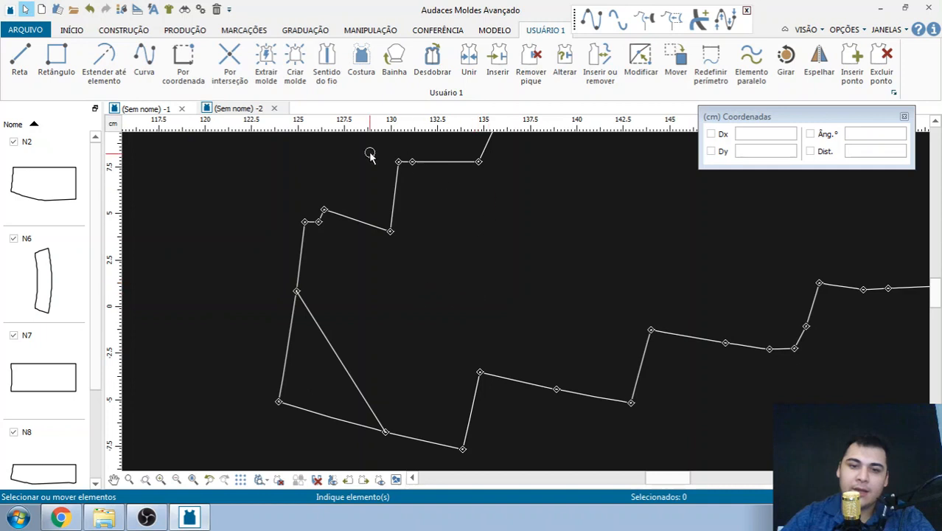
# Draw a straight line between the first inner corners of N8_1's upper and lower stepped edges, and start creating a parallel element
pyautogui.click(752, 62)
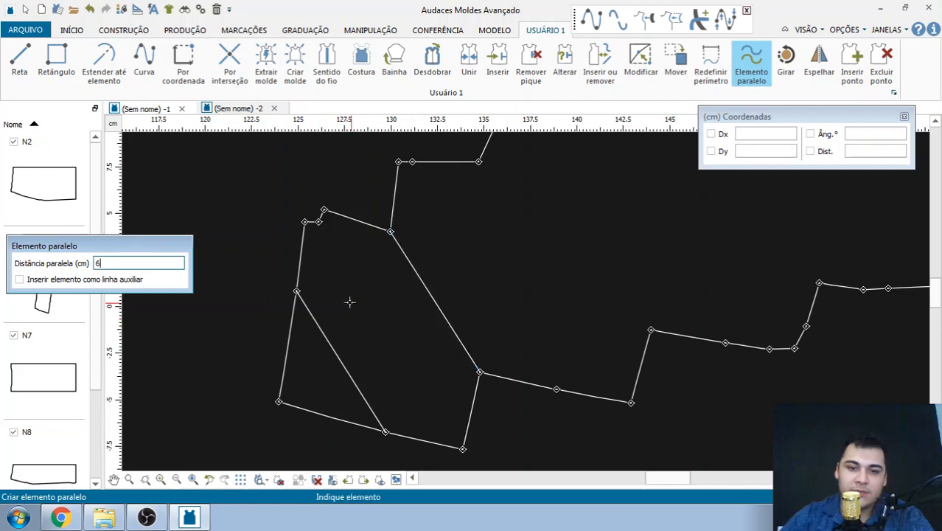
pyautogui.scroll(1, 403, 215)
pyautogui.scroll(1, 403, 215)
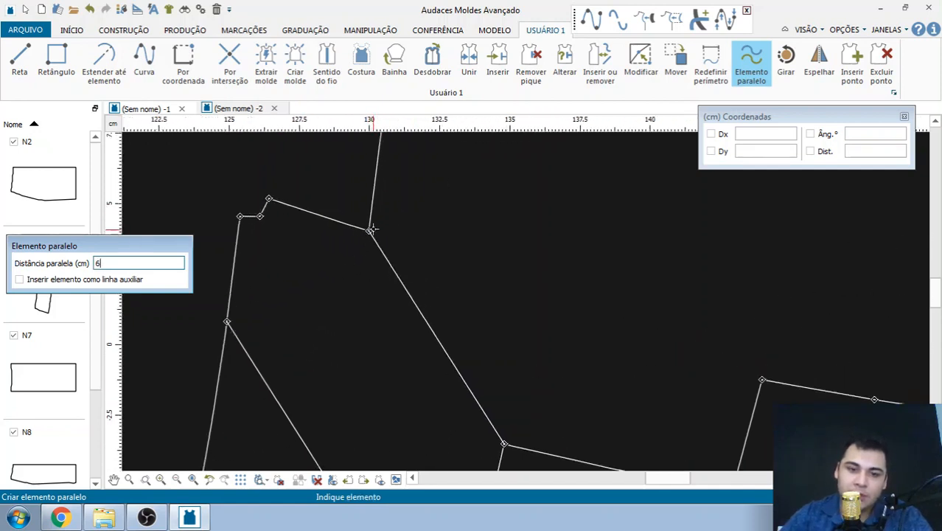
pyautogui.scroll(-1, 324, 224)
pyautogui.scroll(1, 362, 236)
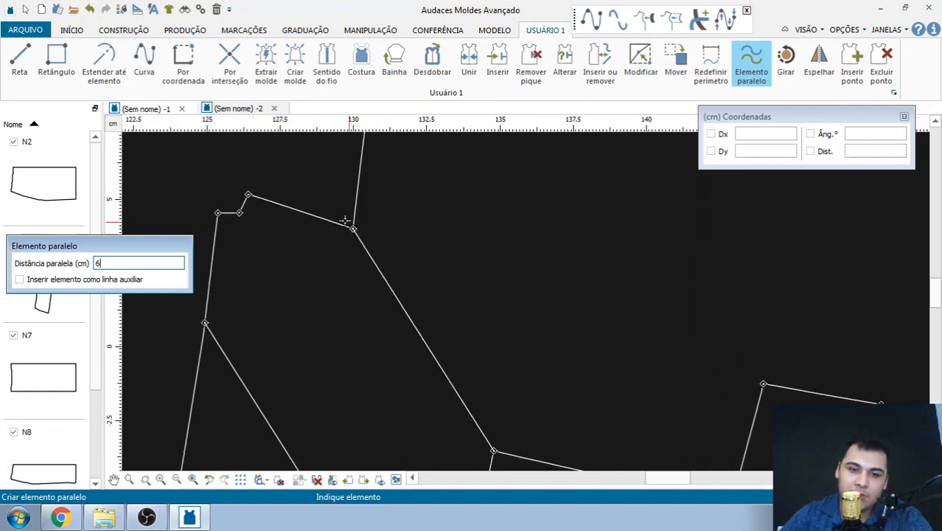
pyautogui.scroll(-1, 344, 220)
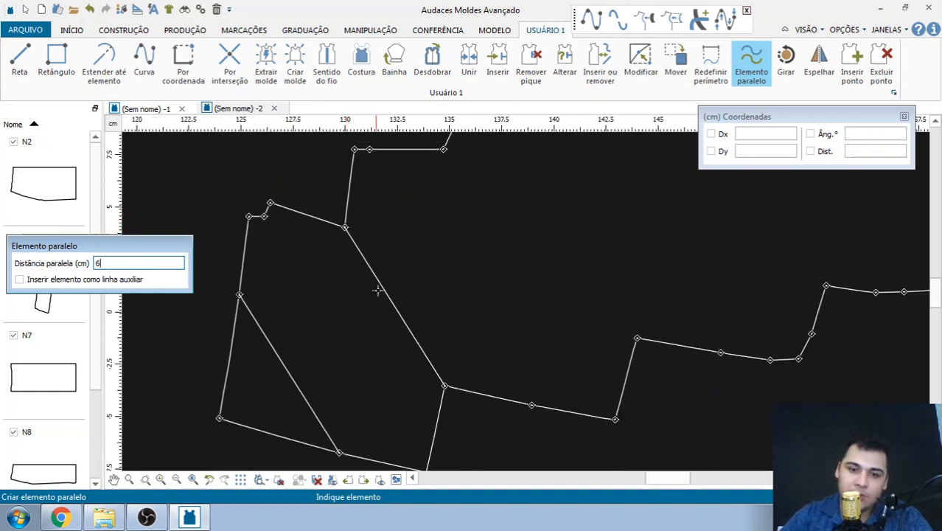
# Examine the first steps of N8_1's upper edge beside the new diagonal line
pyautogui.scroll(-1, 320, 270)
pyautogui.scroll(1, 391, 230)
pyautogui.scroll(-1, 293, 282)
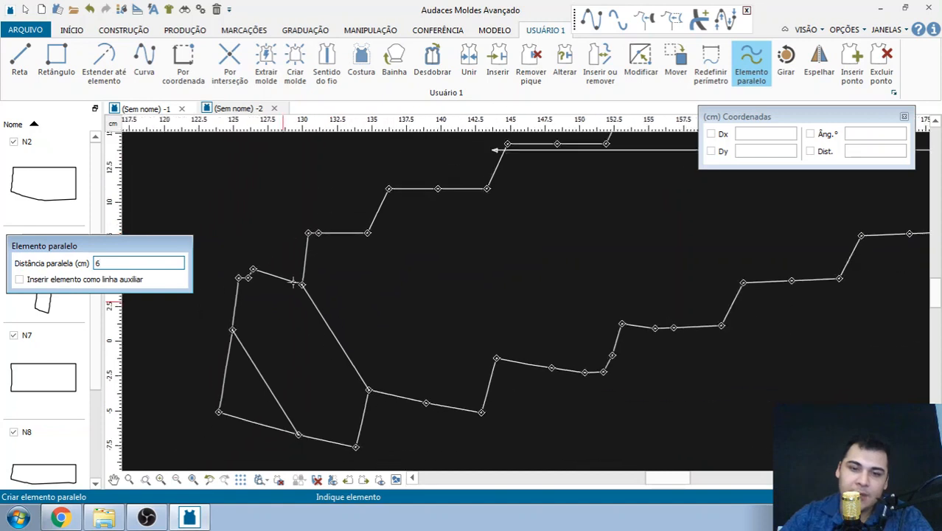
pyautogui.scroll(1, 293, 282)
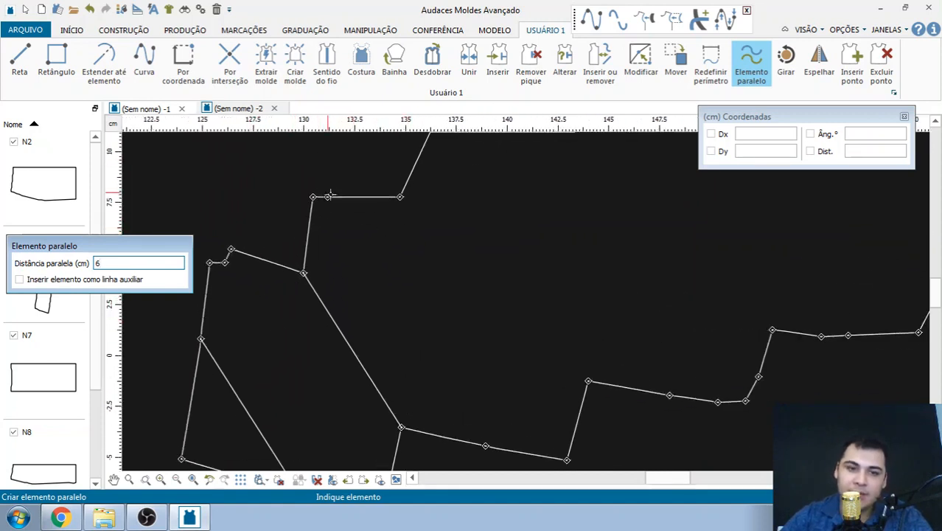
pyautogui.scroll(-1, 330, 195)
pyautogui.scroll(2, 320, 210)
pyautogui.scroll(-1, 318, 263)
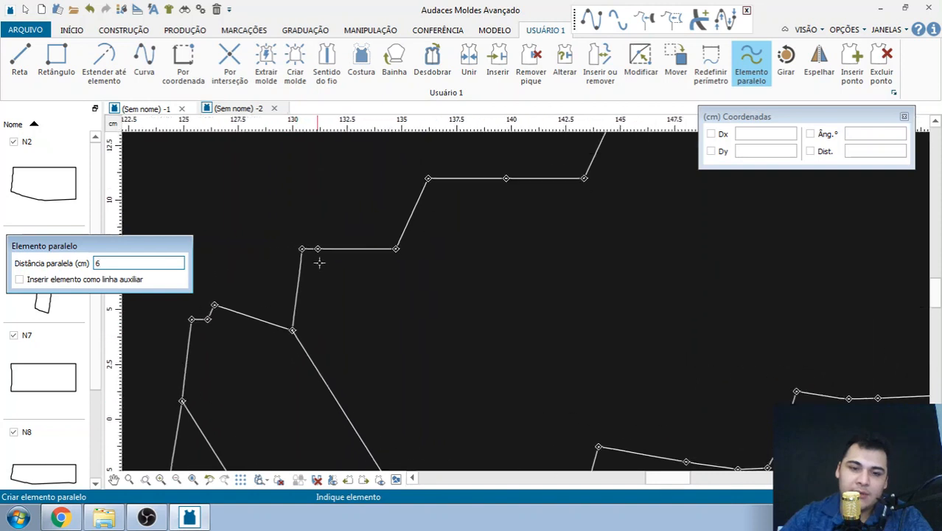
pyautogui.scroll(-2, 319, 262)
pyautogui.scroll(1, 309, 277)
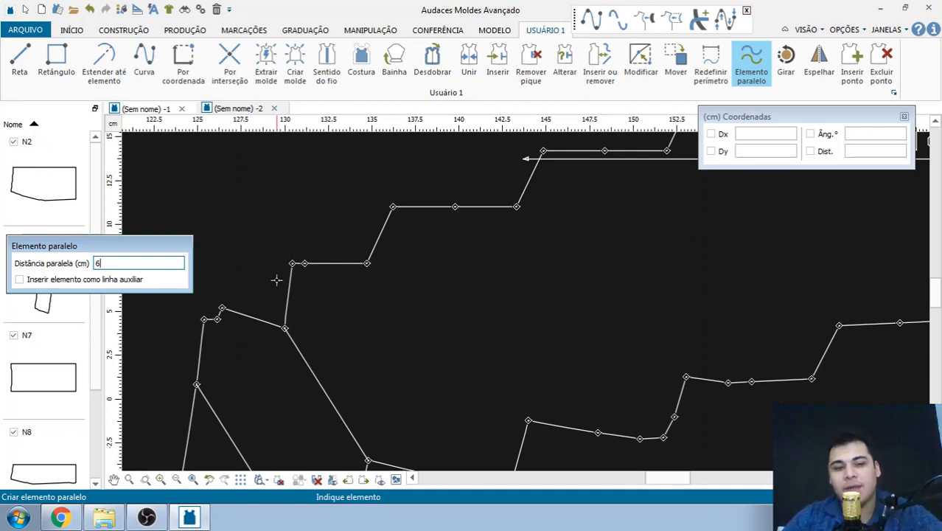
# Create a parallel of the line joining the two inner corners at a distance of 3 cm, towards the inside of N8_1
pyautogui.scroll(-1, 268, 299)
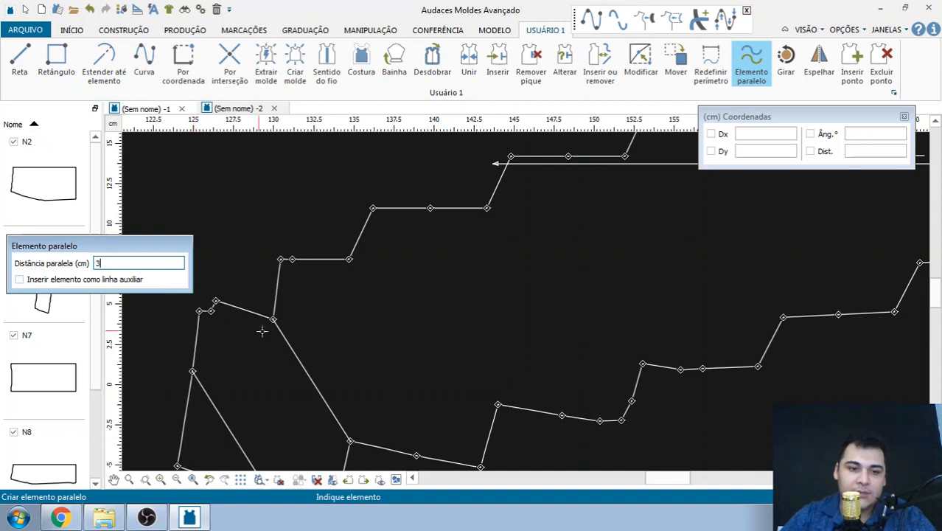
pyautogui.scroll(2, 262, 331)
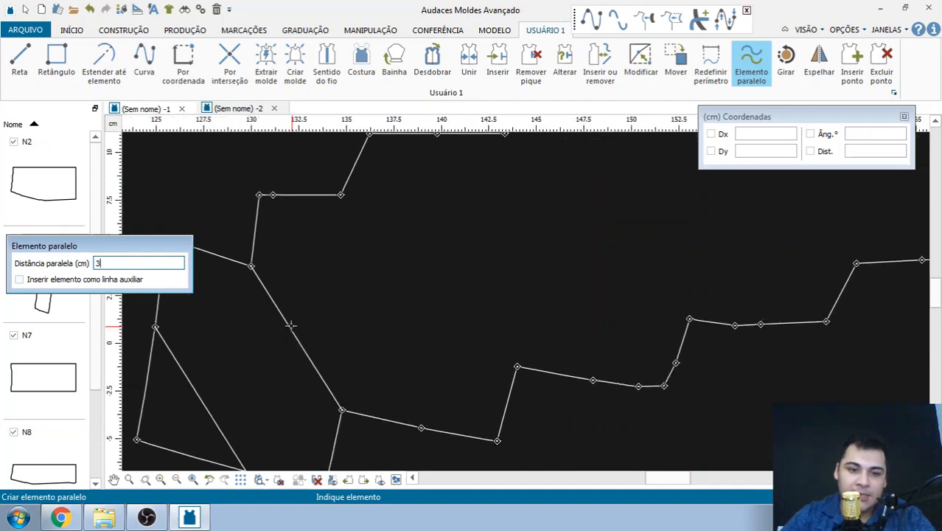
pyautogui.click(292, 325)
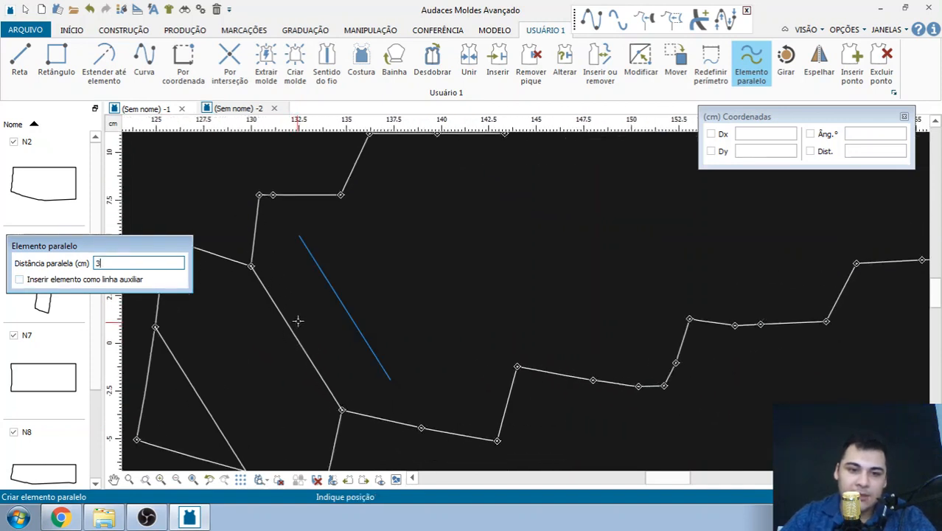
pyautogui.click(333, 292)
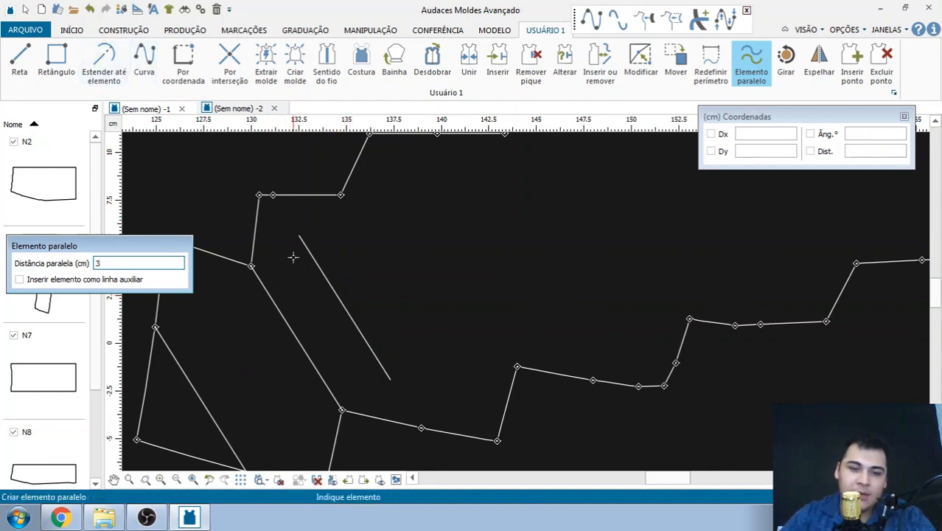
# Add a parallel line 6 cm beyond the newest diagonal and another 3 cm further, below the second step of N8_1's upper edge
pyautogui.scroll(-1, 292, 250)
pyautogui.scroll(1, 291, 240)
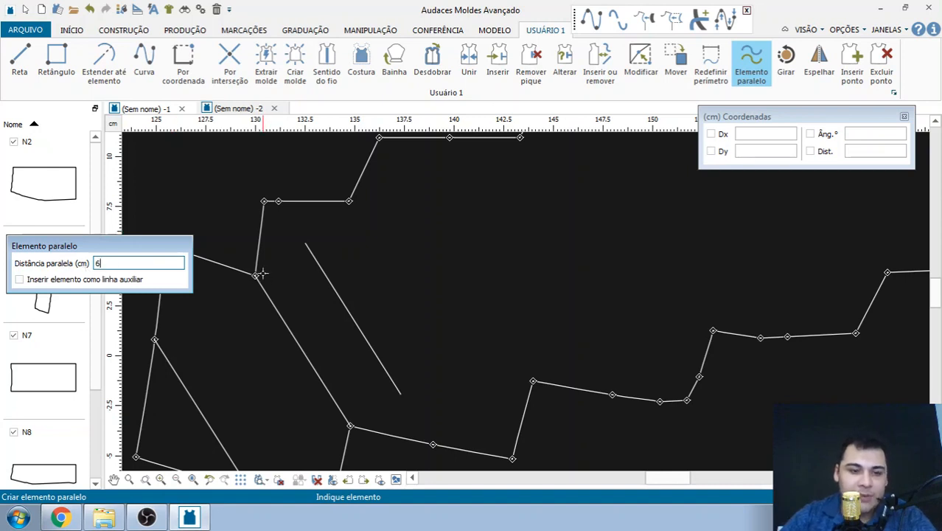
pyautogui.click(344, 301)
pyautogui.scroll(-2, 420, 237)
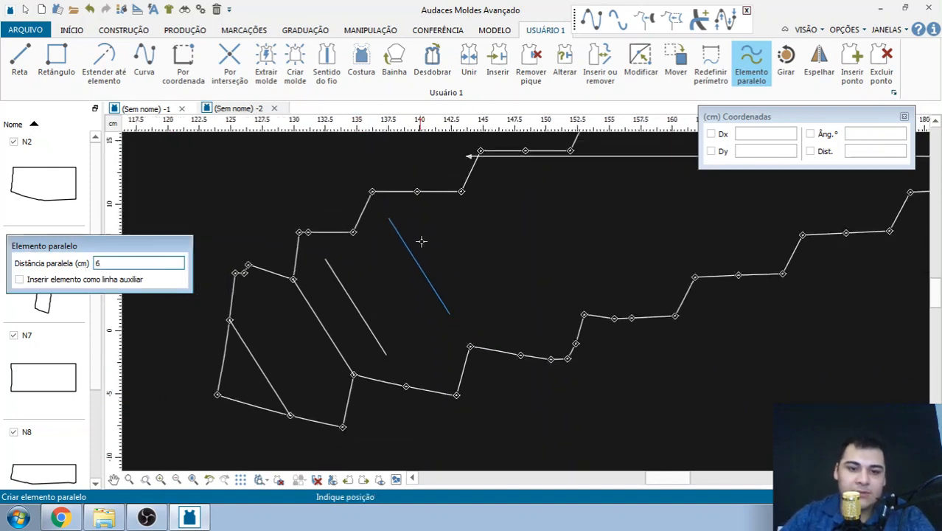
pyautogui.scroll(2, 427, 236)
pyautogui.click(424, 234)
pyautogui.scroll(-2, 358, 244)
pyautogui.scroll(2, 358, 258)
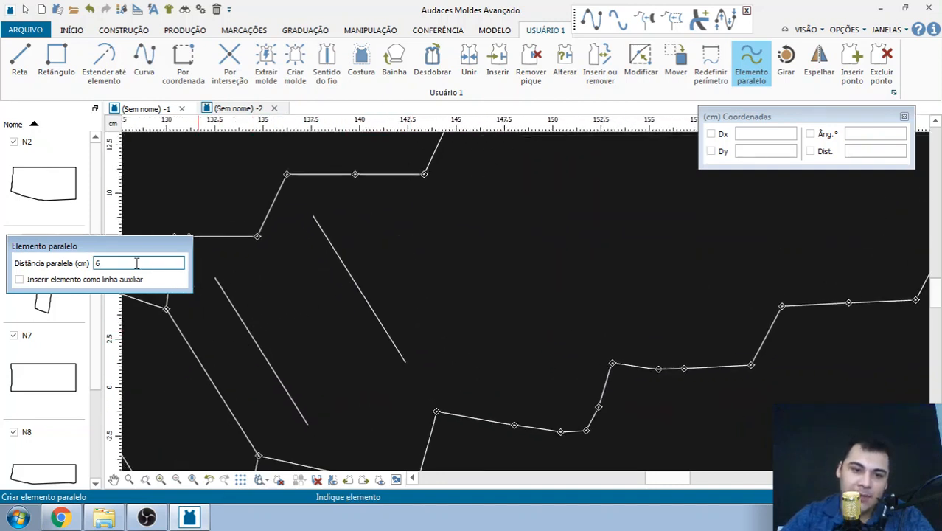
pyautogui.click(352, 277)
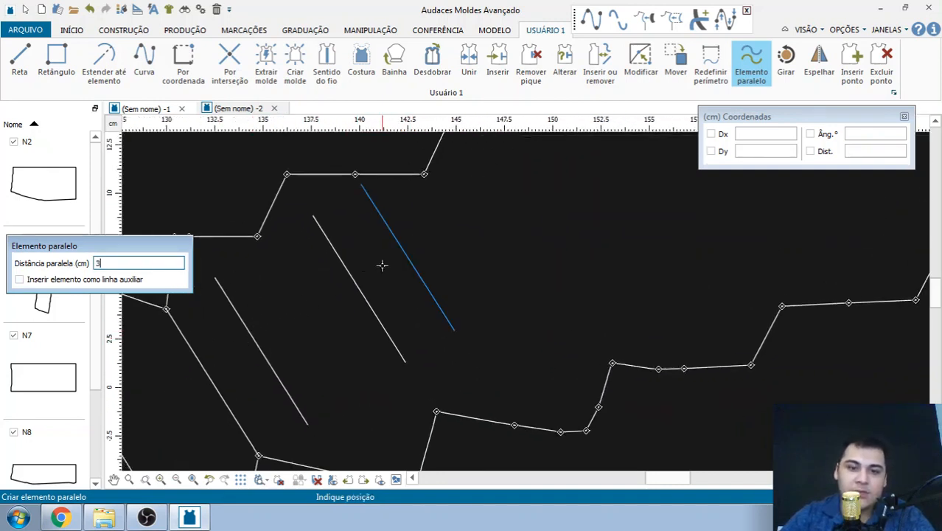
pyautogui.click(367, 261)
# Continue with a parallel line at 6 cm and another 3 cm further, at the third step beside the start of N8_1's grain line
pyautogui.scroll(-1, 324, 250)
pyautogui.scroll(1, 254, 194)
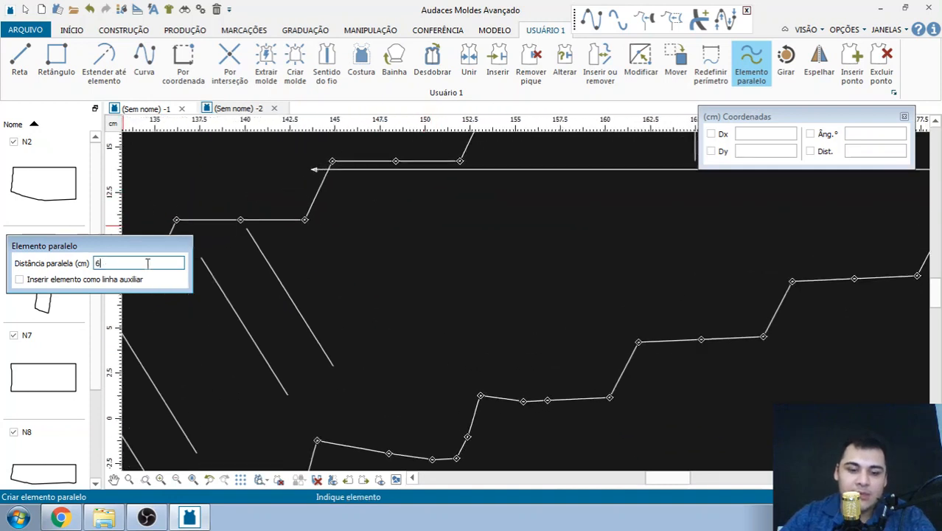
pyautogui.click(280, 283)
pyautogui.click(342, 257)
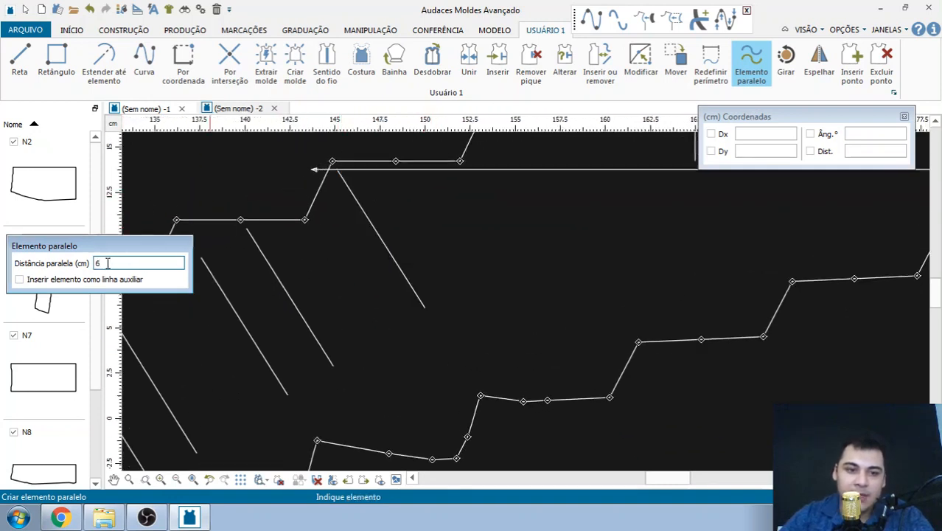
pyautogui.click(380, 228)
pyautogui.click(389, 225)
# Add the next pair of parallel diagonals at the fourth step of N8_1's upper edge, the first at 6 cm and the second 3 cm beyond it
pyautogui.scroll(-1, 387, 224)
pyautogui.scroll(2, 330, 204)
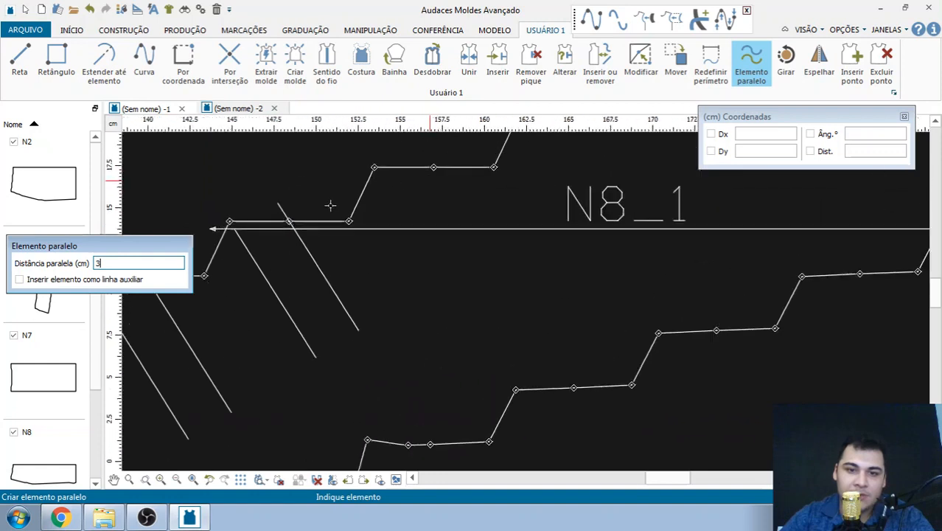
pyautogui.write('6')
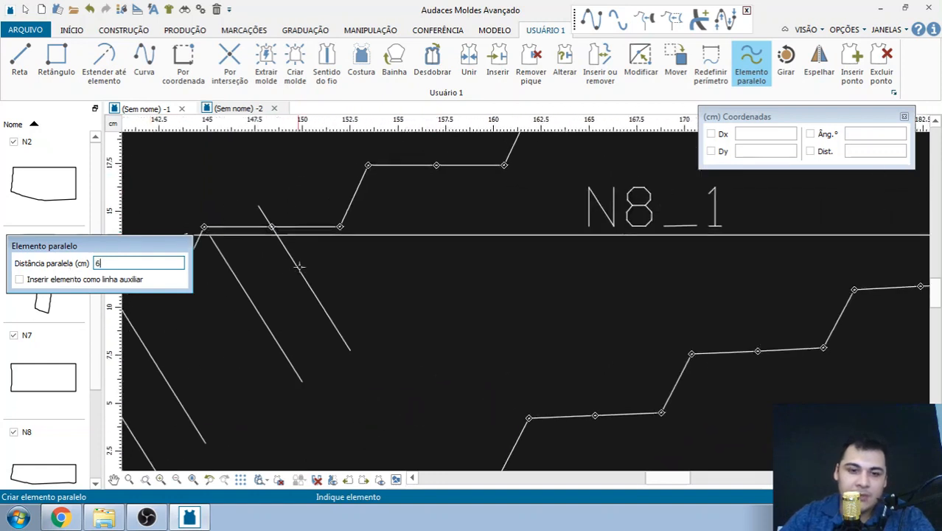
pyautogui.click(300, 267)
pyautogui.moveTo(141, 261); pyautogui.dragTo(87, 261)
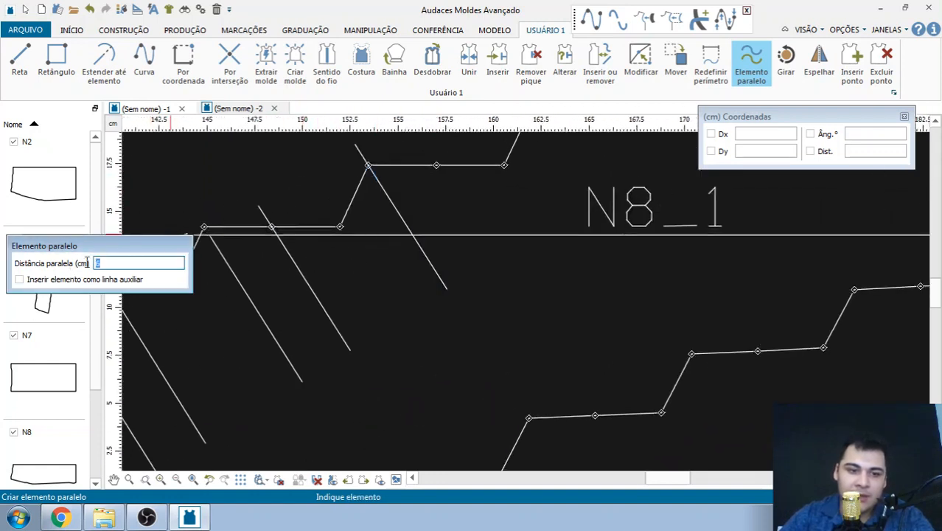
pyautogui.write('3')
pyautogui.click(399, 208)
pyautogui.click(476, 216)
pyautogui.scroll(-3, 541, 226)
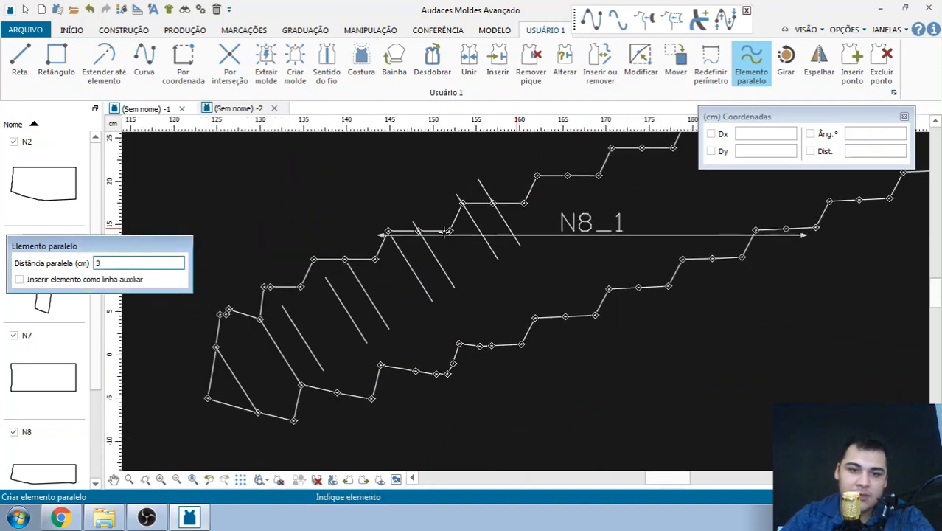
# Extend the lower ends of the first-step diagonal and the second step's two diagonals to N8_1's lower edge
pyautogui.click(104, 64)
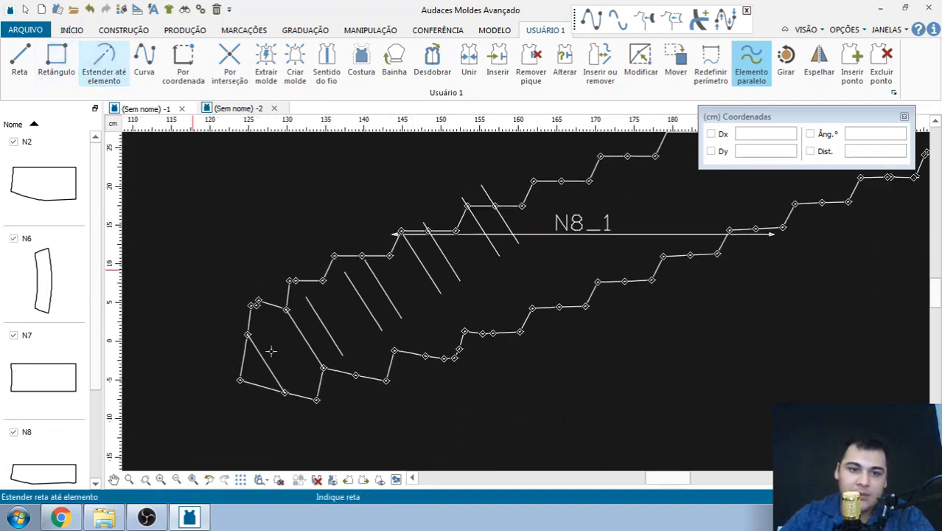
pyautogui.click(335, 347)
pyautogui.click(350, 372)
pyautogui.click(376, 325)
pyautogui.click(411, 352)
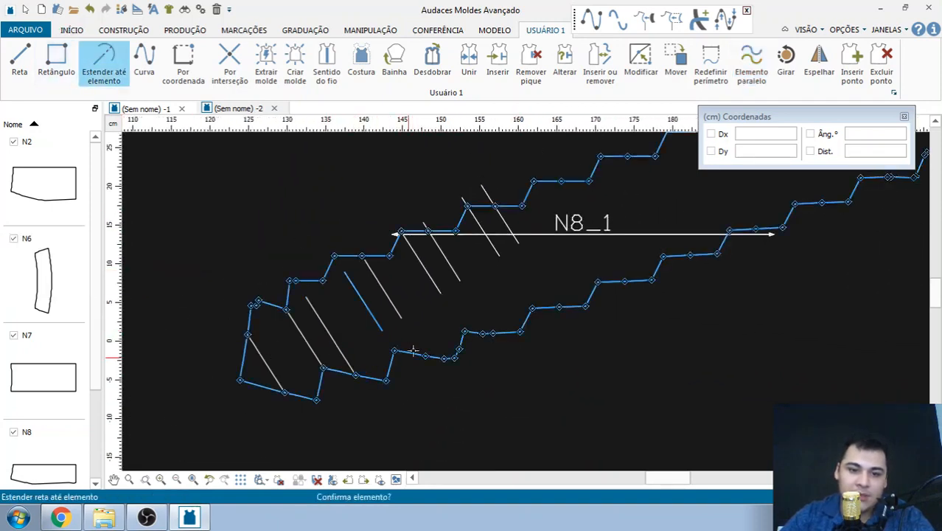
pyautogui.click(412, 352)
pyautogui.scroll(3, 416, 324)
pyautogui.click(388, 312)
pyautogui.click(438, 377)
pyautogui.click(438, 377)
# Extend both diagonals at the third step down to N8_1's lower edge
pyautogui.click(447, 283)
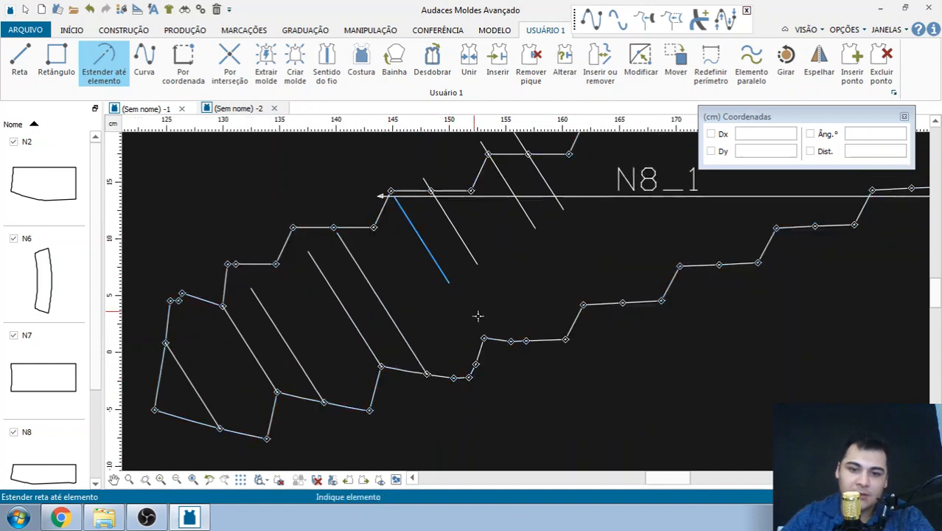
pyautogui.click(490, 339)
pyautogui.click(490, 339)
pyautogui.click(477, 260)
pyautogui.click(546, 336)
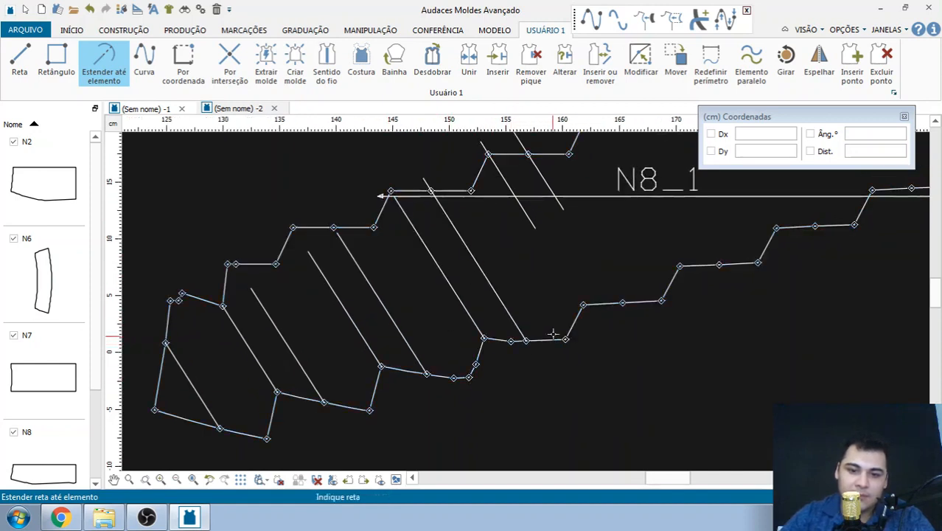
# Extend the two diagonals at the fourth step down to N8_1's lower edge
pyautogui.click(534, 222)
pyautogui.click(584, 304)
pyautogui.click(584, 304)
pyautogui.click(561, 208)
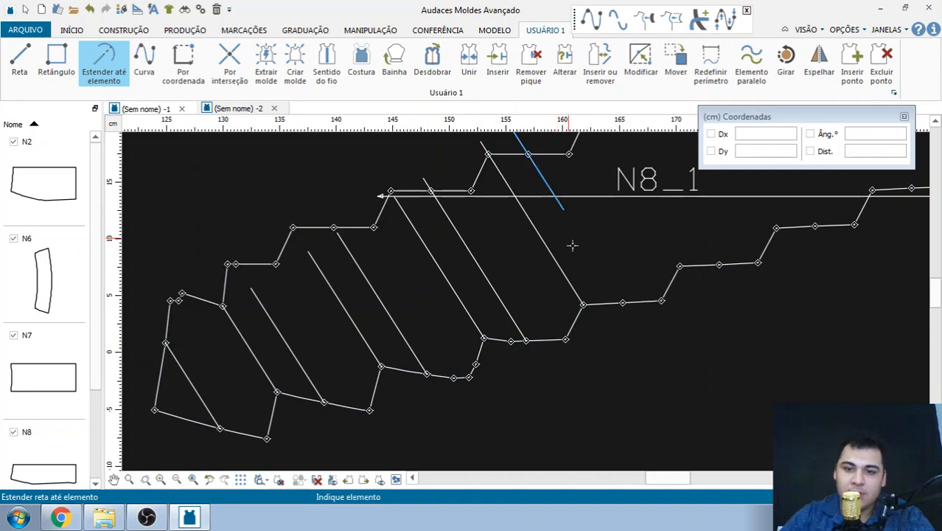
pyautogui.click(626, 304)
pyautogui.click(627, 304)
# Trim the protruding upper ends of the fourth step's two diagonals to N8_1's upper edge with Extend to element
pyautogui.scroll(-3, 600, 273)
pyautogui.scroll(3, 568, 191)
pyautogui.click(541, 214)
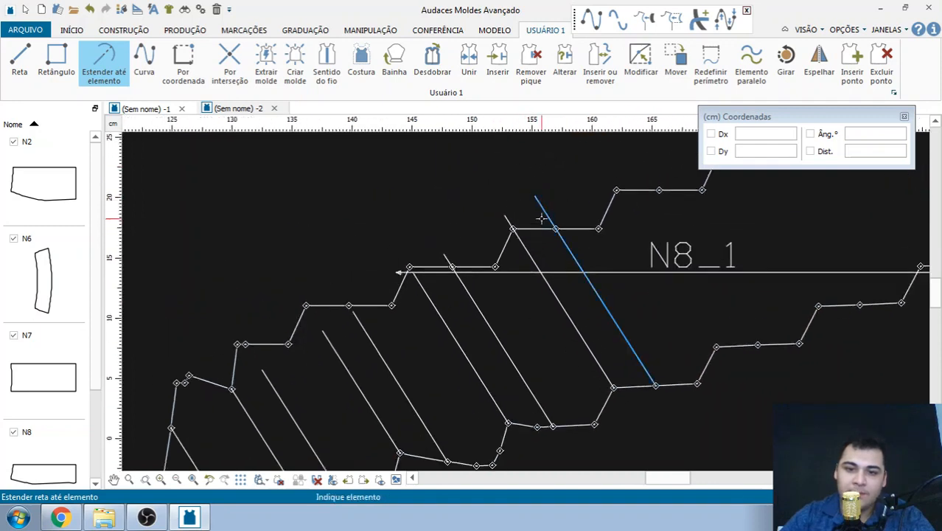
pyautogui.click(544, 229)
pyautogui.click(544, 228)
pyautogui.click(508, 220)
pyautogui.click(512, 241)
pyautogui.click(513, 240)
# Fit the upper ends of the third step's two diagonals to N8_1's upper edge with Extend to element
pyautogui.click(444, 254)
pyautogui.click(473, 268)
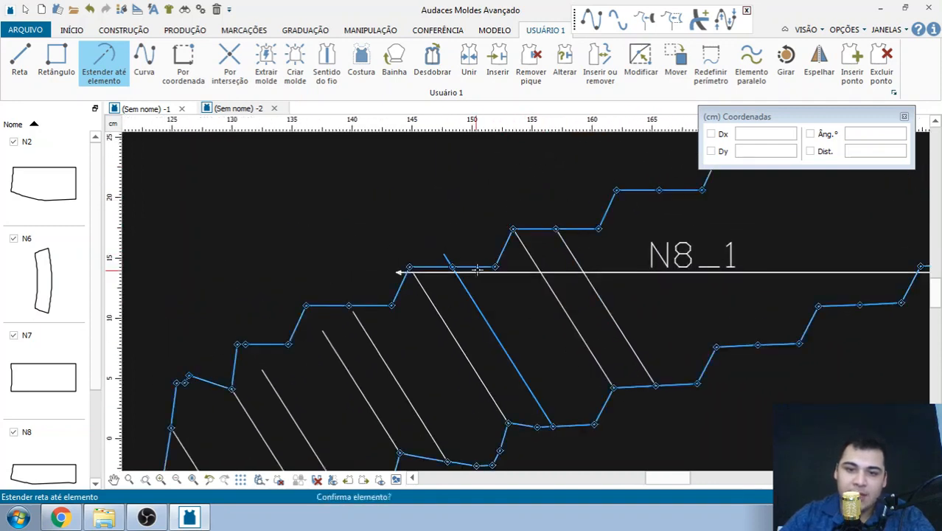
pyautogui.click(473, 268)
pyautogui.click(435, 305)
pyautogui.scroll(2, 347, 326)
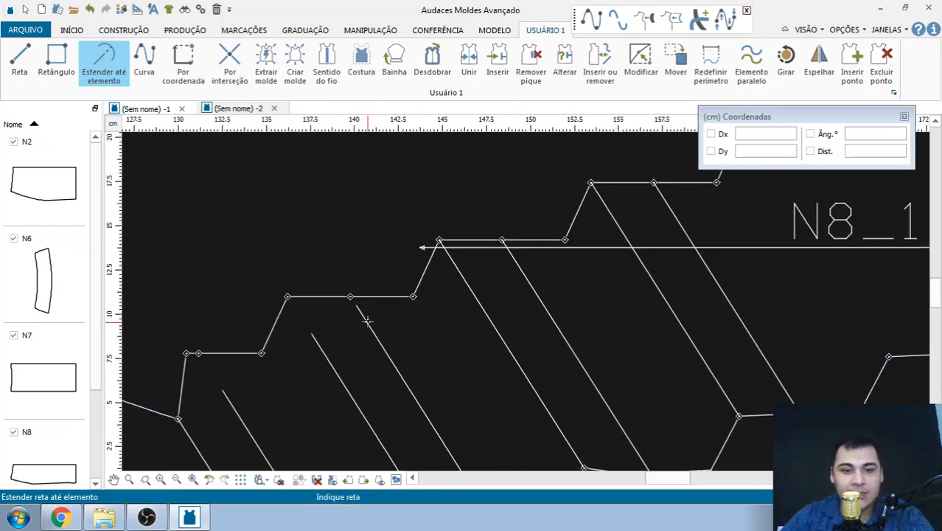
# Extend the upper ends of the second step's two diagonals and the first-step diagonal to N8_1's upper edge
pyautogui.click(337, 297)
pyautogui.click(337, 298)
pyautogui.click(317, 340)
pyautogui.click(277, 310)
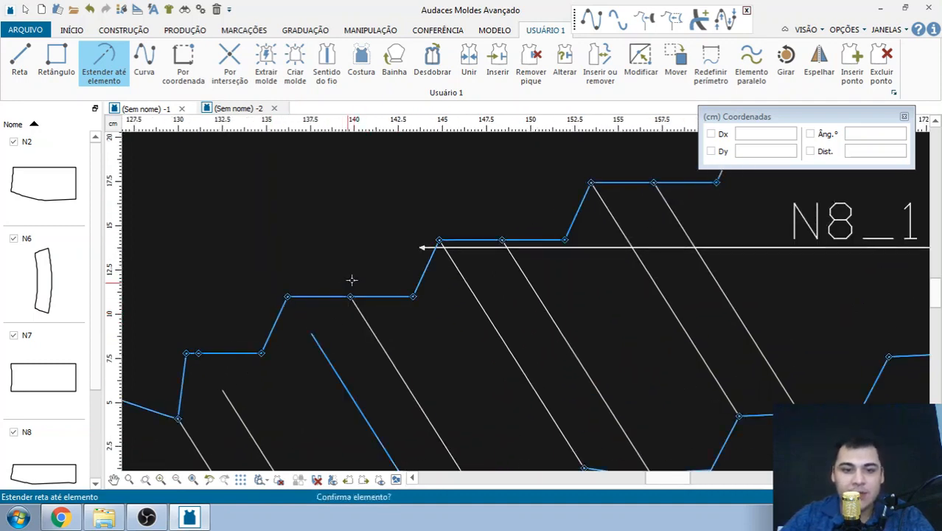
pyautogui.click(351, 279)
pyautogui.scroll(-2, 280, 317)
pyautogui.click(322, 310)
pyautogui.click(326, 275)
pyautogui.click(326, 275)
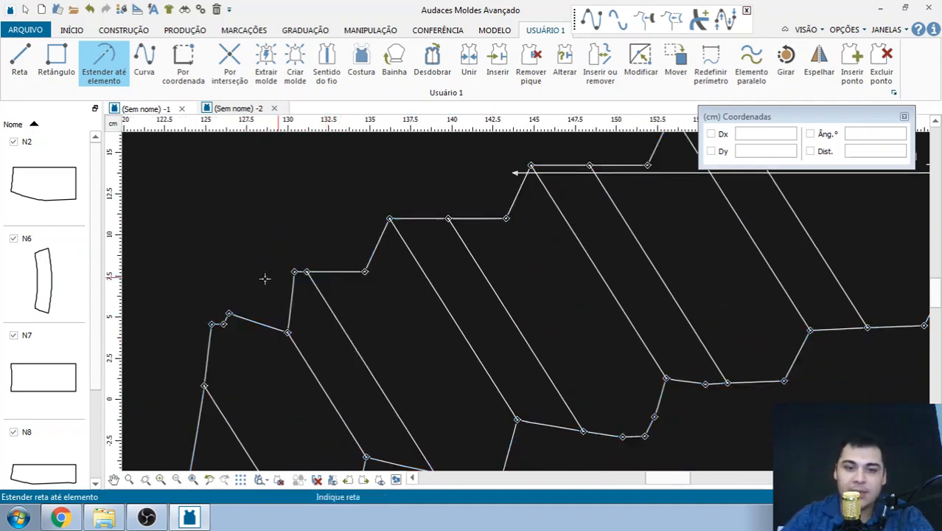
# Draw a straight line from the fifth step's outer corner on N8_1's upper edge to the matching corner of the lower edge
pyautogui.scroll(-2, 287, 251)
pyautogui.scroll(5, 560, 174)
pyautogui.click(19, 62)
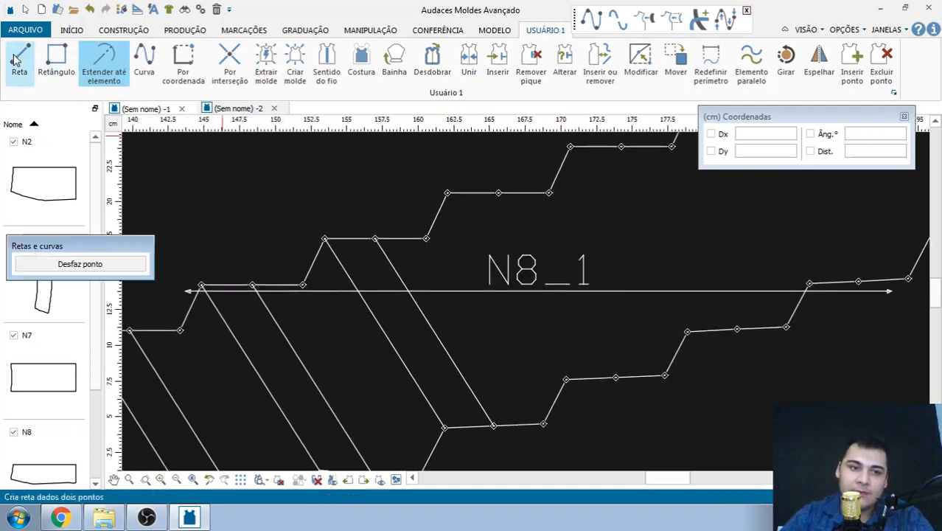
pyautogui.scroll(-1, 140, 216)
pyautogui.scroll(-1, 366, 217)
pyautogui.scroll(3, 389, 211)
pyautogui.scroll(-1, 295, 166)
pyautogui.scroll(1, 442, 242)
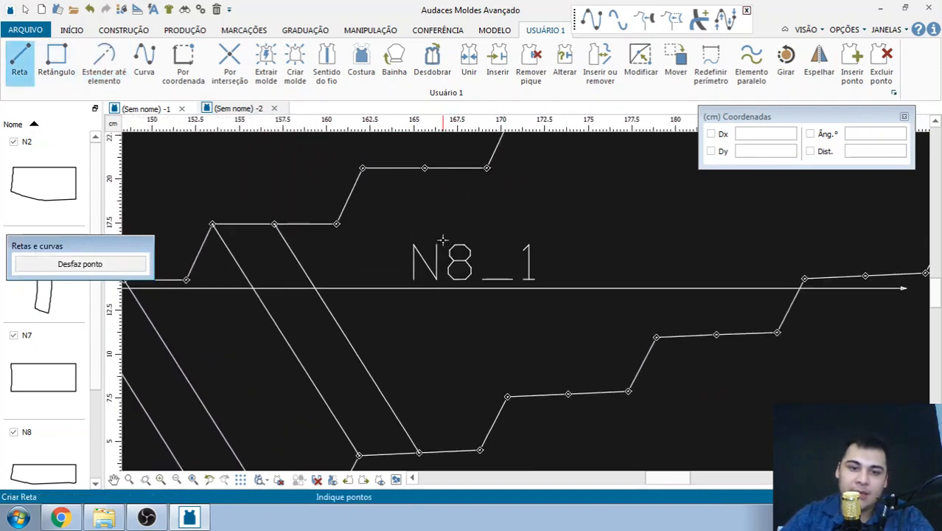
pyautogui.click(362, 168)
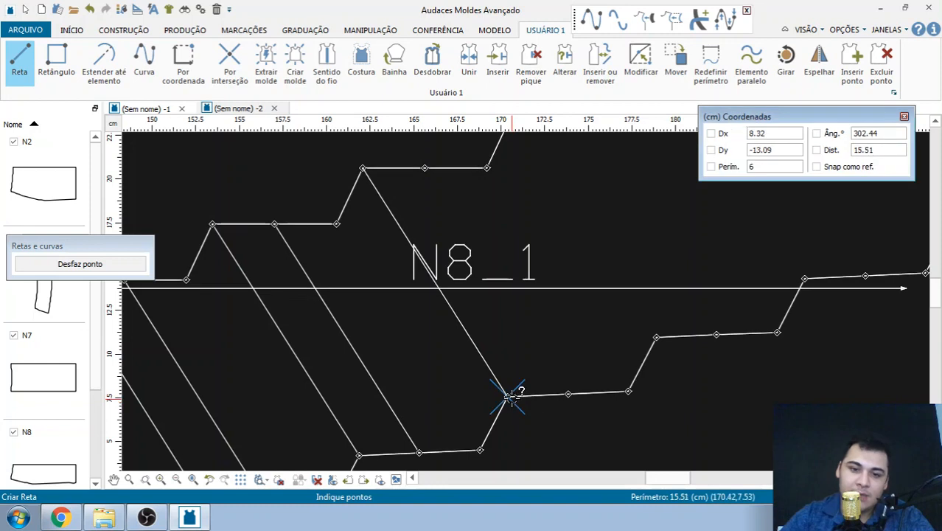
pyautogui.click(504, 394)
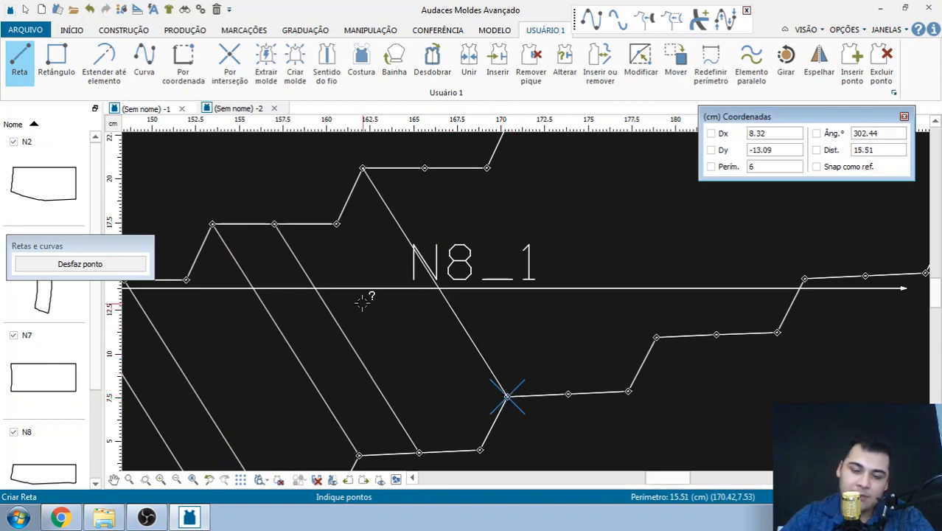
pyautogui.scroll(-2, 369, 317)
pyautogui.scroll(1, 370, 334)
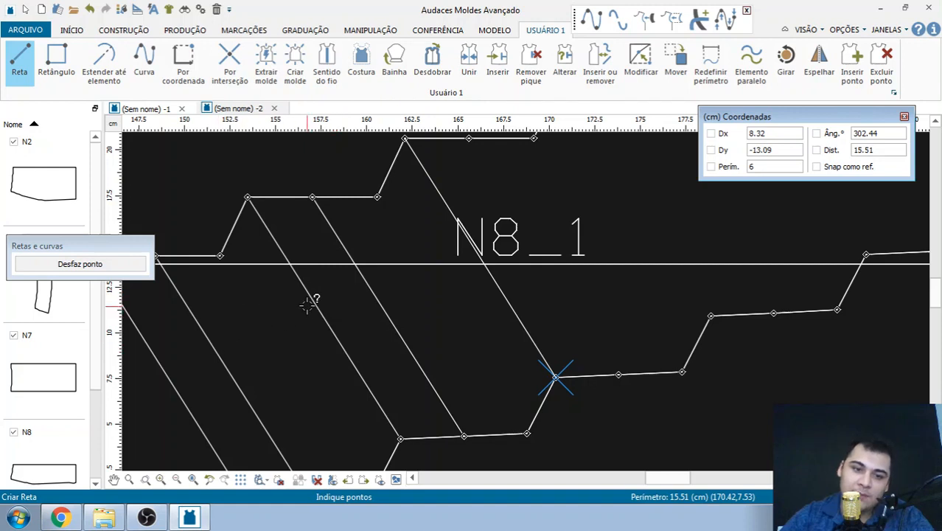
pyautogui.scroll(-1, 241, 324)
pyautogui.scroll(1, 476, 232)
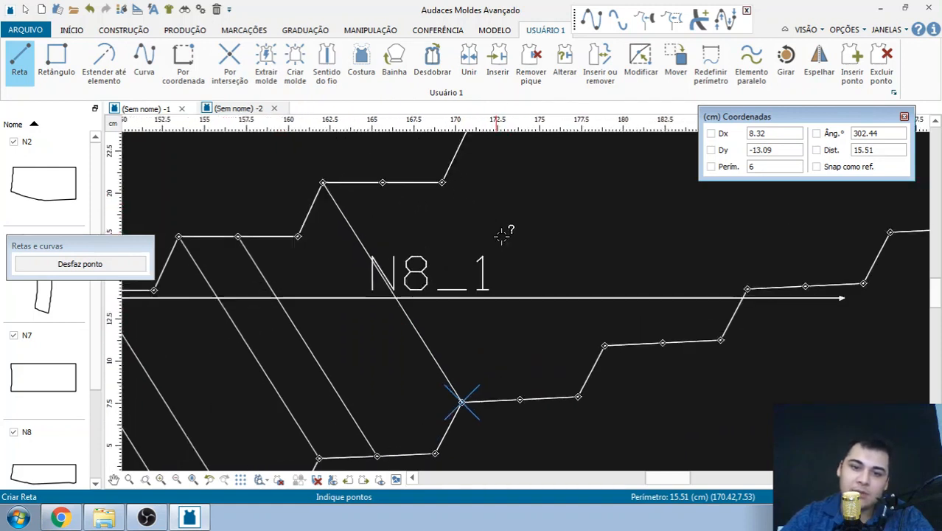
pyautogui.press('Return')
# Draw a second straight line from the fifth step's middle point on the upper edge to the matching middle point of the lower edge
pyautogui.rightClick(386, 182)
pyautogui.moveTo(381, 178); pyautogui.dragTo(382, 187, button='middle')
pyautogui.click(387, 194)
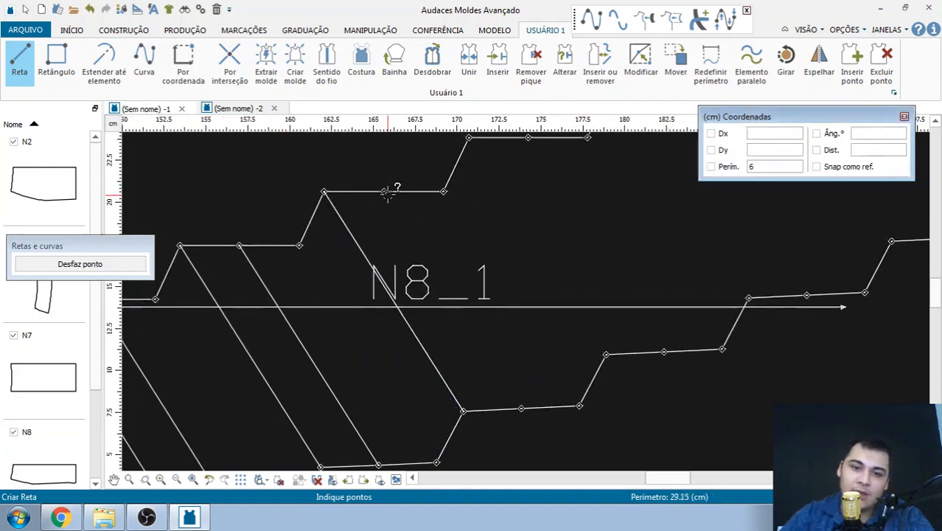
pyautogui.press('Return')
pyautogui.click(521, 408)
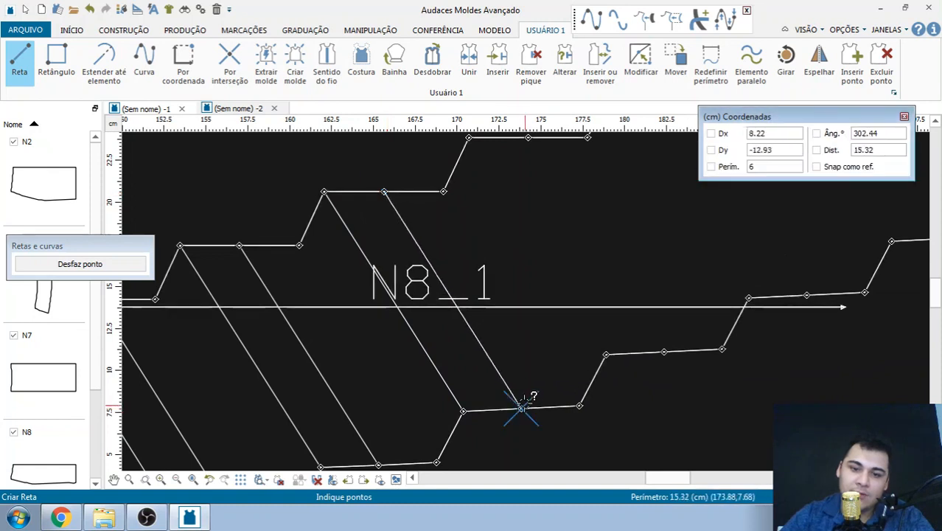
pyautogui.scroll(-2, 225, 276)
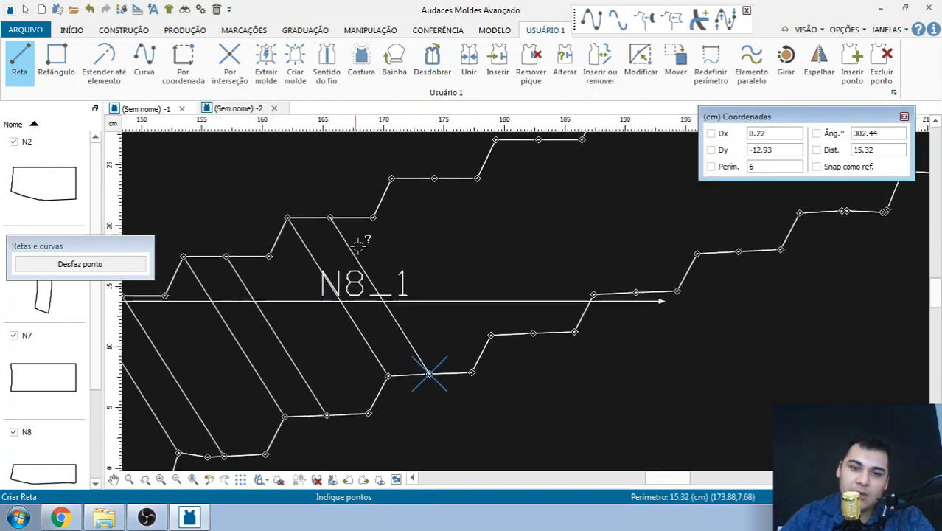
pyautogui.scroll(1, 356, 243)
pyautogui.rightClick(358, 243)
pyautogui.scroll(-1, 453, 244)
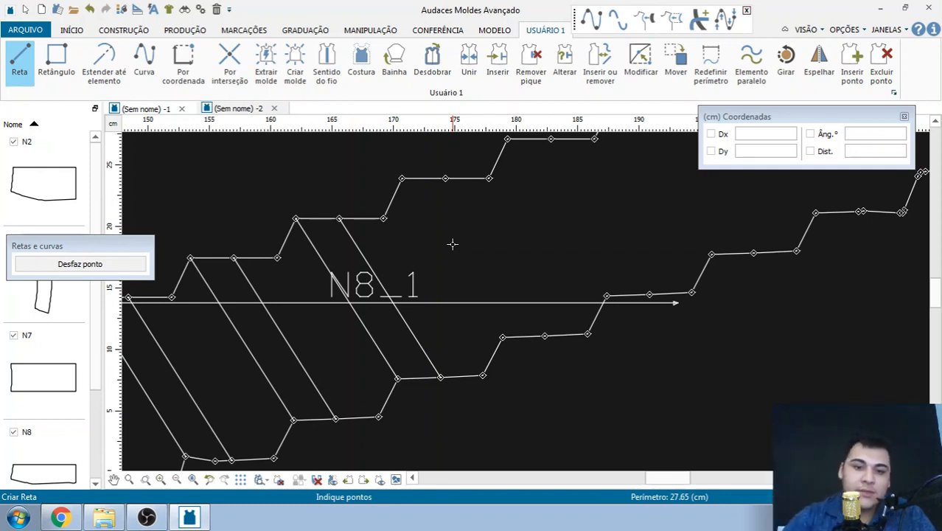
# Draw a straight line from the sixth step's outer corner on the upper edge to its matching lower corner, and end the Line command
pyautogui.scroll(1, 483, 267)
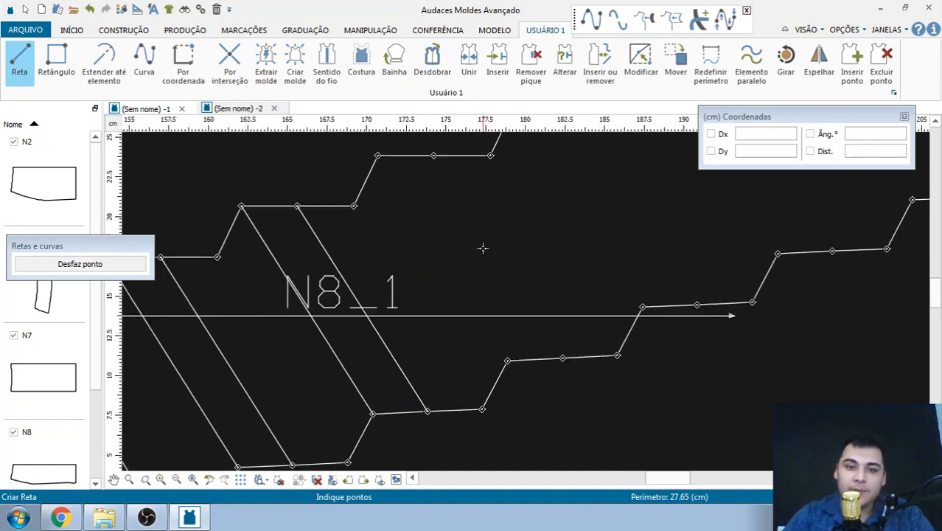
pyautogui.click(381, 160)
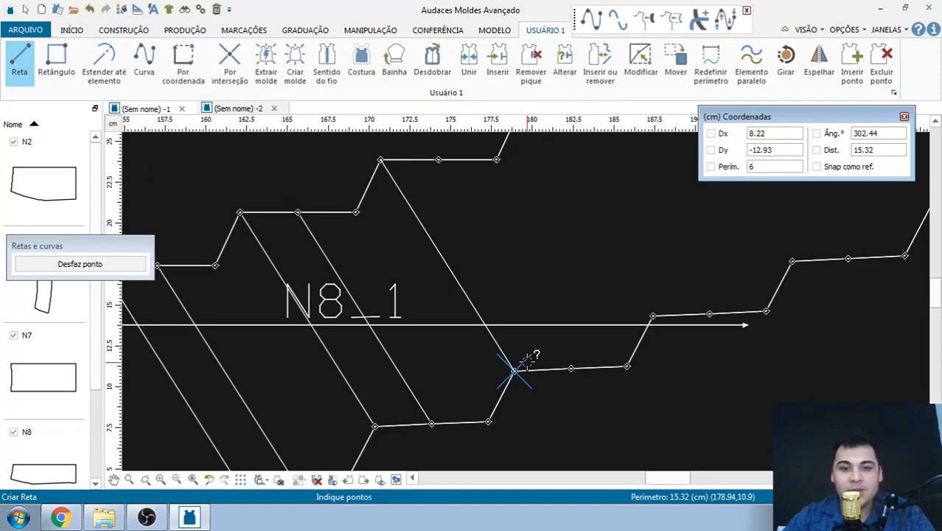
pyautogui.click(514, 370)
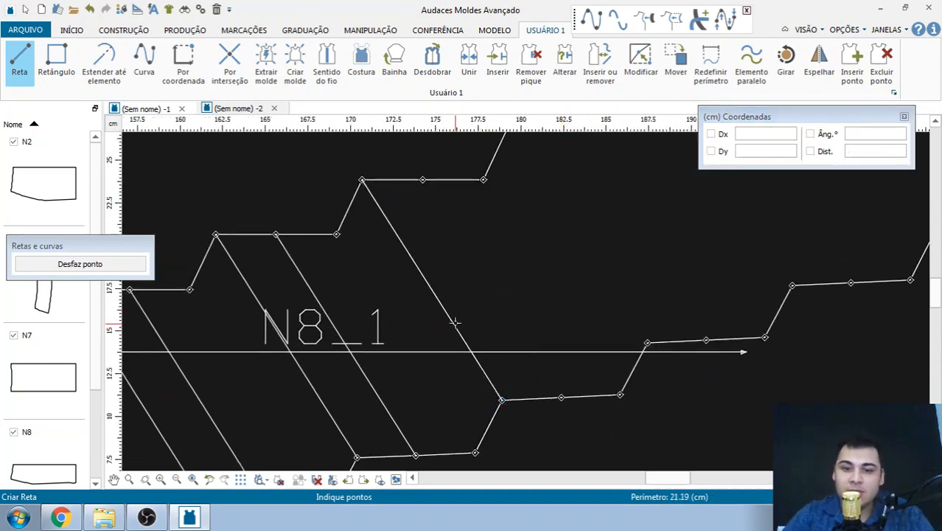
pyautogui.scroll(-3, 455, 322)
pyautogui.scroll(1, 380, 353)
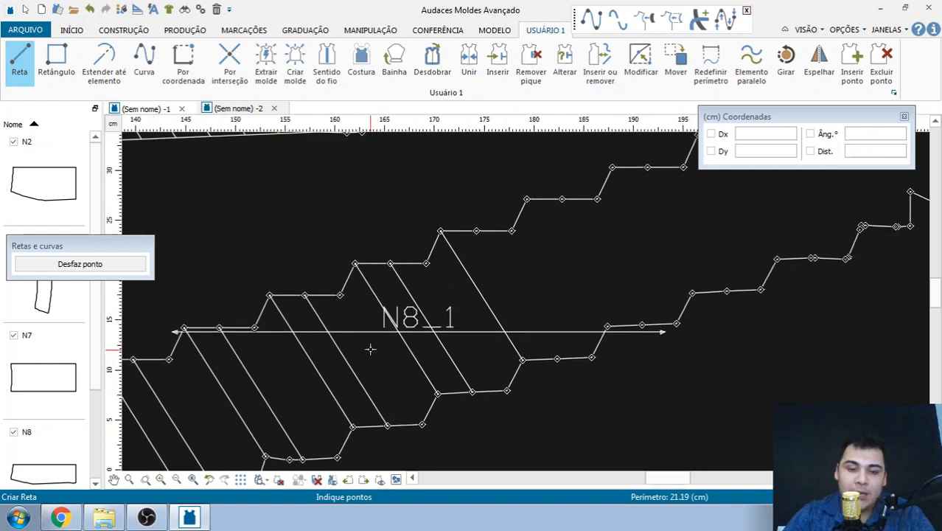
pyautogui.press('Escape')
pyautogui.scroll(-1, 364, 343)
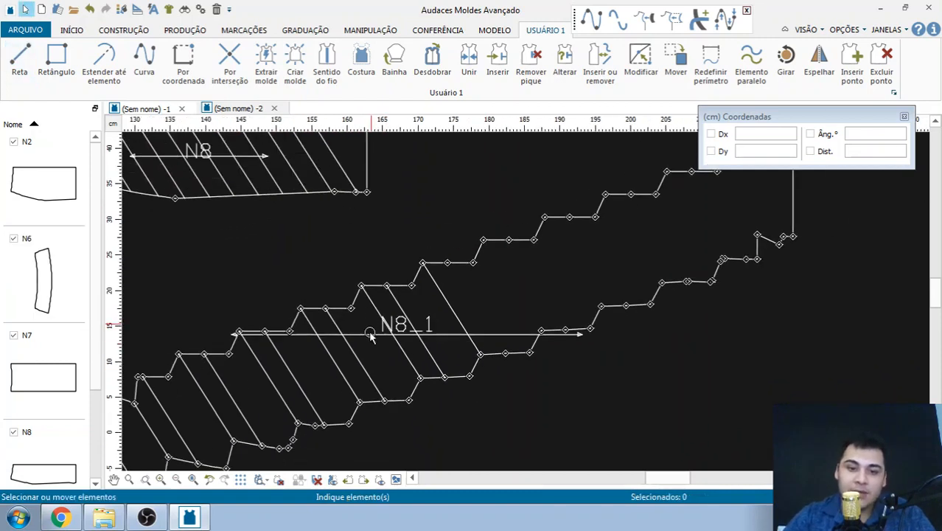
# Undo the three straight lines drawn at the fifth and sixth steps of N8_1
pyautogui.scroll(1, 399, 317)
pyautogui.scroll(-1, 350, 274)
pyautogui.scroll(1, 264, 244)
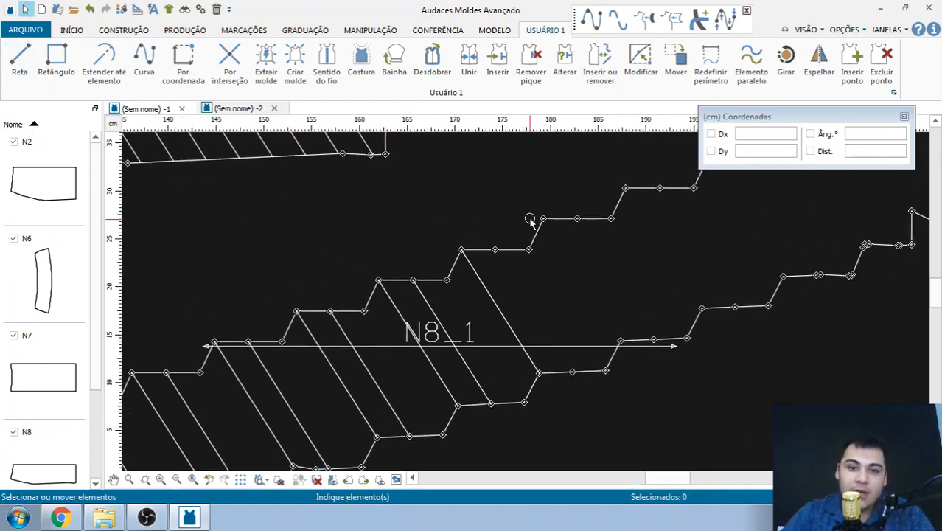
pyautogui.click(90, 9)
pyautogui.click(90, 9)
pyautogui.click(90, 8)
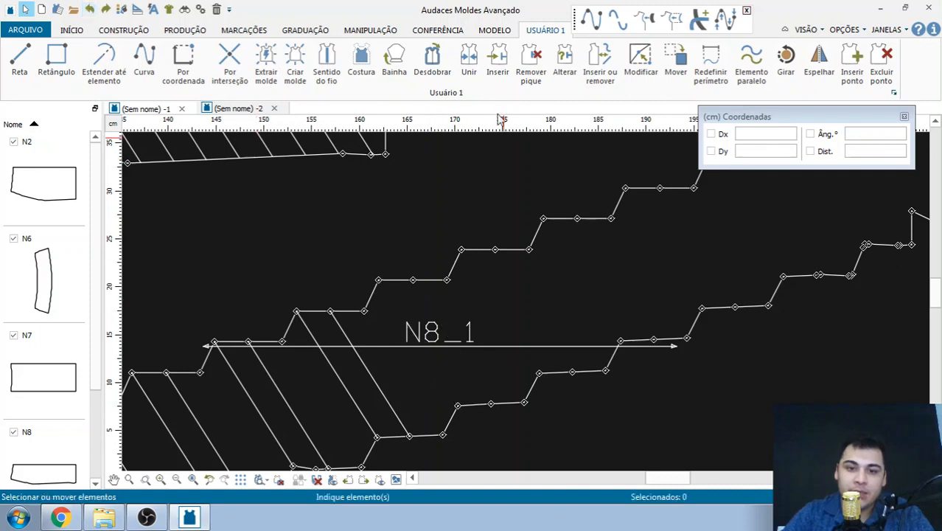
# Create a parallel line 6 cm beyond the fourth step's last diagonal and another 3 cm further, at the fifth step of N8_1's upper edge
pyautogui.click(751, 59)
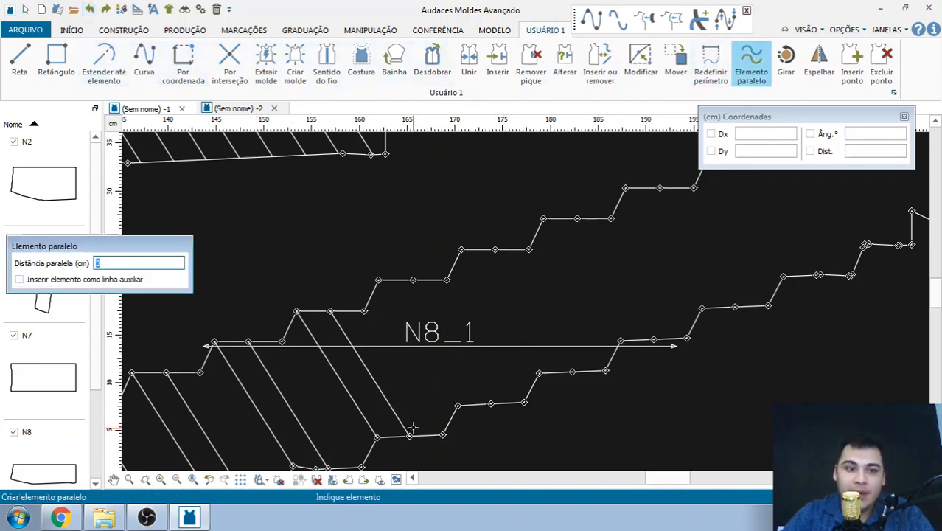
pyautogui.scroll(1, 412, 409)
pyautogui.write('6')
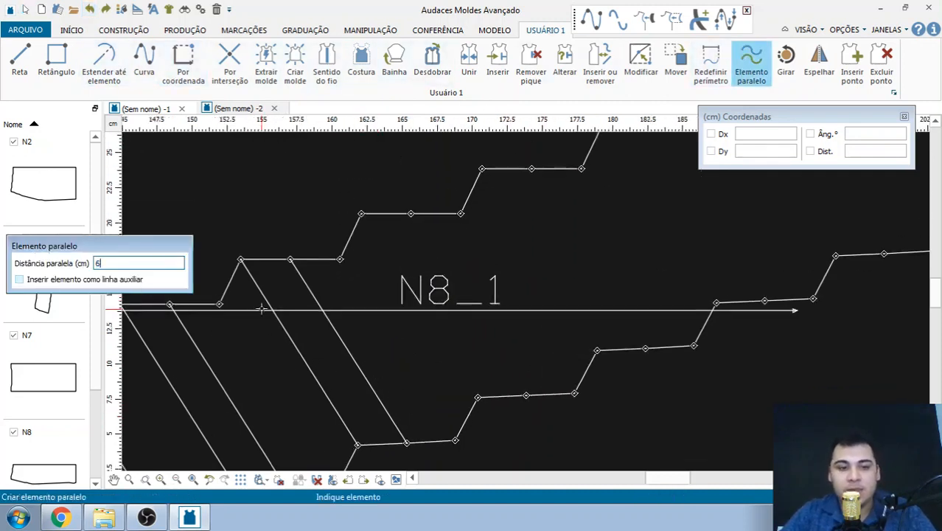
pyautogui.click(418, 324)
pyautogui.click(378, 340)
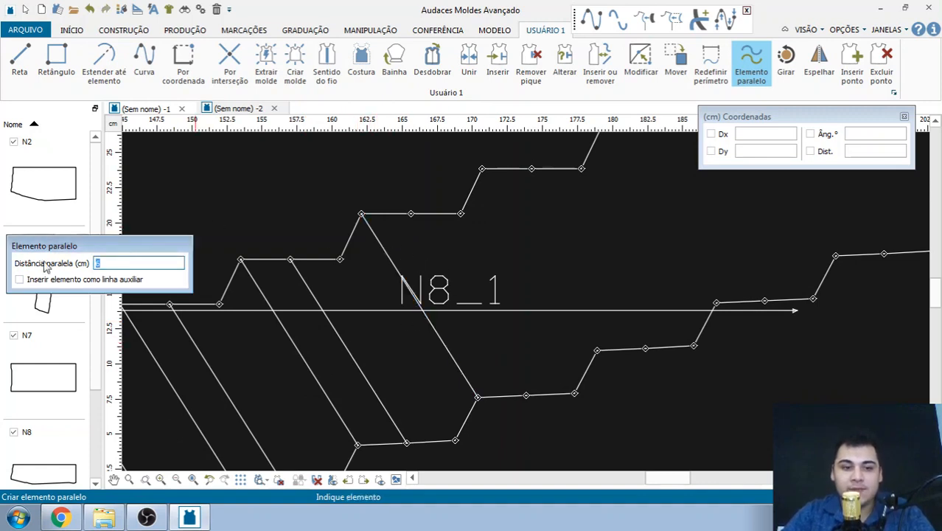
pyautogui.click(377, 251)
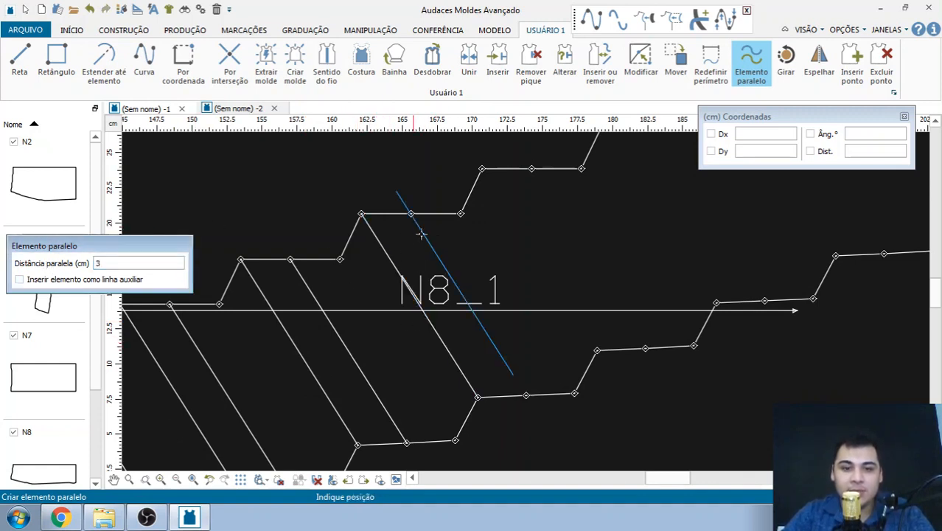
pyautogui.click(421, 234)
pyautogui.scroll(1, 554, 206)
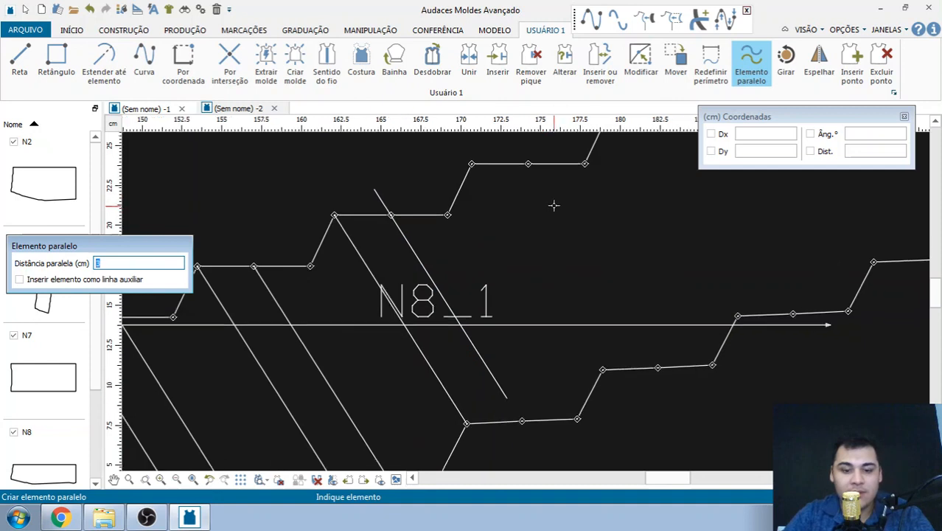
# Add the parallel pair at the sixth step of N8_1's upper edge, the first at 6 cm and the second 3 cm beyond it
pyautogui.click(413, 243)
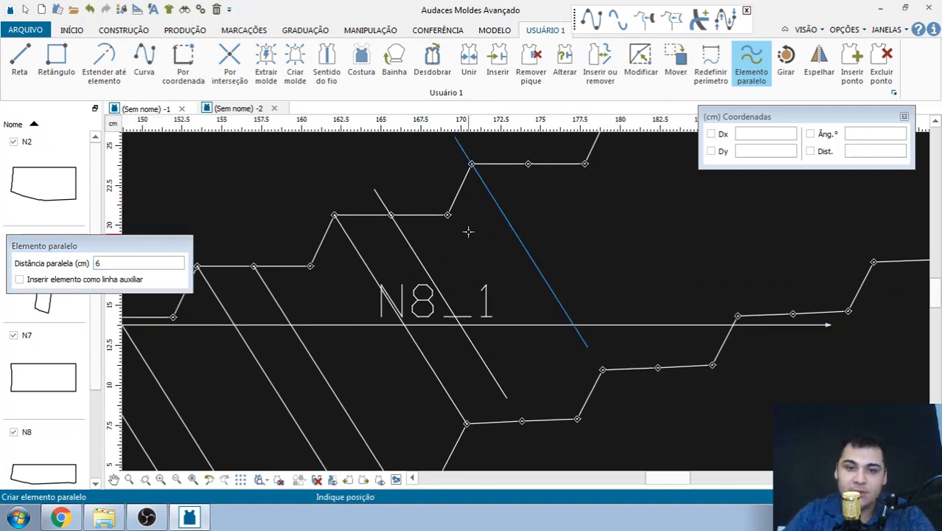
pyautogui.doubleClick(126, 263)
pyautogui.write('3')
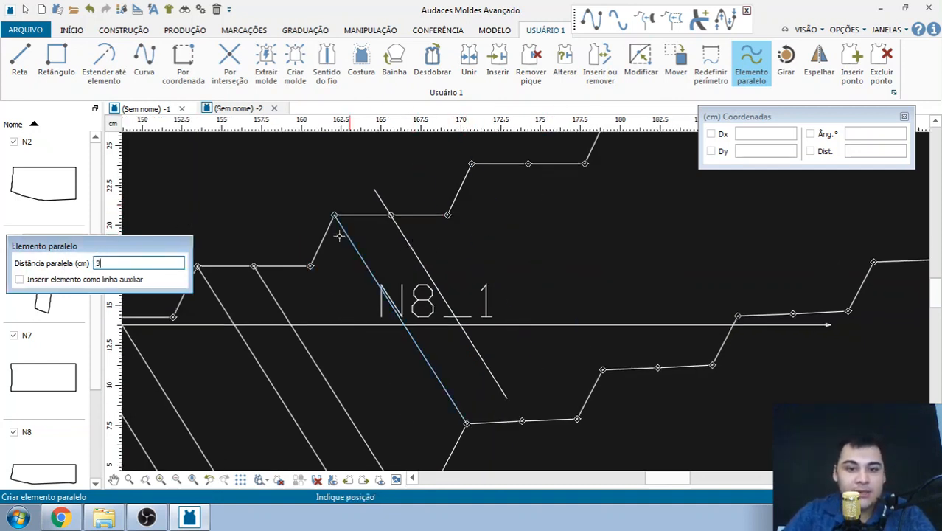
pyautogui.write('6')
pyautogui.click(441, 276)
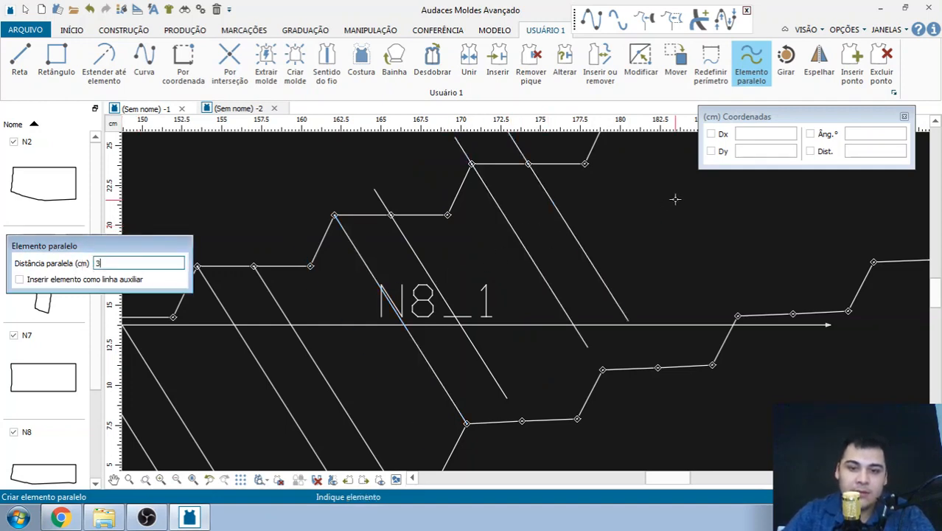
# Add the parallel pair at the seventh step of N8_1's upper edge, the first at 6 cm and the second 3 cm beyond it
pyautogui.moveTo(675, 195); pyautogui.dragTo(457, 265, button='middle')
pyautogui.moveTo(117, 264); pyautogui.dragTo(74, 263)
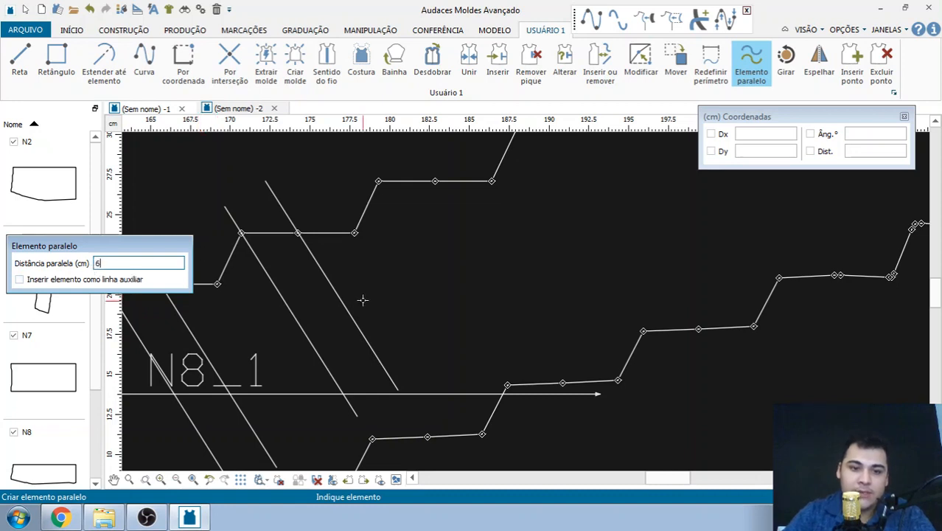
pyautogui.click(333, 302)
pyautogui.click(349, 297)
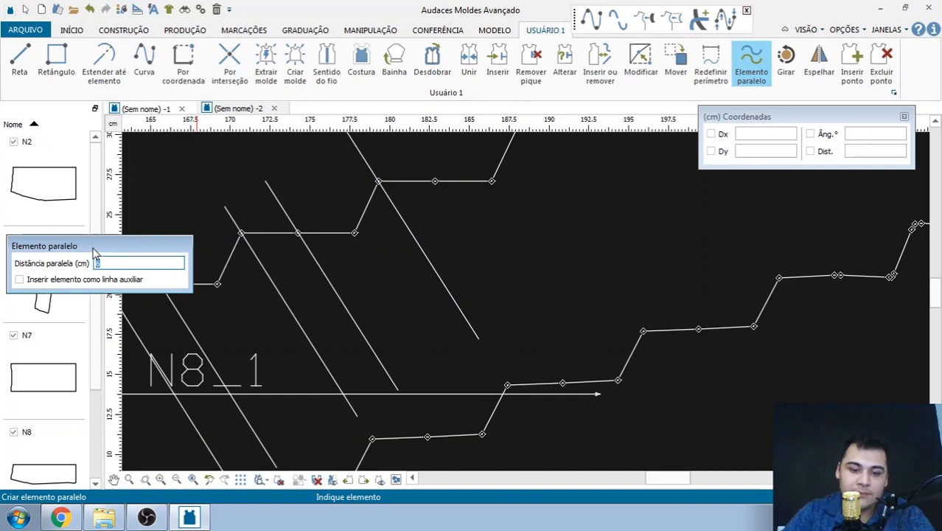
pyautogui.click(431, 258)
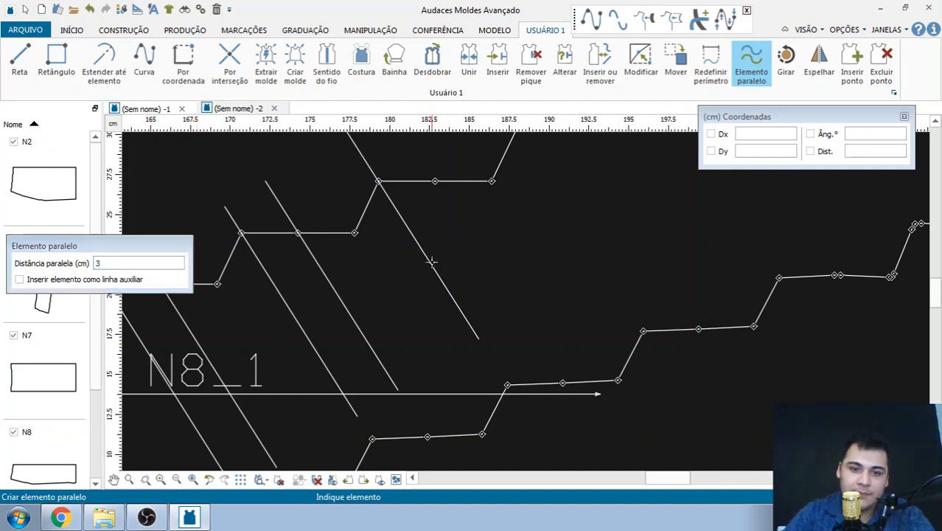
pyautogui.click(457, 244)
# Create the two parallels at the eighth step of N8_1's upper edge, using distances of 6 cm and 3 cm
pyautogui.scroll(-1, 505, 216)
pyautogui.moveTo(626, 138); pyautogui.dragTo(531, 194, button='middle')
pyautogui.scroll(1, 531, 194)
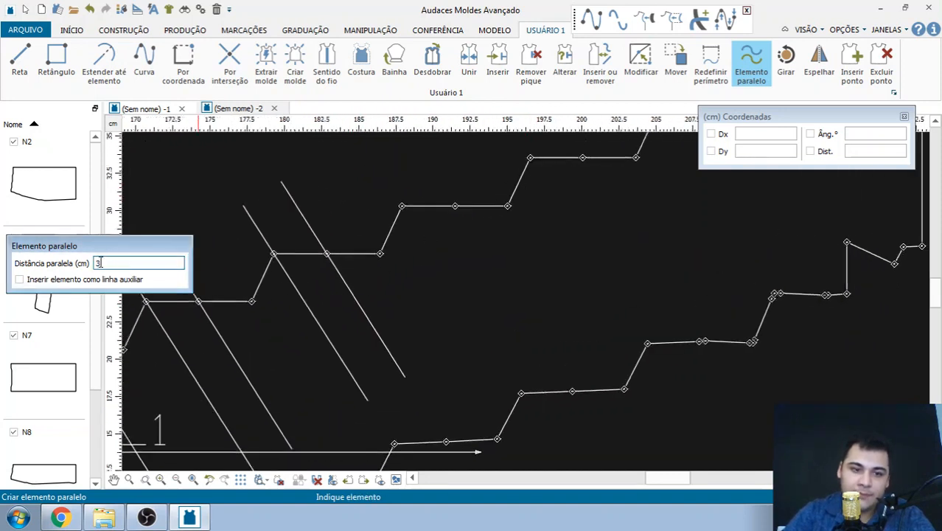
pyautogui.click(356, 284)
pyautogui.click(389, 276)
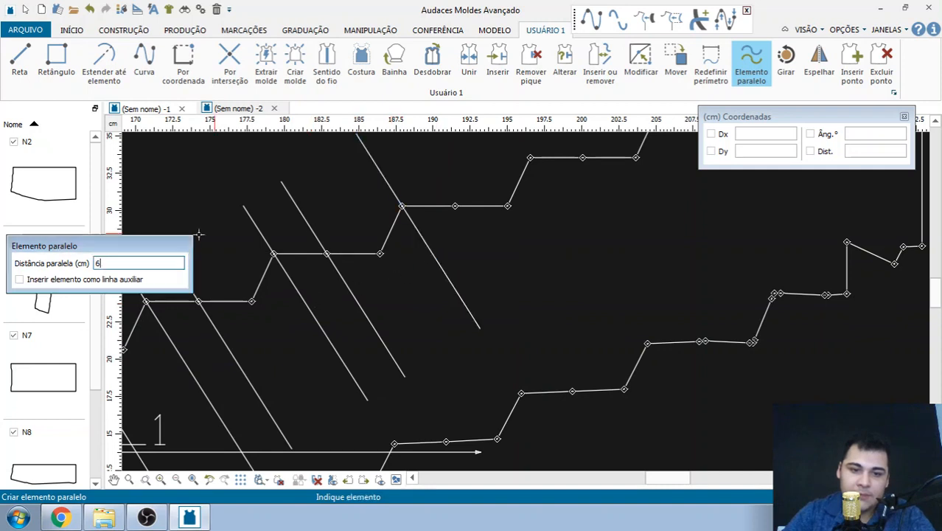
pyautogui.click(435, 259)
pyautogui.click(460, 255)
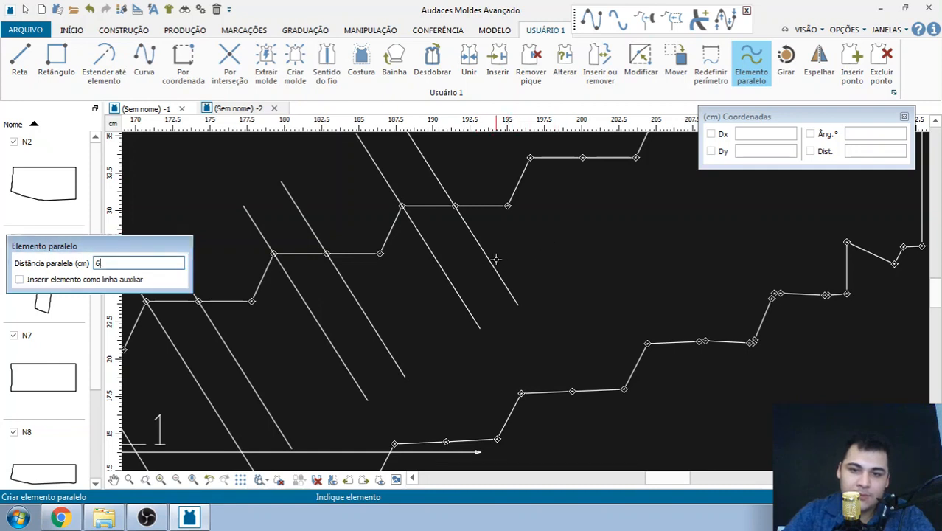
# Create a 6 cm parallel at the ninth step of the upper edge and another 3 cm beyond it
pyautogui.click(496, 259)
pyautogui.click(509, 258)
pyautogui.moveTo(627, 192); pyautogui.dragTo(395, 350, button='middle')
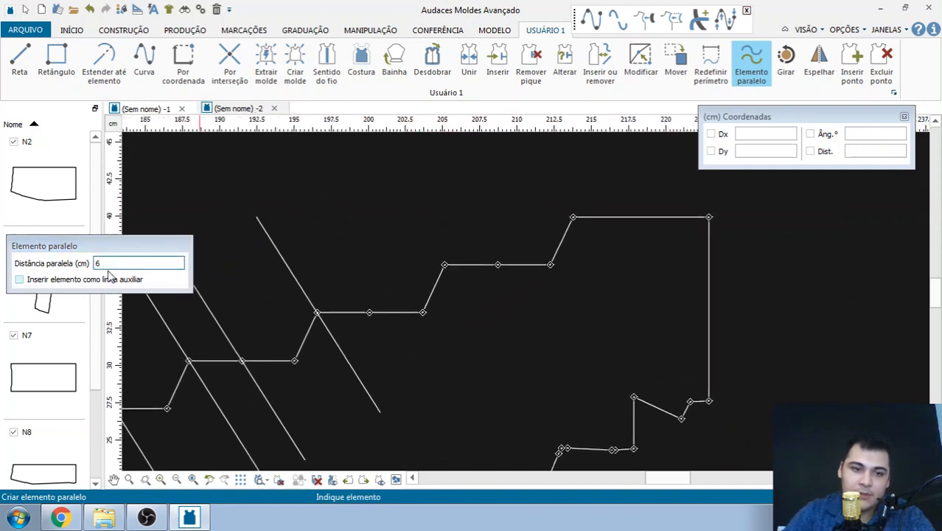
pyautogui.press('BackSpace')
pyautogui.write('3')
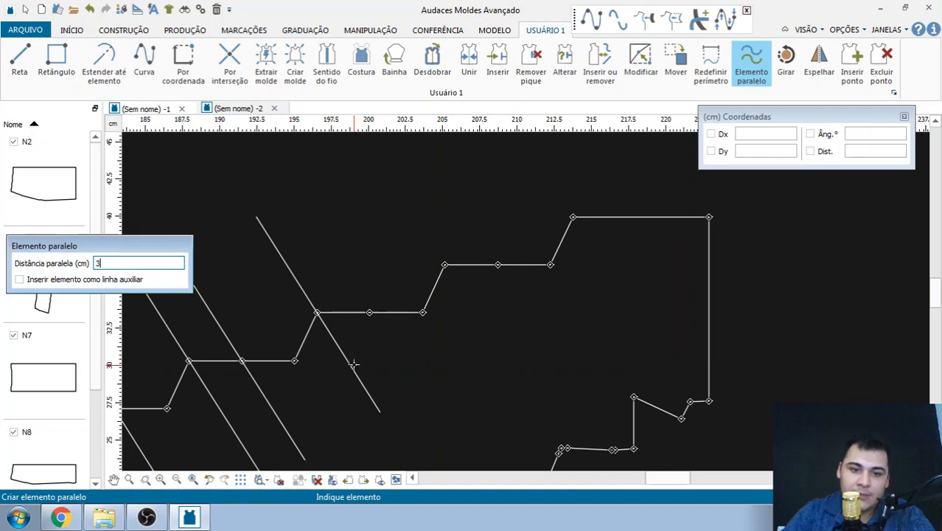
pyautogui.click(354, 364)
pyautogui.click(363, 309)
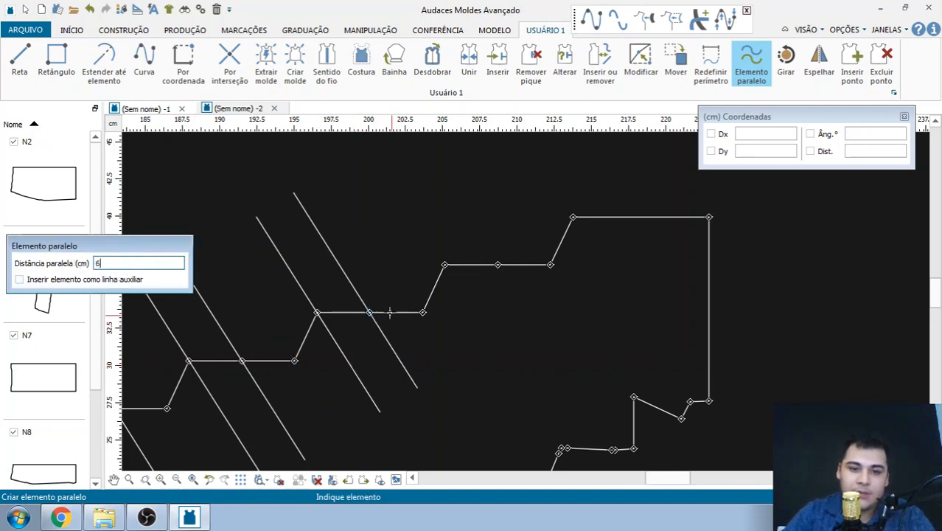
# Add 6 cm and 3 cm parallels at the tenth step and a final 6 cm parallel through the last upper corner
pyautogui.click(352, 286)
pyautogui.click(373, 261)
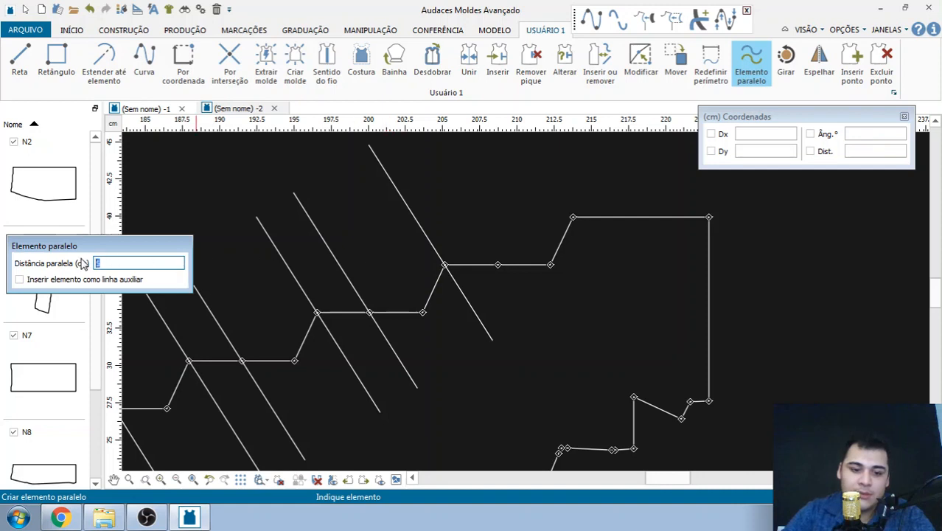
pyautogui.click(421, 224)
pyautogui.click(438, 215)
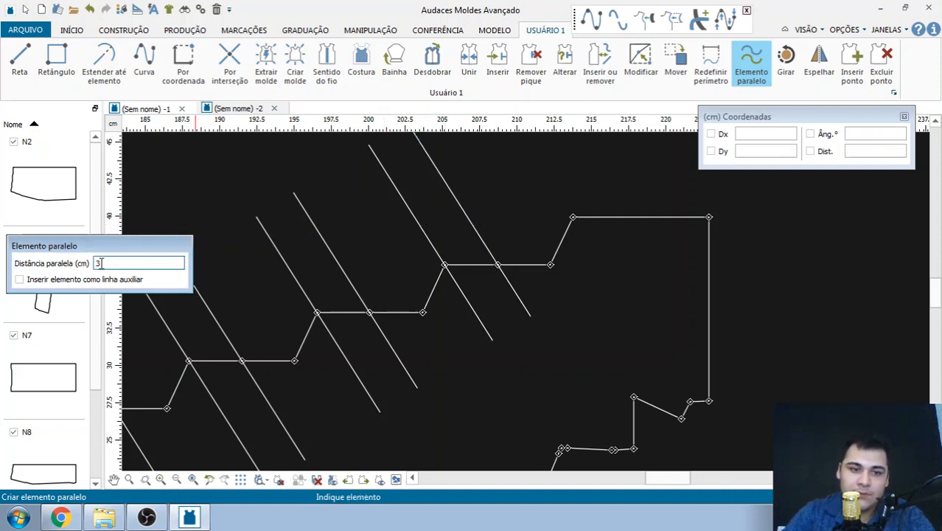
pyautogui.click(472, 229)
pyautogui.click(547, 208)
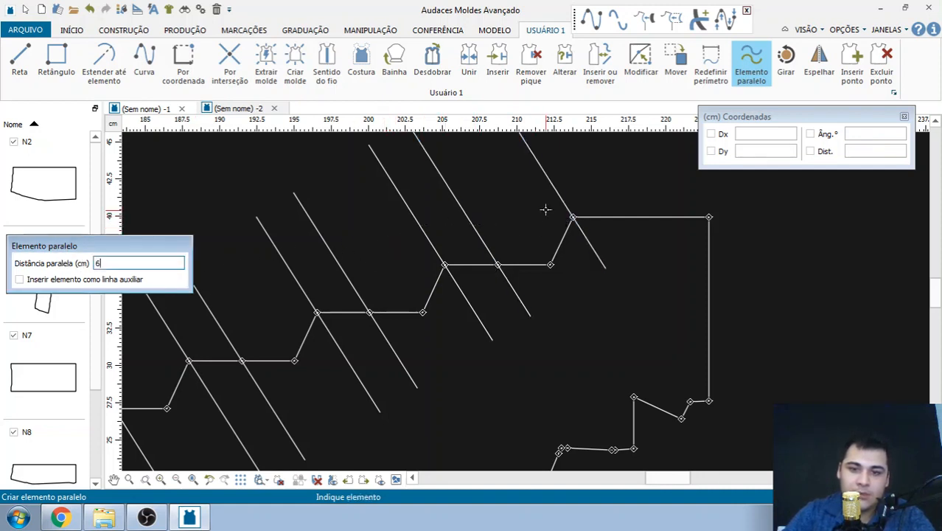
# Extend the final diagonal and the tenth step's two diagonals down to N8_1's lower edge
pyautogui.scroll(-3, 547, 209)
pyautogui.scroll(1, 416, 310)
pyautogui.click(99, 54)
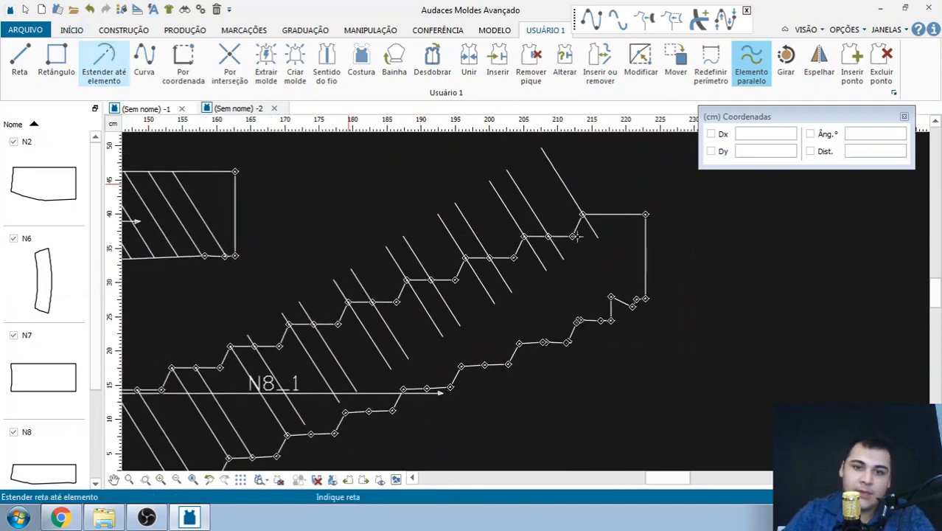
pyautogui.click(559, 191)
pyautogui.click(639, 298)
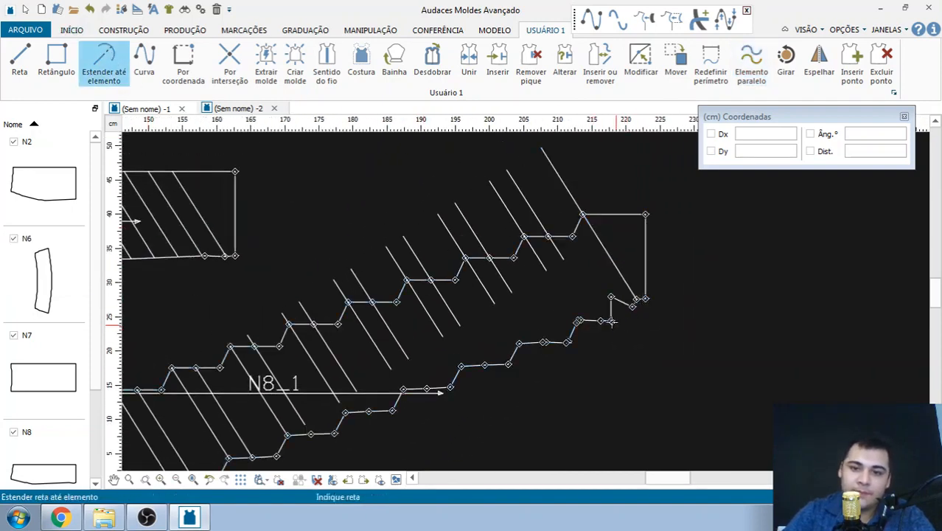
pyautogui.click(564, 258)
pyautogui.click(598, 321)
pyautogui.click(598, 321)
pyautogui.click(544, 264)
pyautogui.click(577, 326)
pyautogui.click(576, 326)
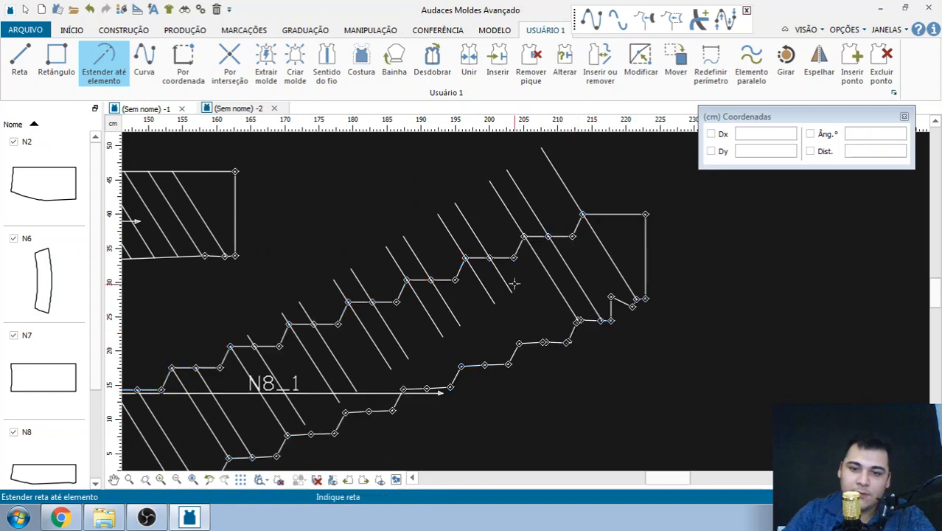
# Extend the diagonal pairs at the ninth and eighth steps down to the lower edge
pyautogui.click(508, 289)
pyautogui.click(541, 342)
pyautogui.click(489, 294)
pyautogui.click(514, 352)
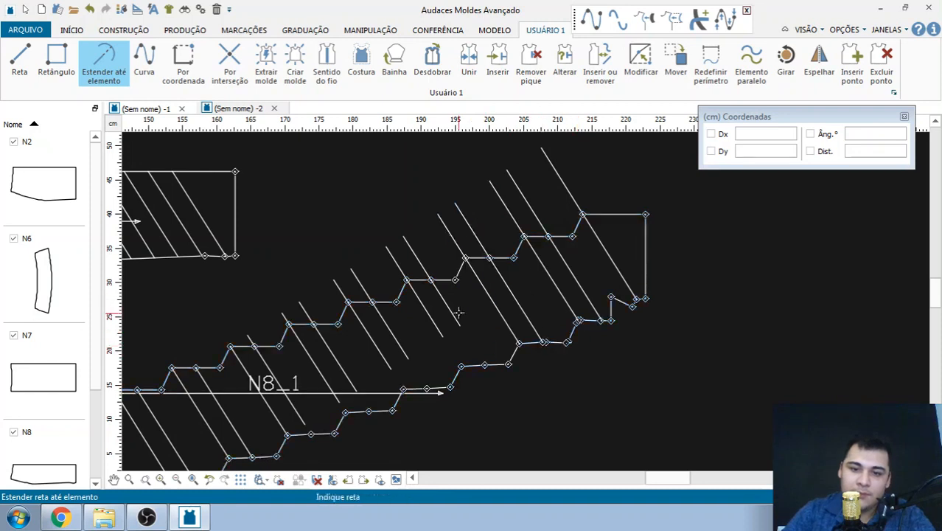
pyautogui.click(457, 313)
pyautogui.click(489, 367)
pyautogui.click(490, 367)
pyautogui.click(435, 329)
pyautogui.click(460, 358)
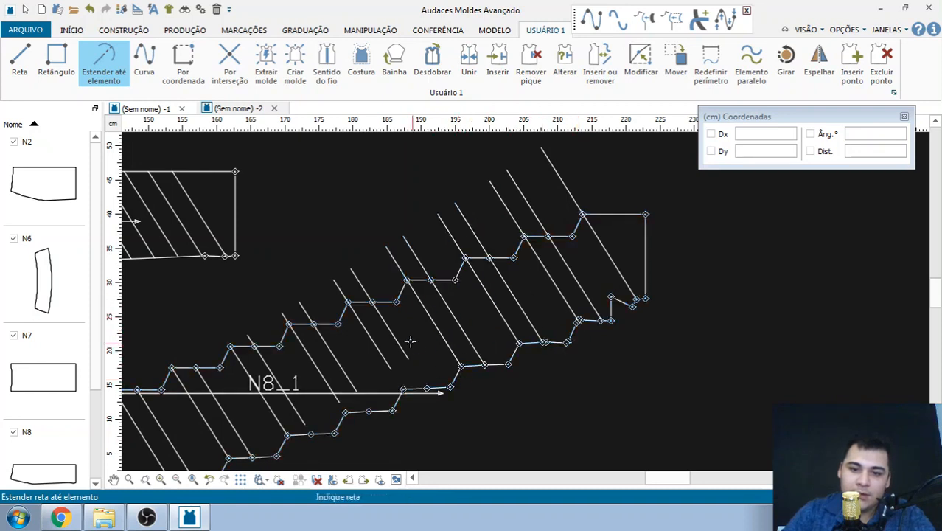
# Extend the diagonal pairs at the seventh and sixth steps down to the lower edge
pyautogui.click(399, 343)
pyautogui.click(399, 378)
pyautogui.click(385, 360)
pyautogui.click(400, 393)
pyautogui.click(400, 393)
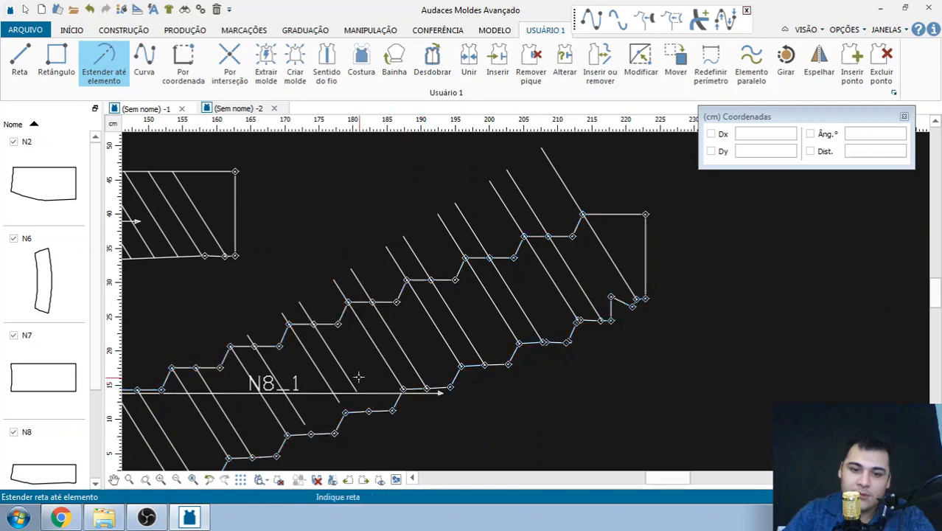
pyautogui.click(351, 379)
pyautogui.click(364, 411)
pyautogui.click(365, 410)
pyautogui.click(336, 399)
pyautogui.click(346, 412)
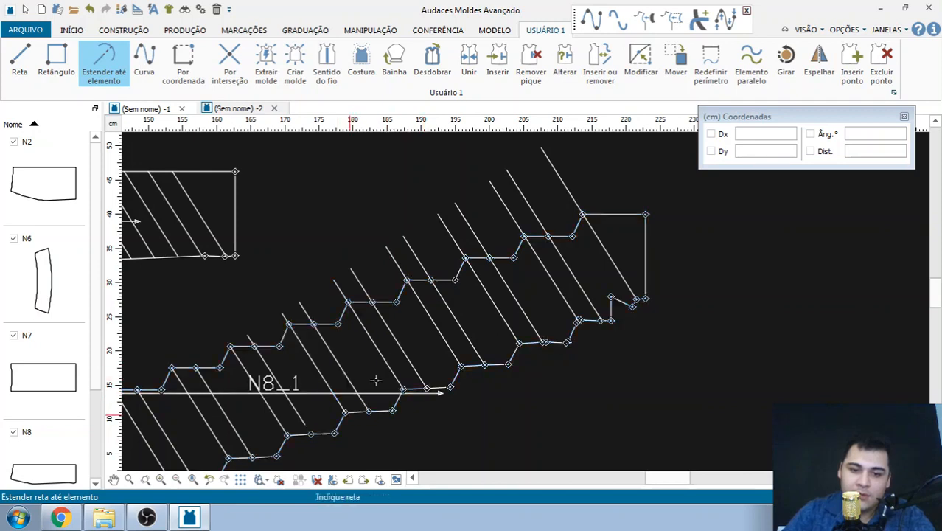
# Extend the fifth step's second diagonal down to N8_1's lower edge
pyautogui.scroll(-3, 373, 382)
pyautogui.scroll(5, 314, 415)
pyautogui.click(358, 334)
pyautogui.click(375, 363)
pyautogui.scroll(-4, 416, 373)
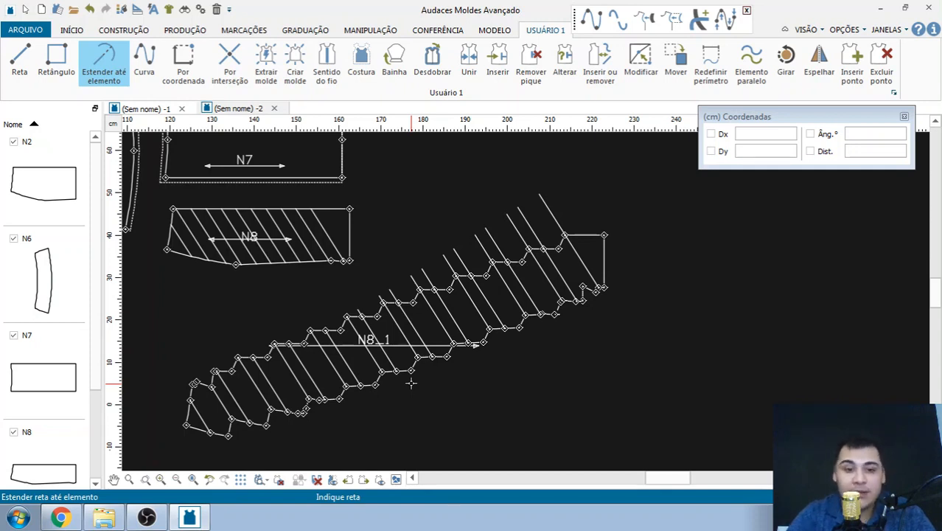
# Trim the overshooting upper ends of the final diagonal and the tenth step's pair to N8_1's upper edge
pyautogui.scroll(2, 475, 232)
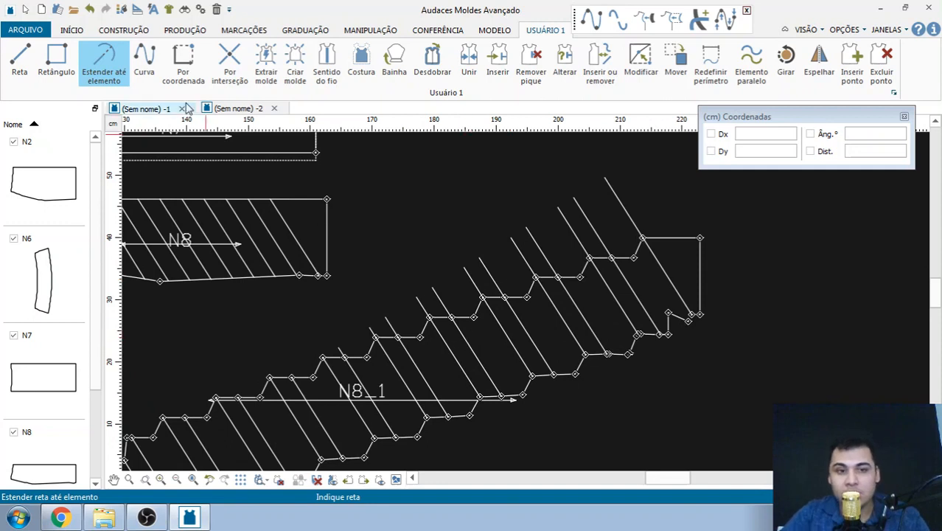
pyautogui.click(609, 184)
pyautogui.click(665, 236)
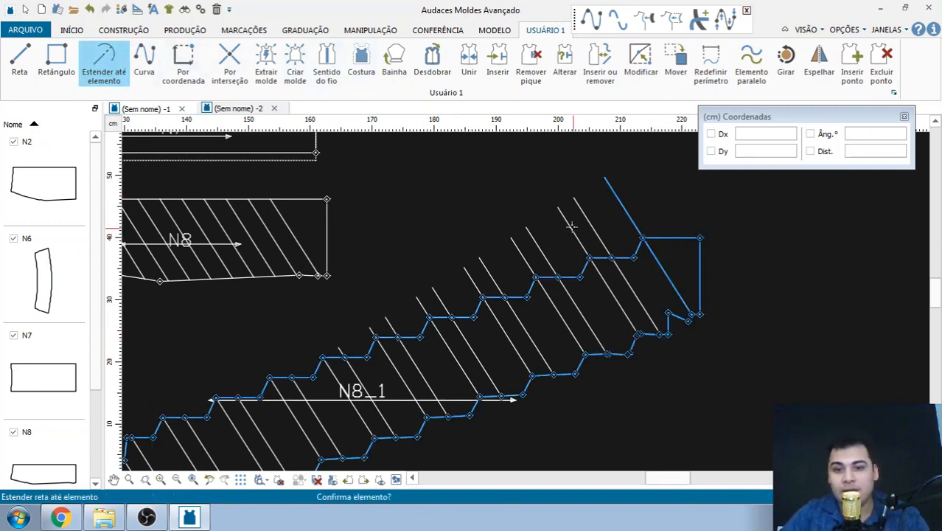
pyautogui.click(577, 209)
pyautogui.click(577, 208)
pyautogui.click(635, 253)
pyautogui.click(640, 251)
pyautogui.click(564, 215)
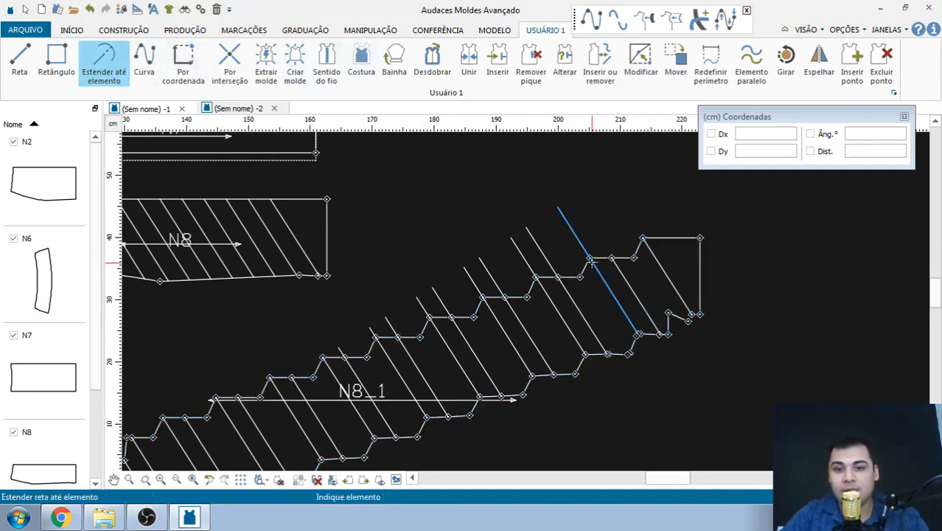
pyautogui.click(592, 260)
pyautogui.click(592, 260)
# Trim the upper ends of the ninth and eighth steps' diagonal pairs to the upper edge
pyautogui.click(532, 236)
pyautogui.click(575, 273)
pyautogui.click(575, 274)
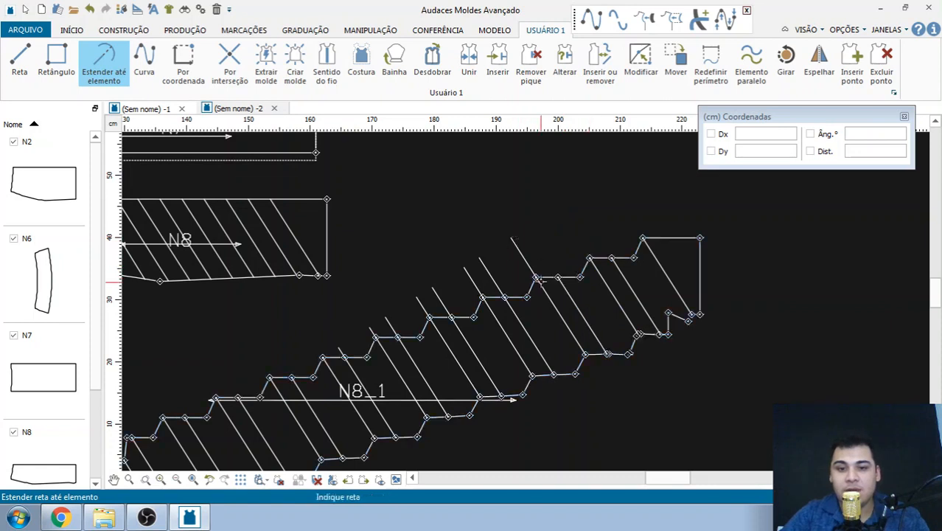
pyautogui.click(520, 243)
pyautogui.click(529, 283)
pyautogui.click(486, 262)
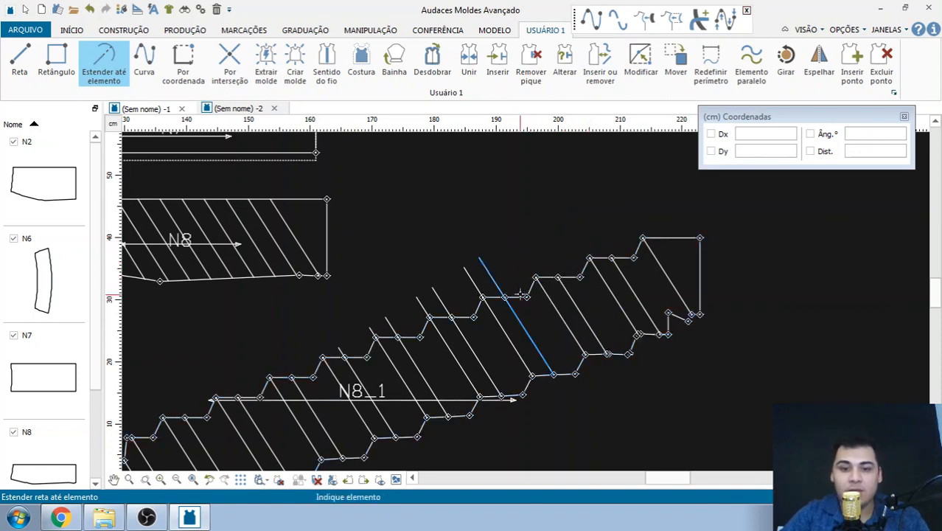
pyautogui.click(520, 294)
pyautogui.click(468, 271)
pyautogui.click(500, 297)
pyautogui.click(500, 297)
# Trim the upper ends of the seventh step's two diagonals to the upper edge
pyautogui.click(436, 290)
pyautogui.click(468, 317)
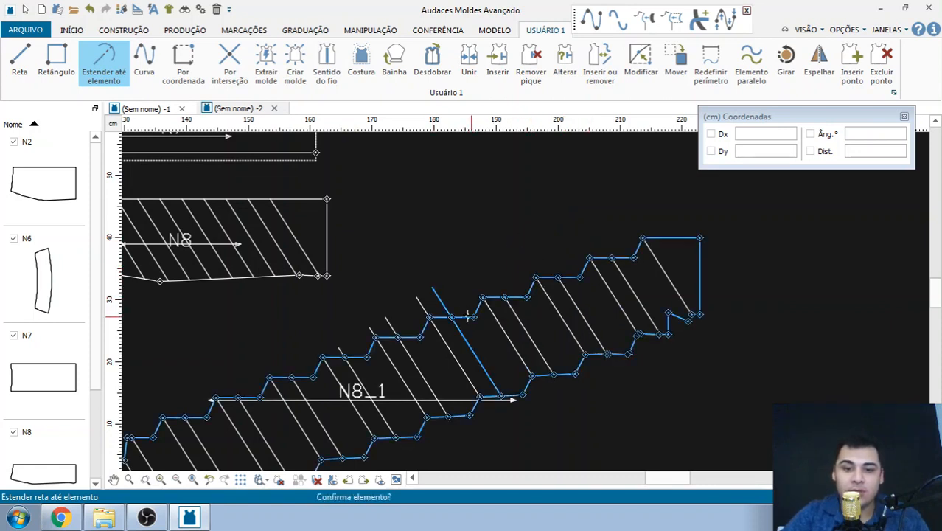
pyautogui.click(420, 301)
pyautogui.click(421, 301)
pyautogui.click(445, 317)
pyautogui.click(445, 317)
# Trim the upper ends of the sixth step's two diagonals to N8_1's upper edge
pyautogui.scroll(-2, 442, 318)
pyautogui.scroll(4, 353, 354)
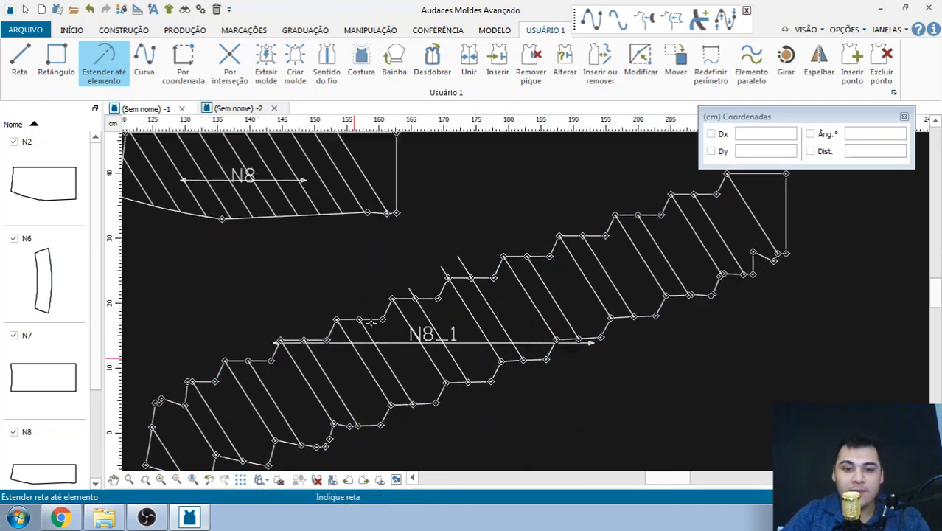
pyautogui.click(473, 236)
pyautogui.click(508, 259)
pyautogui.click(508, 259)
pyautogui.click(450, 248)
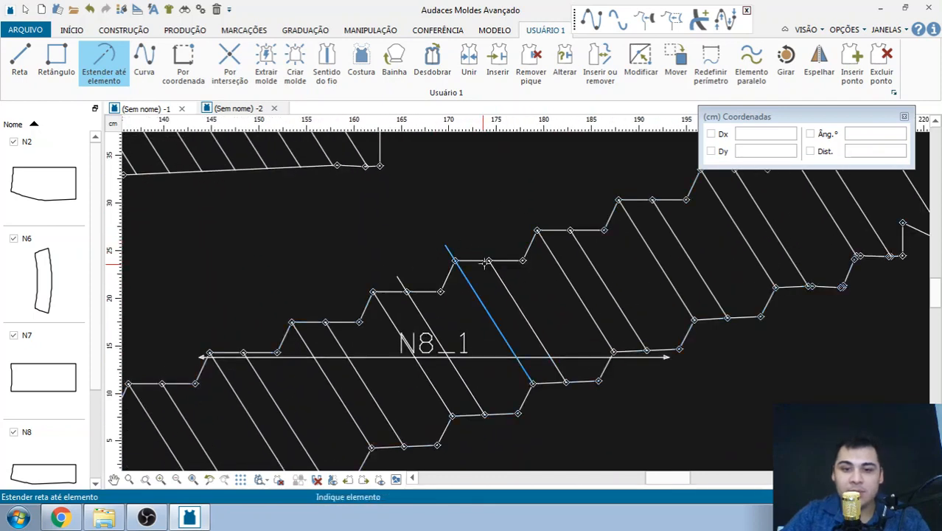
pyautogui.click(487, 263)
pyautogui.click(475, 262)
pyautogui.click(488, 263)
pyautogui.click(446, 245)
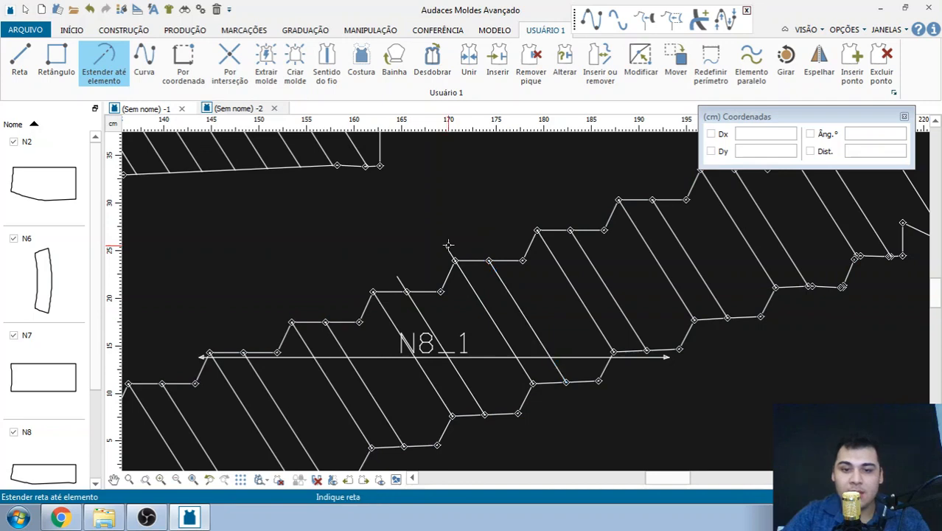
pyautogui.click(446, 245)
pyautogui.click(472, 260)
# Trim the fifth step's second diagonal to the upper edge and end the Extend to Element command
pyautogui.click(399, 277)
pyautogui.click(442, 285)
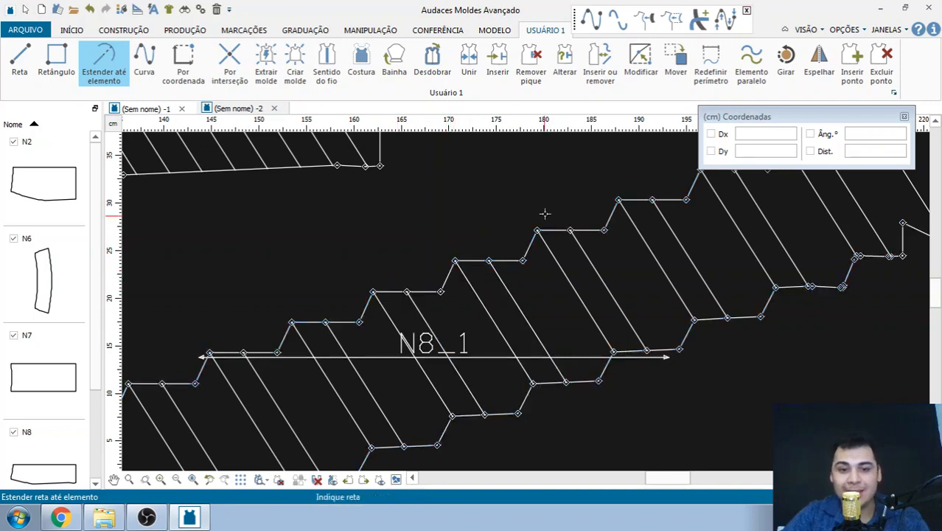
pyautogui.scroll(-2, 471, 237)
pyautogui.scroll(-2, 394, 275)
pyautogui.scroll(3, 496, 207)
pyautogui.press('Escape')
pyautogui.scroll(-2, 373, 263)
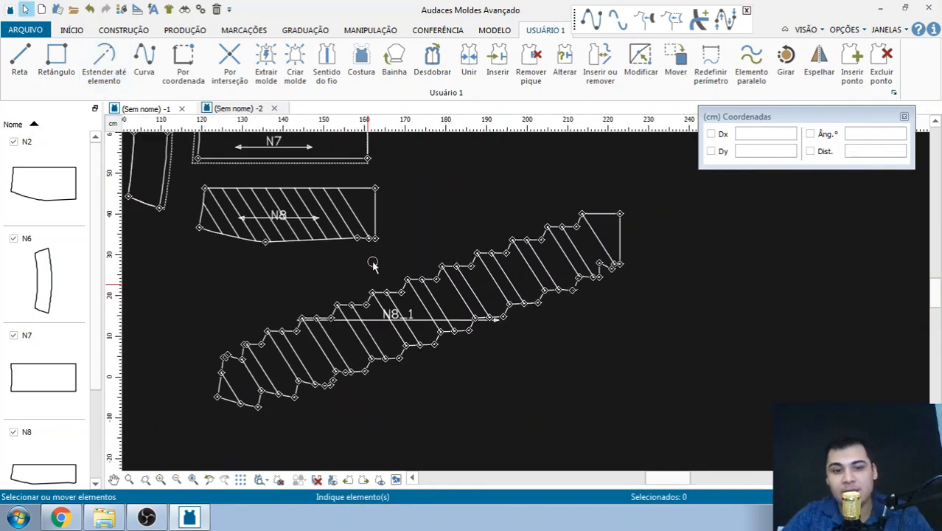
# Duplicate pattern piece N8_1 and place the copy below the original
pyautogui.scroll(2, 447, 223)
pyautogui.scroll(-3, 513, 273)
pyautogui.click(517, 264)
pyautogui.scroll(-3, 508, 227)
pyautogui.scroll(4, 484, 313)
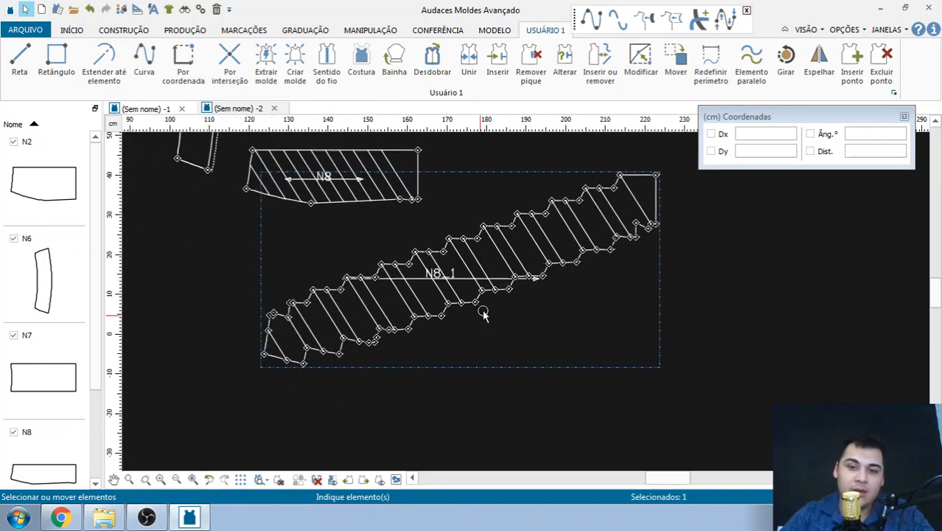
pyautogui.hotkey('ctrl', 'c')
pyautogui.hotkey('ctrl', 'v')
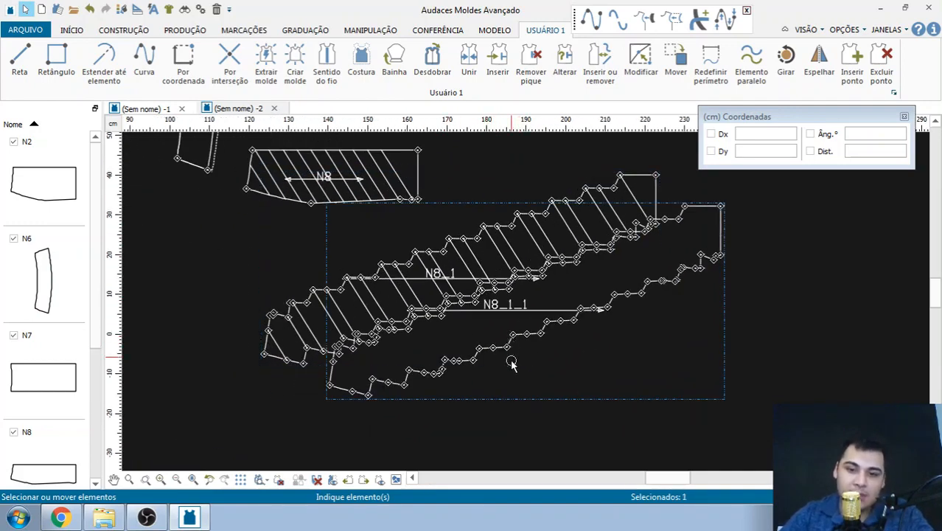
pyautogui.moveTo(510, 358); pyautogui.dragTo(504, 422)
# Insert T-shaped notches on the copy N8_1_1 at four points: left edge, lower-left edge, and the first upper and lower pleat corners
pyautogui.scroll(1, 365, 452)
pyautogui.scroll(1, 358, 454)
pyautogui.scroll(-1, 296, 461)
pyautogui.scroll(2, 300, 450)
pyautogui.click(237, 301)
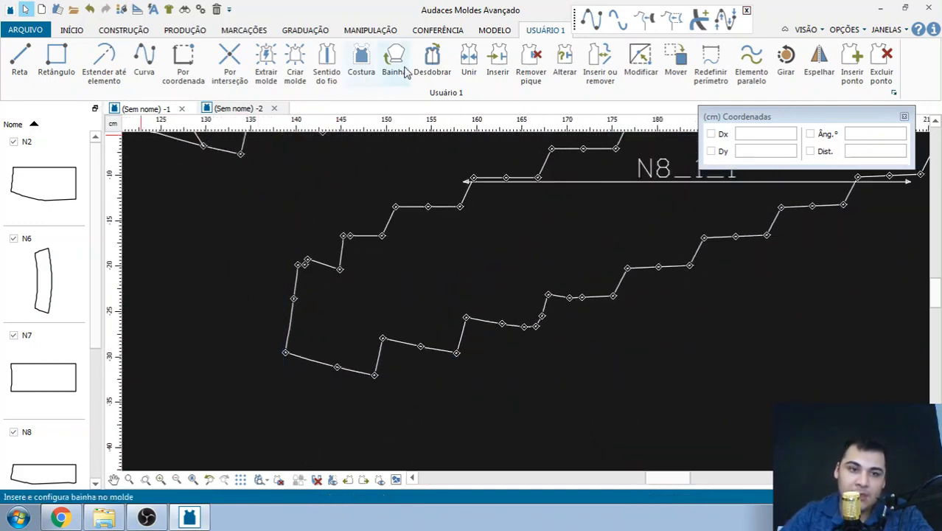
pyautogui.click(498, 63)
pyautogui.scroll(2, 302, 295)
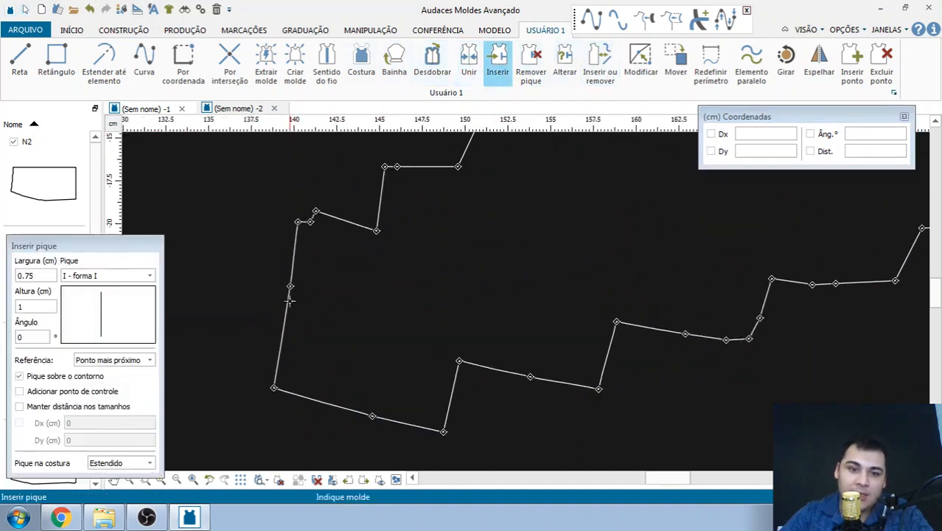
pyautogui.click(289, 287)
pyautogui.click(107, 275)
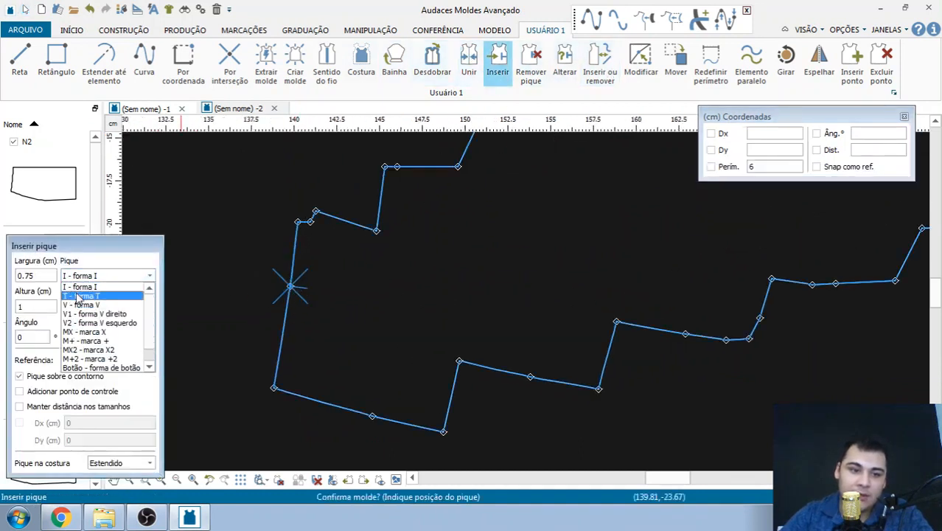
pyautogui.click(82, 288)
pyautogui.click(373, 415)
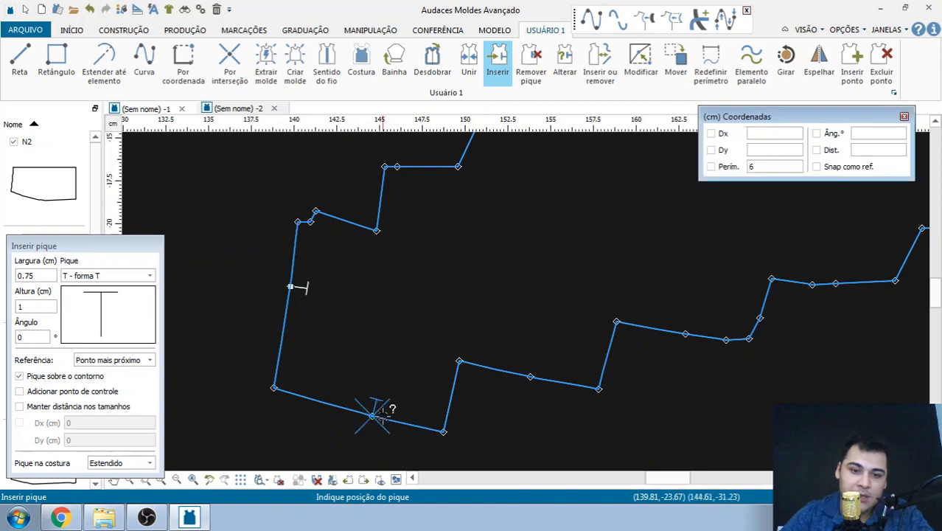
pyautogui.click(377, 229)
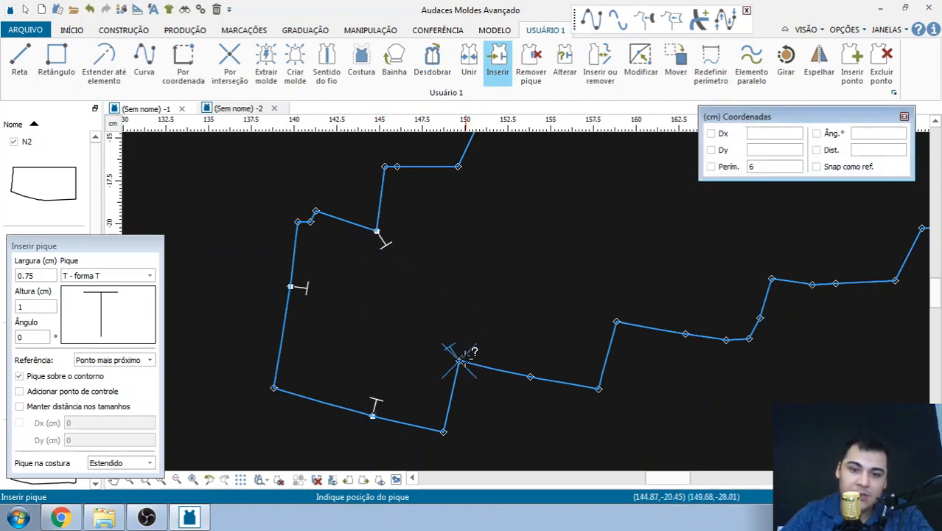
pyautogui.scroll(1, 273, 313)
pyautogui.press('Escape')
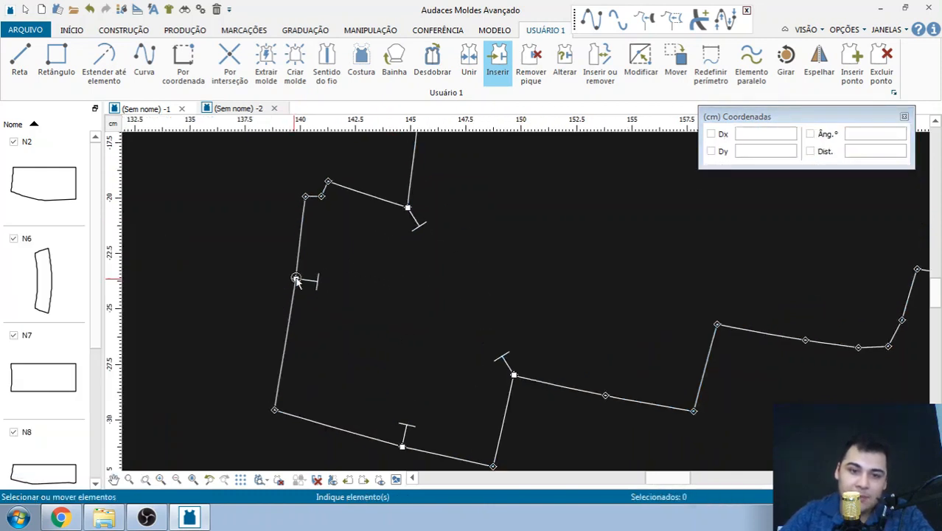
# Delete the notched copy N8_1_1
pyautogui.moveTo(388, 188); pyautogui.dragTo(466, 252)
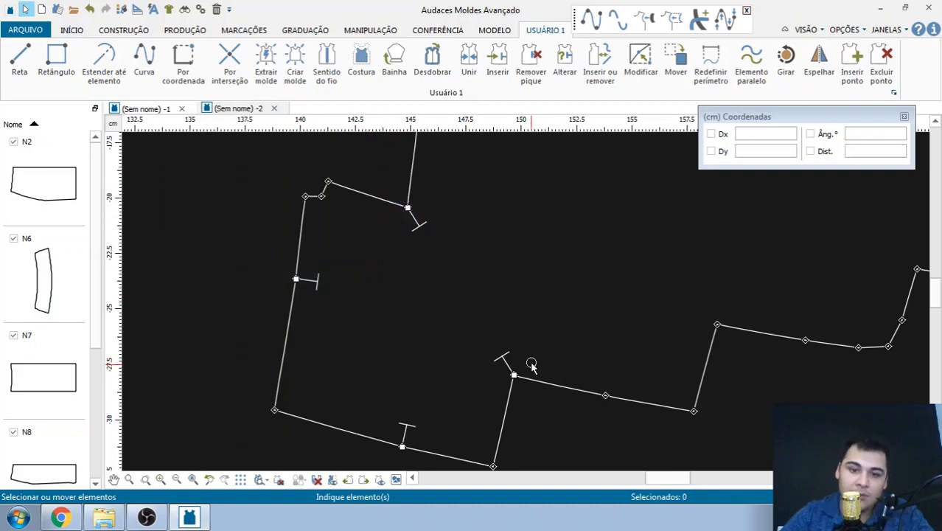
pyautogui.moveTo(429, 441); pyautogui.dragTo(388, 448)
pyautogui.scroll(-2, 222, 318)
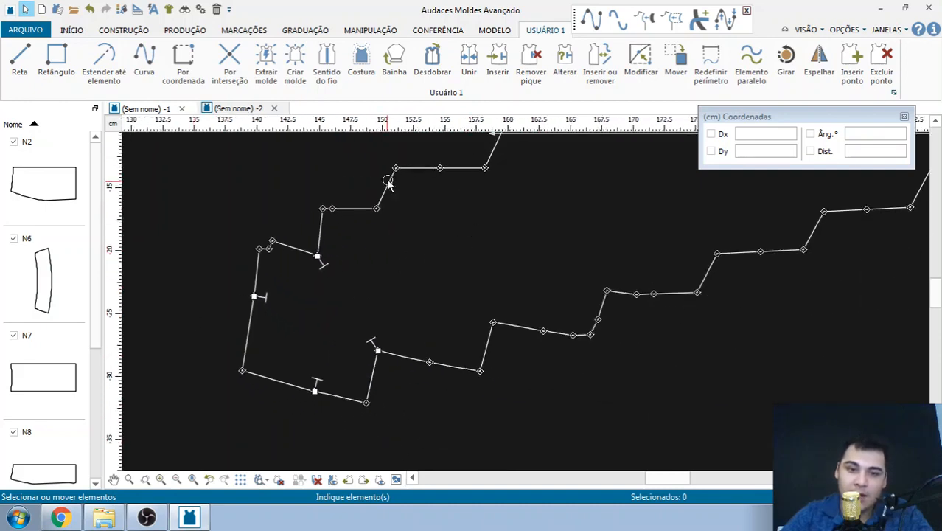
pyautogui.scroll(2, 404, 188)
pyautogui.scroll(-1, 461, 280)
pyautogui.scroll(-5, 436, 312)
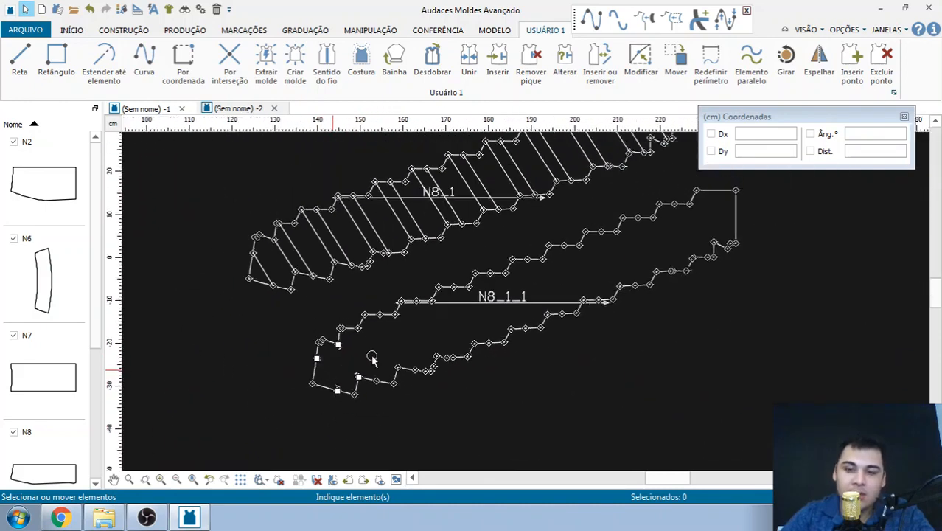
pyautogui.click(568, 260)
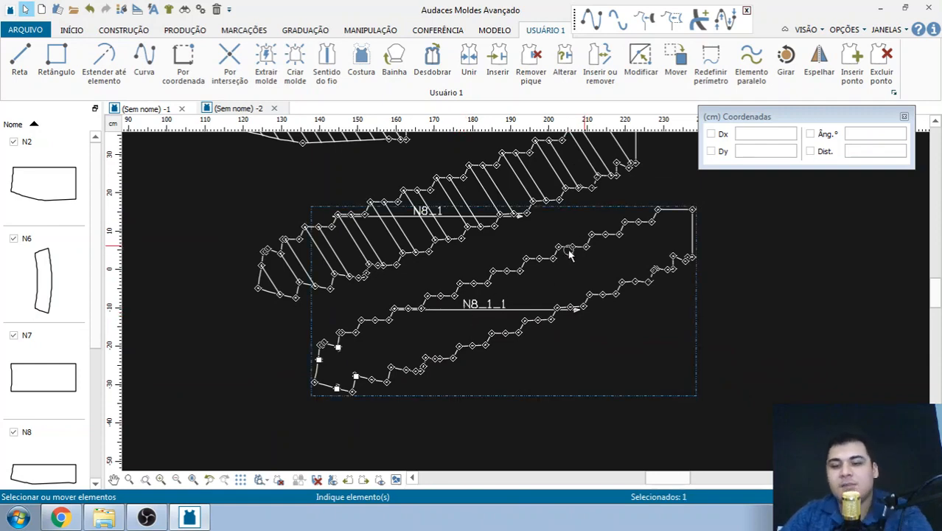
pyautogui.press('Delete')
# Try to add pleat lines to N8_1 as auxiliary lines, using the Add action in automatic mode
pyautogui.scroll(2, 480, 151)
pyautogui.scroll(-1, 496, 204)
pyautogui.scroll(1, 595, 242)
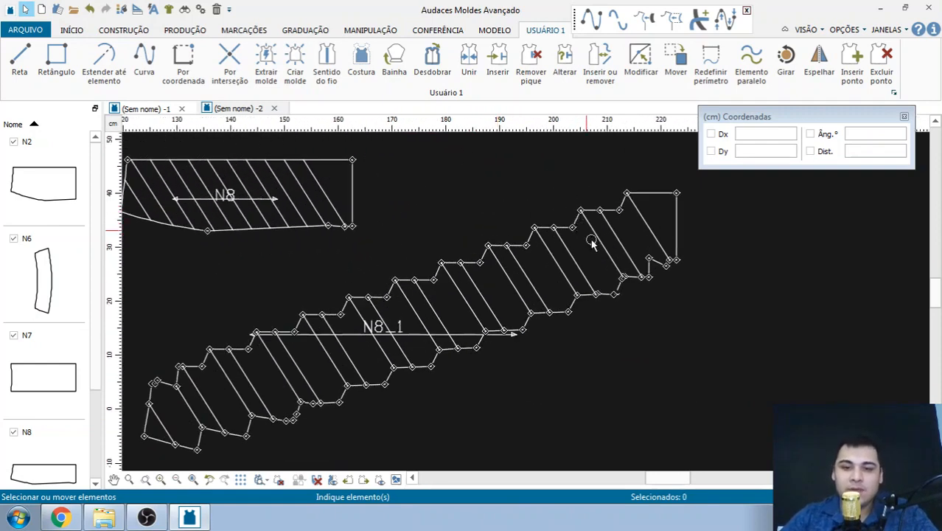
pyautogui.scroll(-2, 653, 195)
pyautogui.scroll(1, 579, 231)
pyautogui.click(600, 61)
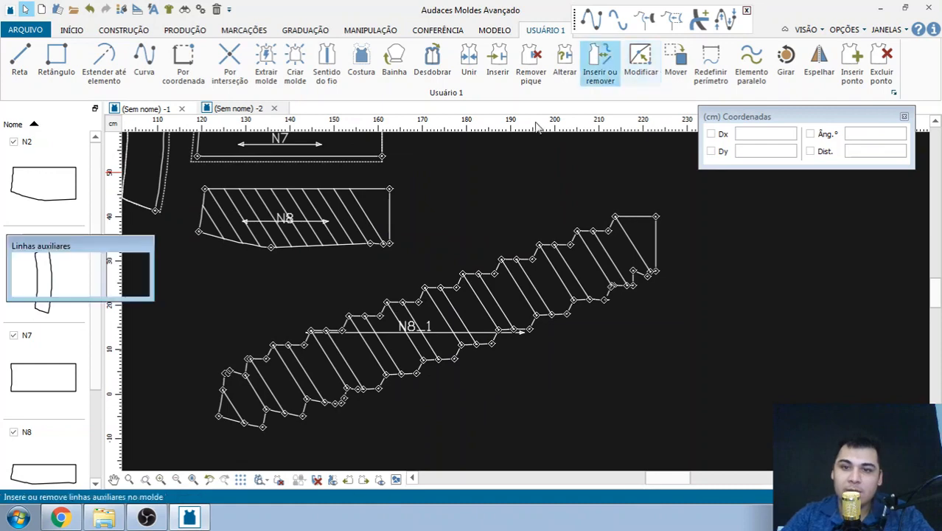
pyautogui.scroll(1, 222, 398)
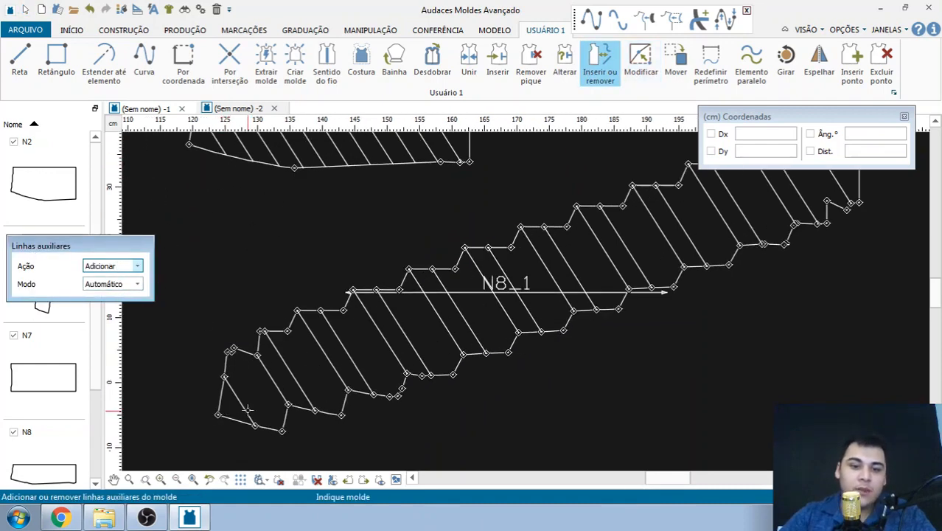
pyautogui.scroll(-1, 236, 412)
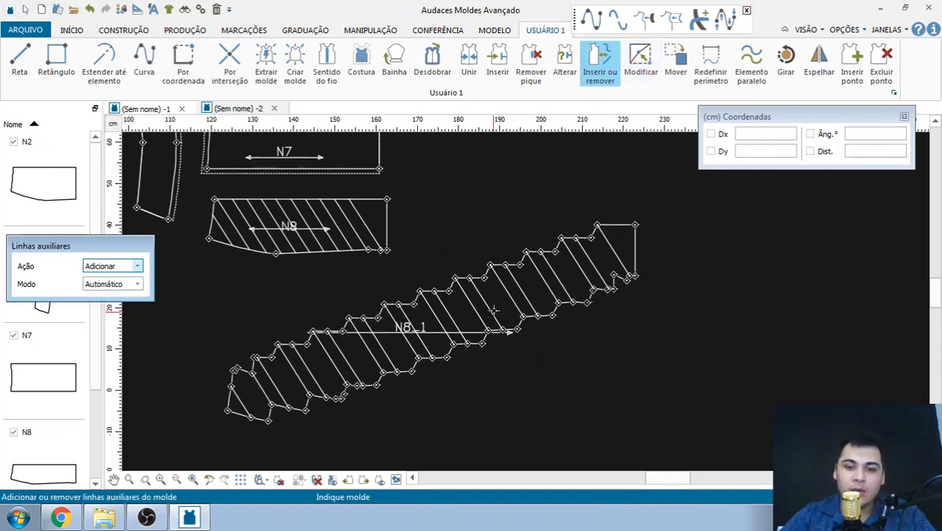
pyautogui.scroll(1, 579, 227)
pyautogui.click(619, 247)
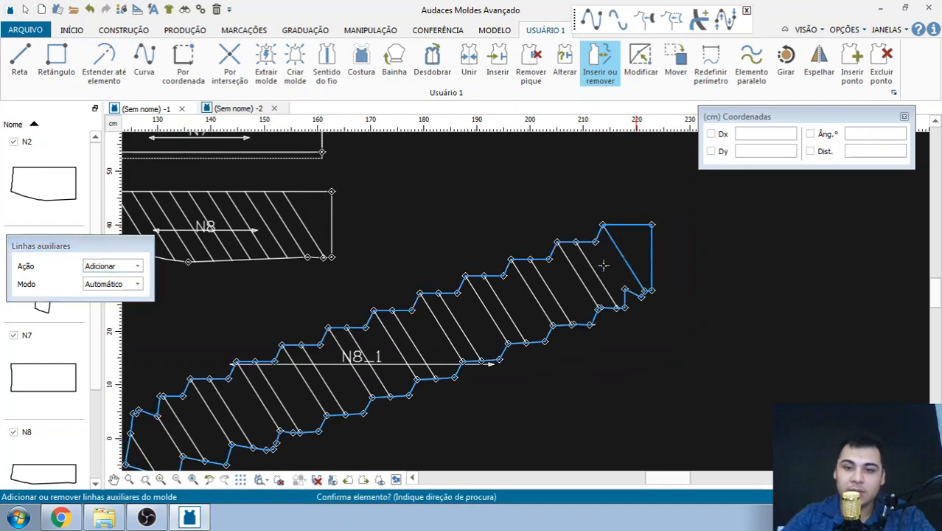
pyautogui.rightClick(603, 265)
pyautogui.click(595, 269)
pyautogui.rightClick(594, 267)
pyautogui.scroll(-4, 588, 229)
pyautogui.press('Escape')
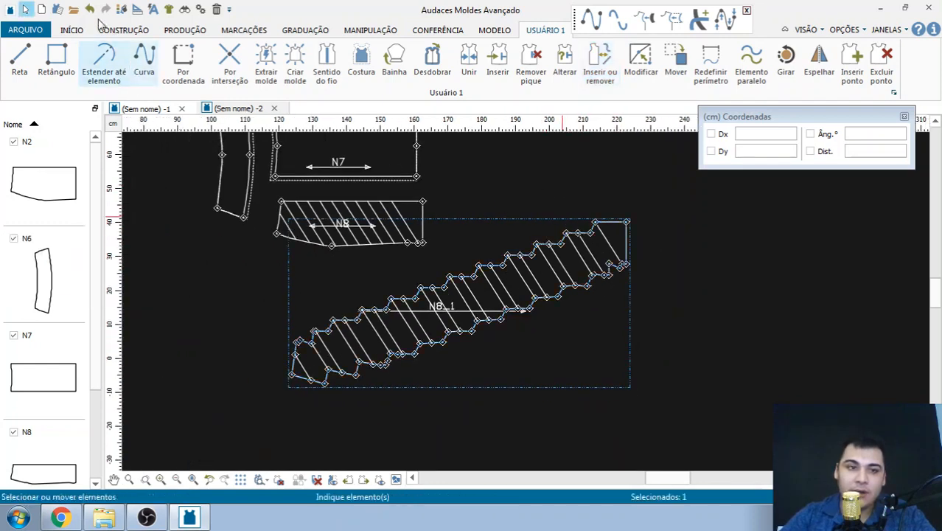
# Undo the auxiliary line attempt on N8_1
pyautogui.click(91, 8)
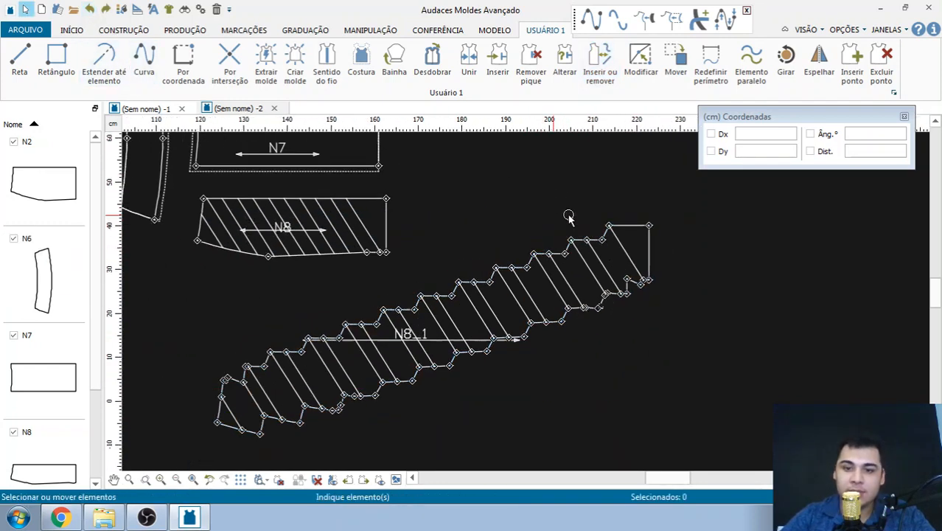
pyautogui.click(650, 226)
pyautogui.click(90, 9)
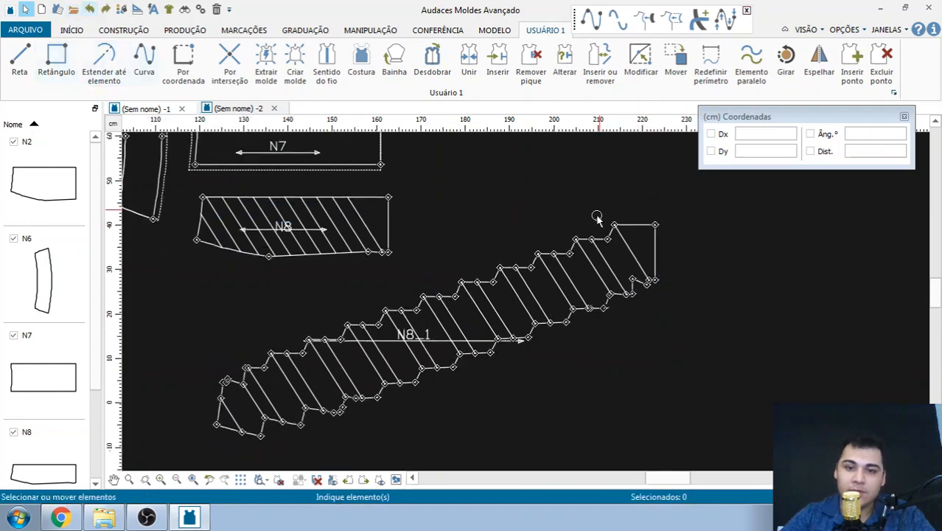
# Start creating a 1.2 cm seam allowance on N8_1 and select the lower part of its left end edge
pyautogui.scroll(1, 605, 239)
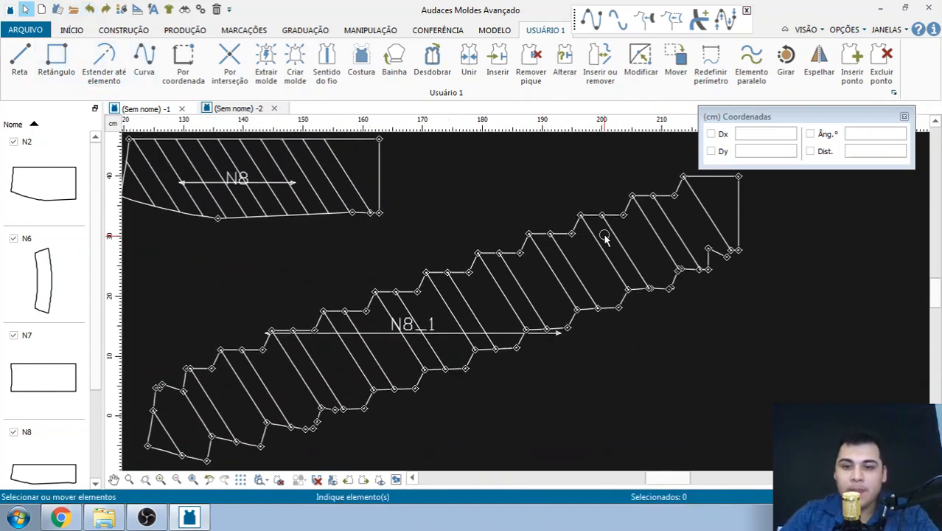
pyautogui.scroll(-1, 615, 210)
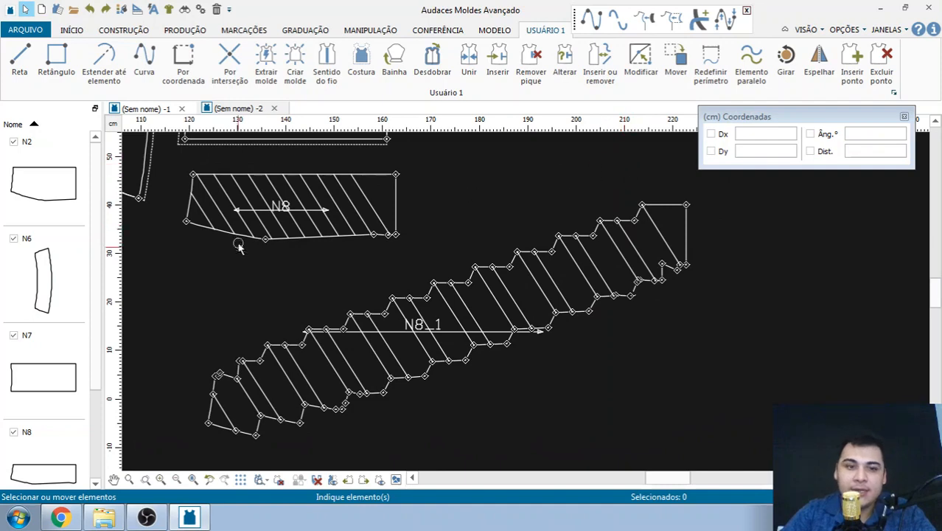
pyautogui.click(361, 63)
pyautogui.moveTo(147, 242); pyautogui.dragTo(151, 159)
pyautogui.scroll(-1, 189, 343)
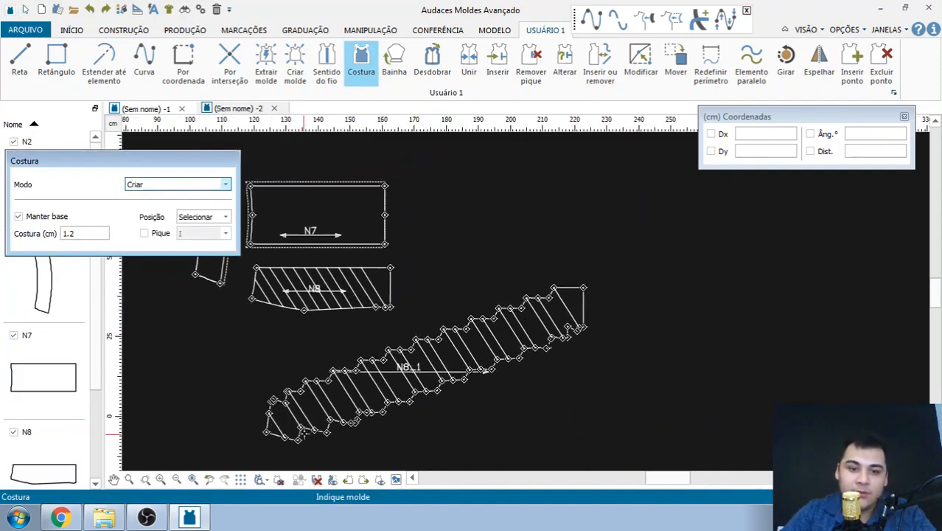
pyautogui.scroll(1, 287, 427)
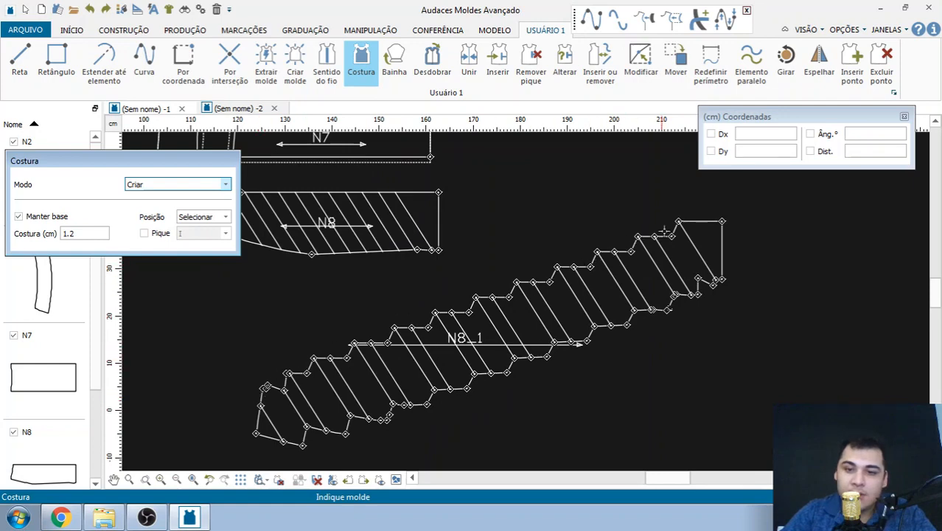
pyautogui.scroll(-1, 443, 371)
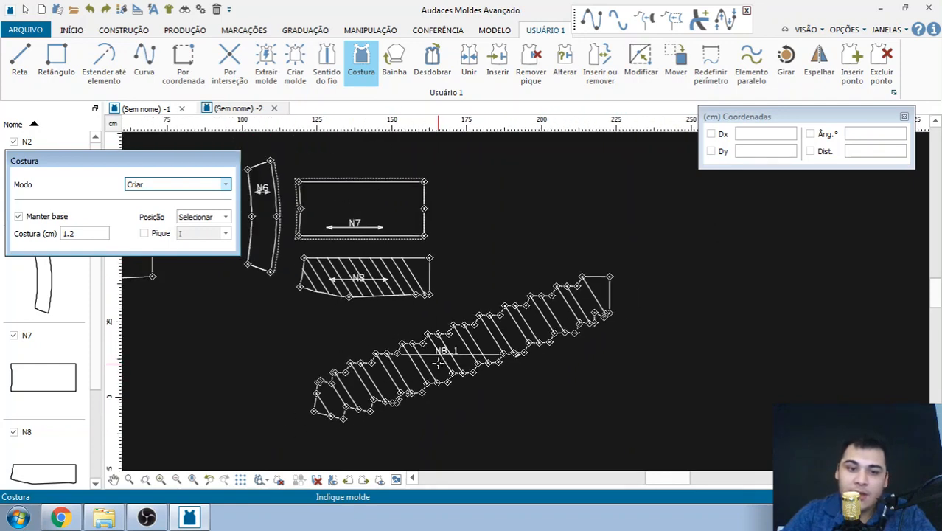
pyautogui.scroll(1, 304, 393)
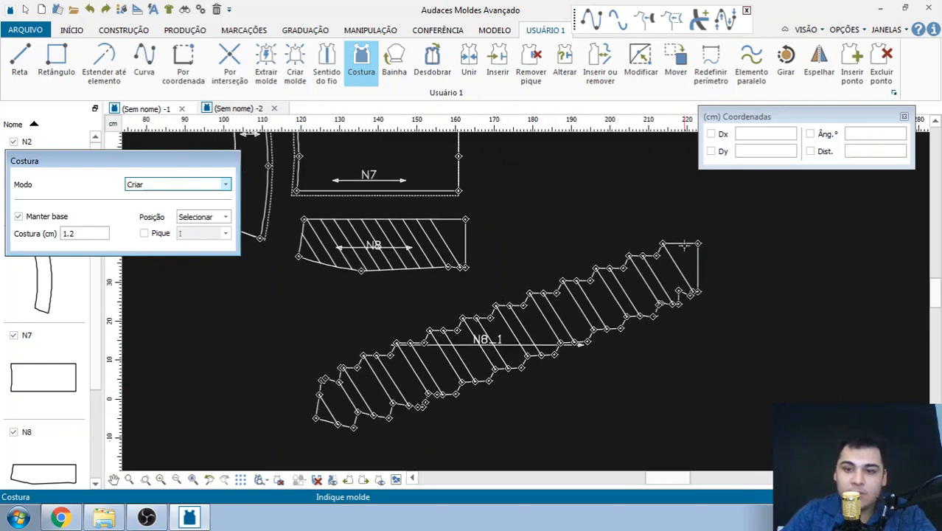
pyautogui.scroll(2, 401, 215)
pyautogui.scroll(-2, 384, 284)
pyautogui.scroll(2, 391, 200)
pyautogui.scroll(-2, 390, 205)
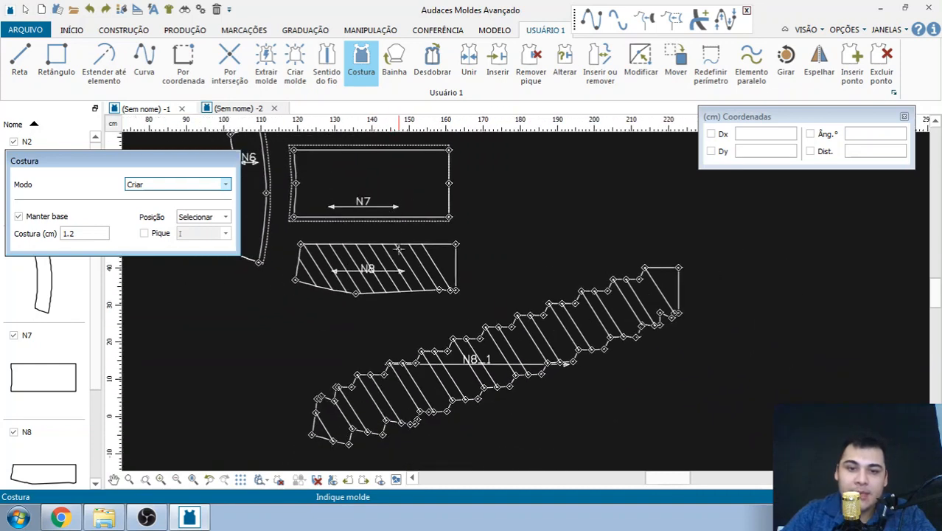
pyautogui.scroll(3, 295, 414)
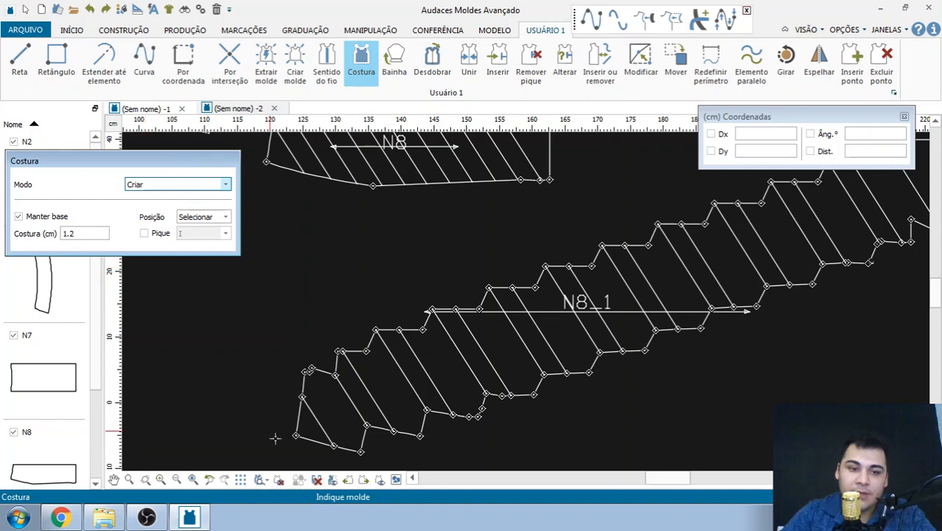
pyautogui.click(297, 377)
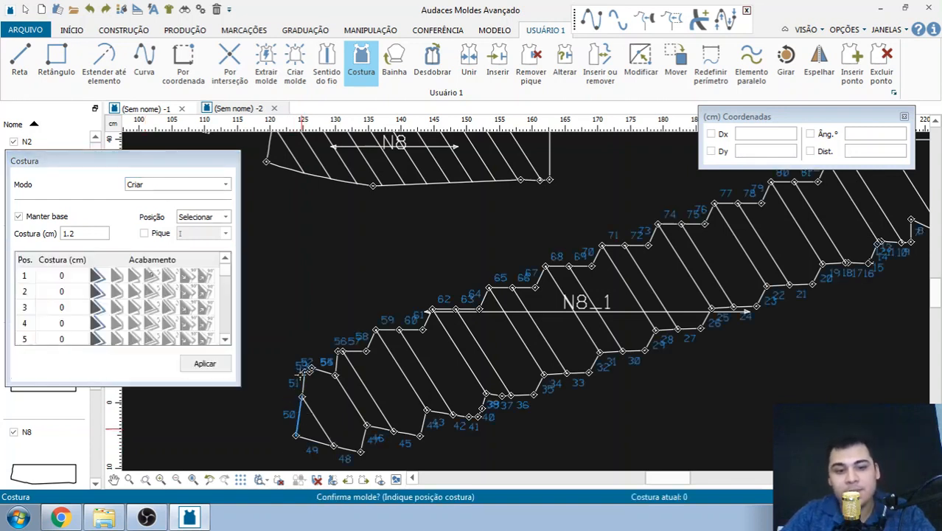
pyautogui.click(301, 375)
# Add the upper left end edge and the short corner edges 51 to 55 of N8_1 to the seam selection
pyautogui.scroll(1, 301, 377)
pyautogui.scroll(-4, 322, 394)
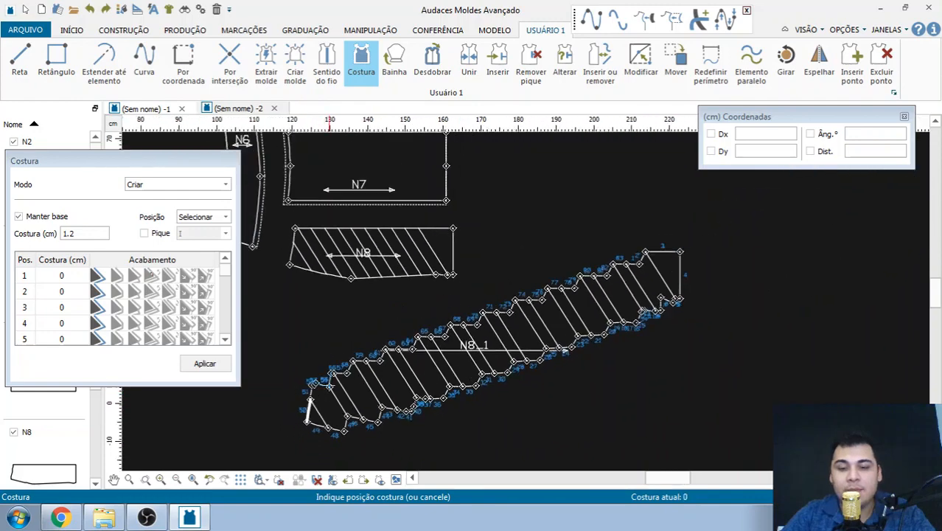
pyautogui.scroll(2, 299, 398)
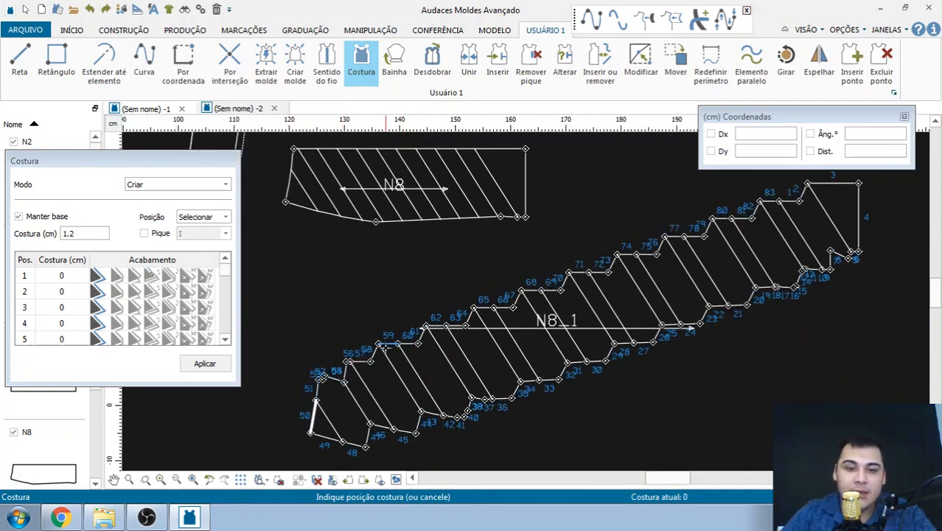
pyautogui.scroll(-2, 316, 401)
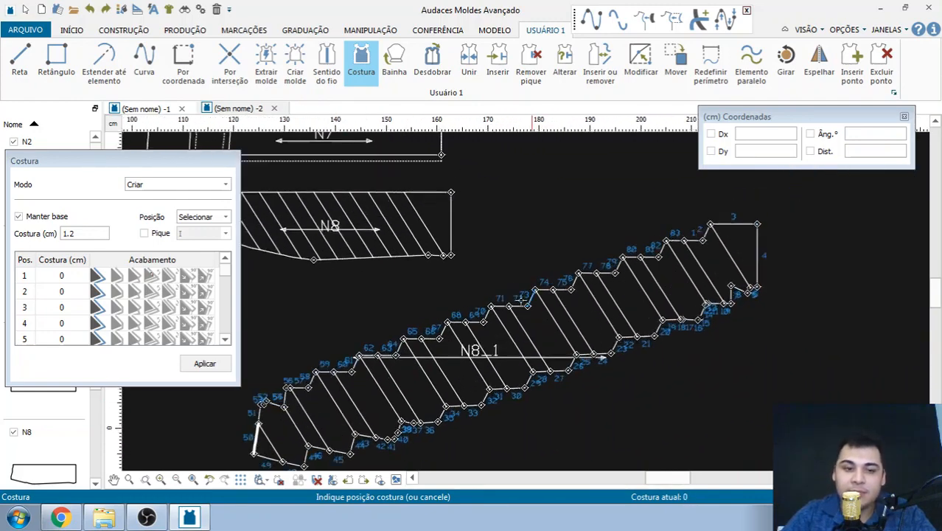
pyautogui.scroll(2, 238, 400)
pyautogui.scroll(3, 243, 400)
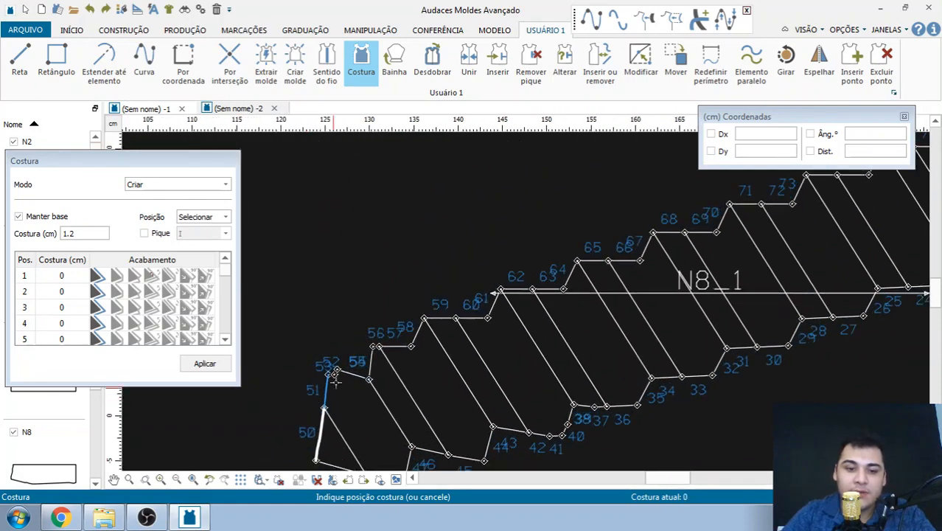
pyautogui.scroll(-2, 317, 369)
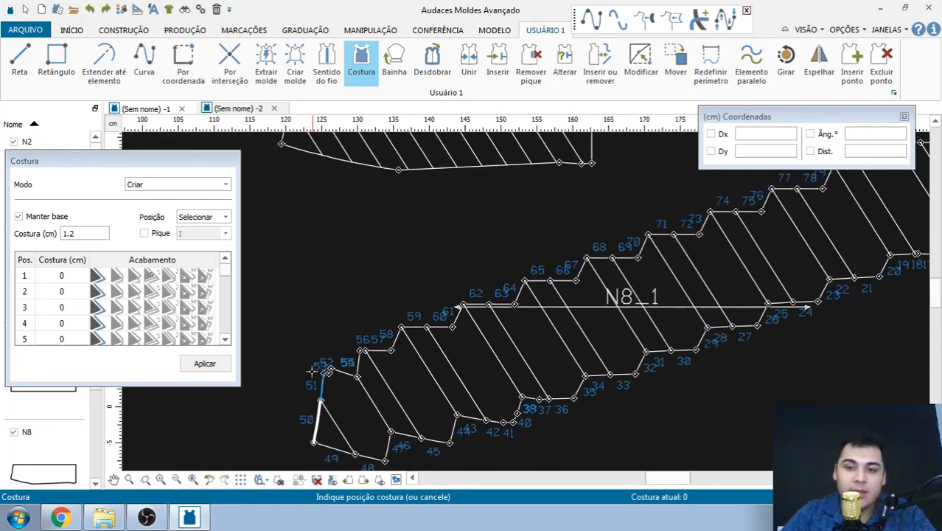
pyautogui.scroll(1, 317, 368)
pyautogui.scroll(2, 318, 363)
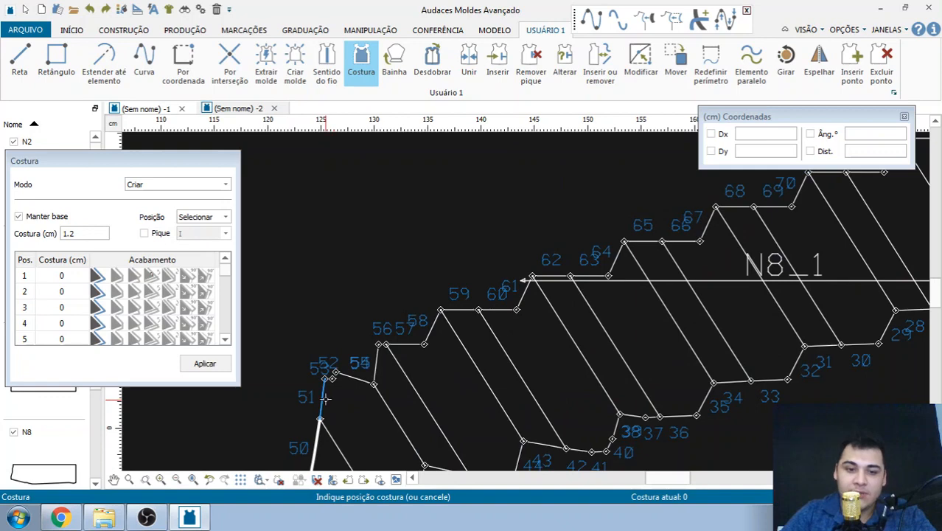
pyautogui.scroll(1, 322, 384)
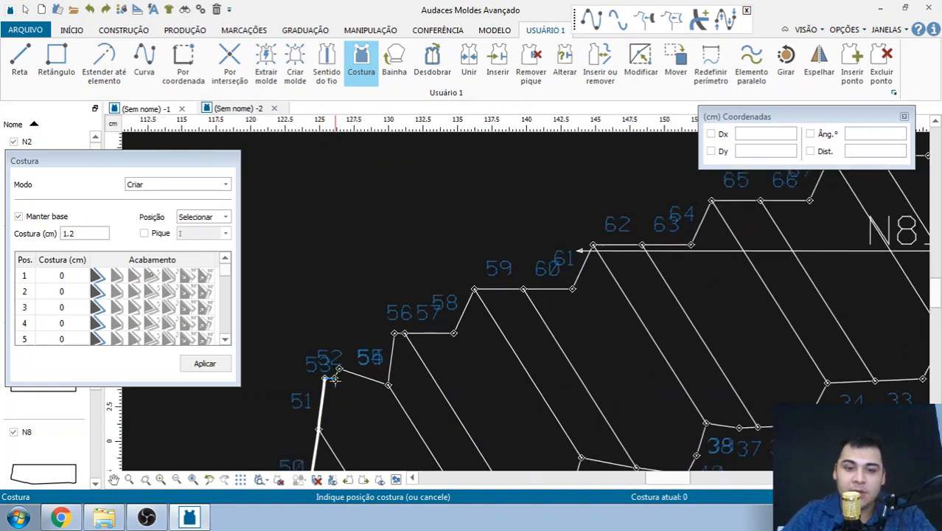
pyautogui.click(336, 377)
pyautogui.click(344, 373)
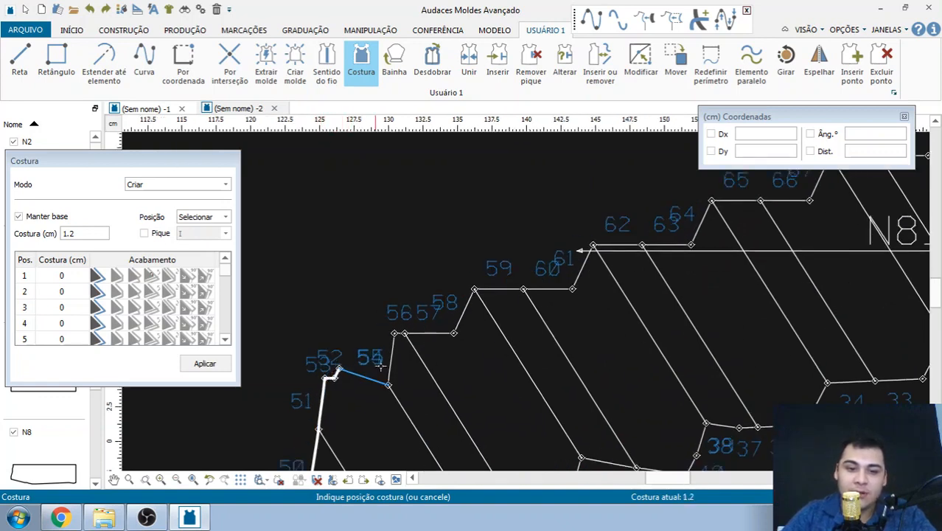
pyautogui.click(390, 359)
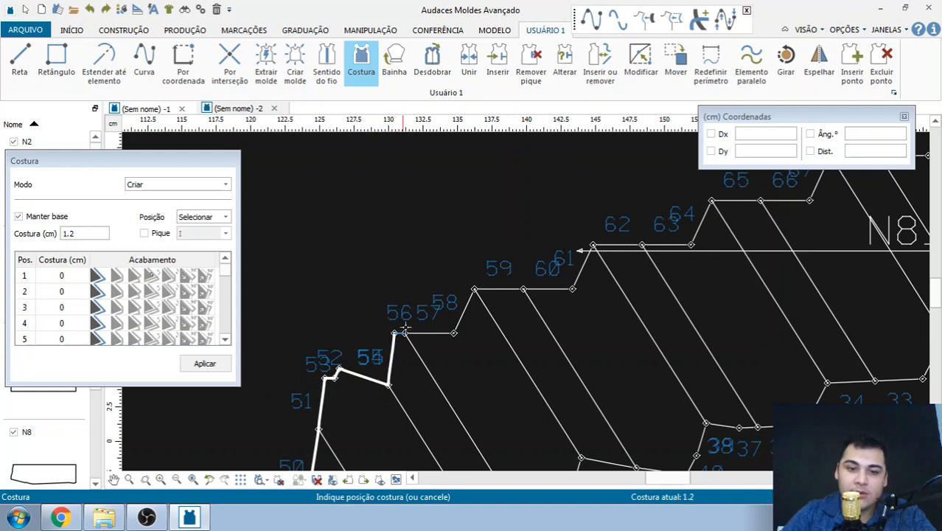
# Extend the seam selection along N8_1's stepped upper outline over edges 56 to 67
pyautogui.click(428, 333)
pyautogui.click(468, 302)
pyautogui.click(498, 280)
pyautogui.click(556, 281)
pyautogui.click(581, 264)
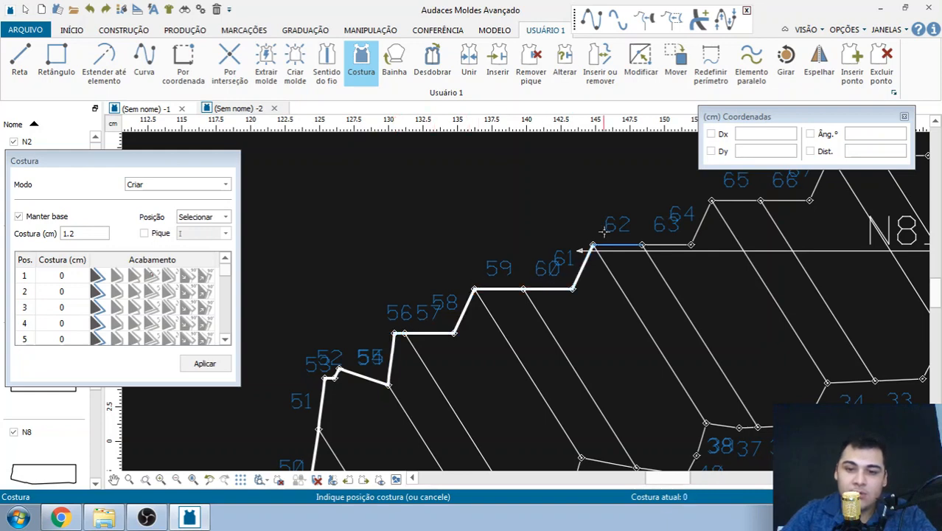
pyautogui.click(617, 231)
pyautogui.click(662, 229)
pyautogui.click(702, 211)
pyautogui.click(751, 204)
pyautogui.moveTo(752, 203); pyautogui.dragTo(340, 325, button='middle')
pyautogui.click(339, 322)
pyautogui.click(371, 321)
pyautogui.click(406, 299)
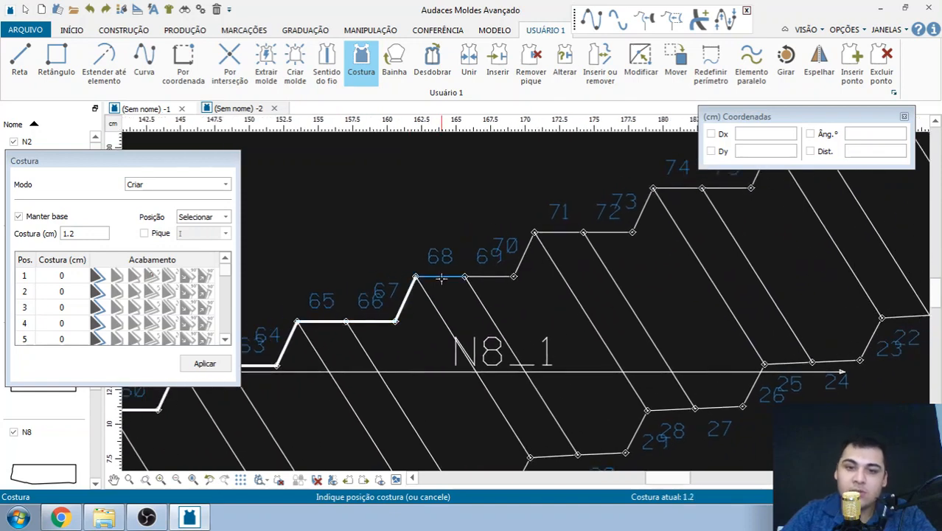
# Continue the seam selection along N8_1's stepped upper outline over edges 68 to 82
pyautogui.click(441, 278)
pyautogui.click(490, 276)
pyautogui.click(524, 255)
pyautogui.click(575, 233)
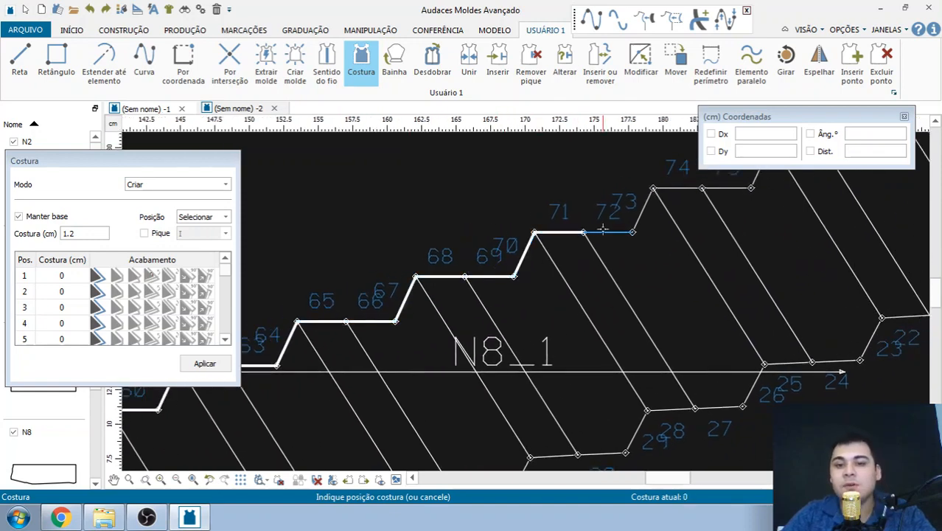
pyautogui.click(603, 230)
pyautogui.click(643, 211)
pyautogui.click(465, 310)
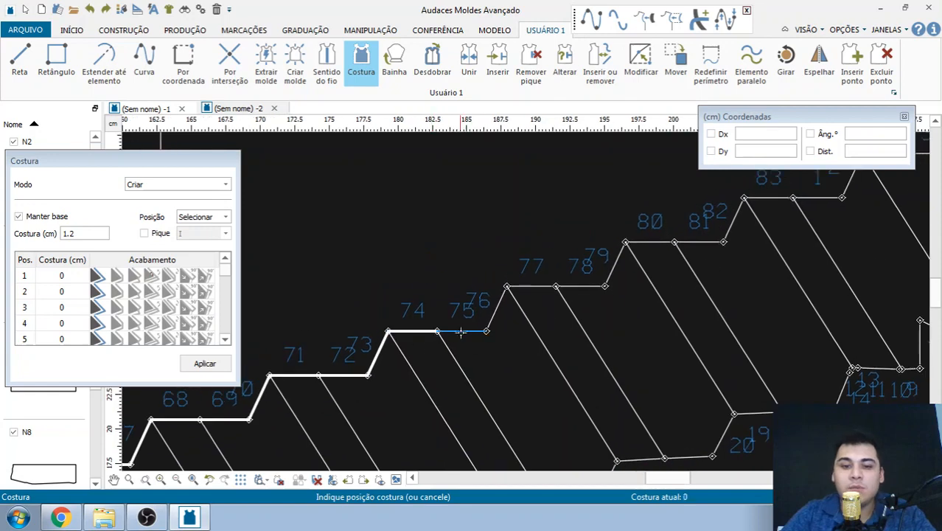
pyautogui.click(528, 287)
pyautogui.click(580, 287)
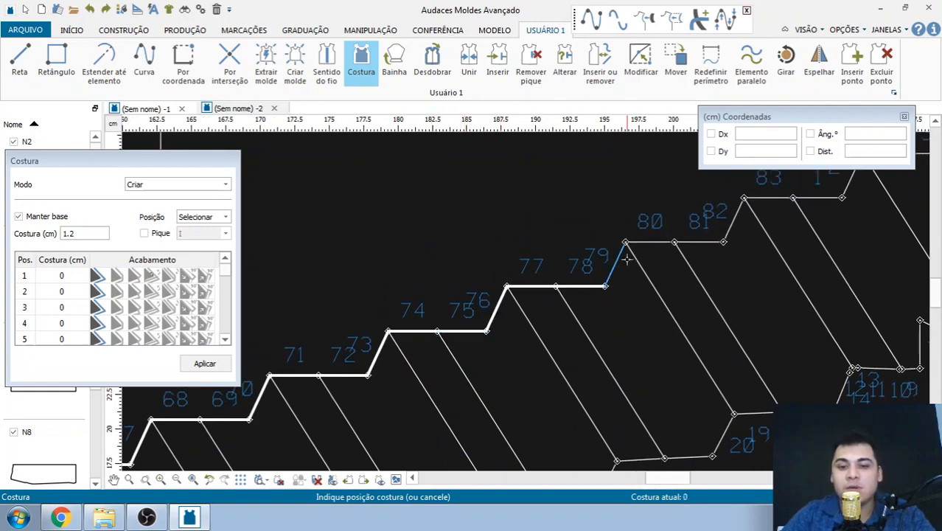
pyautogui.click(615, 264)
pyautogui.click(649, 242)
pyautogui.click(704, 243)
pyautogui.moveTo(770, 211); pyautogui.dragTo(400, 387, button='middle')
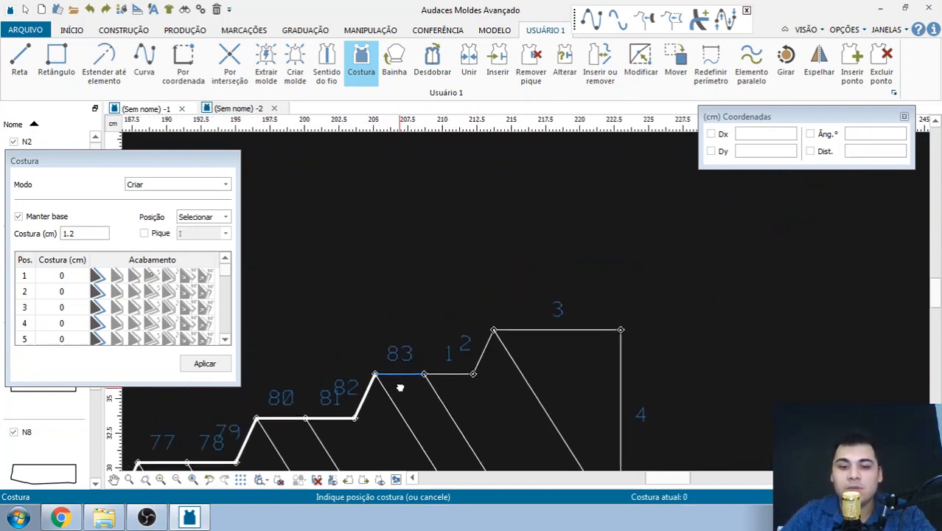
# Add edges 83, 1, 2 and 3 to the selection and apply the 1.2 cm seam allowance to N8_1
pyautogui.click(482, 352)
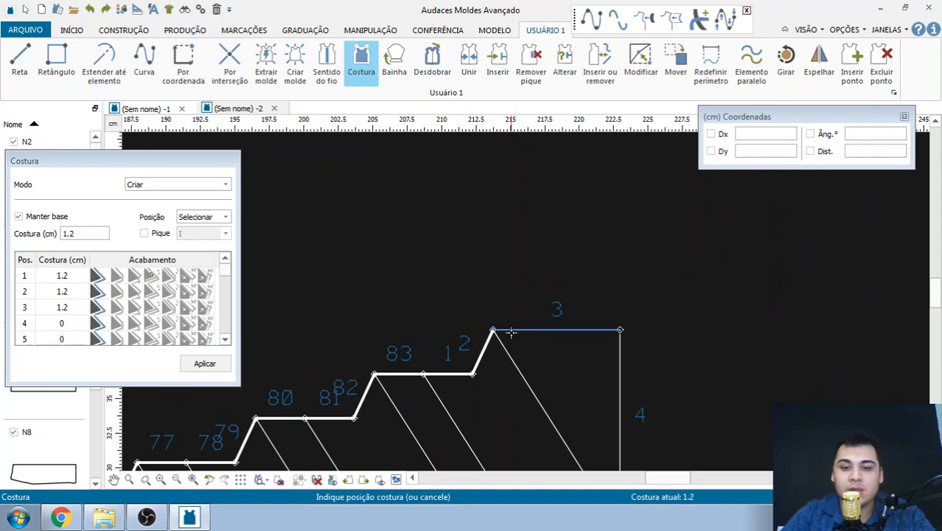
pyautogui.click(517, 329)
pyautogui.scroll(-2, 620, 319)
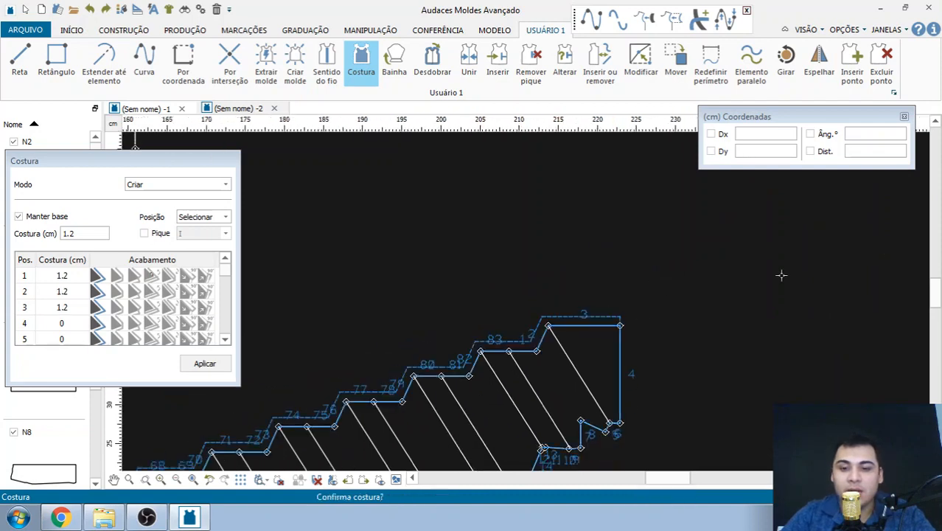
pyautogui.scroll(-7, 783, 265)
pyautogui.scroll(3, 496, 457)
pyautogui.scroll(-3, 487, 332)
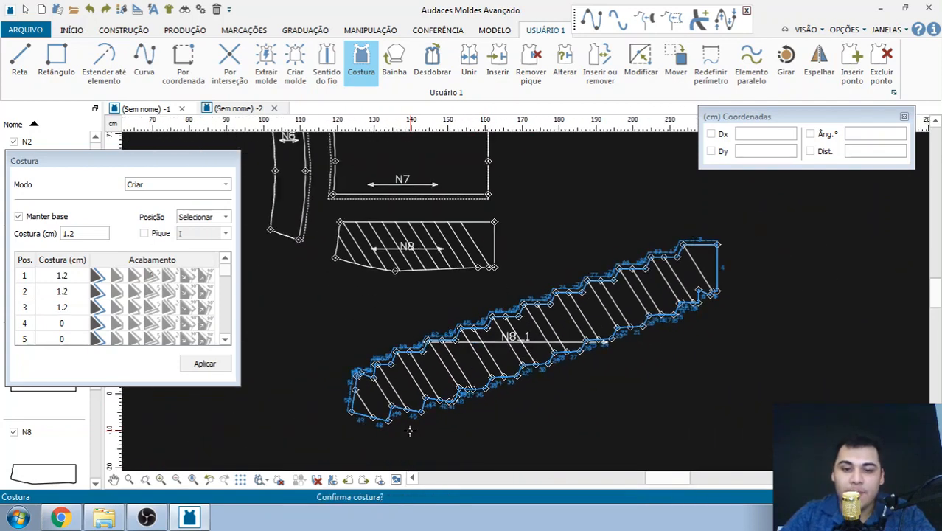
pyautogui.scroll(4, 370, 398)
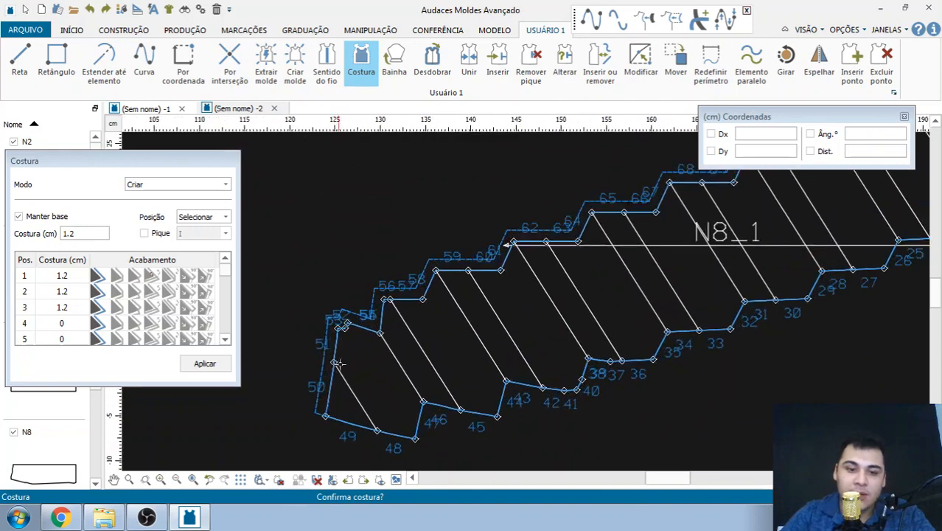
pyautogui.rightClick(339, 354)
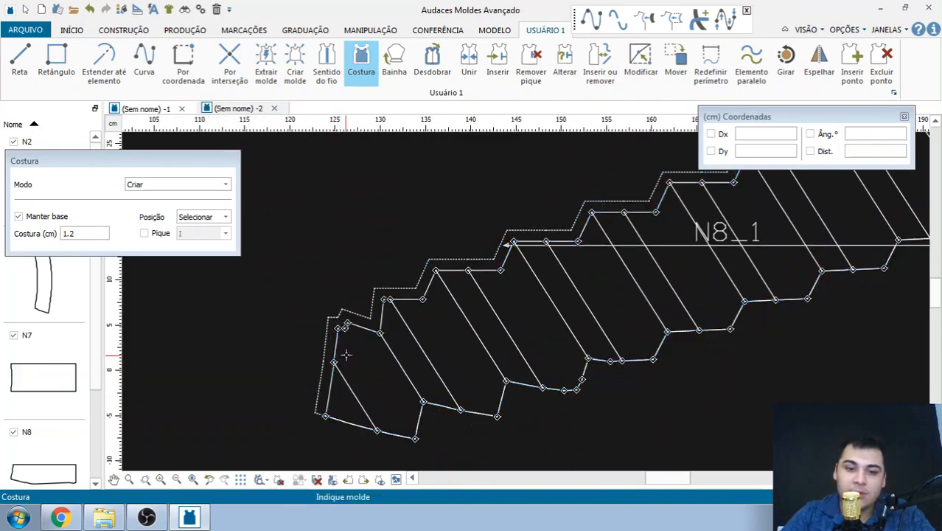
# Examine the new seam allowance around N8_1's left end and along its stepped upper edge
pyautogui.scroll(3, 324, 365)
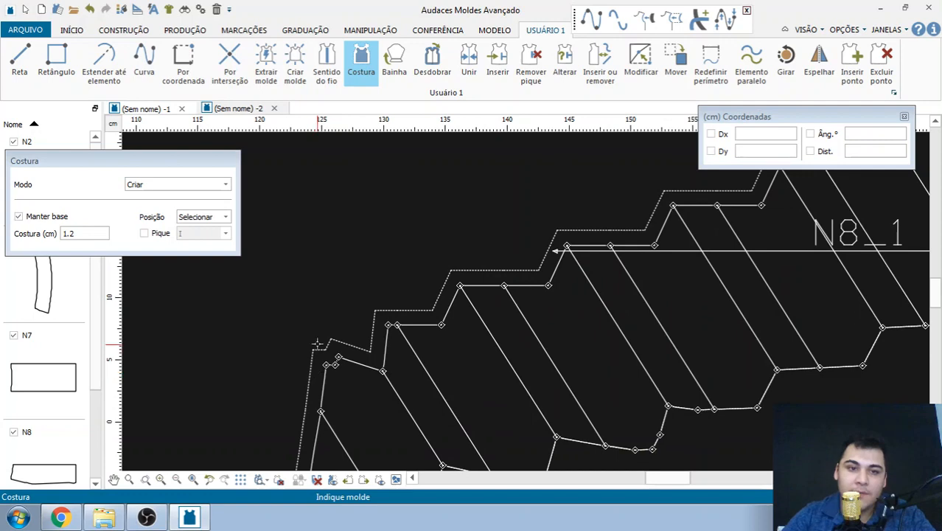
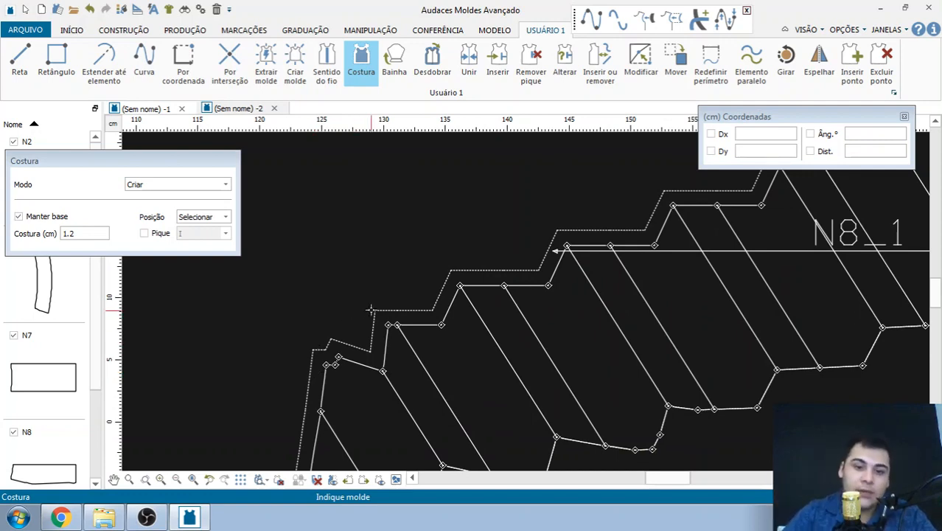
pyautogui.scroll(-5, 370, 309)
pyautogui.rightClick(700, 270)
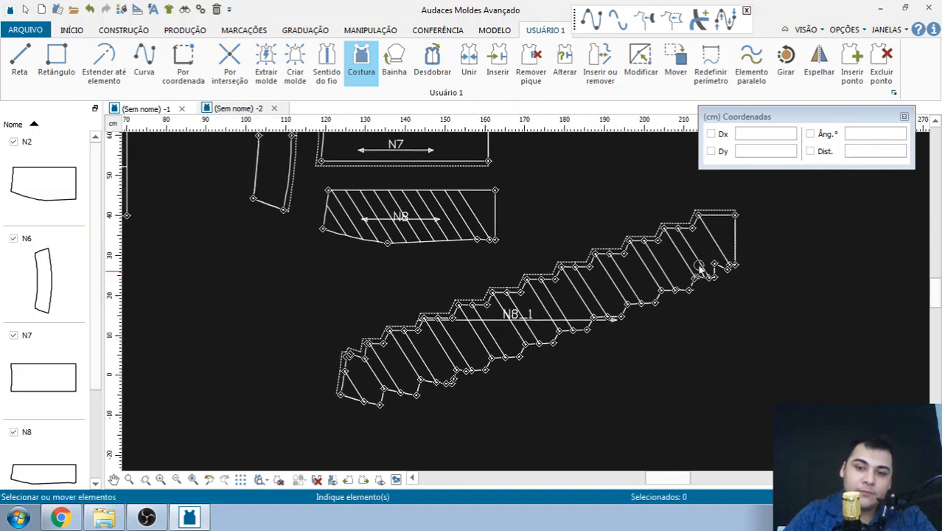
pyautogui.scroll(1, 558, 266)
pyautogui.scroll(2, 247, 442)
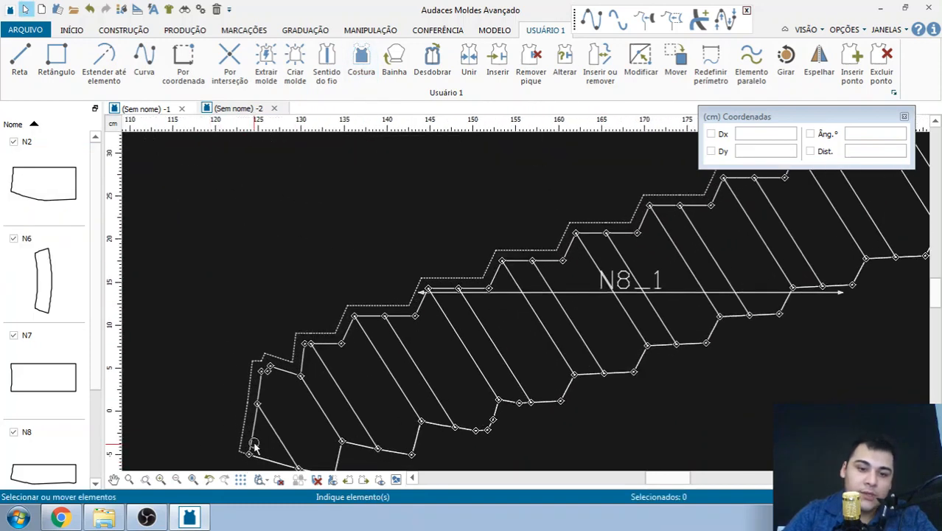
pyautogui.scroll(-1, 266, 310)
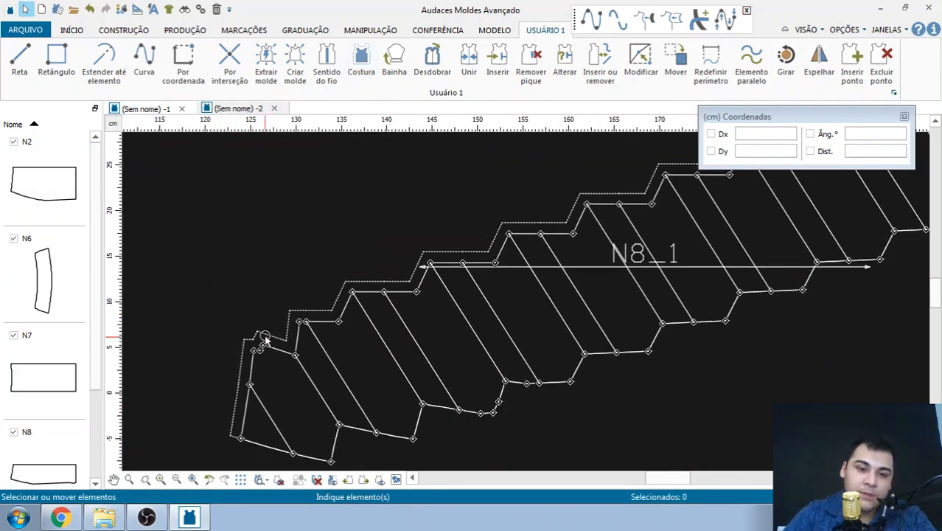
pyautogui.scroll(-2, 264, 339)
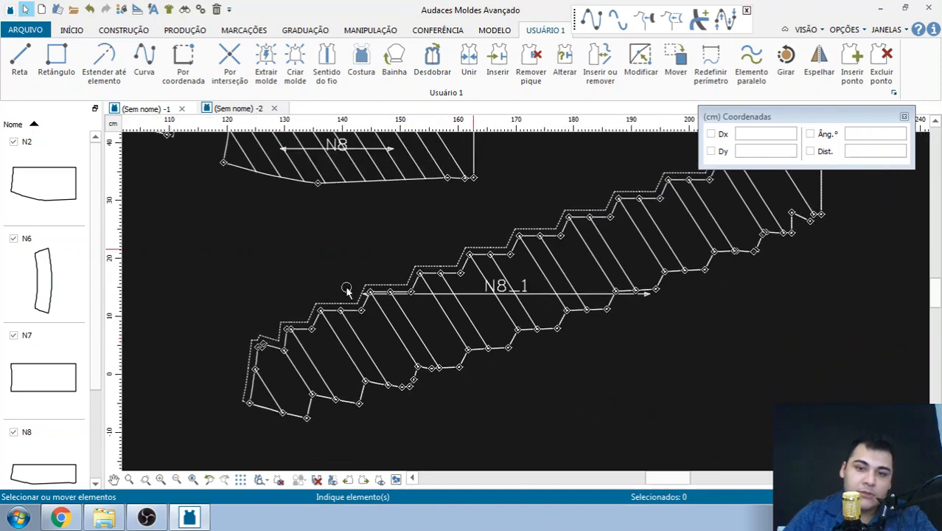
# Try placing a duplicate of N8_1 below the original and undo the copy
pyautogui.scroll(-2, 347, 289)
pyautogui.moveTo(600, 213); pyautogui.dragTo(248, 433)
pyautogui.hotkey('ctrl', 'v')
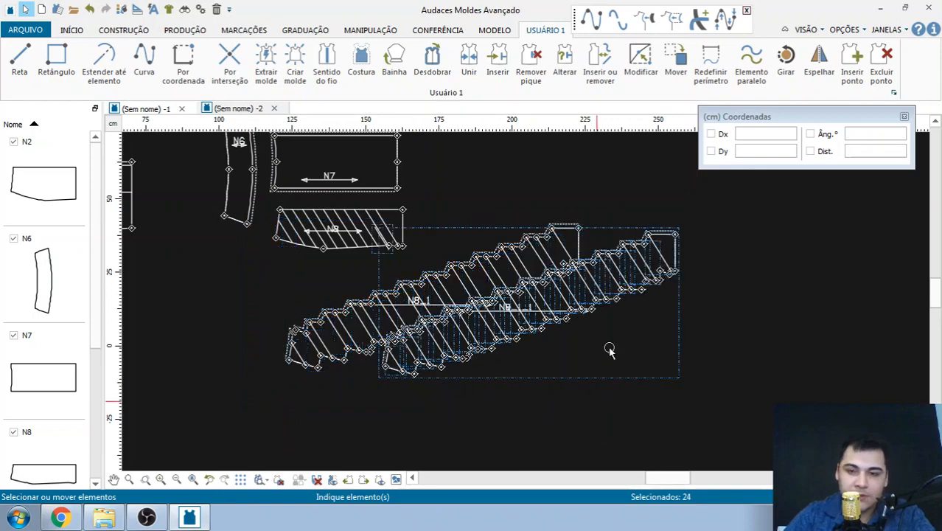
pyautogui.moveTo(663, 274); pyautogui.dragTo(582, 341)
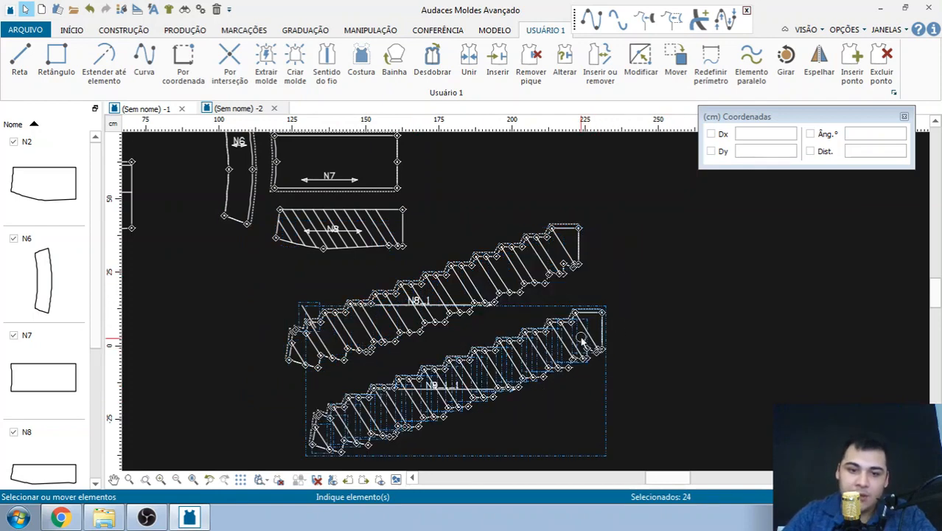
pyautogui.hotkey('ctrl', 'z')
pyautogui.hotkey('ctrl', 'z')
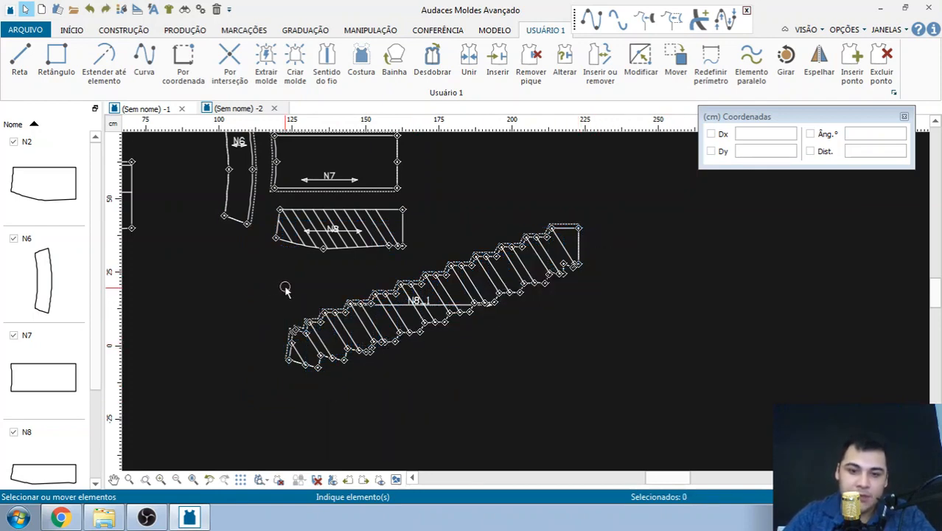
# Select N8_1 with all its pleat lines and move it down, farther away from piece N8
pyautogui.scroll(-3, 399, 333)
pyautogui.moveTo(547, 248); pyautogui.dragTo(307, 394)
pyautogui.scroll(3, 365, 324)
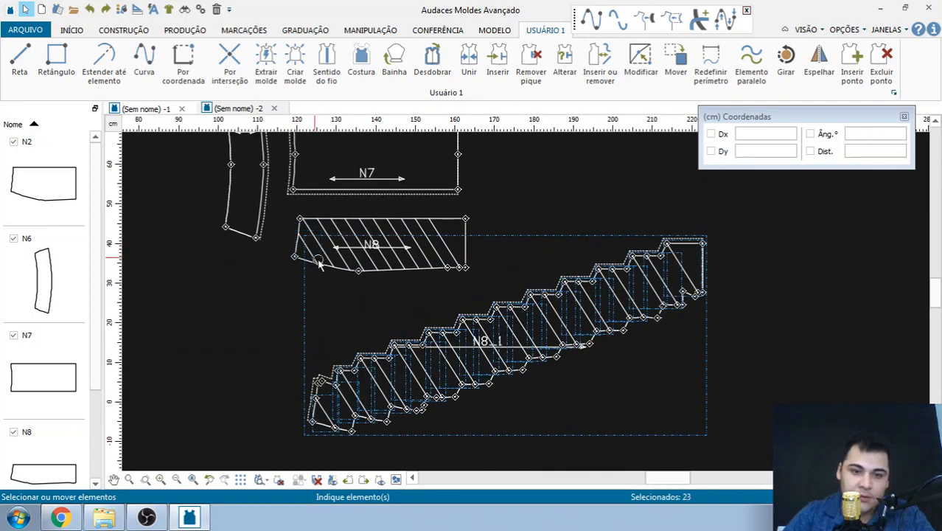
pyautogui.scroll(-3, 289, 310)
pyautogui.moveTo(469, 297); pyautogui.dragTo(433, 375)
pyautogui.scroll(-3, 380, 408)
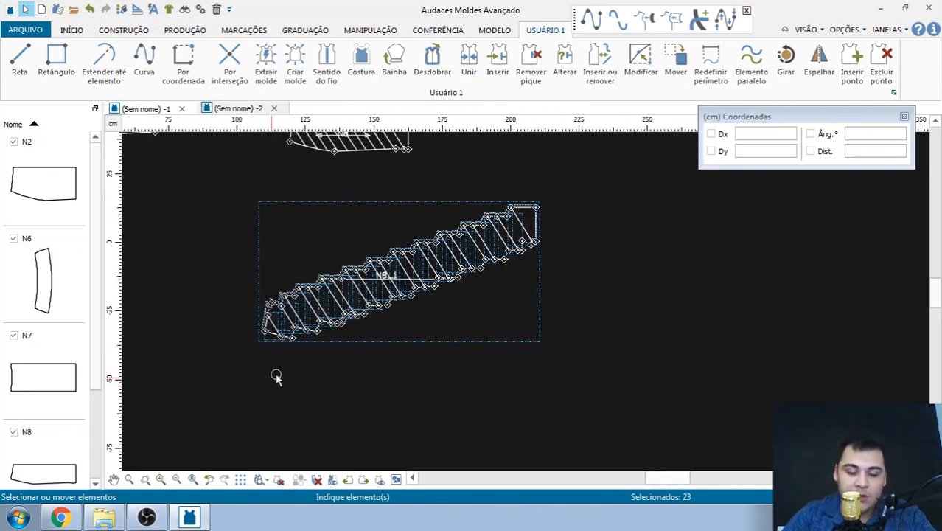
# Duplicate N8_1 with its pleat lines and seam allowance, and place the copy below the original
pyautogui.hotkey('ctrl', 'v')
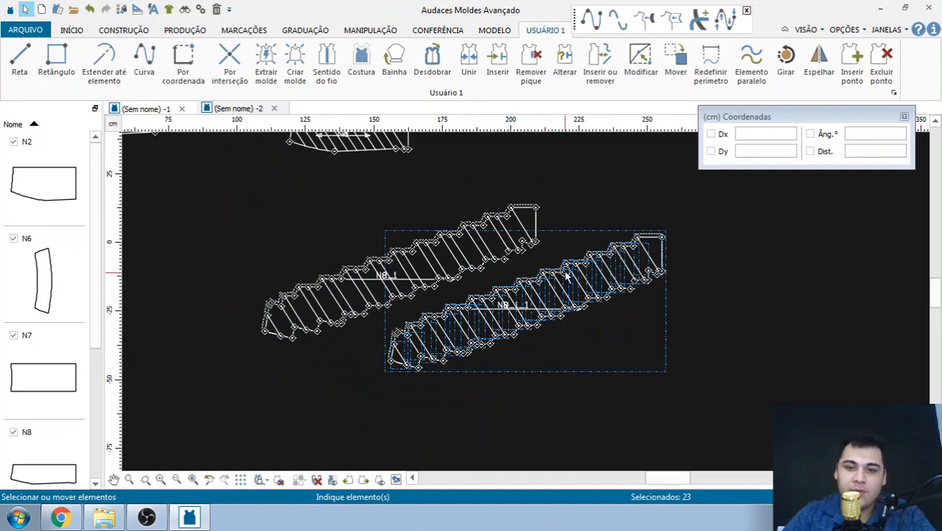
pyautogui.moveTo(566, 274); pyautogui.dragTo(466, 301)
pyautogui.scroll(2, 330, 317)
pyautogui.click(210, 354)
# Examine the seam allowance along the stepped upper edge of N8_1 in relation to its pleat lines
pyautogui.scroll(2, 262, 269)
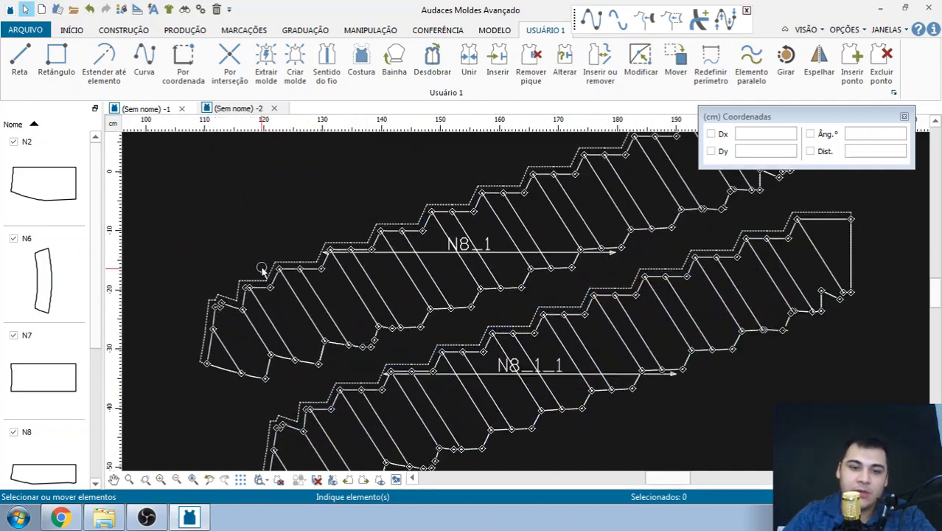
pyautogui.scroll(3, 273, 267)
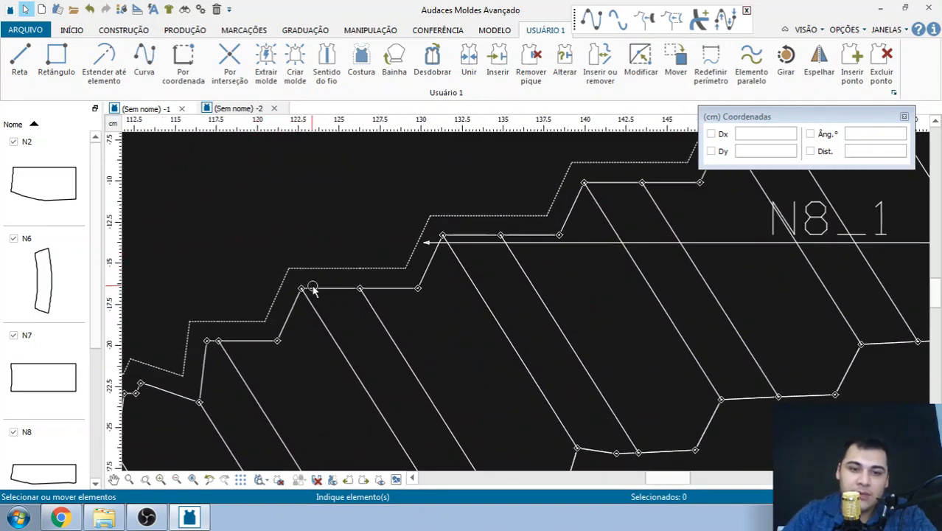
pyautogui.scroll(2, 308, 291)
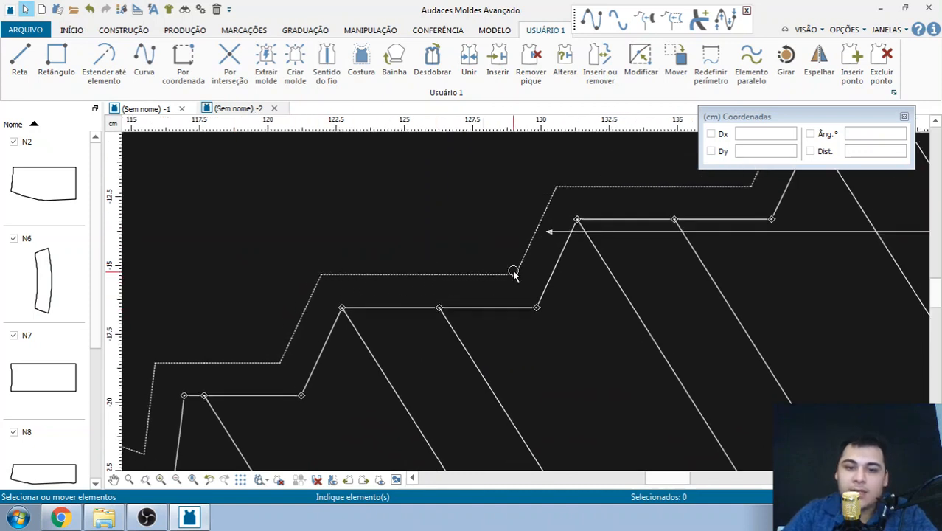
pyautogui.scroll(1, 354, 330)
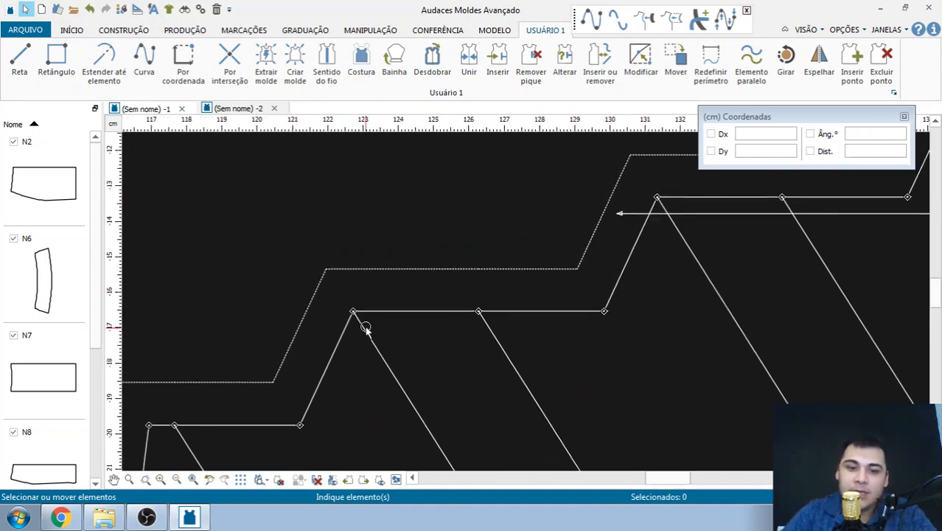
pyautogui.scroll(-3, 293, 237)
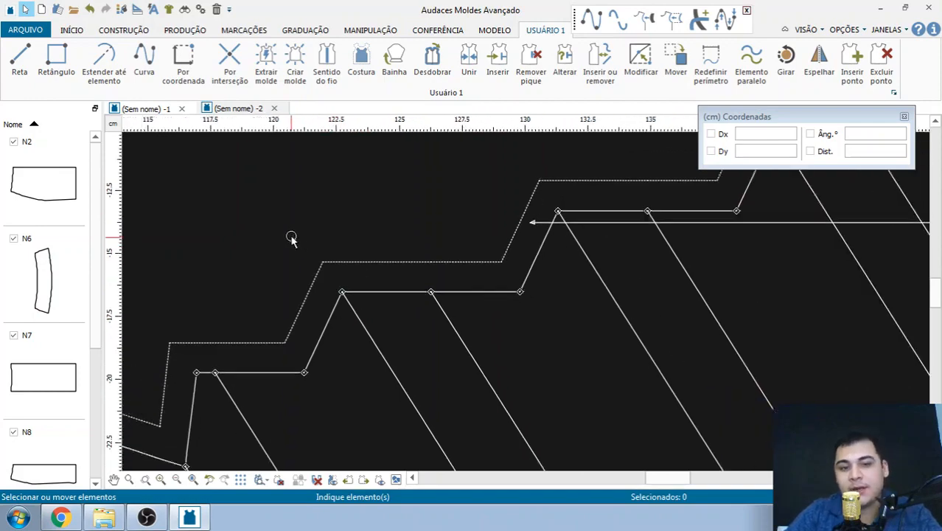
pyautogui.scroll(-3, 315, 194)
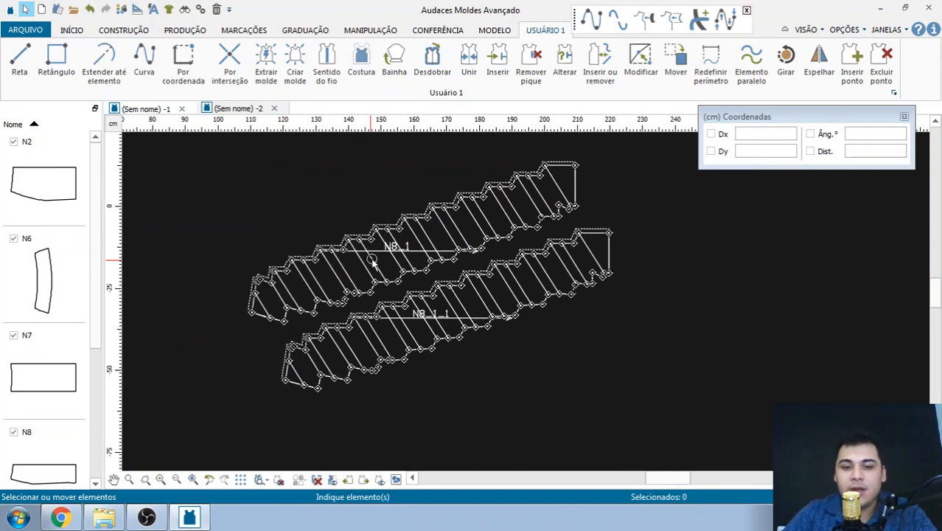
# Convert the seam allowance of the duplicate N8_1_1 into its contour with the Costura mode Converter em contorno
pyautogui.scroll(1, 300, 179)
pyautogui.click(361, 62)
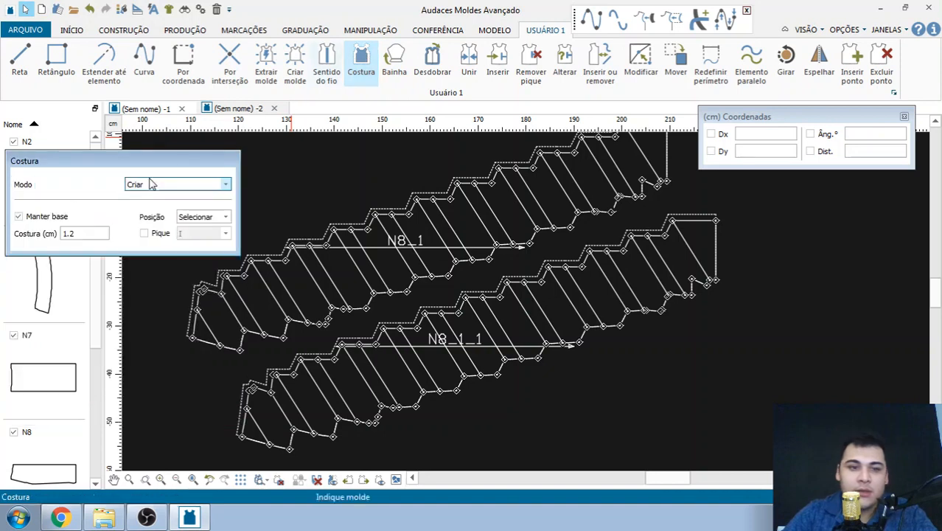
pyautogui.click(150, 184)
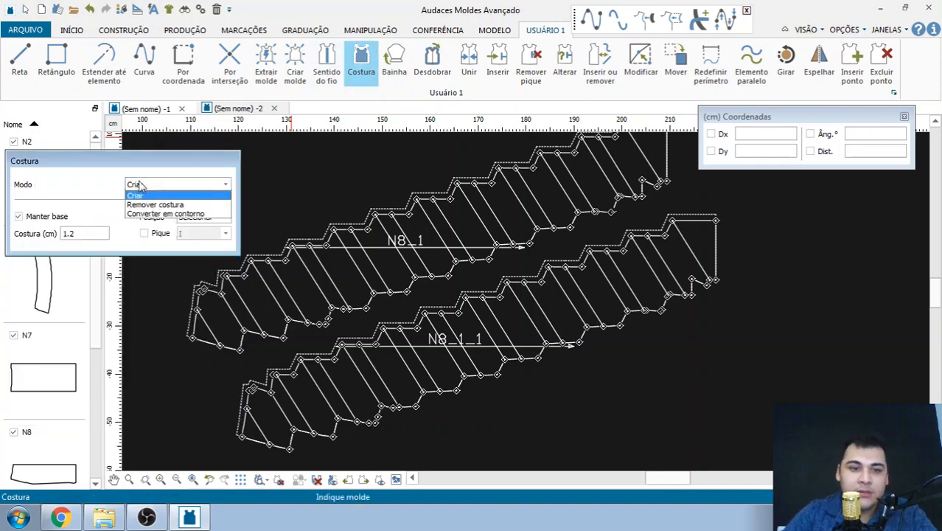
pyautogui.click(163, 213)
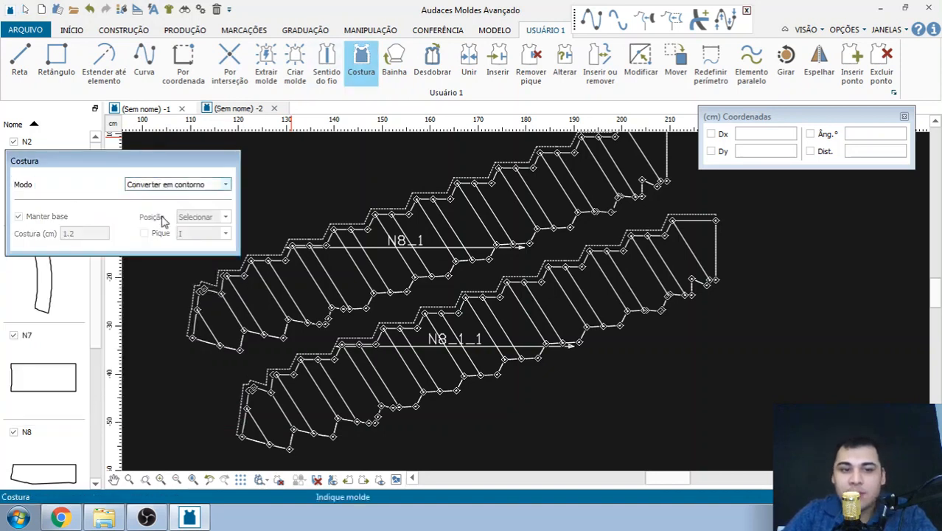
pyautogui.click(343, 363)
pyautogui.scroll(2, 339, 358)
pyautogui.rightClick(336, 354)
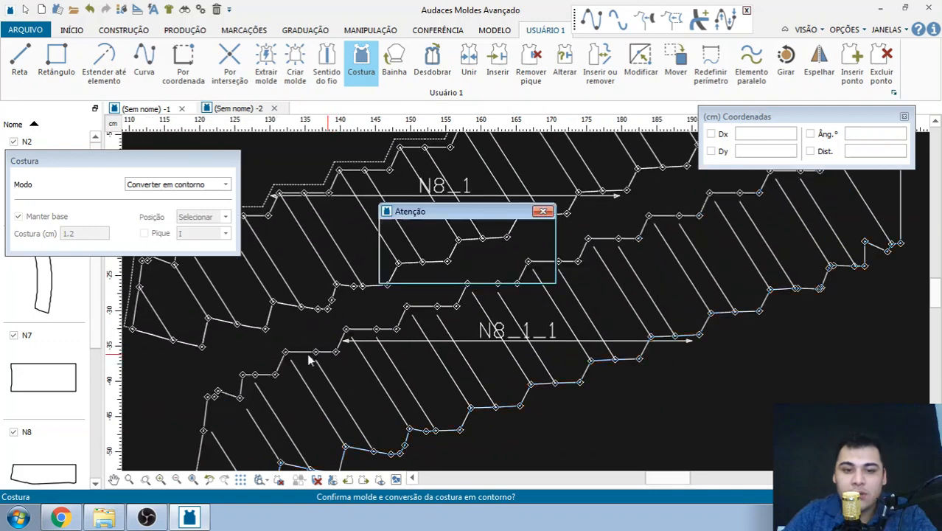
pyautogui.click(544, 213)
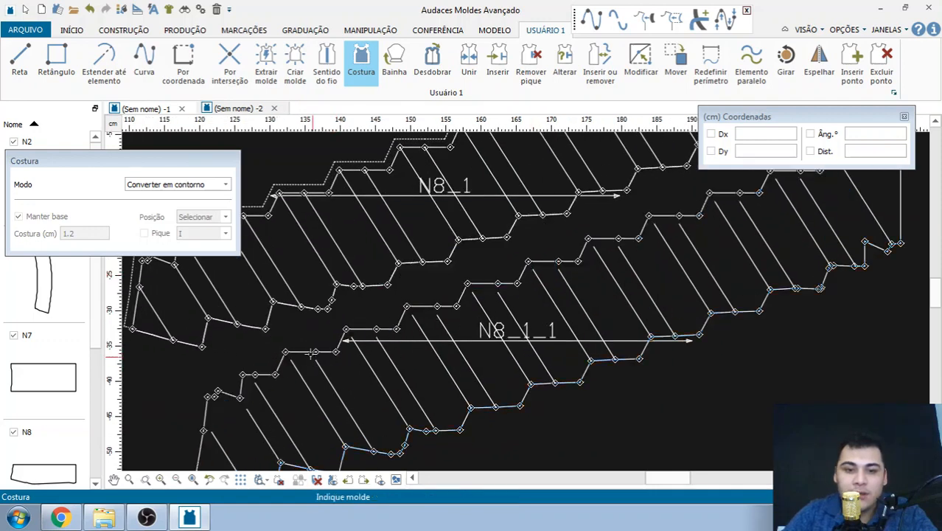
pyautogui.scroll(3, 313, 353)
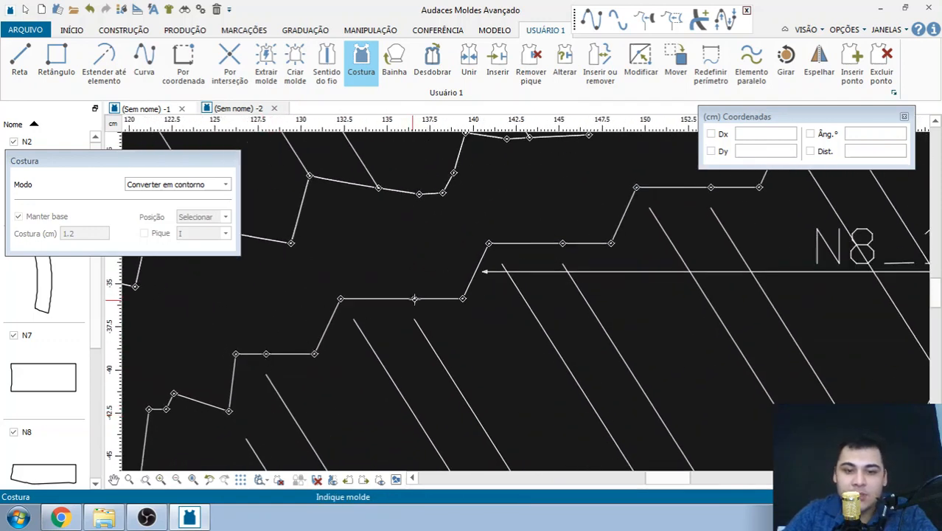
pyautogui.scroll(-7, 496, 257)
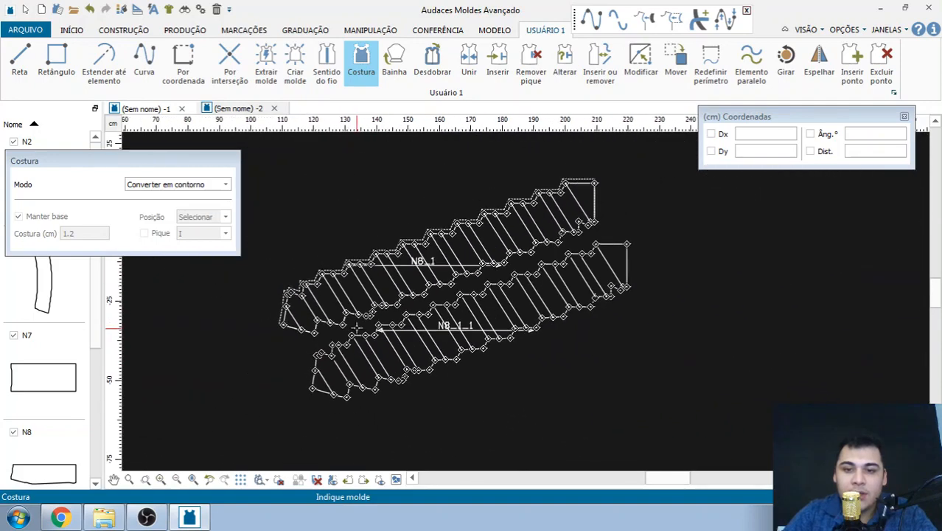
# Extend the leftmost pleat line of N8_1_1 to the new outline at the piece's left end
pyautogui.click(104, 62)
pyautogui.scroll(4, 319, 354)
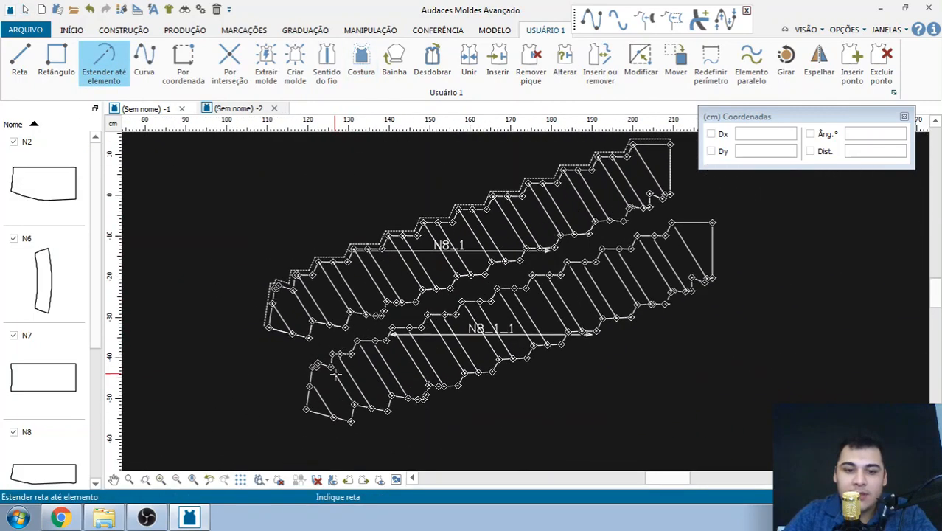
pyautogui.scroll(-4, 308, 391)
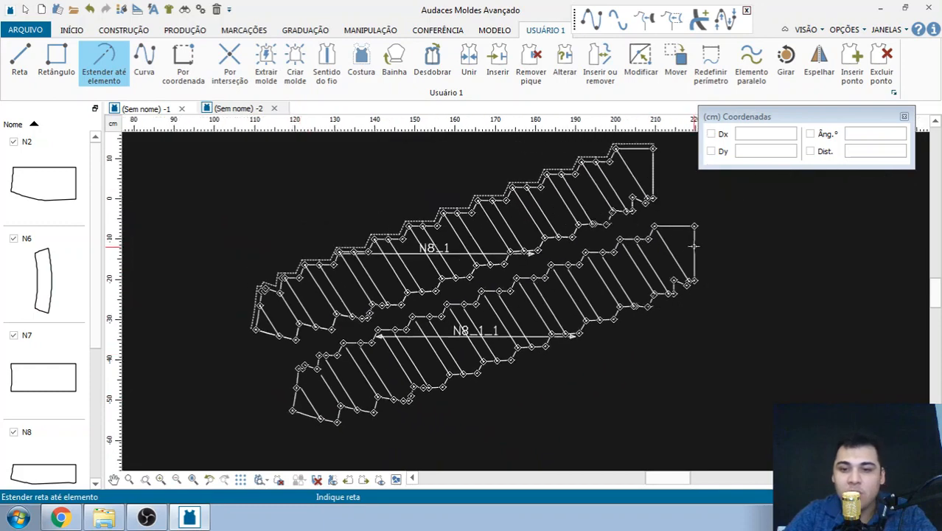
pyautogui.scroll(2, 222, 446)
pyautogui.scroll(3, 310, 398)
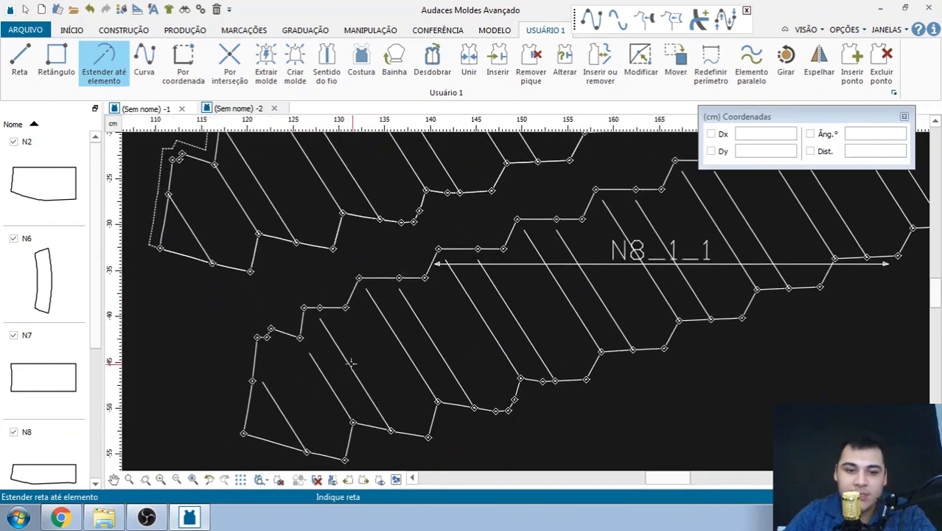
pyautogui.scroll(4, 343, 309)
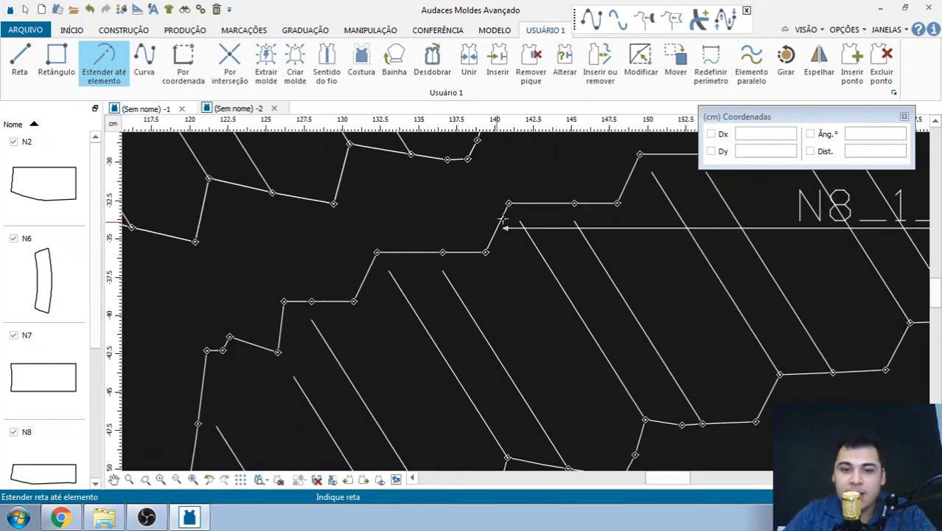
pyautogui.click(301, 357)
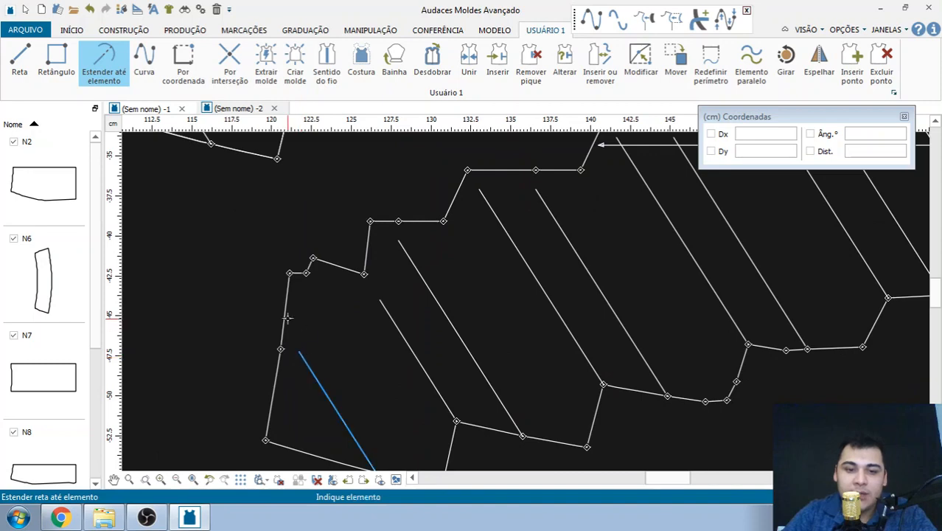
pyautogui.scroll(-2, 287, 317)
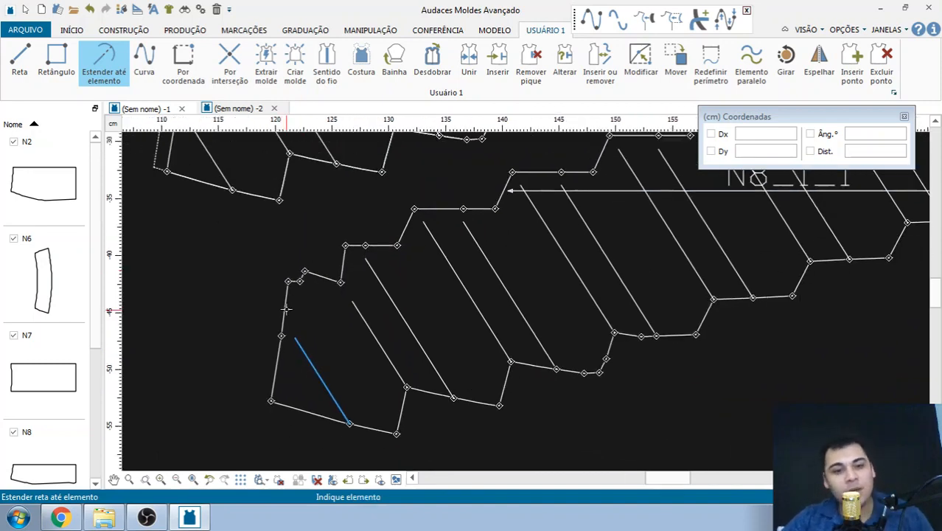
pyautogui.scroll(1, 287, 313)
pyautogui.scroll(-1, 282, 342)
pyautogui.scroll(2, 300, 289)
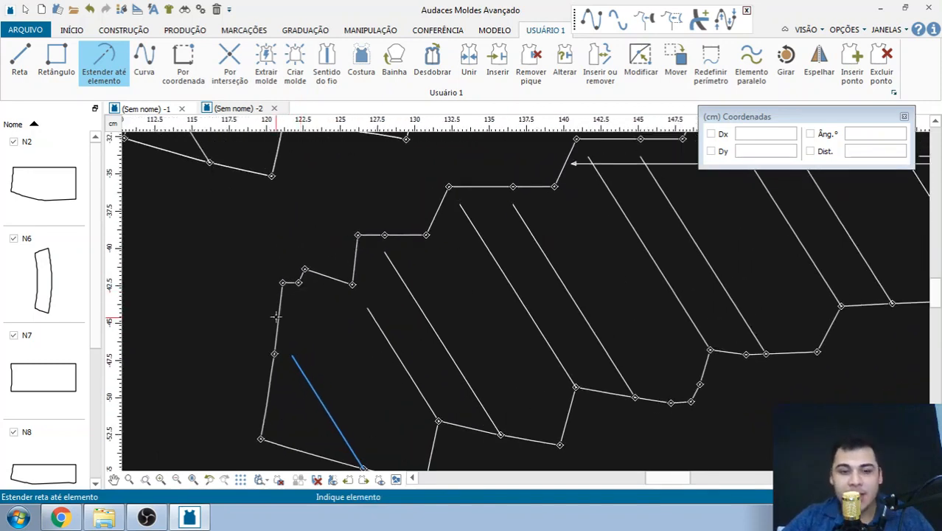
pyautogui.click(279, 323)
pyautogui.click(281, 326)
# Extend the second and third pleat lines of N8_1_1 to the stepped upper outline
pyautogui.click(371, 315)
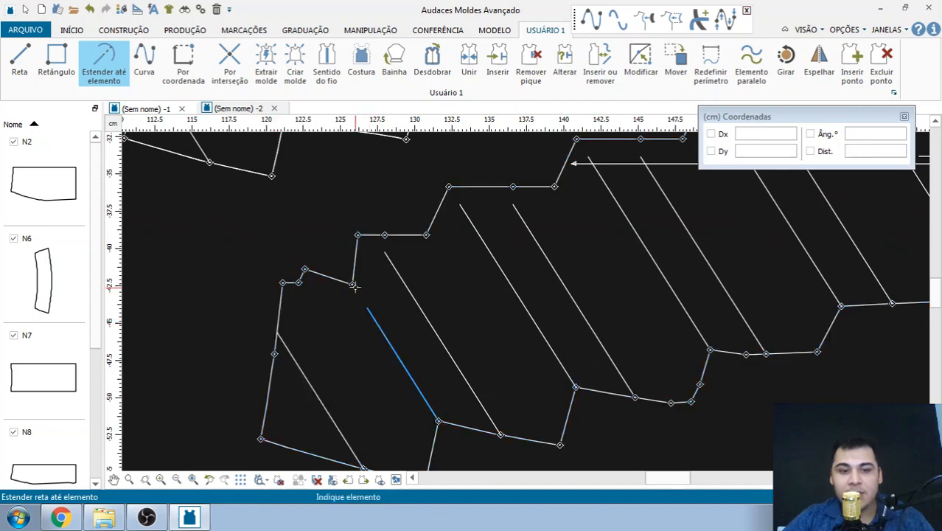
pyautogui.click(386, 257)
pyautogui.click(375, 235)
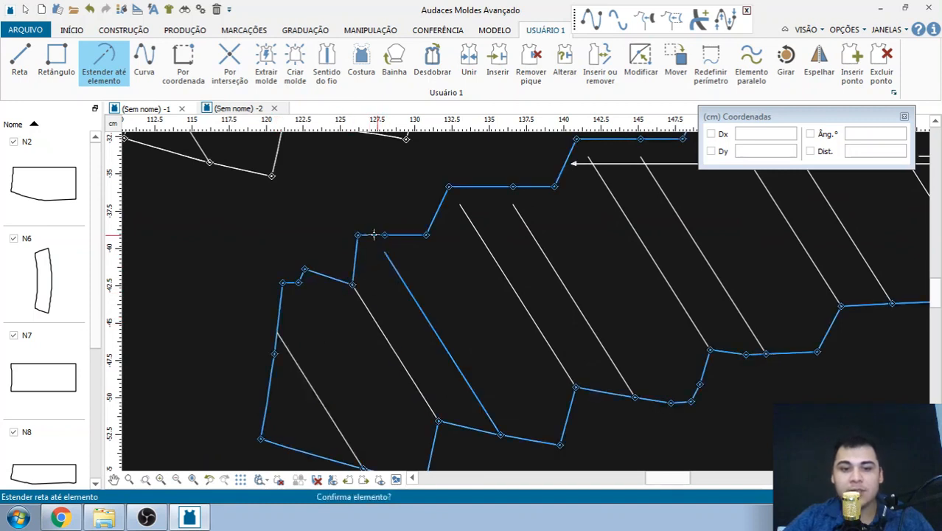
pyautogui.click(373, 234)
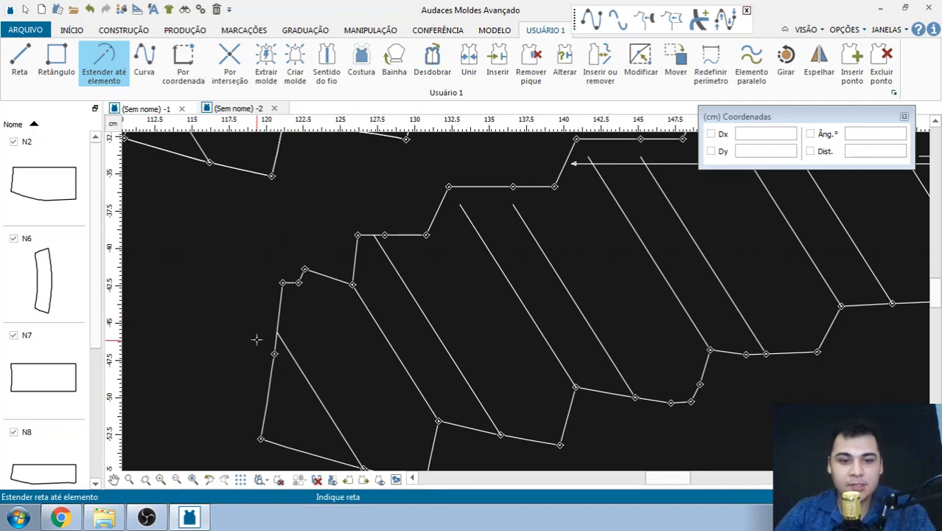
# Examine where the extended pleat lines meet the outline relative to its points at N8_1_1's left end and first step
pyautogui.scroll(-1, 312, 243)
pyautogui.scroll(2, 459, 225)
pyautogui.scroll(-1, 512, 237)
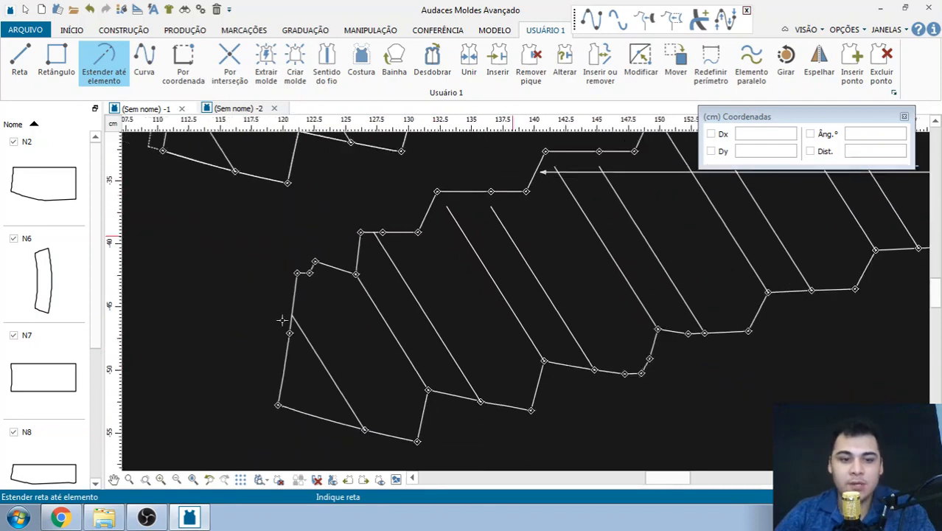
pyautogui.scroll(1, 281, 319)
pyautogui.press('Escape')
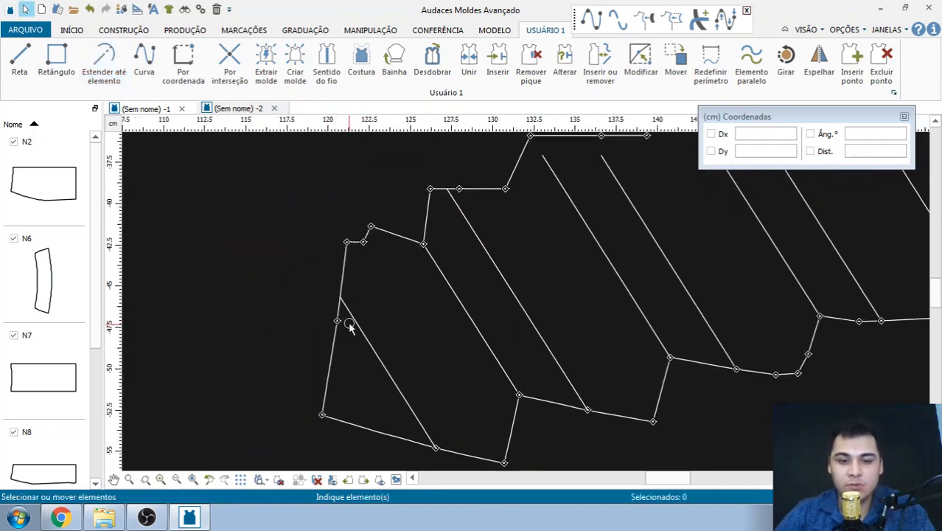
pyautogui.scroll(2, 338, 313)
pyautogui.moveTo(299, 286); pyautogui.dragTo(362, 359)
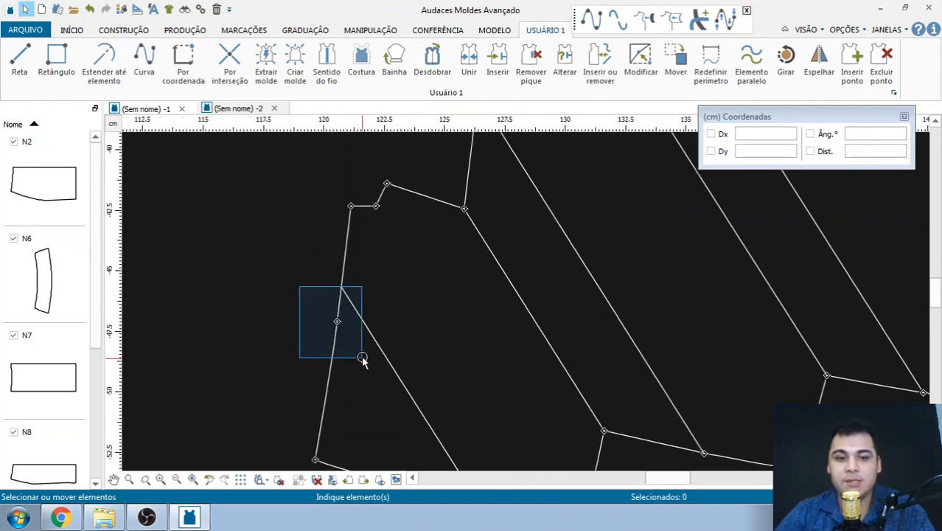
pyautogui.scroll(-1, 321, 287)
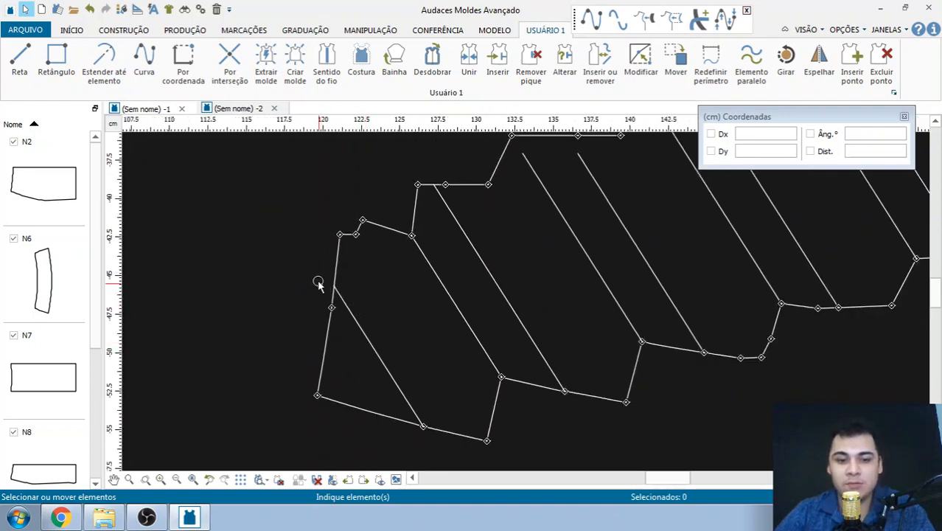
pyautogui.scroll(2, 399, 234)
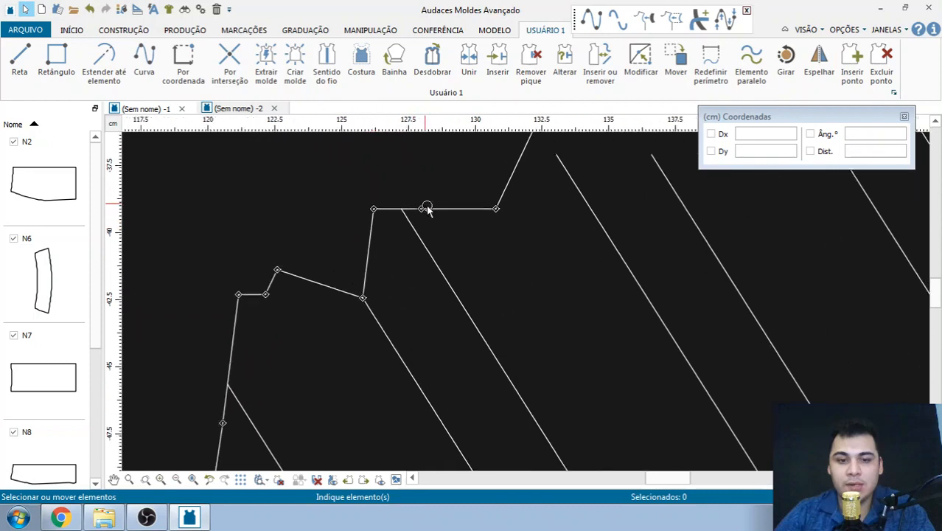
pyautogui.scroll(1, 420, 203)
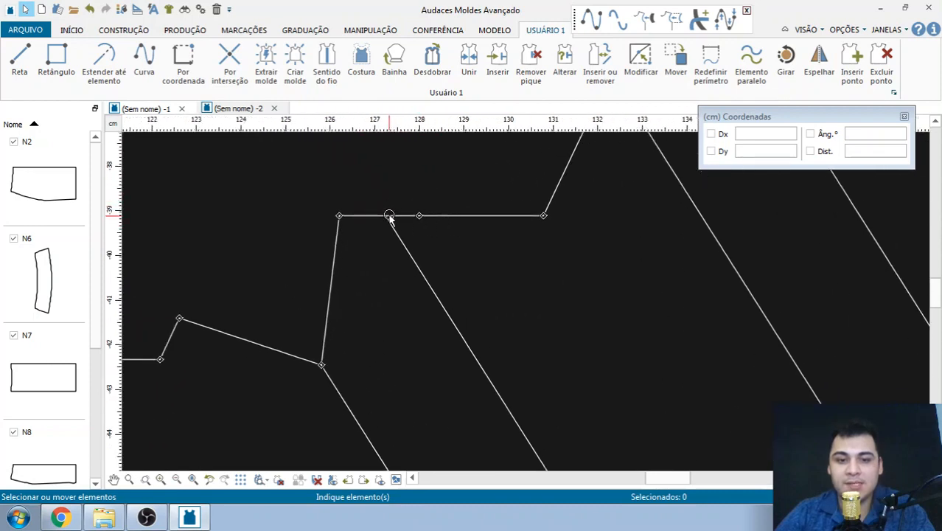
pyautogui.scroll(-4, 341, 190)
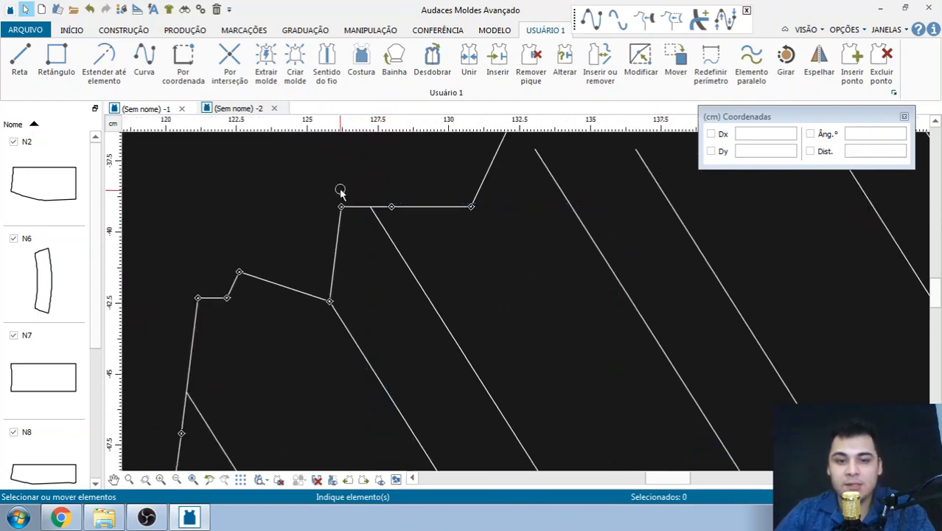
pyautogui.scroll(2, 396, 213)
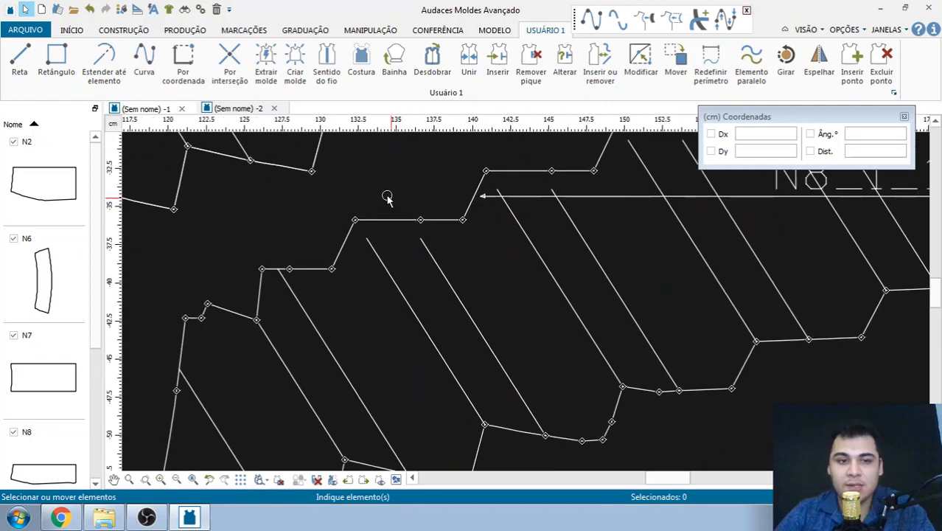
# Extend the fourth and fifth pleat lines of N8_1_1 to the next step of the upper outline
pyautogui.click(104, 63)
pyautogui.click(356, 220)
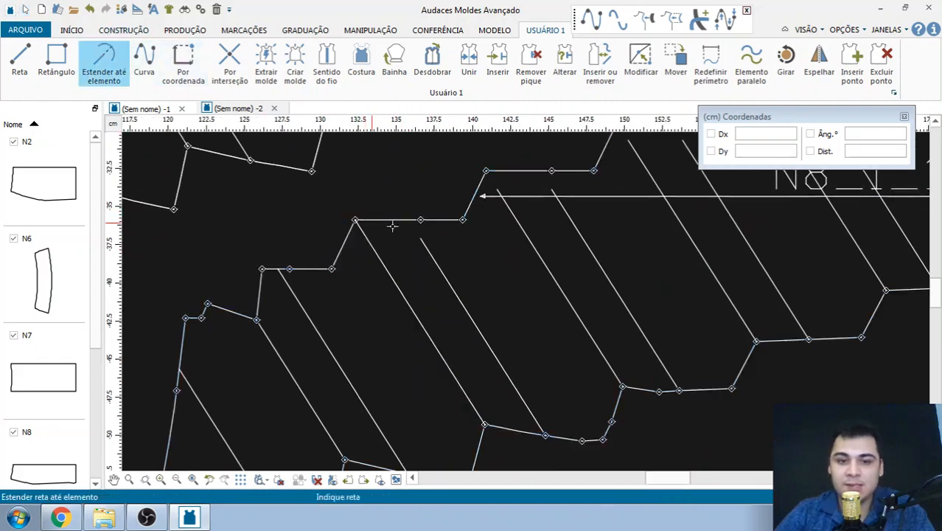
pyautogui.click(433, 251)
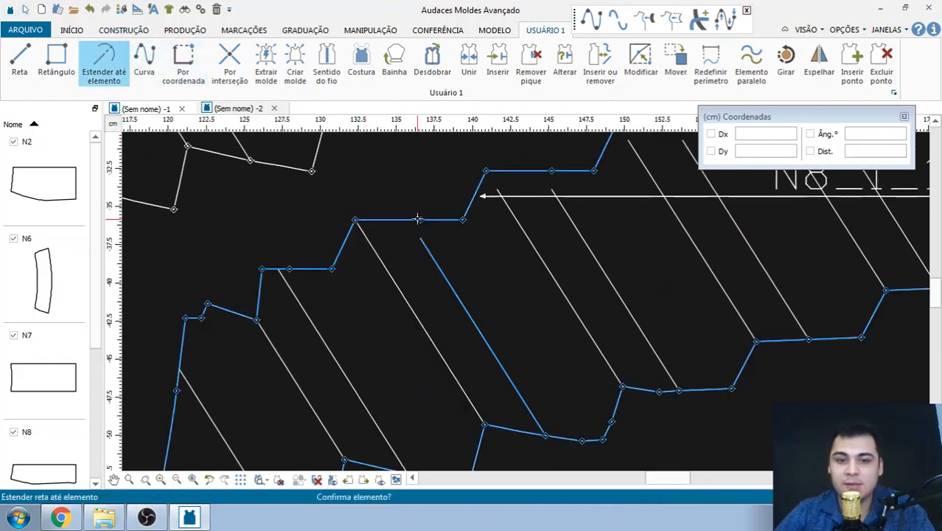
# Move the middle outline point of that step along the edge onto the upper end of the fifth pleat line
pyautogui.click(645, 58)
pyautogui.click(420, 219)
pyautogui.scroll(2, 427, 218)
pyautogui.click(419, 221)
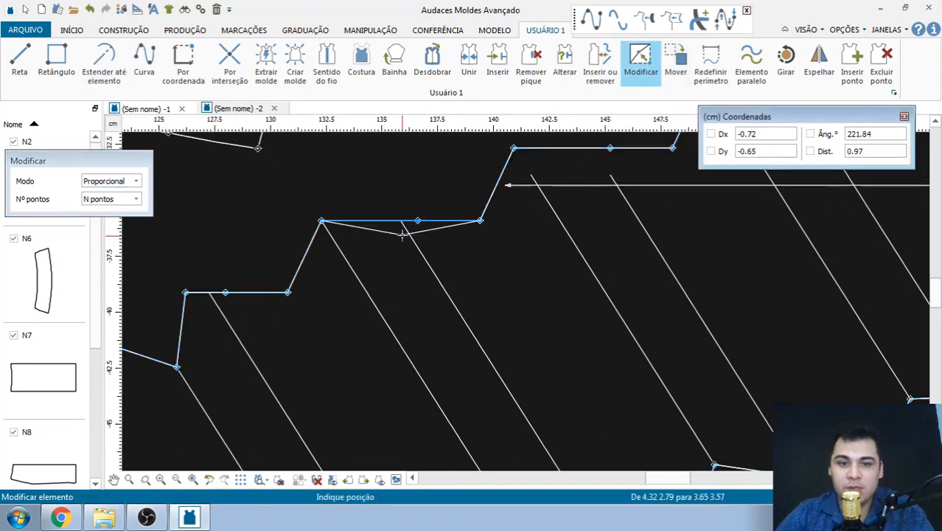
pyautogui.click(401, 221)
pyautogui.scroll(-2, 400, 198)
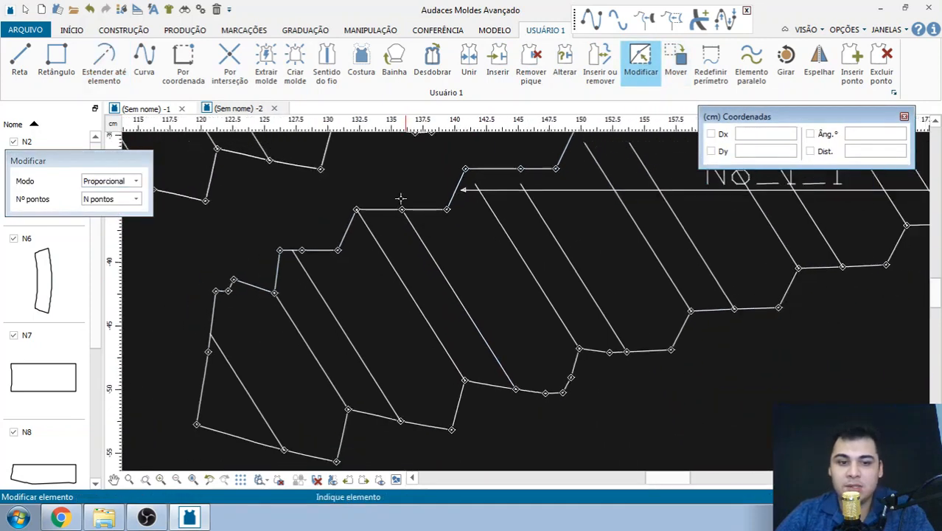
# Move the outline point on N8_1_1's left edge onto the upper end of the first pleat line
pyautogui.scroll(2, 261, 301)
pyautogui.click(231, 317)
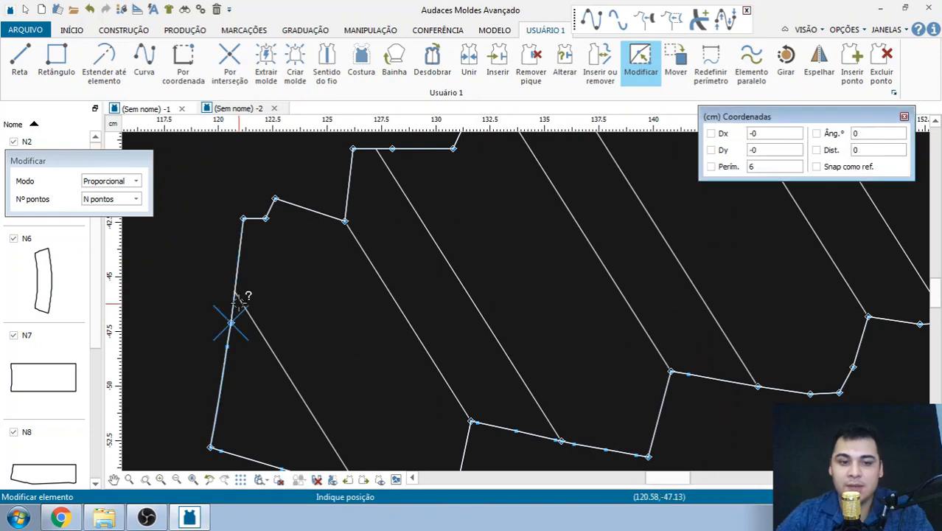
pyautogui.click(234, 293)
pyautogui.scroll(-2, 235, 293)
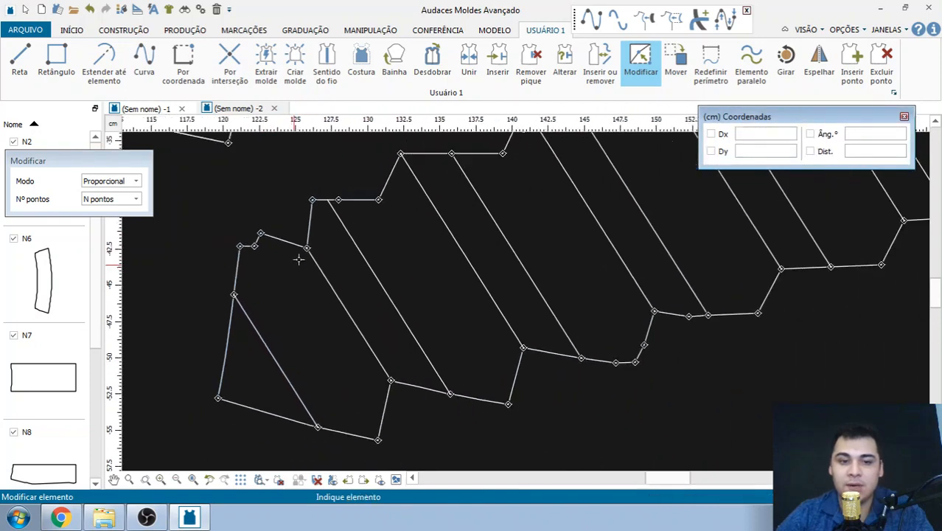
# Move the middle outline point of the first upper step along the edge onto the third pleat line's upper end
pyautogui.scroll(2, 299, 239)
pyautogui.click(310, 230)
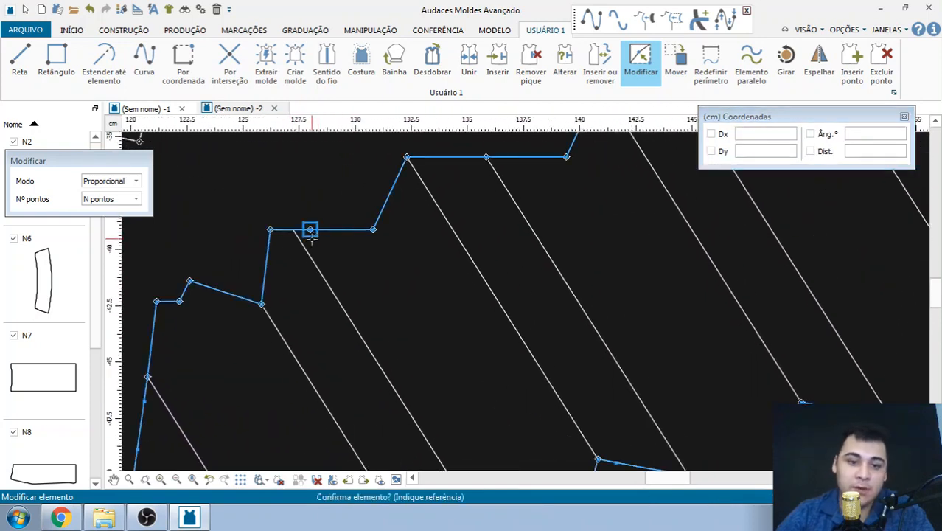
pyautogui.click(310, 230)
pyautogui.click(310, 239)
pyautogui.scroll(-3, 248, 330)
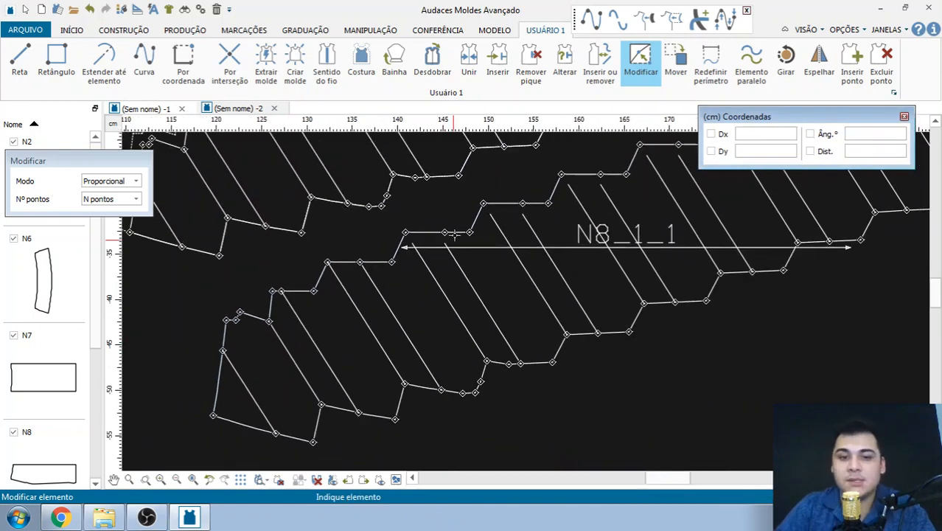
# Extend the sixth and seventh pleat lines of N8_1_1 to the third step of the upper outline
pyautogui.scroll(4, 455, 235)
pyautogui.click(106, 68)
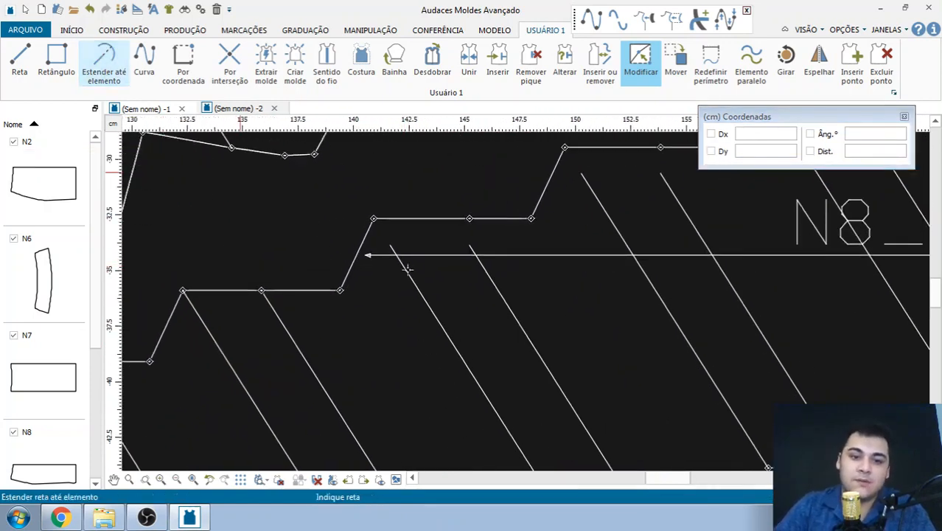
pyautogui.click(405, 267)
pyautogui.click(389, 221)
pyautogui.click(388, 221)
pyautogui.click(475, 255)
pyautogui.click(488, 221)
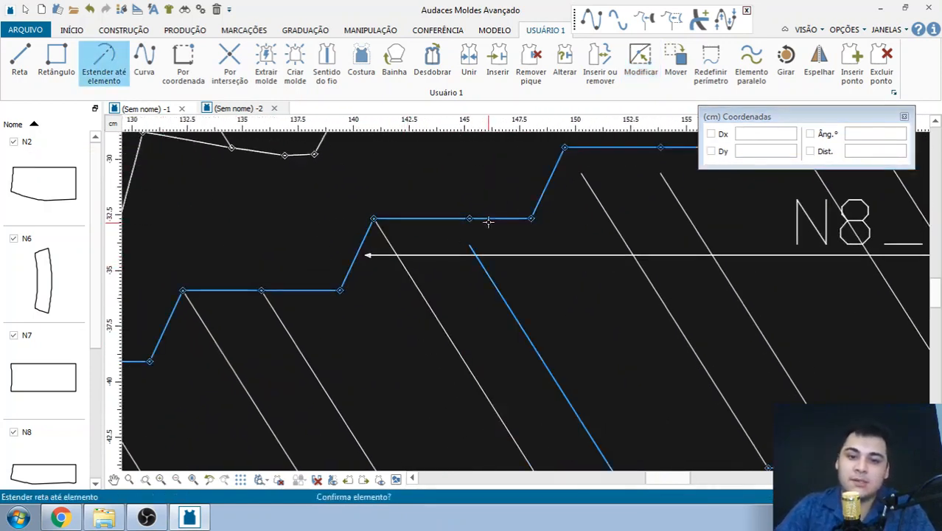
pyautogui.click(488, 221)
# Extend the eighth and ninth pleat lines of N8_1_1 to the fourth step of the upper outline
pyautogui.scroll(-4, 362, 267)
pyautogui.scroll(5, 509, 213)
pyautogui.click(470, 219)
pyautogui.click(499, 188)
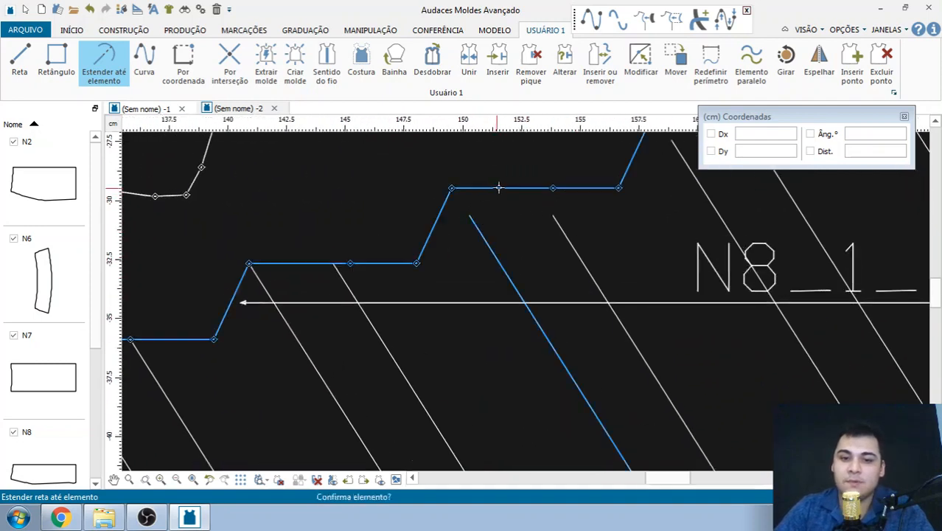
pyautogui.click(499, 188)
pyautogui.click(561, 230)
pyautogui.click(583, 188)
pyautogui.click(583, 188)
# Extend the tenth and eleventh pleat lines, above the N8_1_1 label, to the fifth step of the upper outline
pyautogui.moveTo(578, 198); pyautogui.dragTo(227, 327, button='middle')
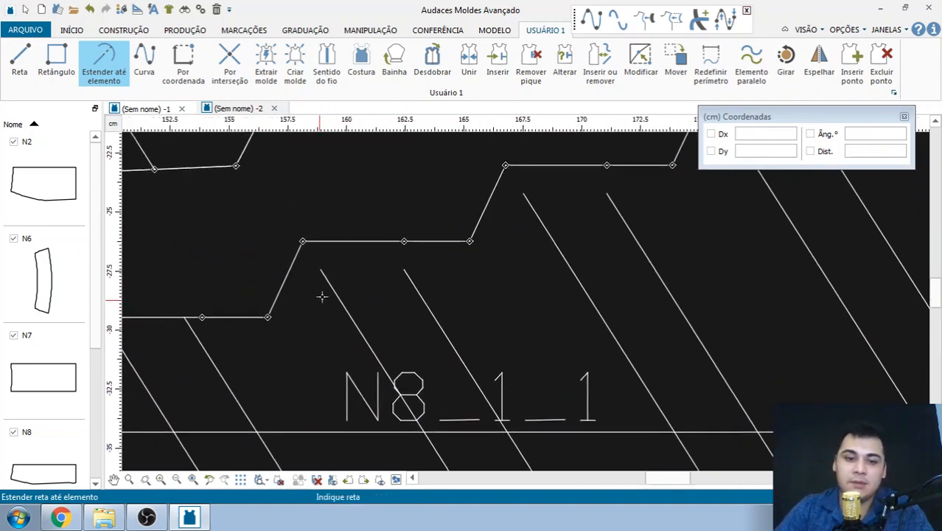
pyautogui.click(327, 278)
pyautogui.click(343, 241)
pyautogui.click(415, 274)
pyautogui.click(410, 273)
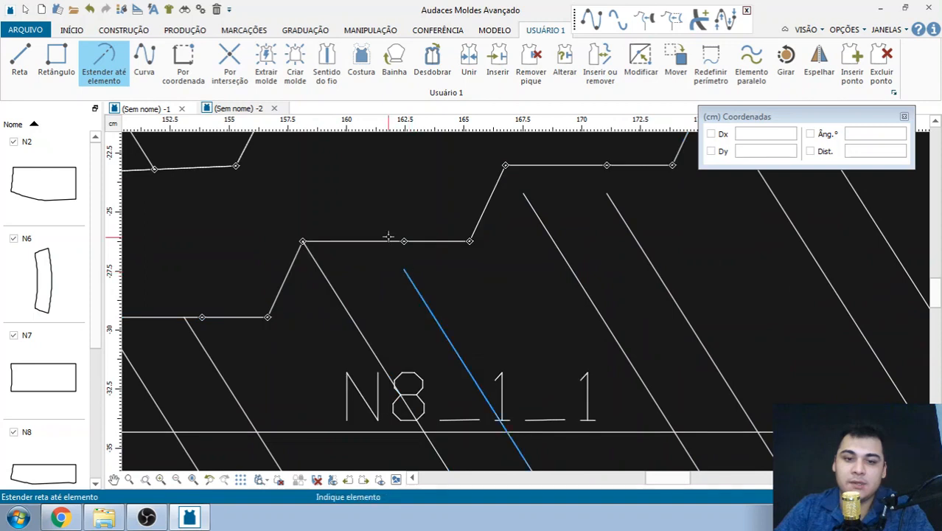
pyautogui.click(390, 241)
pyautogui.click(390, 241)
# Extend the twelfth and thirteenth pleat lines of N8_1_1 to the sixth step of the upper outline
pyautogui.click(524, 195)
pyautogui.click(497, 186)
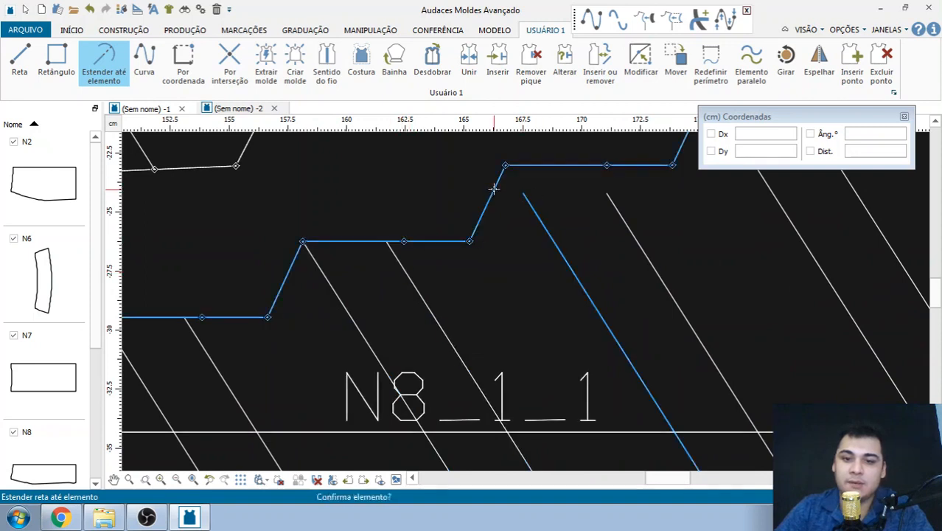
pyautogui.click(496, 187)
pyautogui.click(602, 201)
pyautogui.click(640, 169)
pyautogui.click(640, 170)
# Extend the fourteenth and fifteenth pleat lines of N8_1_1 to the seventh step of the upper outline
pyautogui.moveTo(640, 176); pyautogui.dragTo(293, 320, button='middle')
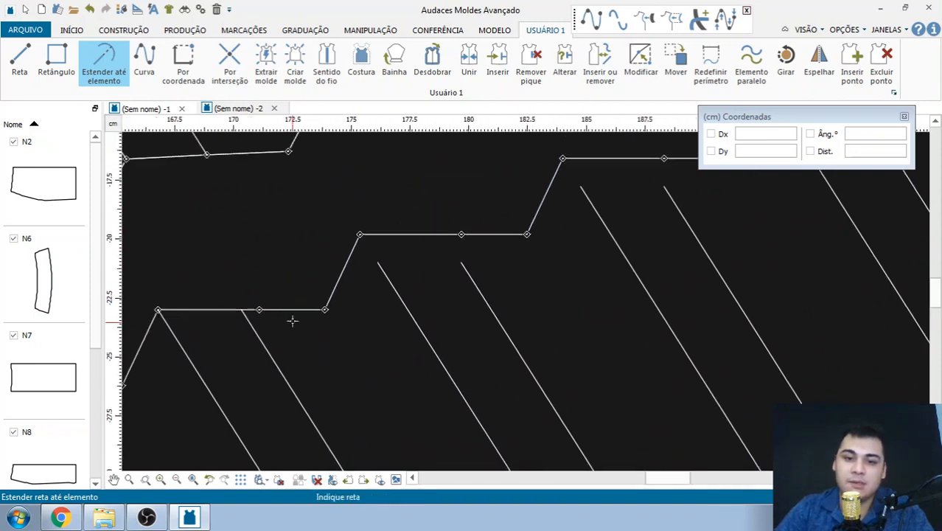
pyautogui.click(390, 280)
pyautogui.click(383, 234)
pyautogui.click(382, 234)
pyautogui.click(461, 265)
pyautogui.click(509, 237)
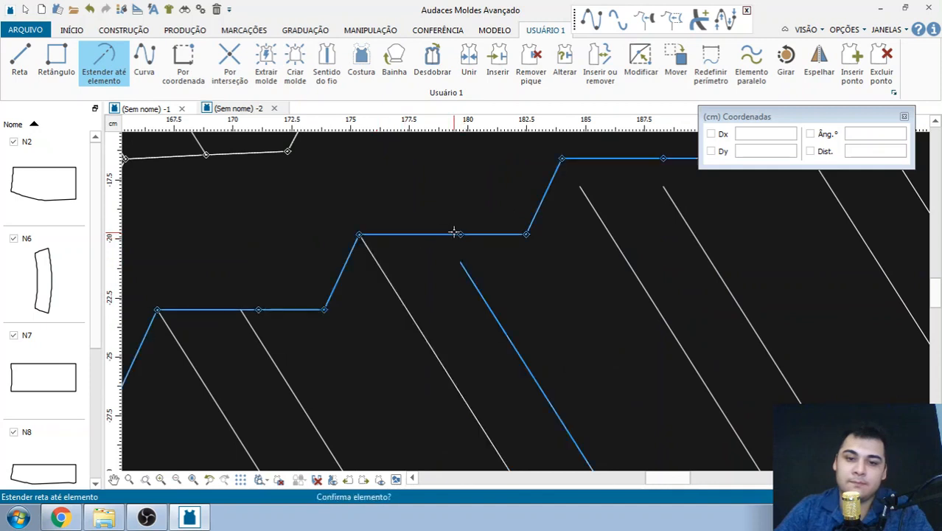
pyautogui.click(517, 270)
# Extend the sixteenth and seventeenth pleat lines of N8_1_1 to the eighth step of the upper outline
pyautogui.click(587, 194)
pyautogui.click(550, 188)
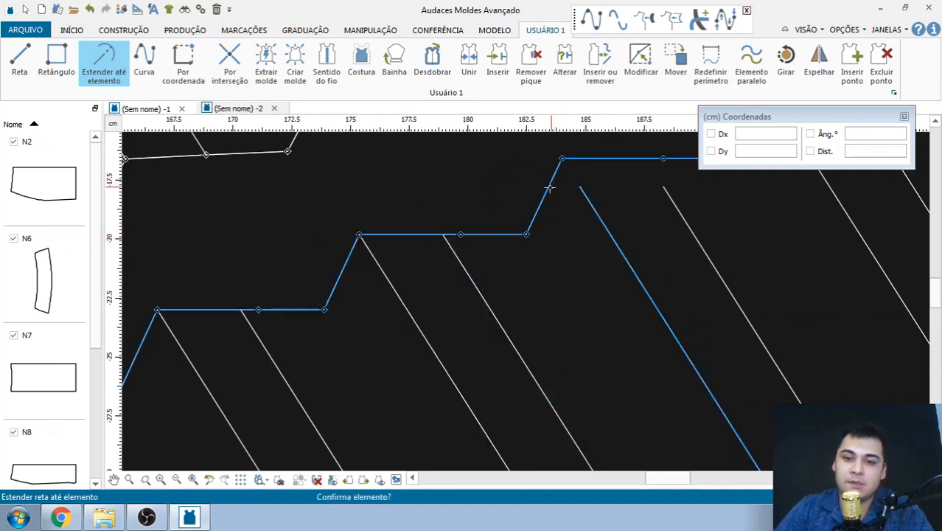
pyautogui.click(551, 190)
pyautogui.moveTo(589, 184); pyautogui.dragTo(222, 358, button='middle')
pyautogui.click(301, 371)
pyautogui.click(299, 332)
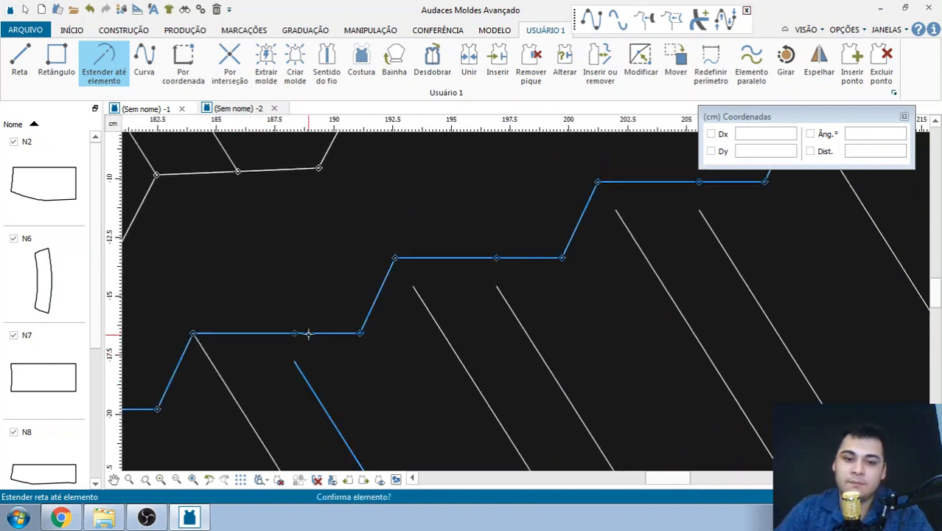
pyautogui.click(307, 331)
# Extend the eighteenth and nineteenth pleat lines of N8_1_1 to the ninth step of the upper outline
pyautogui.click(417, 298)
pyautogui.click(408, 265)
pyautogui.click(450, 269)
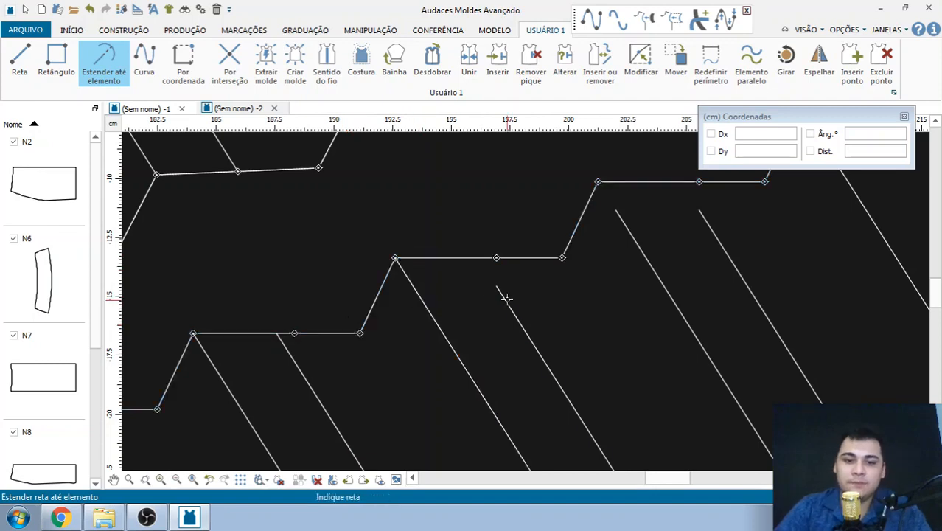
pyautogui.click(506, 298)
pyautogui.click(494, 259)
pyautogui.click(494, 259)
# Extend the last three pleat lines at N8_1_1's right end to the final two steps of the upper outline
pyautogui.scroll(-2, 318, 303)
pyautogui.scroll(1, 500, 246)
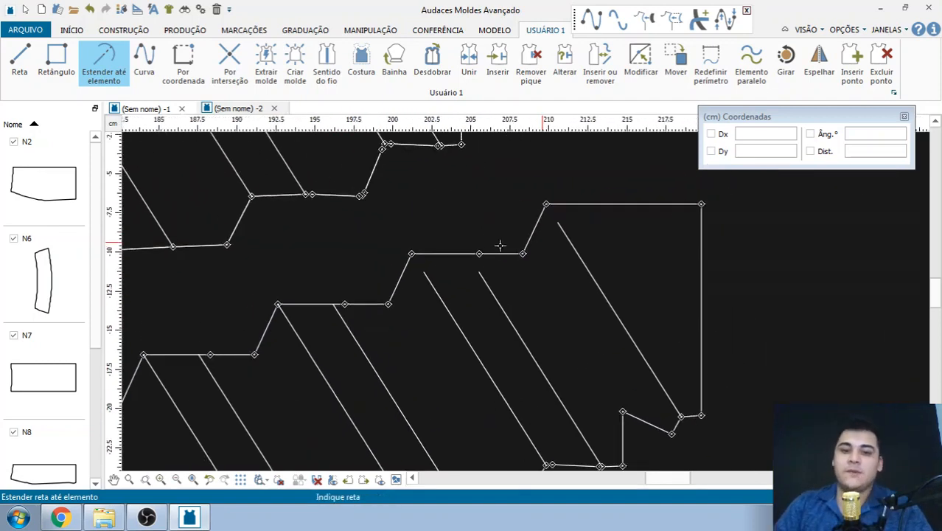
pyautogui.click(427, 280)
pyautogui.click(478, 255)
pyautogui.click(479, 255)
pyautogui.click(483, 277)
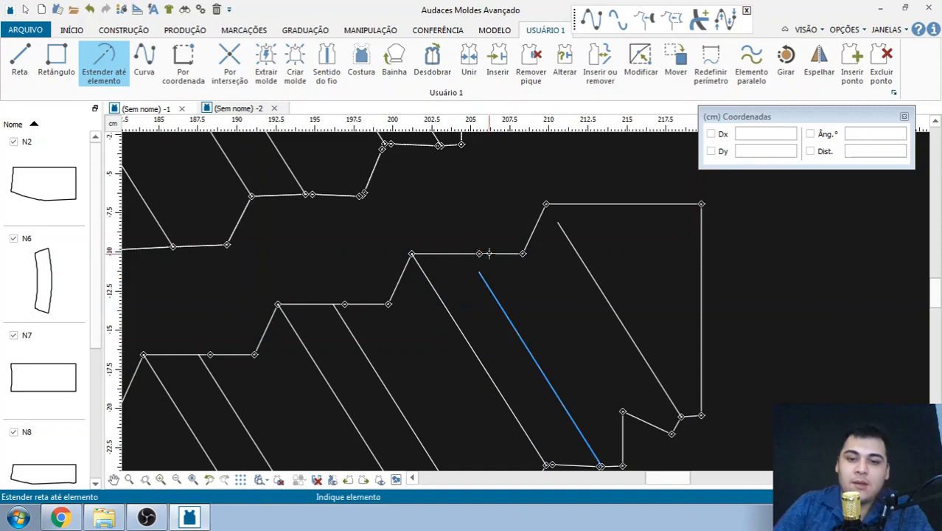
pyautogui.click(489, 253)
pyautogui.click(490, 253)
pyautogui.click(560, 231)
pyautogui.click(562, 205)
pyautogui.click(563, 205)
pyautogui.scroll(-2, 640, 244)
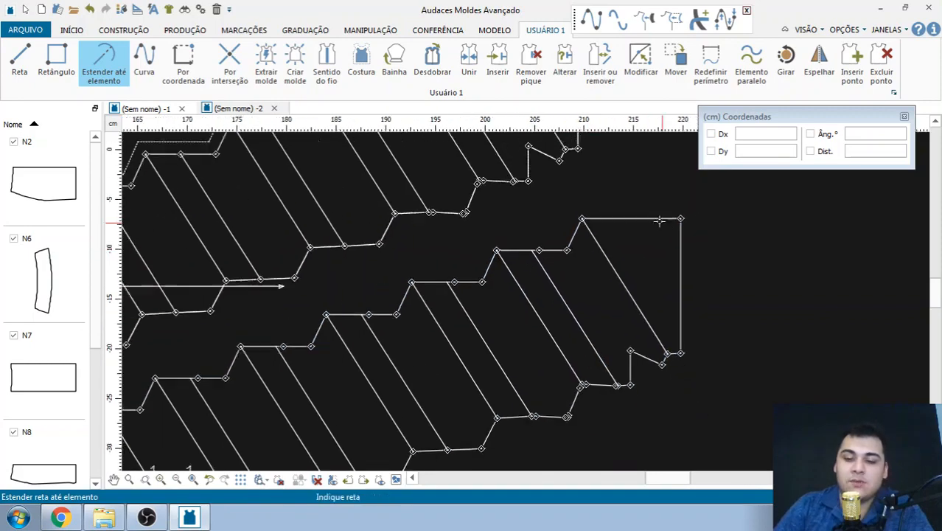
# Move the middle outline point of the third upper step onto the upper end of the seventh pleat line
pyautogui.scroll(-4, 659, 220)
pyautogui.scroll(4, 524, 309)
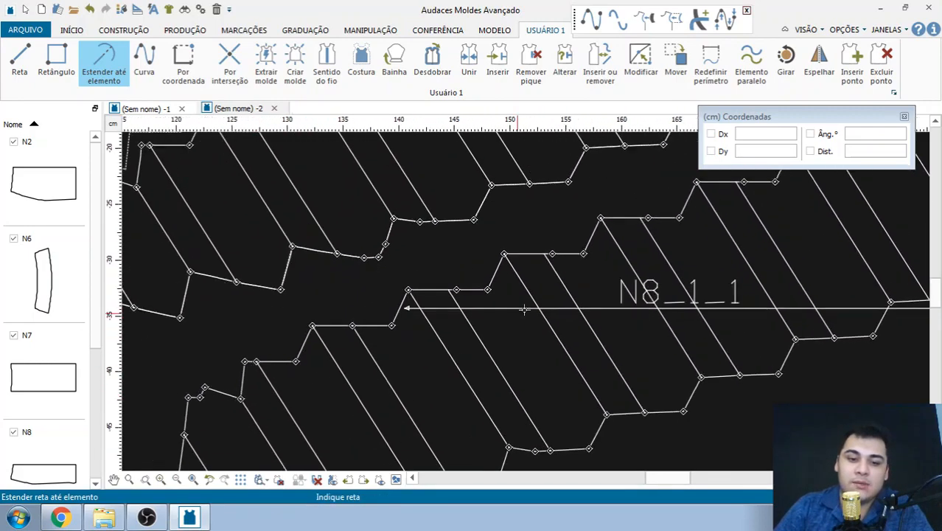
pyautogui.scroll(4, 442, 306)
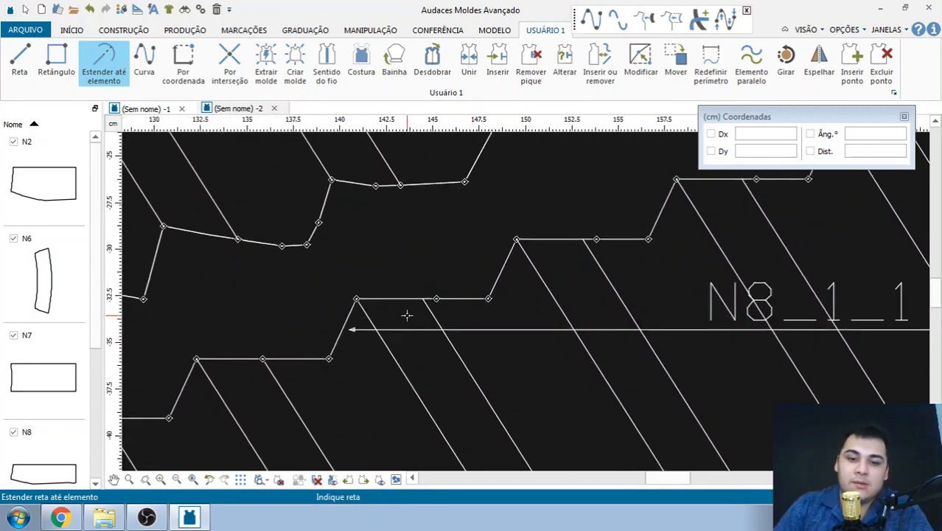
pyautogui.click(640, 59)
pyautogui.click(460, 286)
pyautogui.click(428, 287)
# Move the middle outline point of the fourth upper step onto the upper end of the ninth pleat line
pyautogui.scroll(-2, 592, 264)
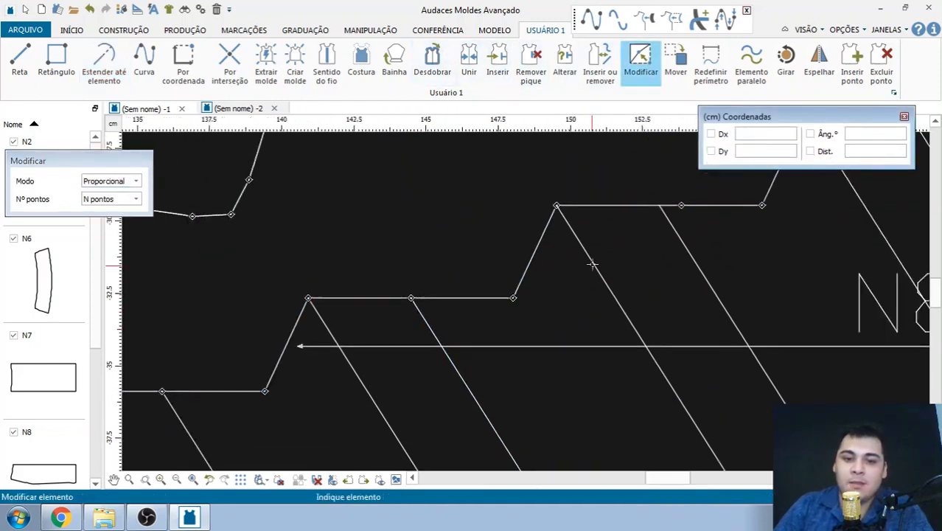
pyautogui.scroll(-3, 593, 264)
pyautogui.scroll(3, 601, 217)
pyautogui.click(446, 257)
pyautogui.click(460, 259)
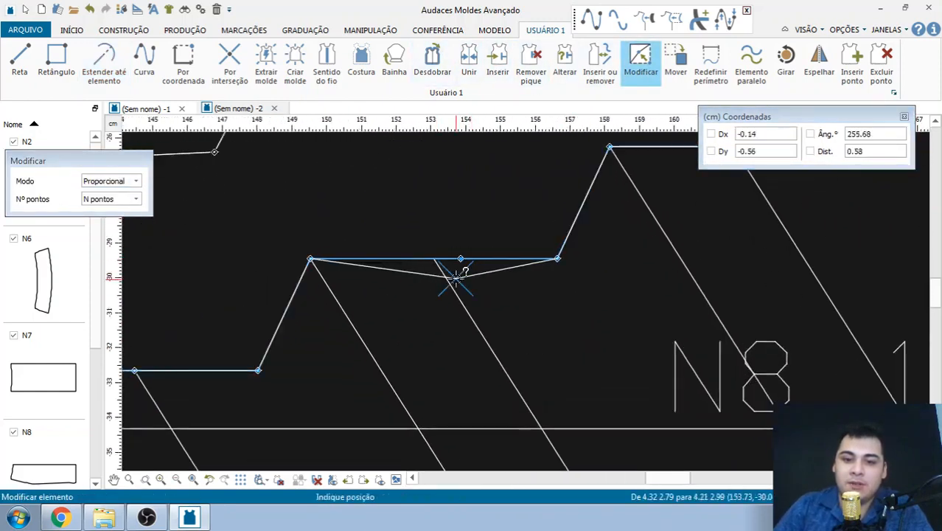
pyautogui.scroll(1, 448, 281)
pyautogui.click(433, 256)
# Move the middle outline point of the fifth upper step onto the upper end of the eleventh pleat line
pyautogui.scroll(-5, 233, 349)
pyautogui.scroll(5, 450, 277)
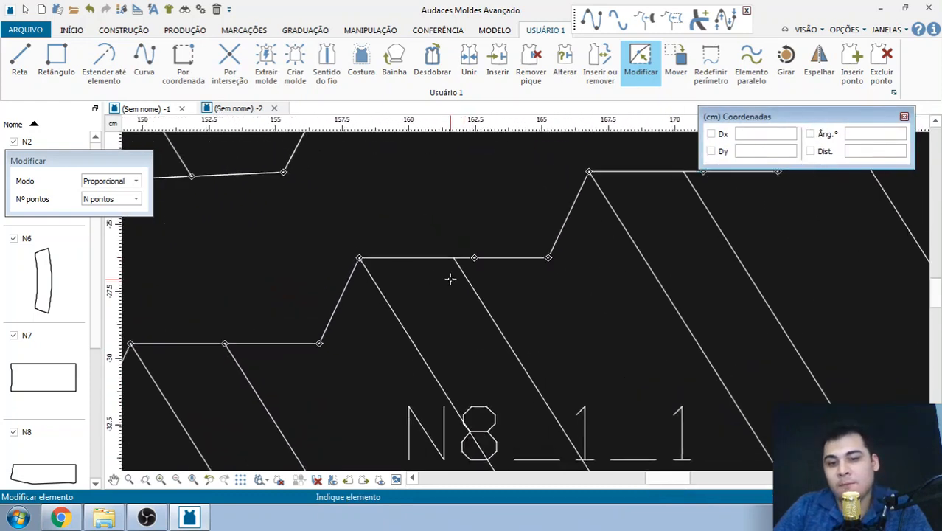
pyautogui.click(476, 251)
pyautogui.click(476, 251)
pyautogui.scroll(1, 446, 249)
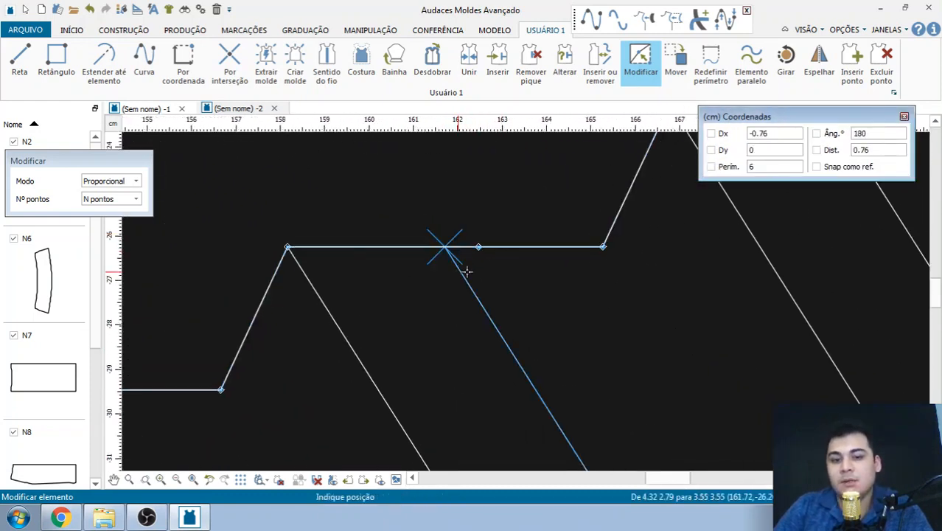
pyautogui.click(448, 251)
# Move the middle outline point of the sixth upper step onto the upper end of the thirteenth pleat line
pyautogui.scroll(-3, 284, 327)
pyautogui.scroll(-4, 284, 328)
pyautogui.scroll(3, 561, 227)
pyautogui.click(486, 239)
pyautogui.click(487, 240)
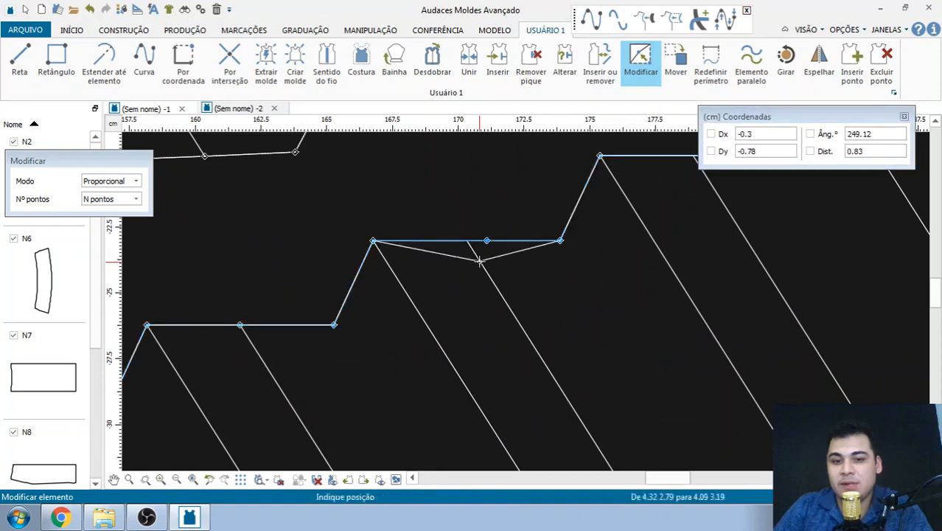
pyautogui.click(467, 241)
# Move the middle outline point of the seventh upper step onto the upper end of the fifteenth pleat line
pyautogui.scroll(-4, 293, 347)
pyautogui.scroll(3, 621, 236)
pyautogui.click(476, 248)
pyautogui.click(476, 248)
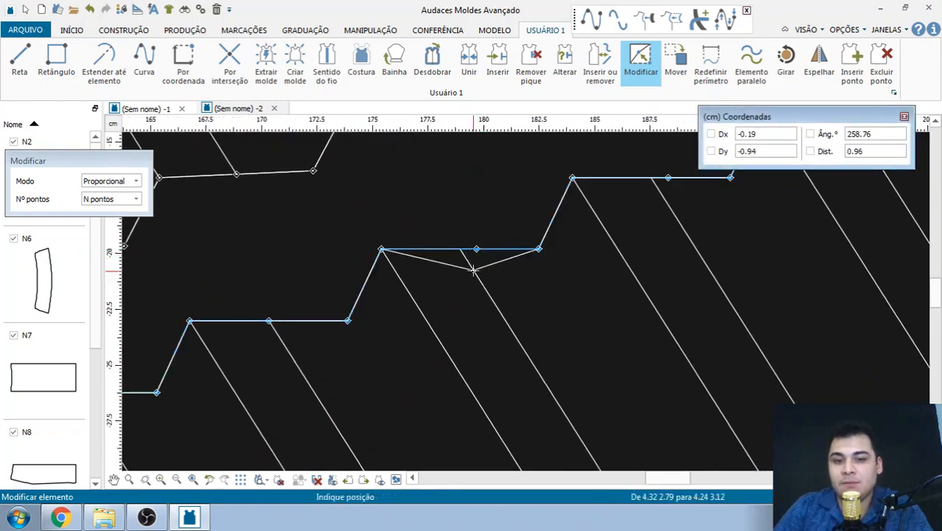
pyautogui.click(459, 267)
# Move the middle outline point of the eighth upper step onto the upper end of the seventeenth pleat line
pyautogui.scroll(-4, 459, 267)
pyautogui.scroll(3, 431, 244)
pyautogui.click(432, 238)
pyautogui.click(432, 237)
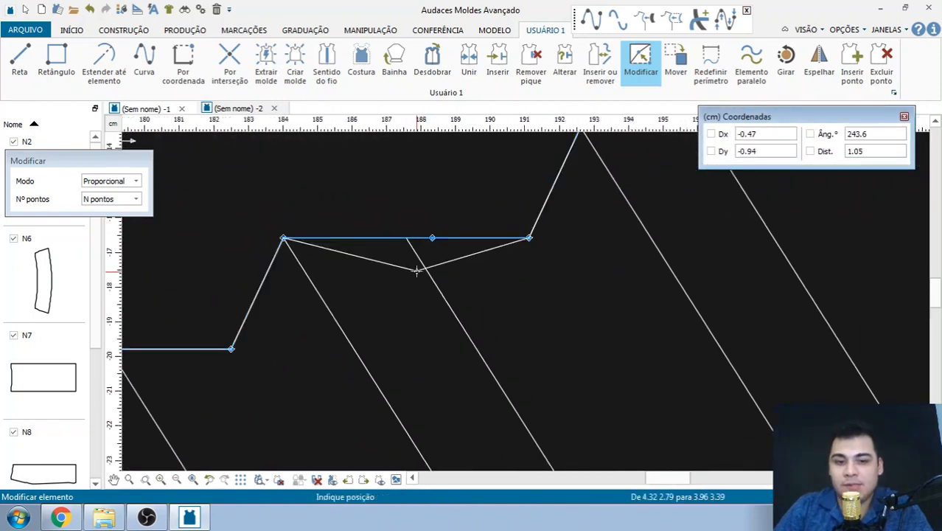
pyautogui.click(356, 276)
# Move the middle outline point of the ninth upper step onto the upper end of the nineteenth pleat line
pyautogui.scroll(-5, 294, 332)
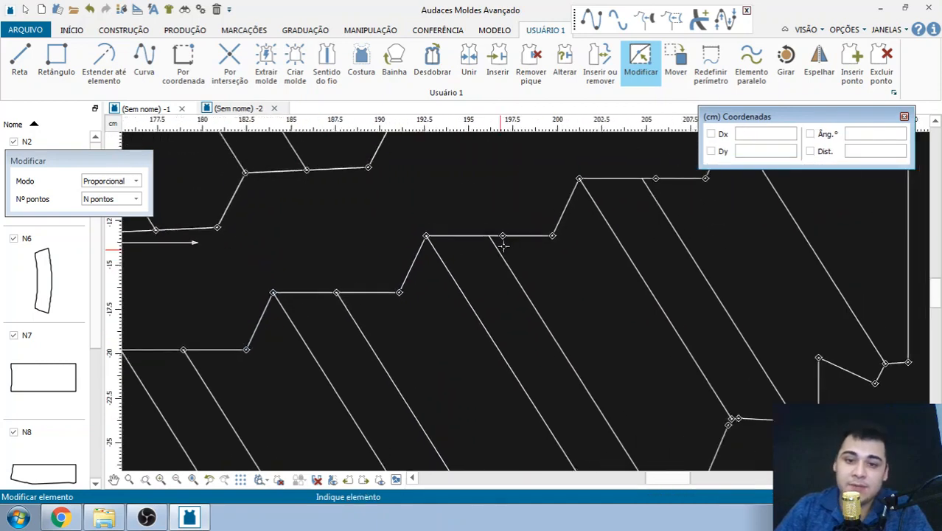
pyautogui.scroll(2, 503, 243)
pyautogui.click(503, 232)
pyautogui.click(502, 232)
pyautogui.scroll(1, 502, 256)
pyautogui.click(500, 263)
# Move the middle outline point of the tenth upper step onto the upper end of the twenty-first pleat line
pyautogui.scroll(-3, 619, 253)
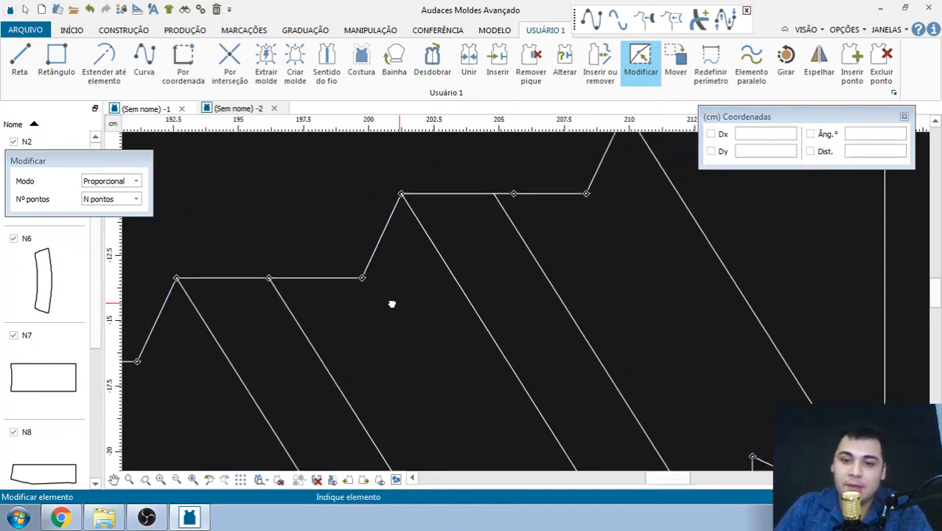
pyautogui.scroll(3, 426, 221)
pyautogui.click(426, 216)
pyautogui.click(427, 242)
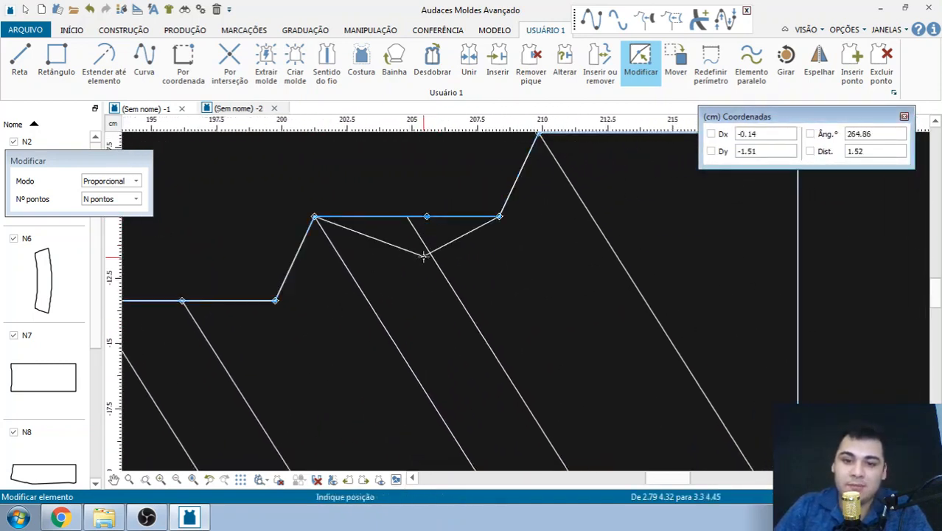
pyautogui.click(417, 243)
# Compare the pleat lines and stepped outlines of N8_1 and N8_1_1 along their full length
pyautogui.scroll(-2, 412, 292)
pyautogui.scroll(-1, 656, 168)
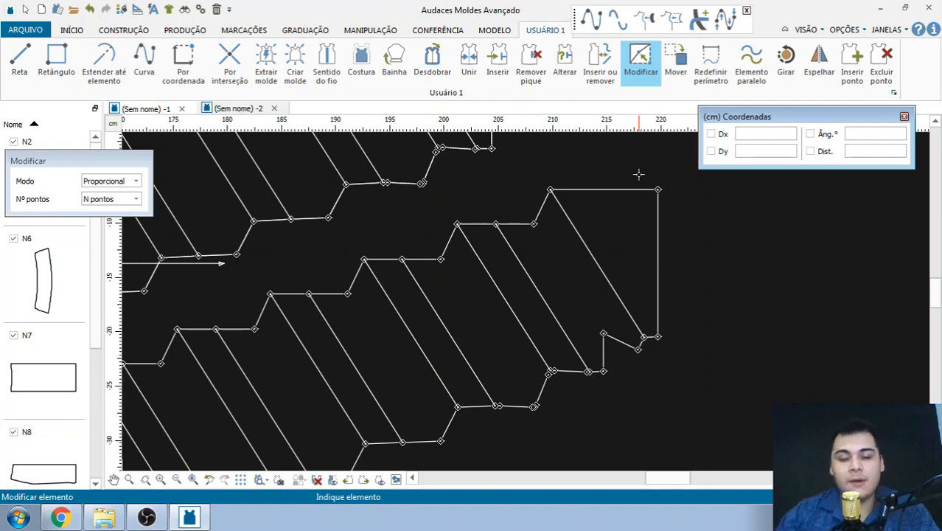
pyautogui.scroll(-4, 638, 174)
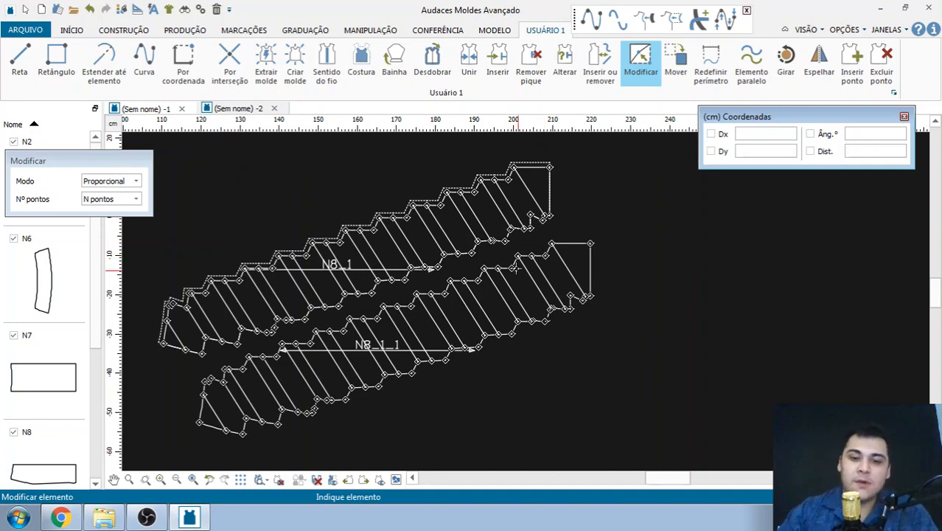
pyautogui.scroll(2, 542, 254)
pyautogui.press('Escape')
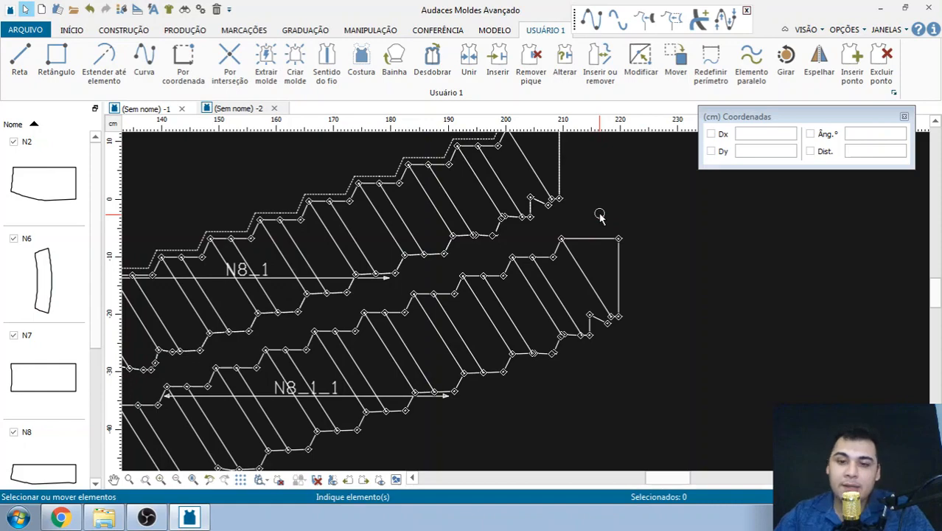
pyautogui.scroll(-3, 631, 236)
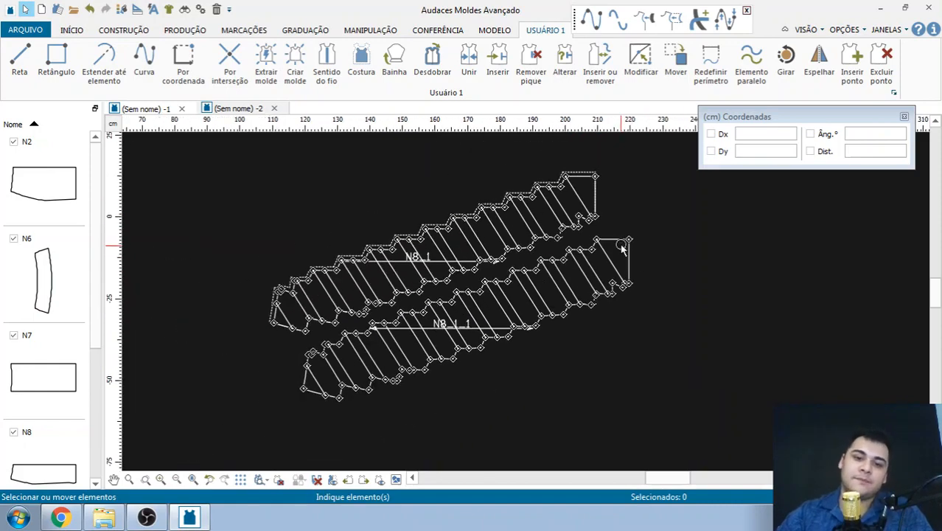
pyautogui.scroll(-2, 549, 286)
pyautogui.scroll(4, 560, 280)
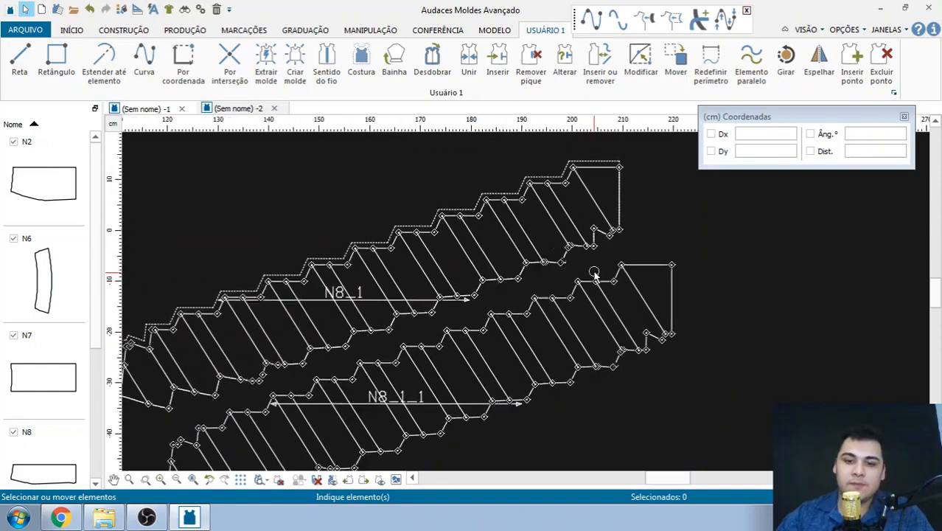
# Move piece N8_1 up and to the left, away from its loose pleat lines
pyautogui.scroll(-2, 612, 221)
pyautogui.scroll(3, 608, 213)
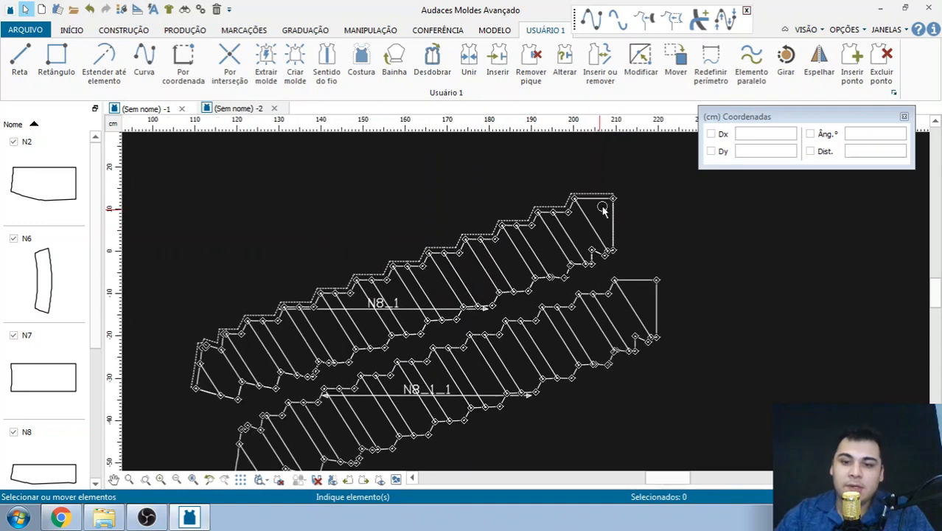
pyautogui.moveTo(618, 223); pyautogui.dragTo(569, 119)
pyautogui.scroll(-2, 593, 187)
pyautogui.moveTo(639, 168); pyautogui.dragTo(550, 195)
pyautogui.moveTo(541, 181); pyautogui.dragTo(379, 181)
pyautogui.scroll(-3, 379, 179)
pyautogui.scroll(3, 468, 263)
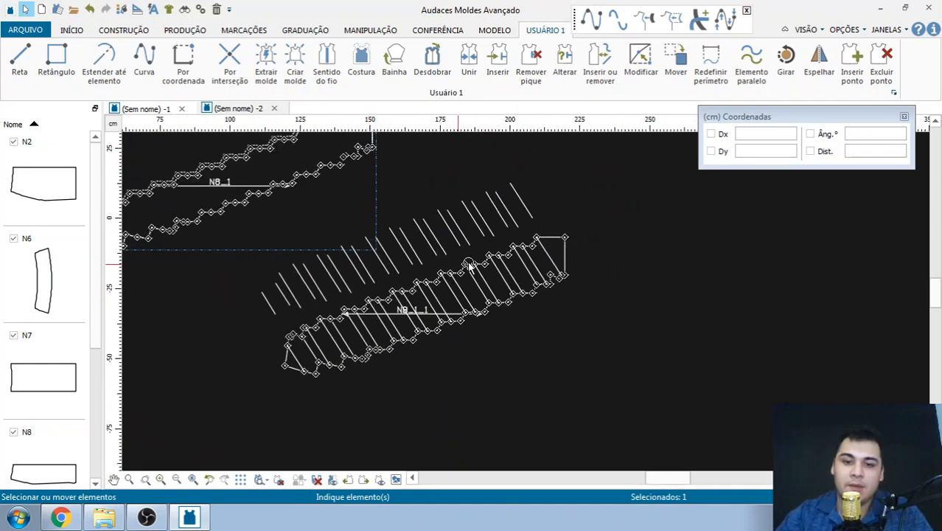
pyautogui.click(669, 255)
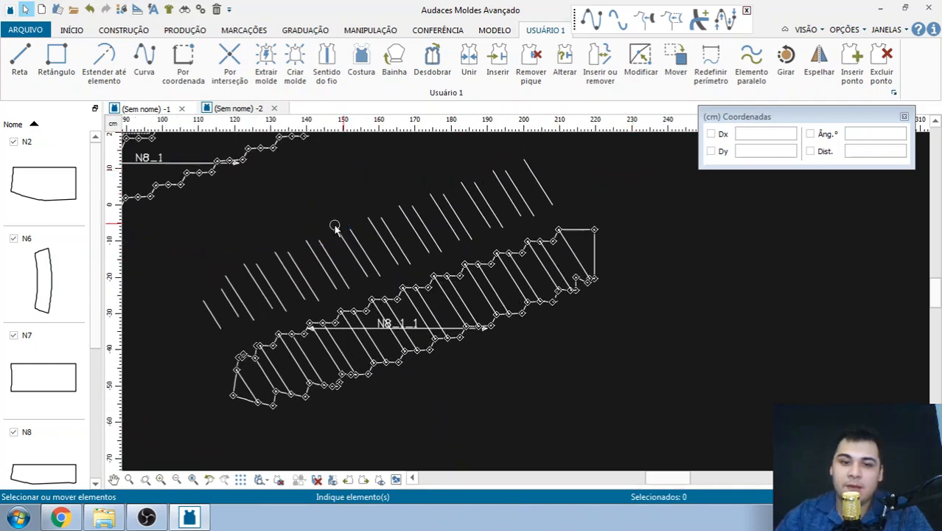
# Examine the loose pleat lines between N8_1 and N8_1_1 and those lying inside N8_1_1
pyautogui.moveTo(249, 190); pyautogui.dragTo(463, 257)
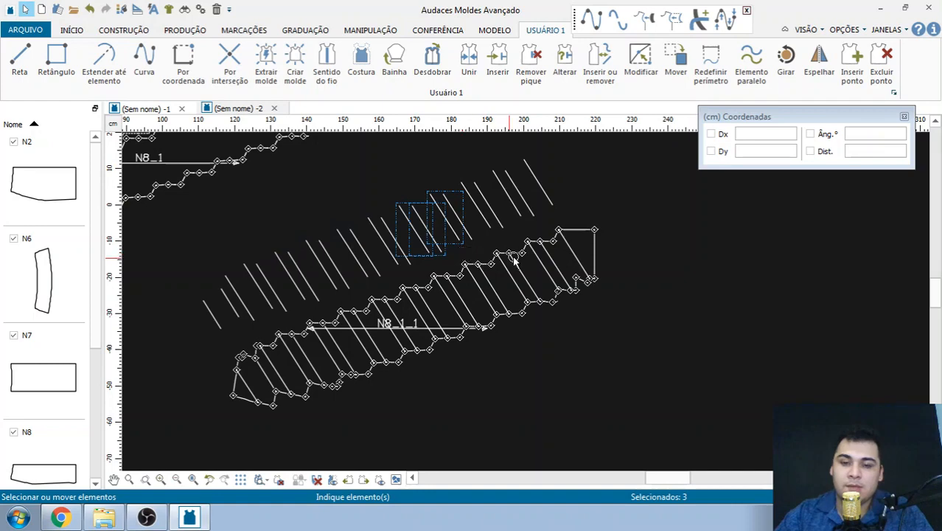
pyautogui.scroll(2, 505, 296)
pyautogui.scroll(-1, 472, 228)
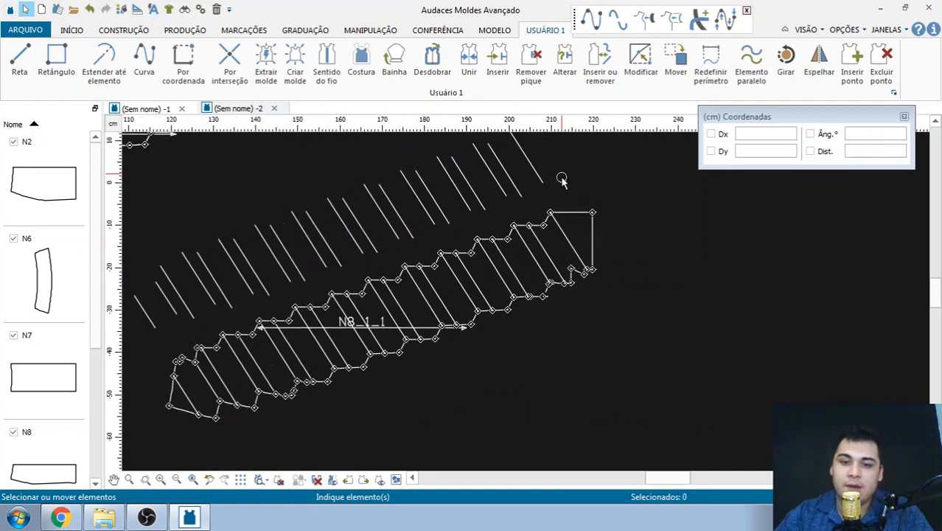
pyautogui.scroll(1, 463, 246)
pyautogui.scroll(-2, 305, 204)
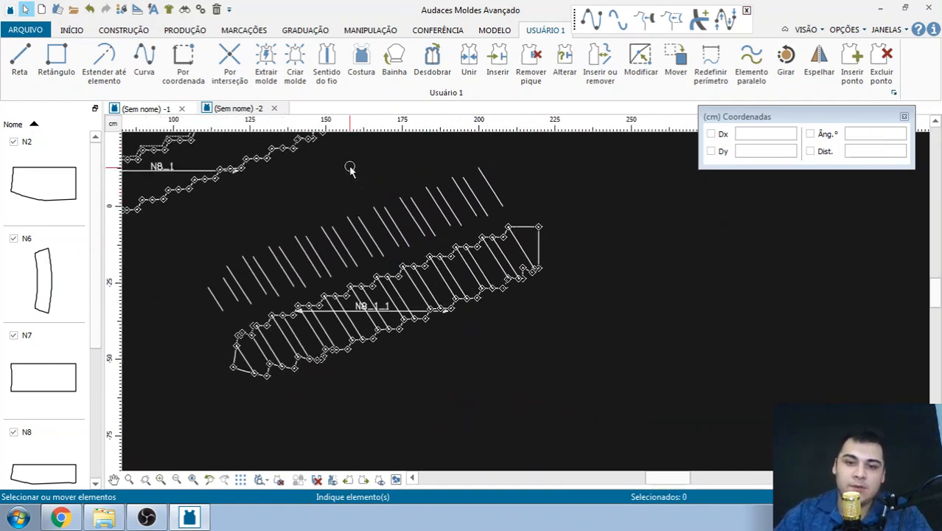
pyautogui.moveTo(350, 169); pyautogui.dragTo(545, 315)
pyautogui.scroll(1, 481, 245)
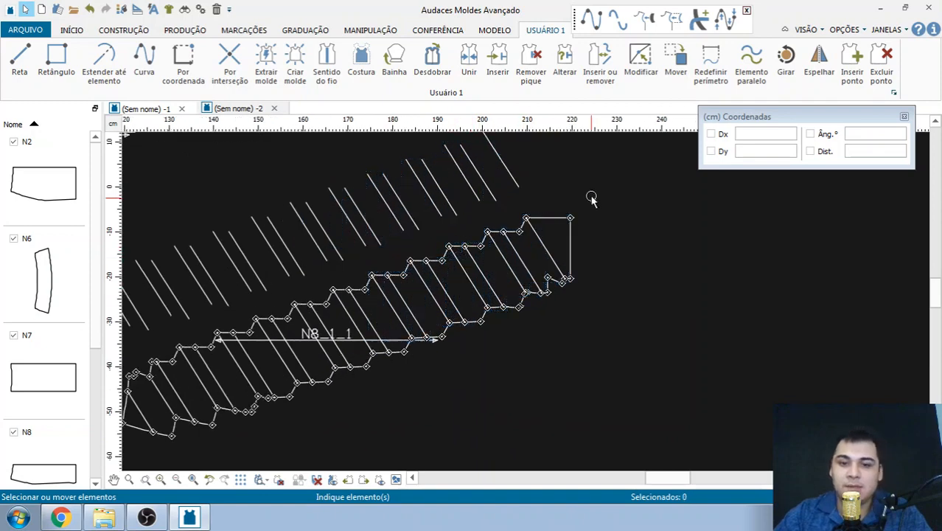
pyautogui.scroll(1, 519, 236)
pyautogui.scroll(-1, 612, 88)
# Add the pleat lines inside N8_1_1 to the piece as auxiliary lines, using automatic mode
pyautogui.click(600, 63)
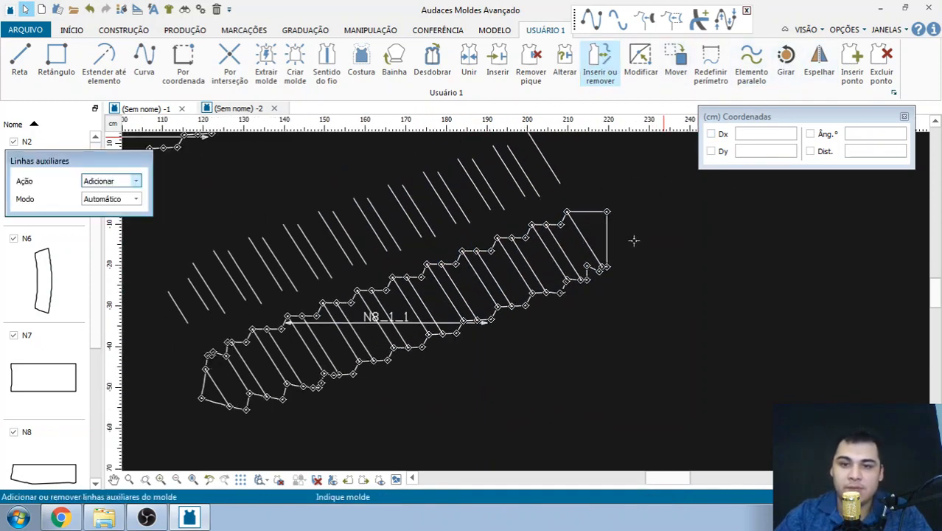
pyautogui.scroll(2, 575, 225)
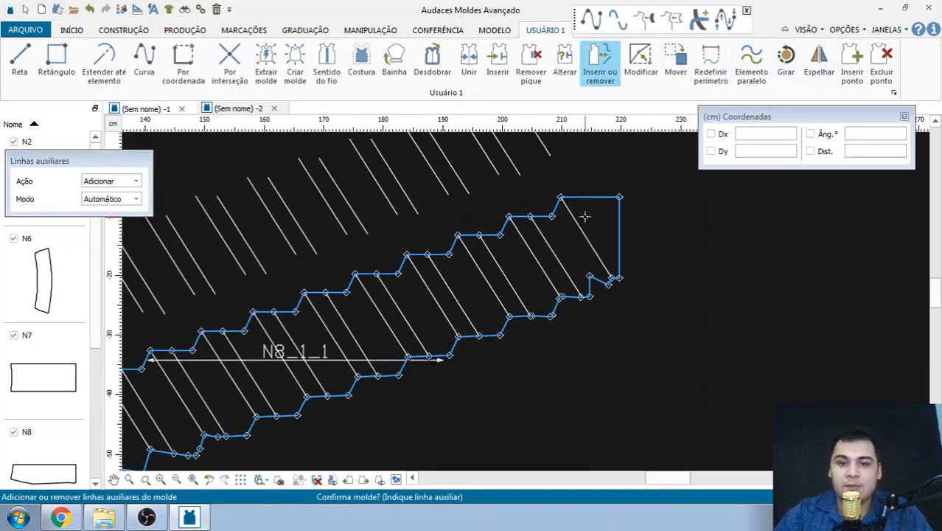
pyautogui.click(591, 245)
pyautogui.rightClick(591, 246)
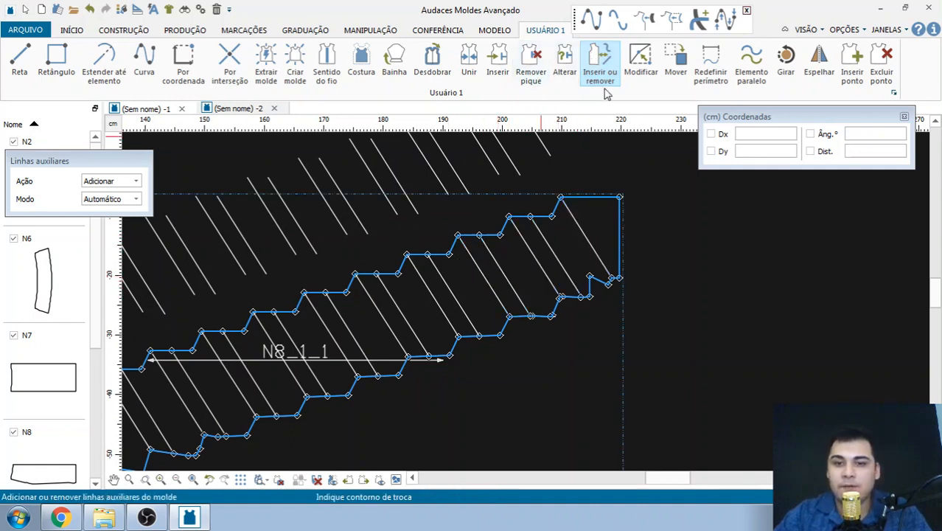
pyautogui.click(465, 298)
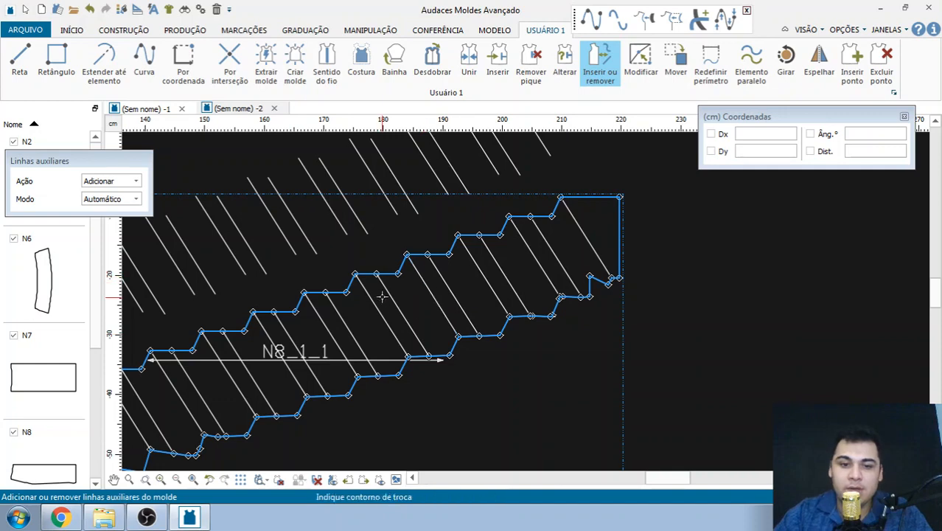
pyautogui.moveTo(336, 307); pyautogui.dragTo(501, 214, button='middle')
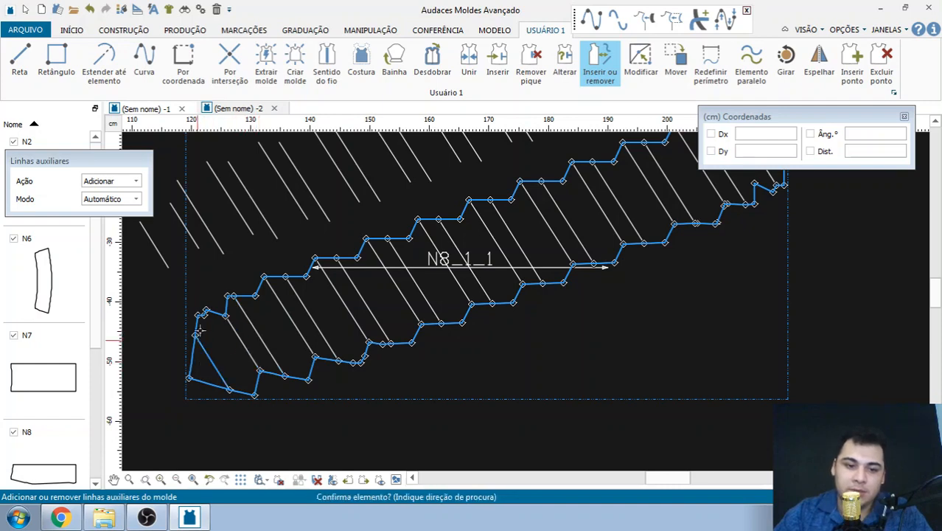
pyautogui.scroll(-2, 443, 232)
pyautogui.press('Escape')
# Move N8_1_1 clear of the loose pleat lines left behind by N8_1 and delete those lines
pyautogui.moveTo(459, 230); pyautogui.dragTo(498, 311)
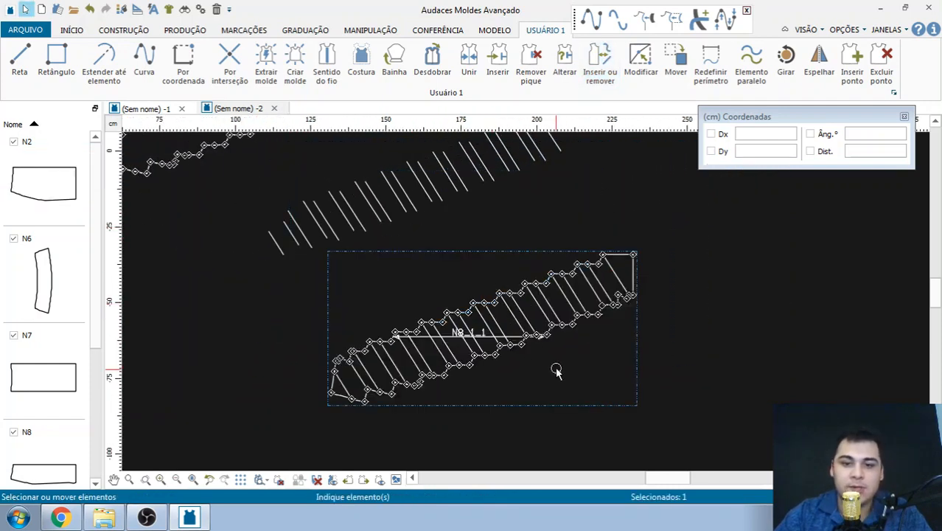
pyautogui.scroll(1, 553, 378)
pyautogui.scroll(-3, 472, 330)
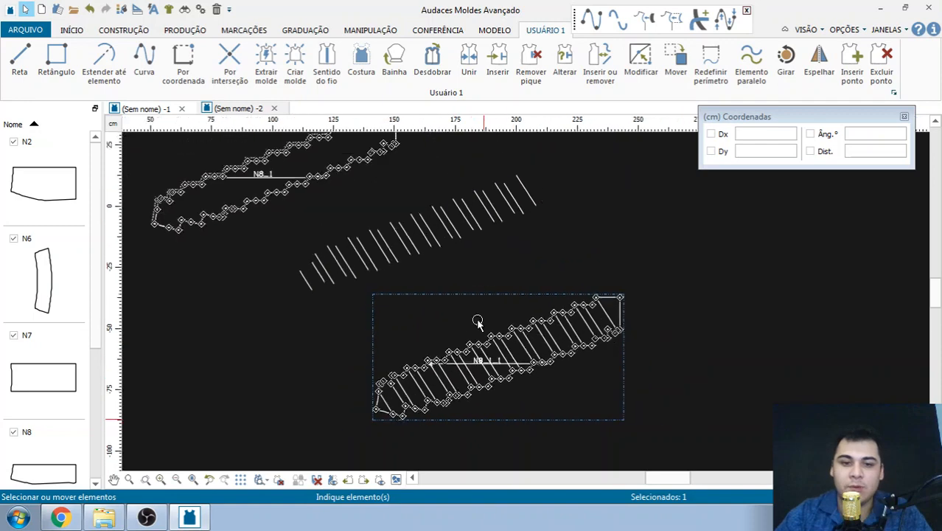
pyautogui.moveTo(547, 204); pyautogui.dragTo(334, 317)
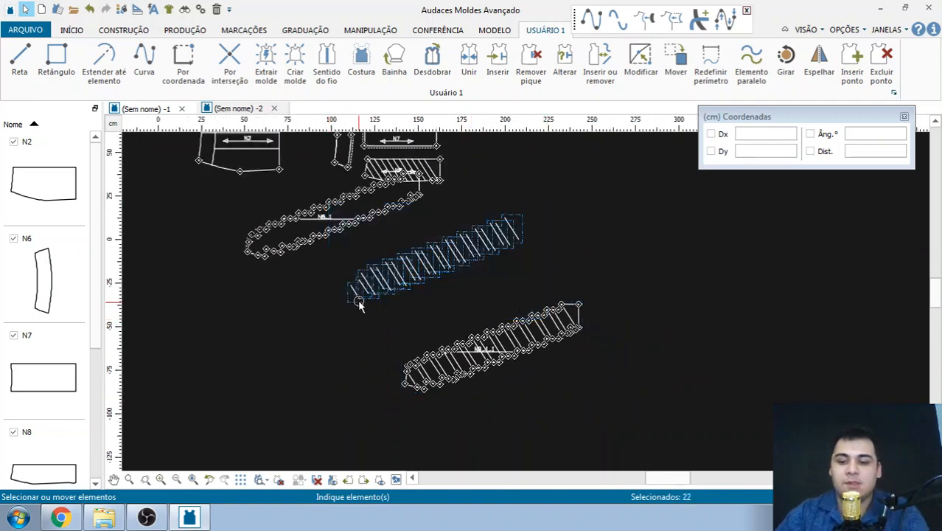
pyautogui.press('Delete')
# Place N8_1 directly above N8_1_1 so the two stepped pieces lie side by side
pyautogui.moveTo(384, 217); pyautogui.dragTo(491, 289)
pyautogui.scroll(2, 479, 325)
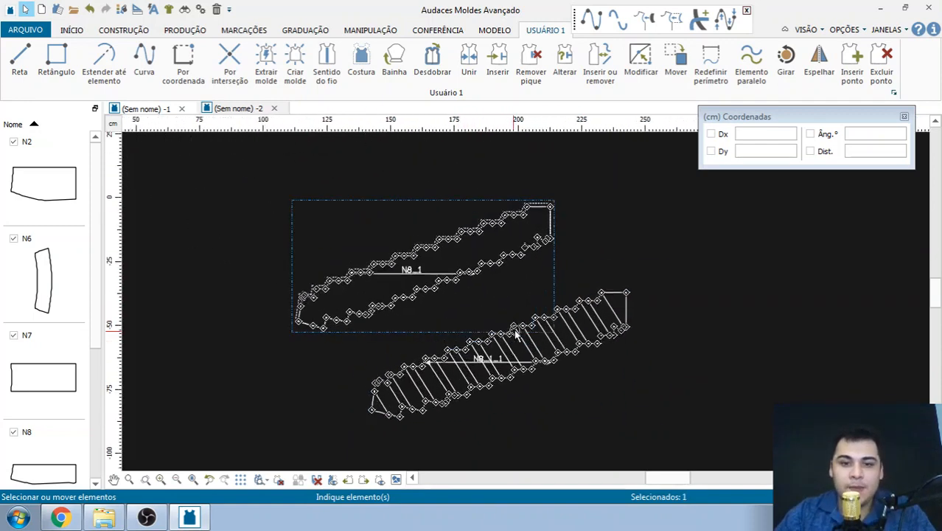
pyautogui.moveTo(518, 330); pyautogui.dragTo(481, 287)
pyautogui.scroll(3, 435, 265)
pyautogui.click(336, 187)
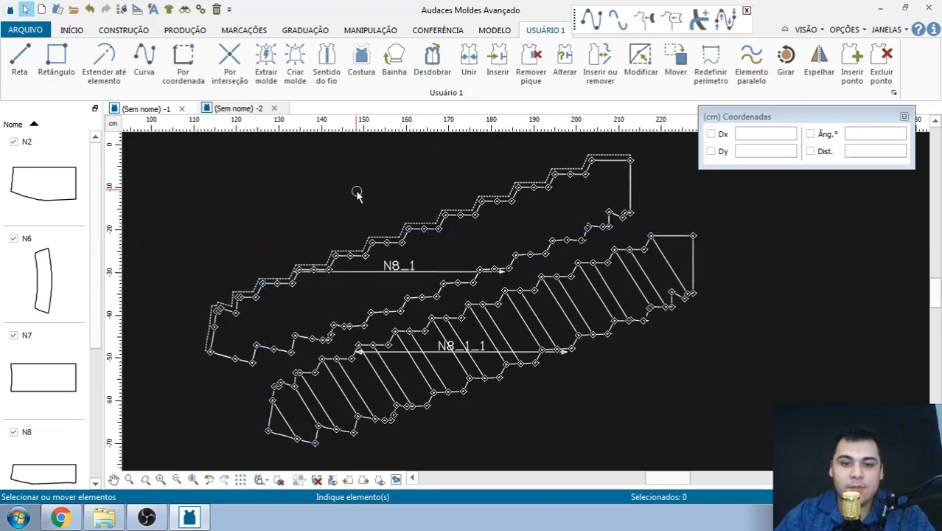
pyautogui.scroll(-3, 354, 197)
pyautogui.scroll(3, 340, 312)
pyautogui.click(354, 296)
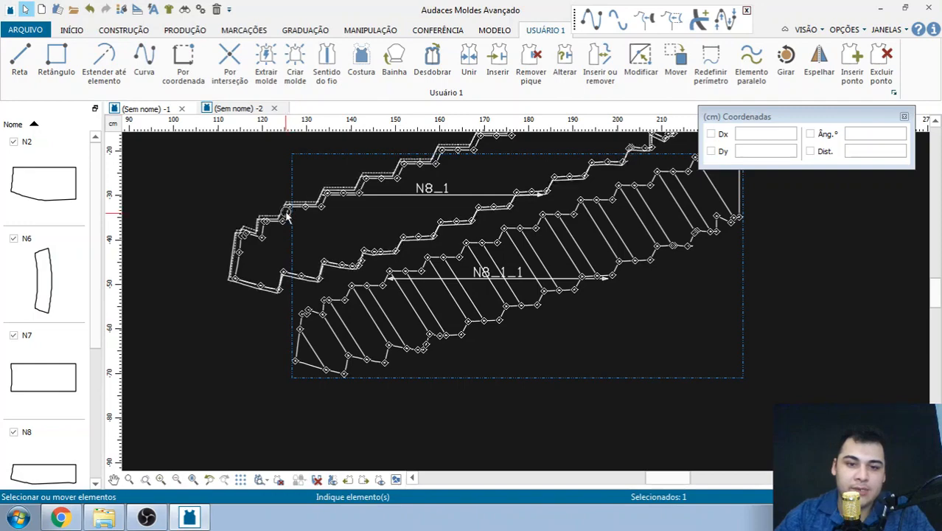
pyautogui.scroll(-3, 369, 361)
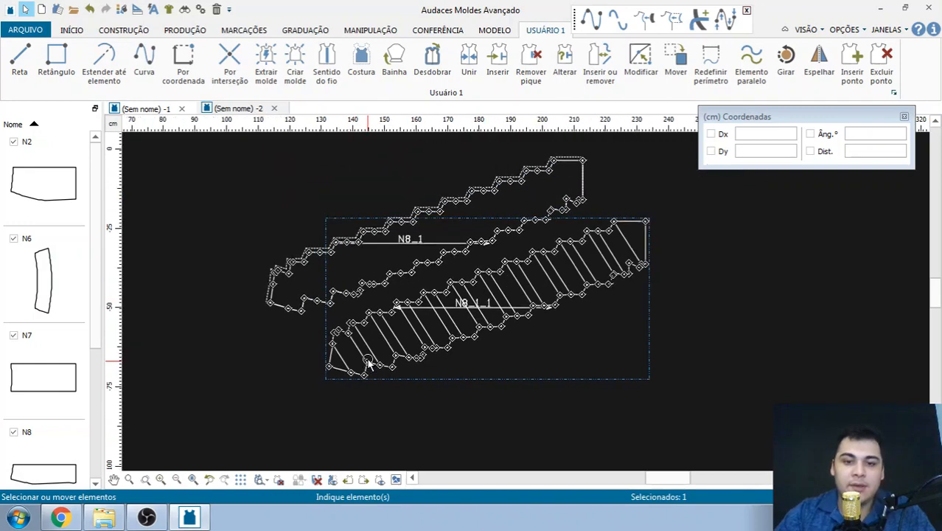
pyautogui.click(363, 238)
pyautogui.scroll(-2, 389, 325)
pyautogui.scroll(3, 389, 325)
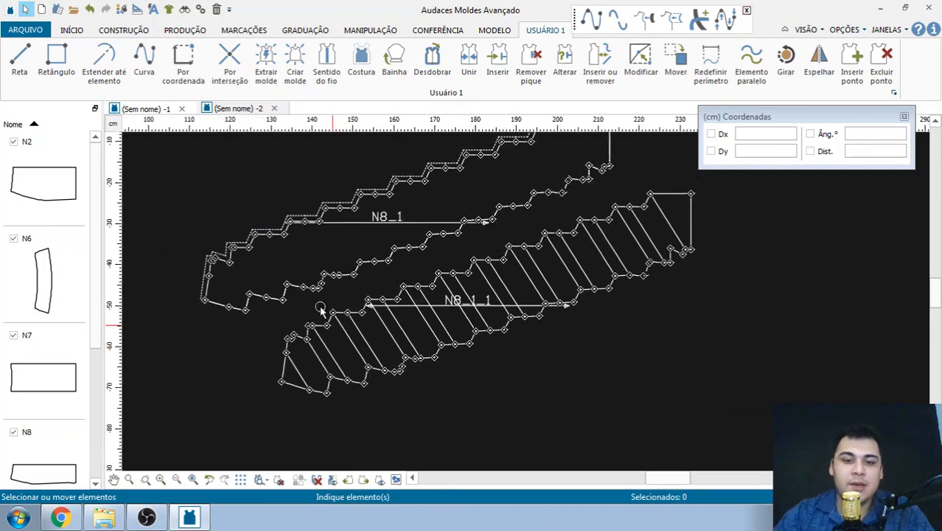
# Move N8_1 and N8_1_1 together to the area just below piece N8
pyautogui.scroll(-4, 406, 315)
pyautogui.moveTo(522, 235); pyautogui.dragTo(180, 374)
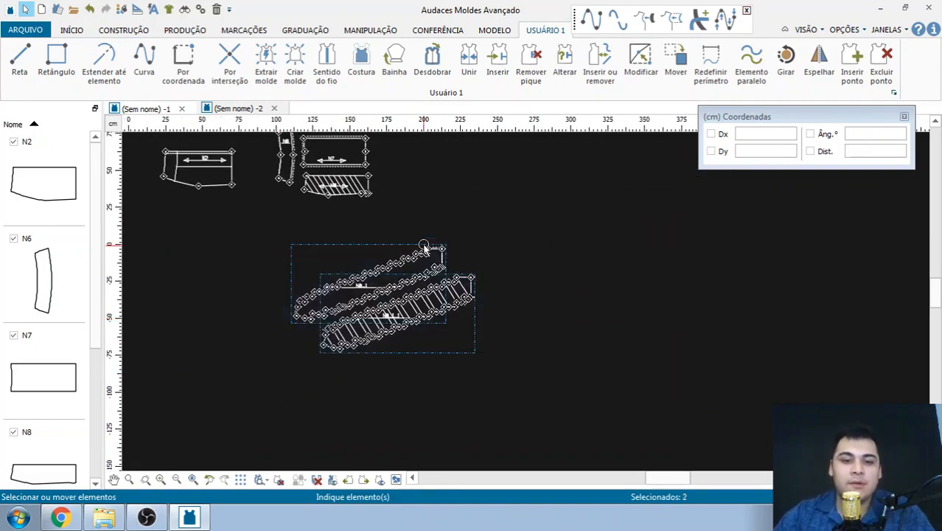
pyautogui.moveTo(409, 265); pyautogui.dragTo(347, 225)
pyautogui.scroll(5, 251, 231)
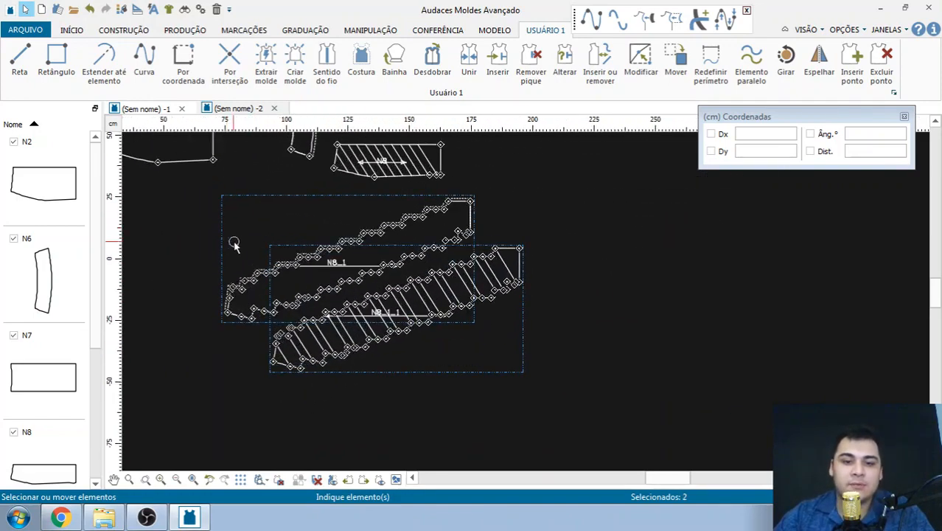
pyautogui.click(230, 242)
# Compare the seam-allowance version N8_1 with the pleated version N8_1_1
pyautogui.scroll(-2, 531, 286)
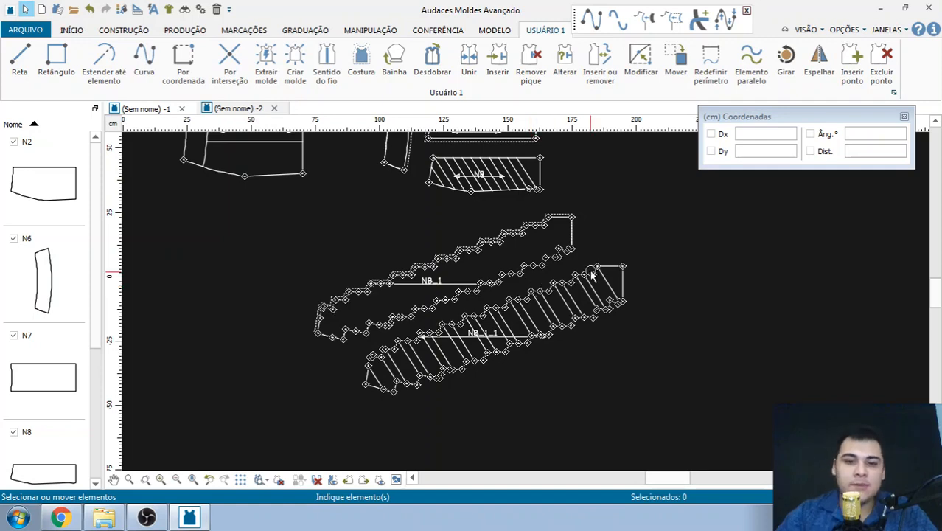
pyautogui.scroll(2, 593, 269)
pyautogui.click(400, 262)
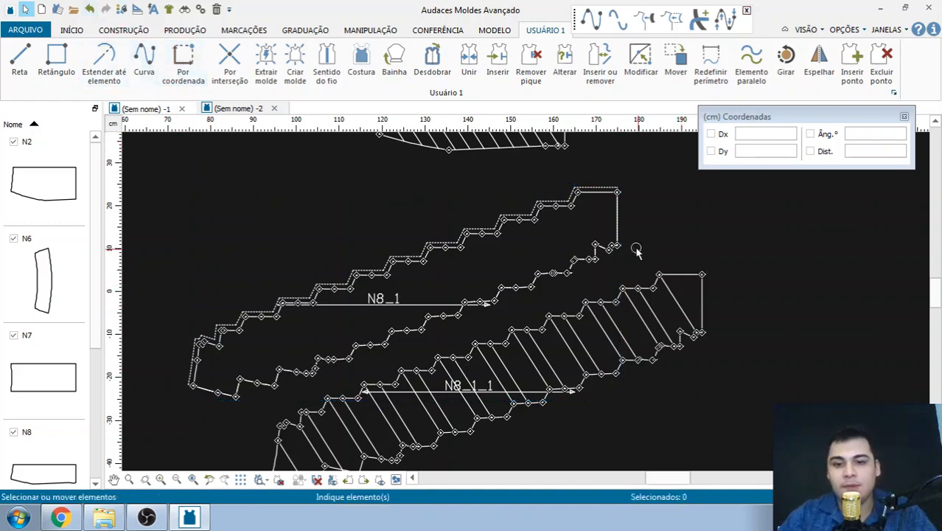
pyautogui.scroll(-1, 595, 249)
pyautogui.scroll(1, 499, 299)
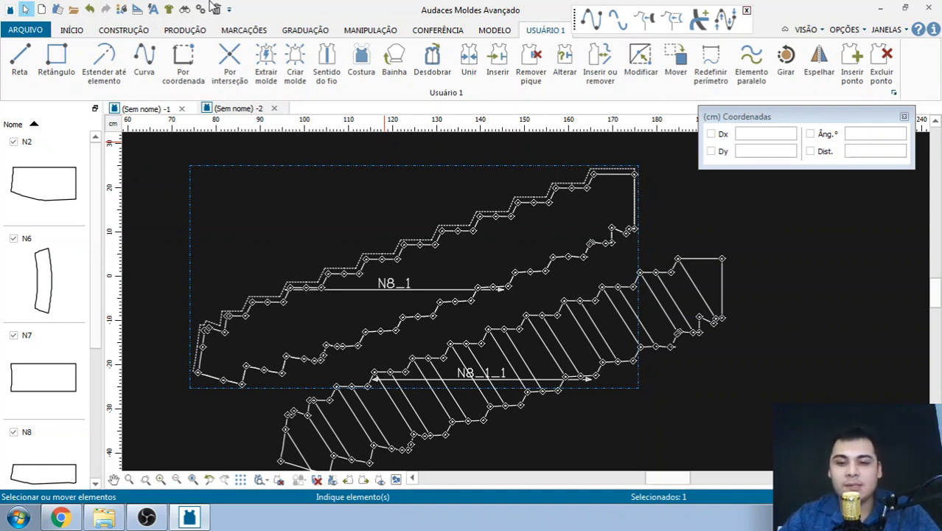
pyautogui.scroll(-2, 603, 330)
pyautogui.click(729, 317)
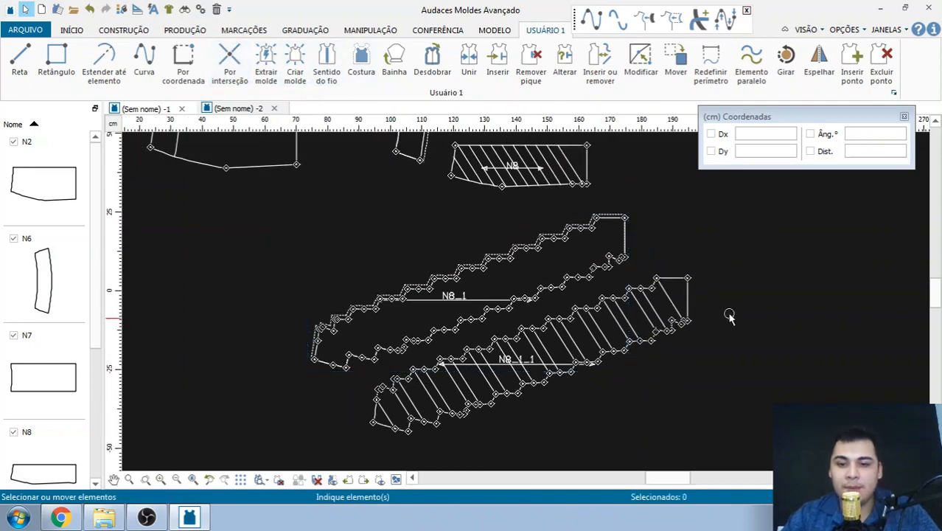
pyautogui.click(687, 303)
pyautogui.scroll(2, 684, 265)
pyautogui.scroll(-2, 497, 175)
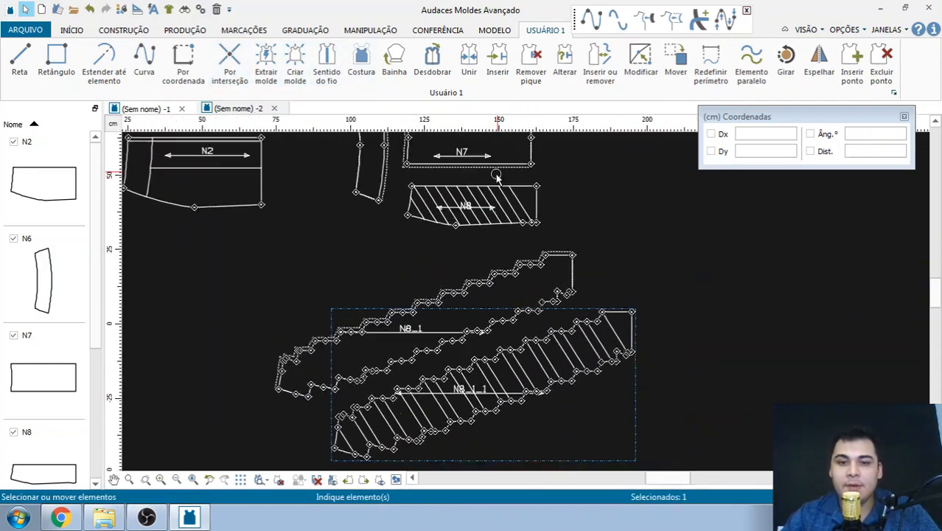
# Examine the pleat lines of the base piece N8 and the pleated skirt in the reference photo in Chrome, then return to Audaces Moldes
pyautogui.scroll(3, 496, 175)
pyautogui.moveTo(316, 185); pyautogui.dragTo(616, 320)
pyautogui.scroll(-3, 551, 288)
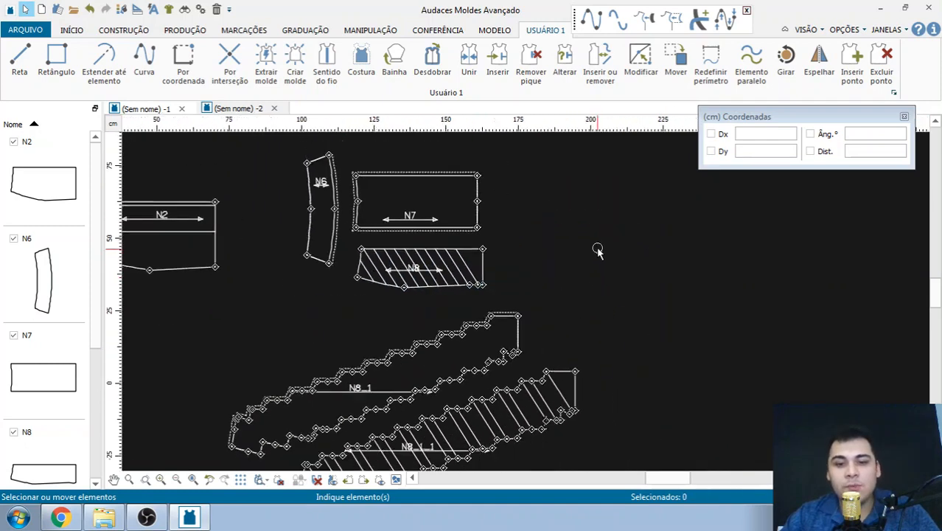
pyautogui.scroll(4, 421, 243)
pyautogui.moveTo(223, 231); pyautogui.dragTo(724, 419)
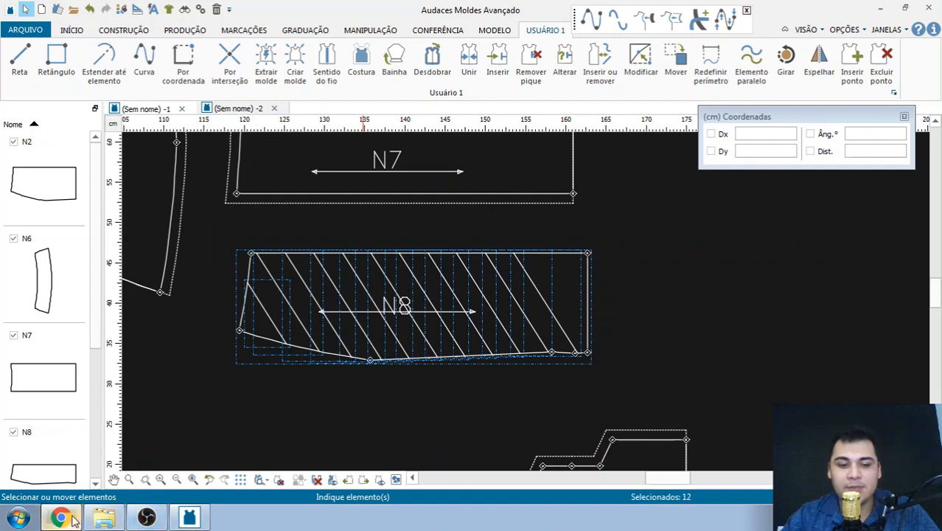
pyautogui.click(72, 520)
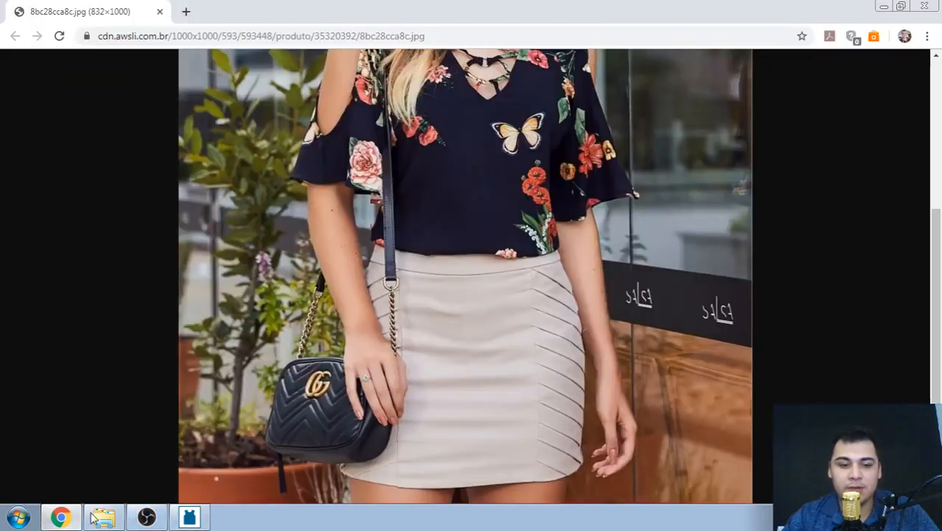
pyautogui.click(189, 517)
# Review the base piece N8 alongside the opened pieces N8_1 and N8_1_1
pyautogui.scroll(-3, 490, 229)
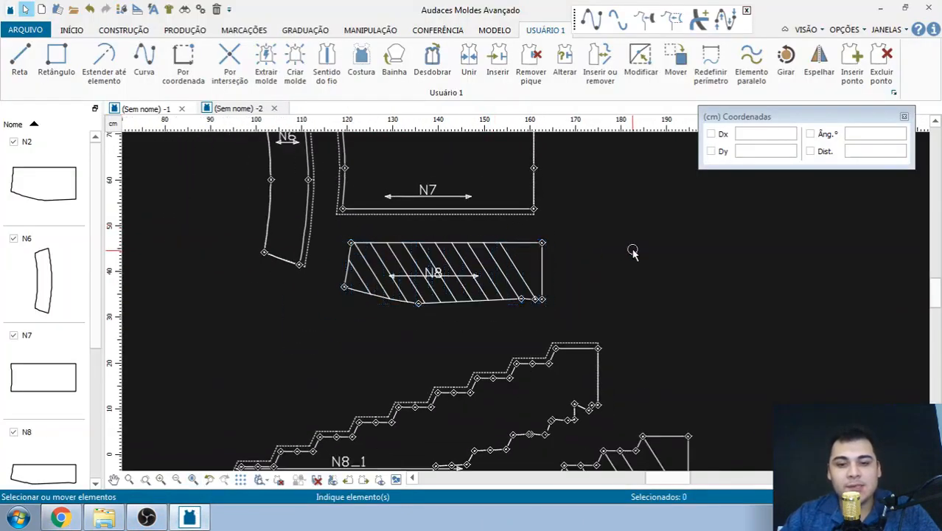
pyautogui.scroll(-1, 632, 252)
pyautogui.scroll(-2, 601, 267)
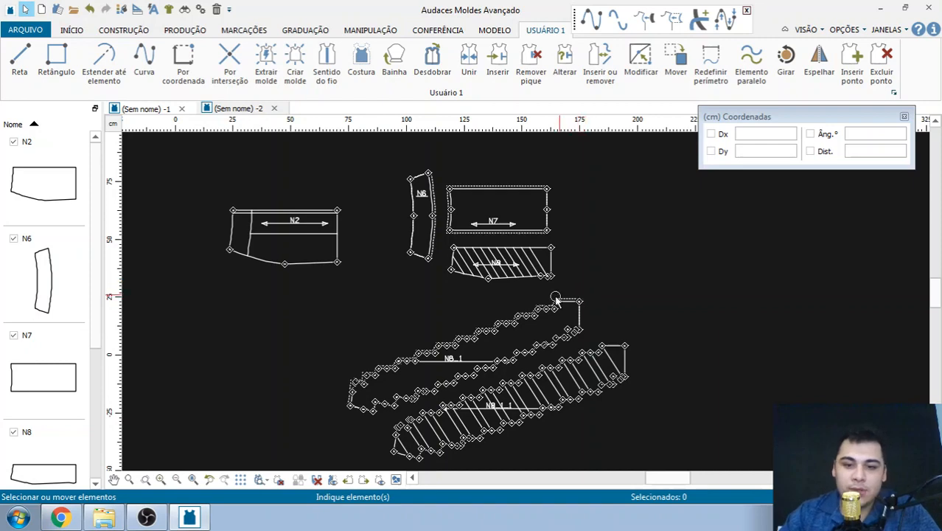
pyautogui.scroll(-1, 490, 331)
pyautogui.scroll(1, 535, 390)
pyautogui.click(513, 378)
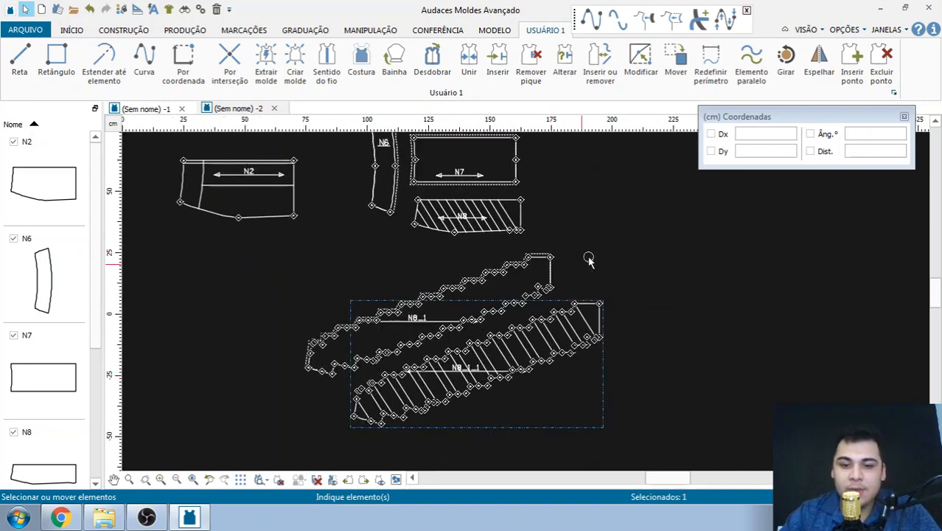
pyautogui.scroll(1, 545, 351)
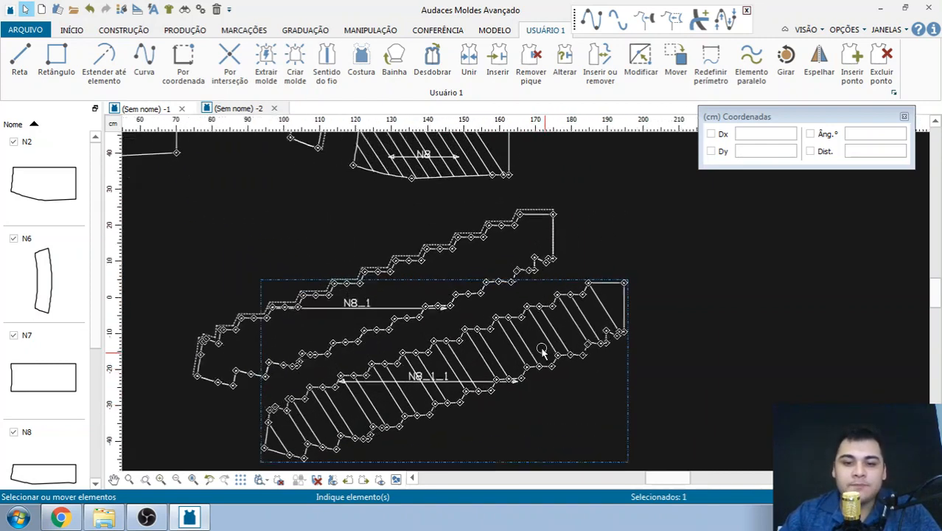
pyautogui.scroll(-1, 545, 290)
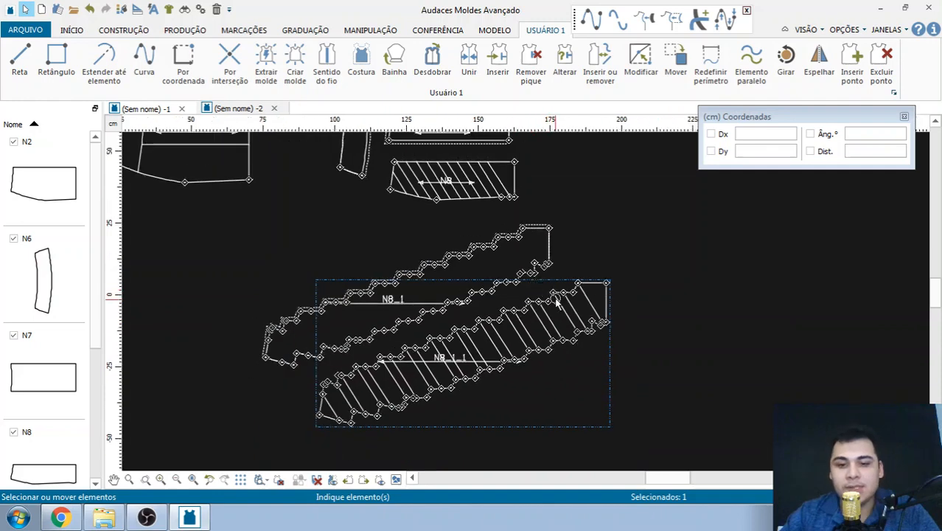
# Move pieces N7 and N6 up and to the right so they sit side by side above piece N8
pyautogui.scroll(-1, 532, 306)
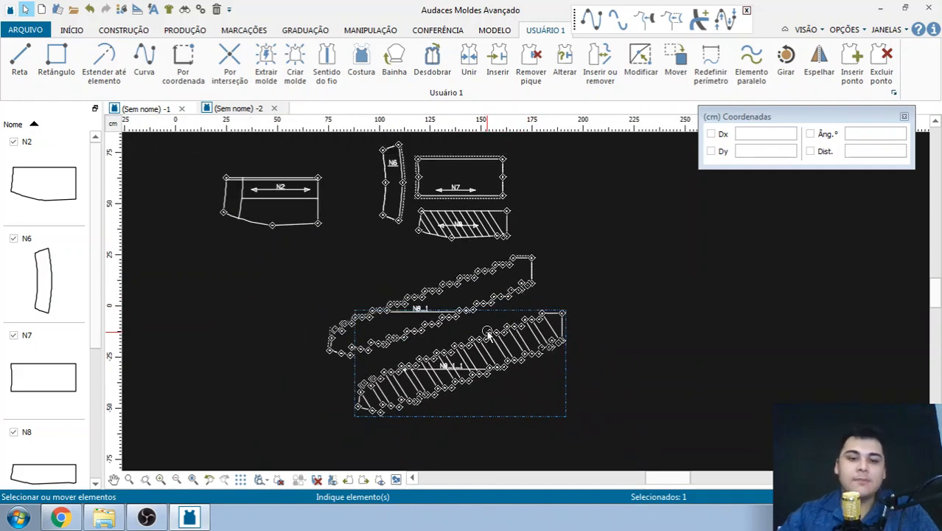
pyautogui.scroll(-1, 501, 336)
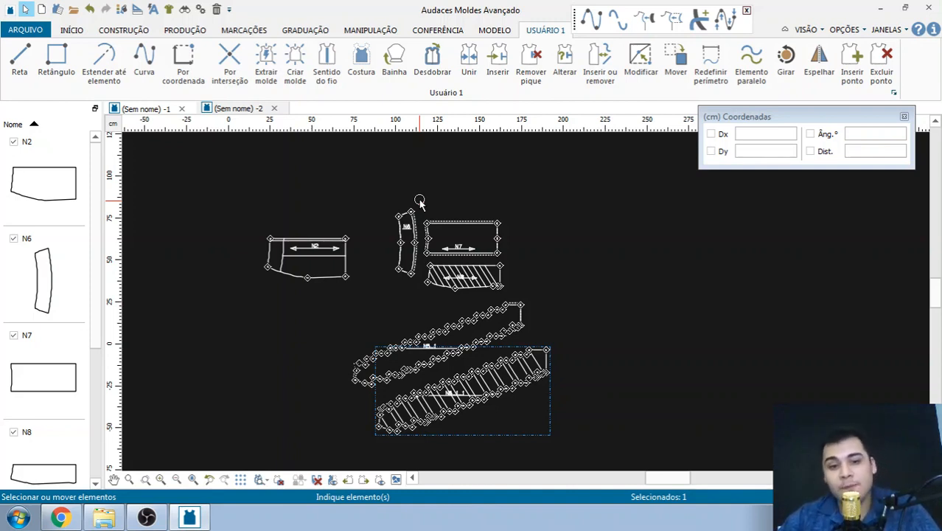
pyautogui.scroll(2, 532, 270)
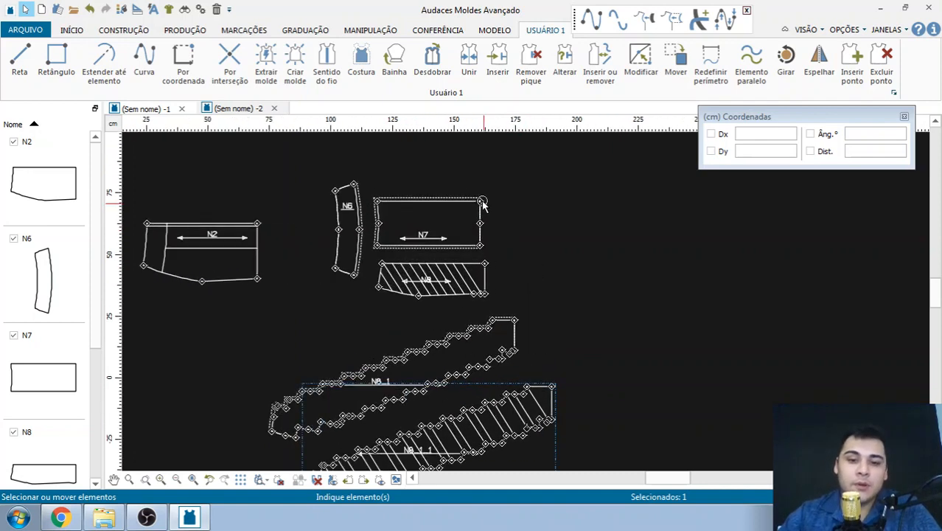
pyautogui.scroll(-1, 461, 189)
pyautogui.scroll(2, 460, 188)
pyautogui.moveTo(453, 195); pyautogui.dragTo(534, 161)
pyautogui.scroll(-1, 453, 334)
pyautogui.scroll(1, 420, 239)
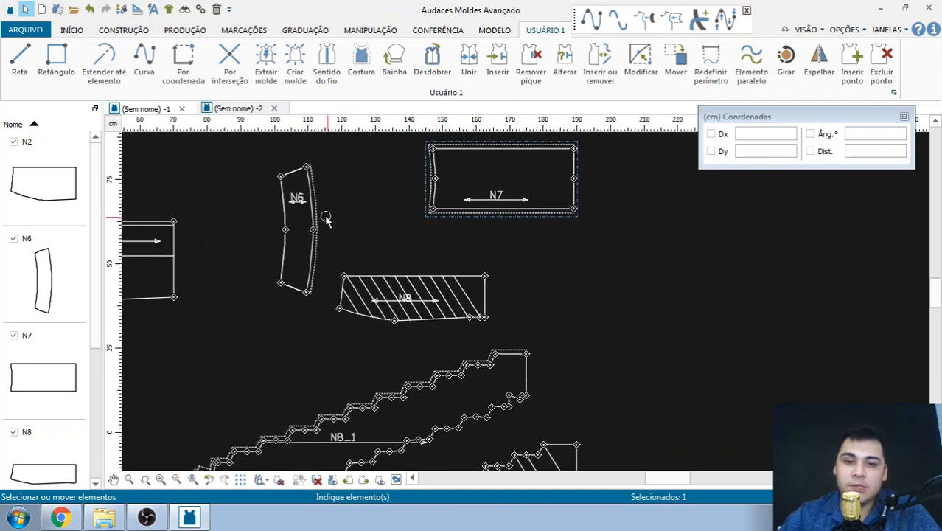
pyautogui.moveTo(326, 219); pyautogui.dragTo(404, 184)
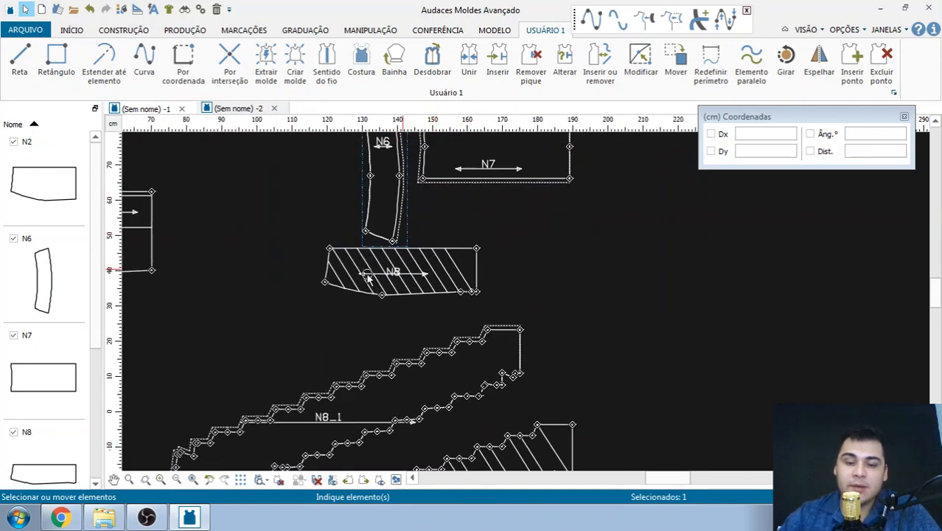
pyautogui.scroll(-2, 368, 276)
pyautogui.scroll(3, 401, 160)
pyautogui.click(447, 160)
pyautogui.scroll(-1, 475, 295)
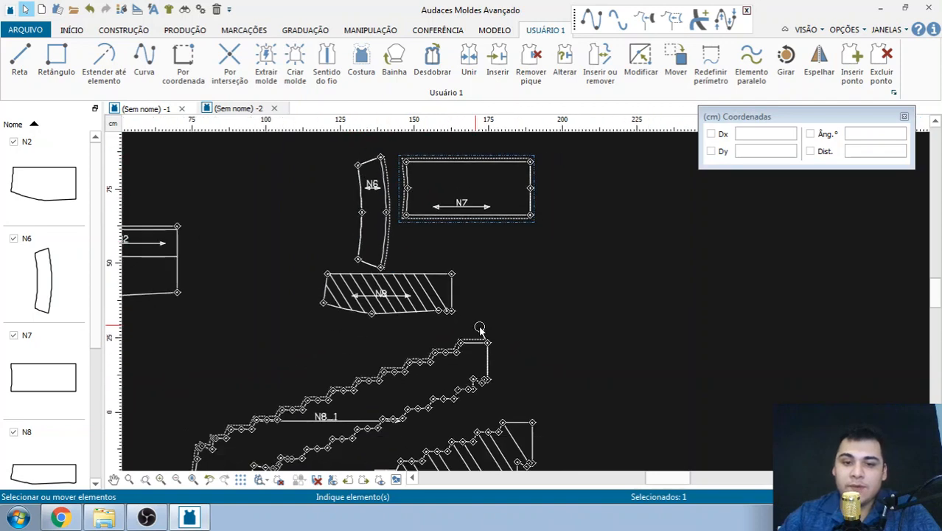
# Attach all the diagonal pleat lines inside piece N8 to the piece as auxiliary lines
pyautogui.scroll(1, 476, 322)
pyautogui.moveTo(488, 236); pyautogui.dragTo(229, 323)
pyautogui.scroll(2, 222, 288)
pyautogui.click(210, 259)
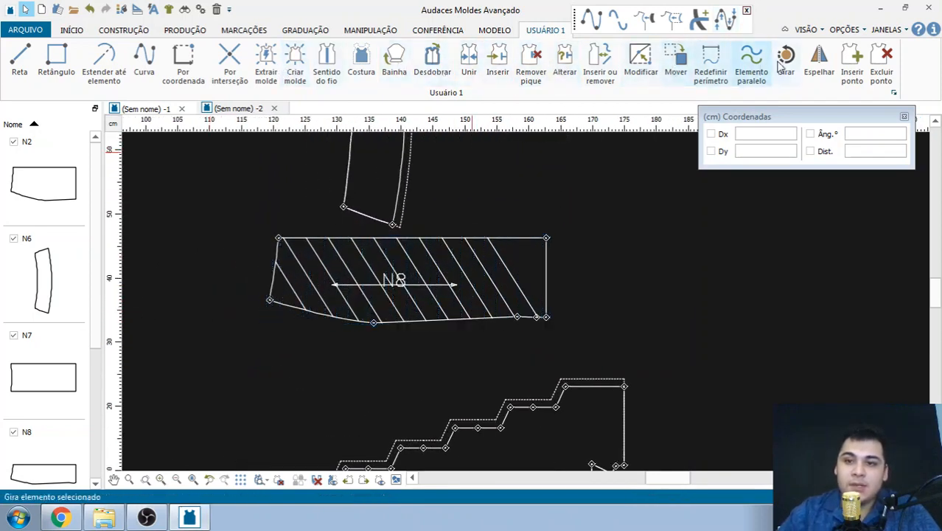
pyautogui.click(603, 64)
pyautogui.click(511, 252)
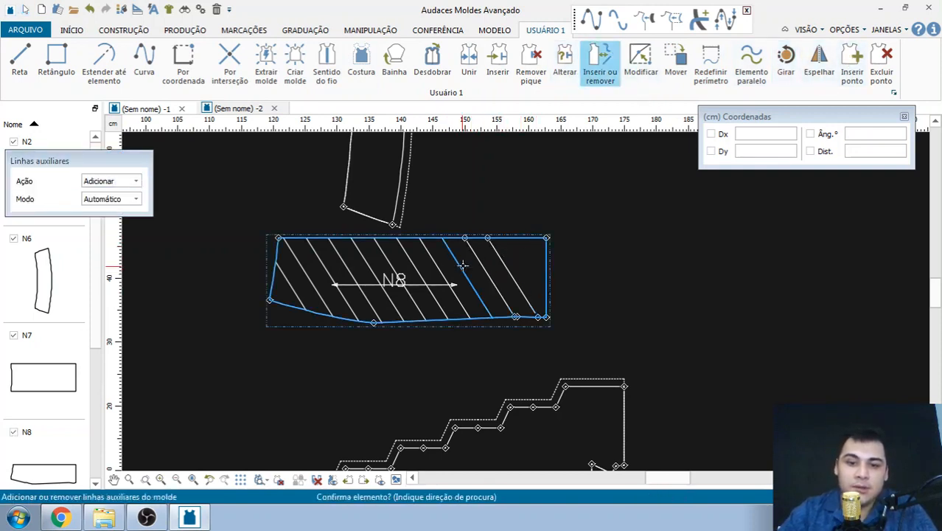
pyautogui.click(409, 262)
pyautogui.click(410, 262)
pyautogui.rightClick(409, 262)
pyautogui.click(391, 259)
pyautogui.rightClick(362, 263)
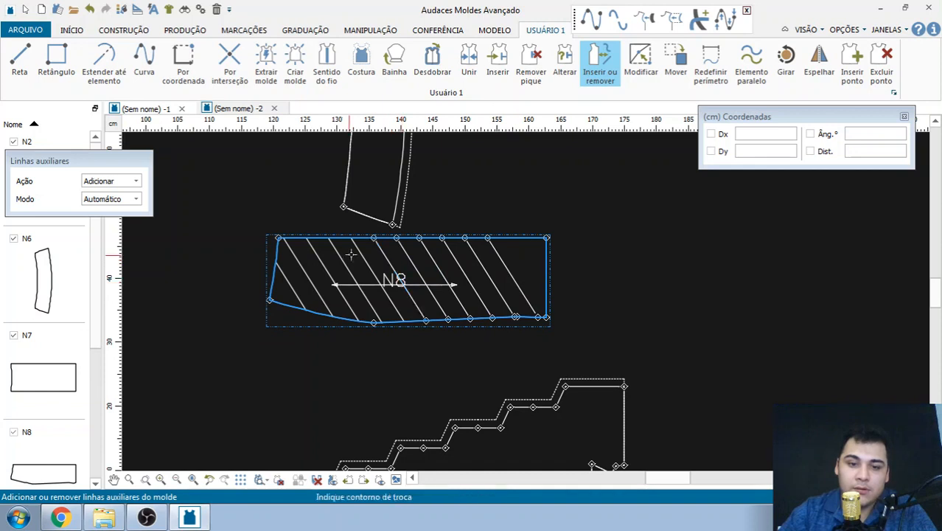
pyautogui.click(368, 266)
pyautogui.rightClick(361, 270)
pyautogui.click(353, 277)
pyautogui.rightClick(347, 275)
pyautogui.click(322, 269)
pyautogui.rightClick(318, 270)
pyautogui.click(301, 279)
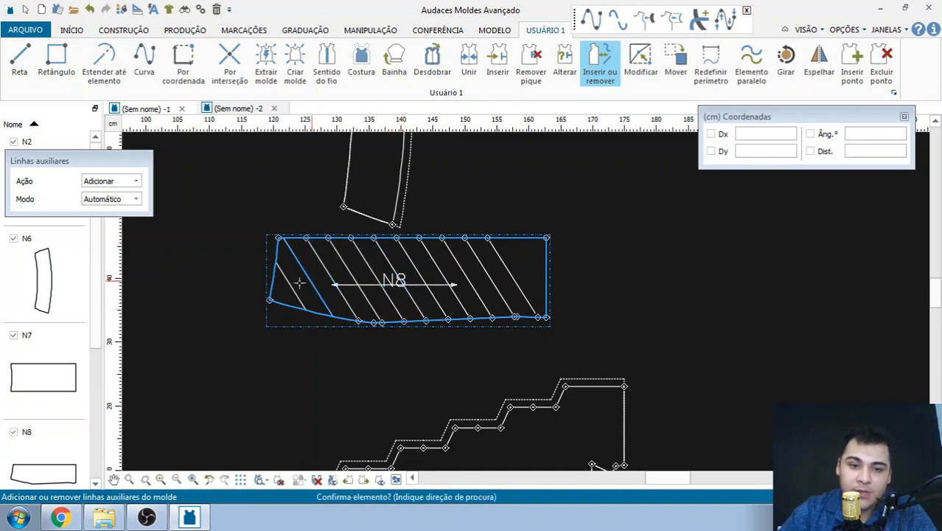
pyautogui.rightClick(299, 283)
pyautogui.click(298, 296)
pyautogui.rightClick(299, 296)
pyautogui.rightClick(298, 289)
# Move piece N8 with its pleat lines to the right, just below piece N7
pyautogui.moveTo(314, 244); pyautogui.dragTo(499, 227)
pyautogui.scroll(-2, 302, 278)
pyautogui.scroll(2, 501, 229)
# Set the fabric of piece N8 to RASC in its piece properties and apply the change
pyautogui.rightClick(479, 216)
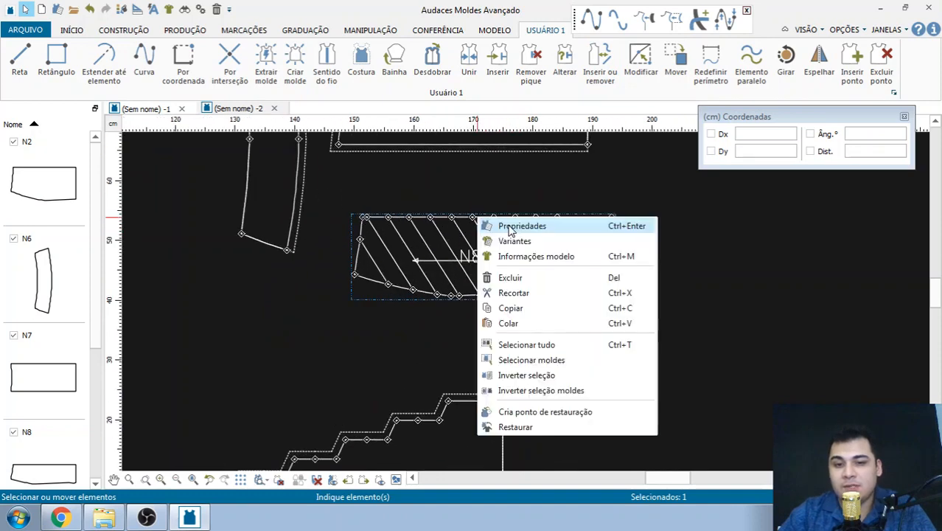
pyautogui.click(511, 228)
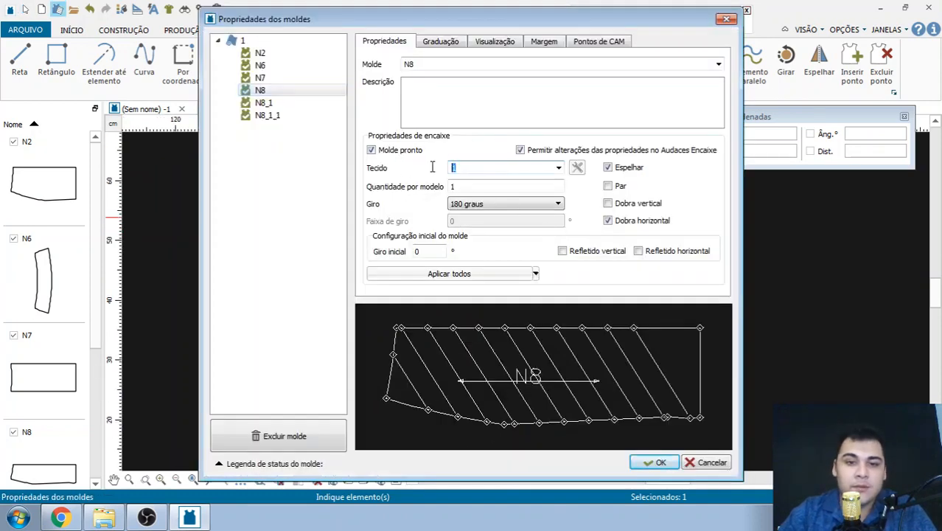
pyautogui.write('RASC')
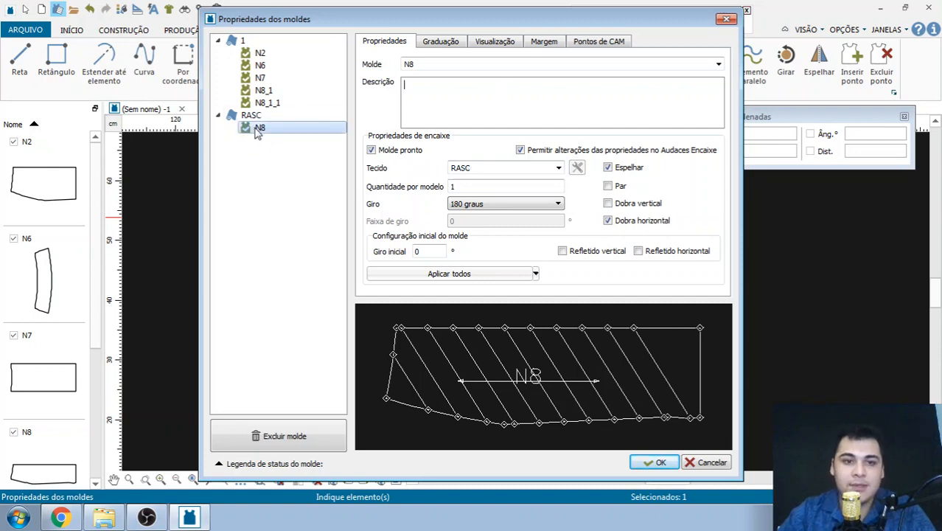
pyautogui.click(656, 462)
pyautogui.click(426, 197)
# Review how the pieces are grouped by fabric in the piece properties, including N8 under RASC
pyautogui.scroll(1, 517, 223)
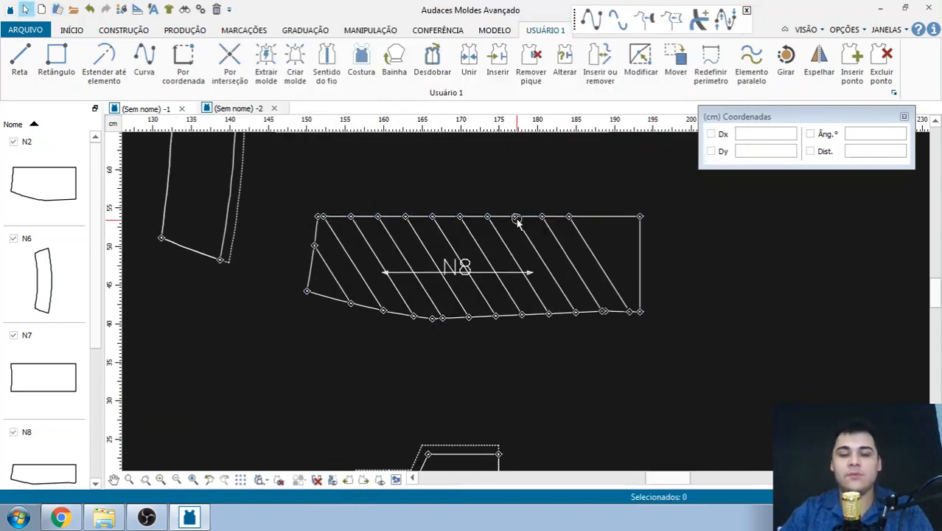
pyautogui.moveTo(275, 185); pyautogui.dragTo(638, 343)
pyautogui.rightClick(483, 185)
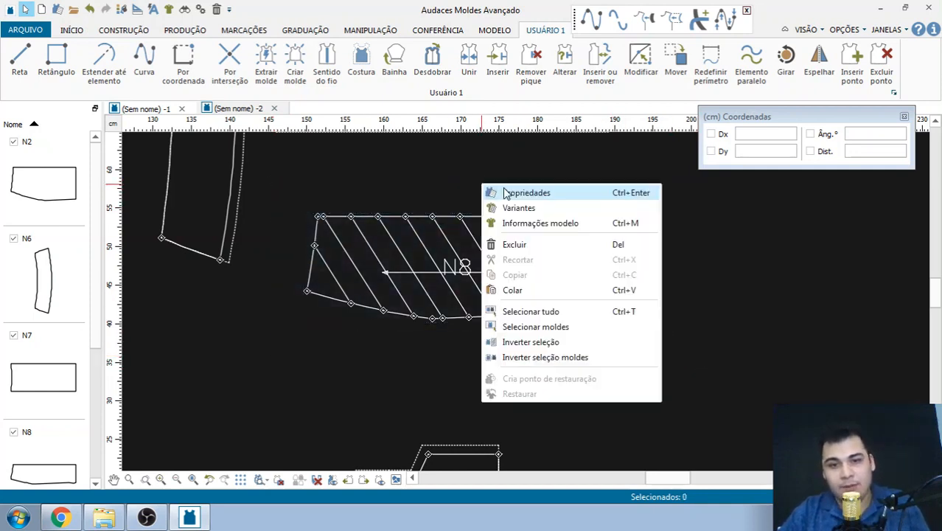
pyautogui.click(544, 194)
pyautogui.click(258, 128)
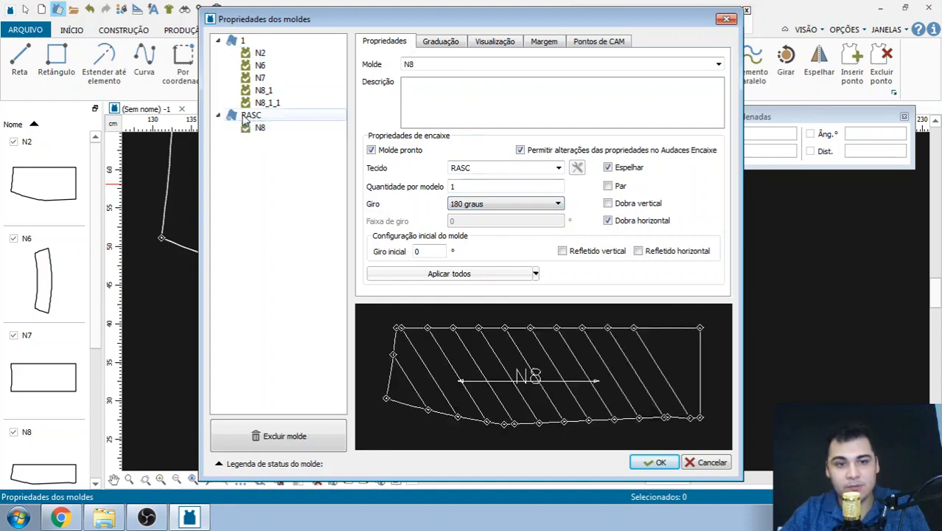
pyautogui.click(726, 19)
# Move piece N8 to the empty area to the right of N7, apart from the production pieces
pyautogui.scroll(-5, 387, 277)
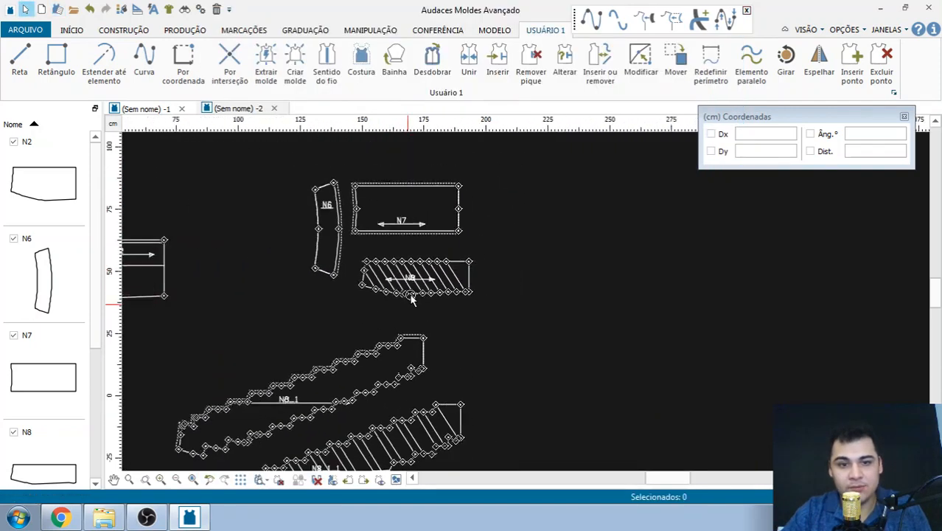
pyautogui.scroll(-1, 411, 298)
pyautogui.scroll(-1, 368, 237)
pyautogui.scroll(1, 370, 233)
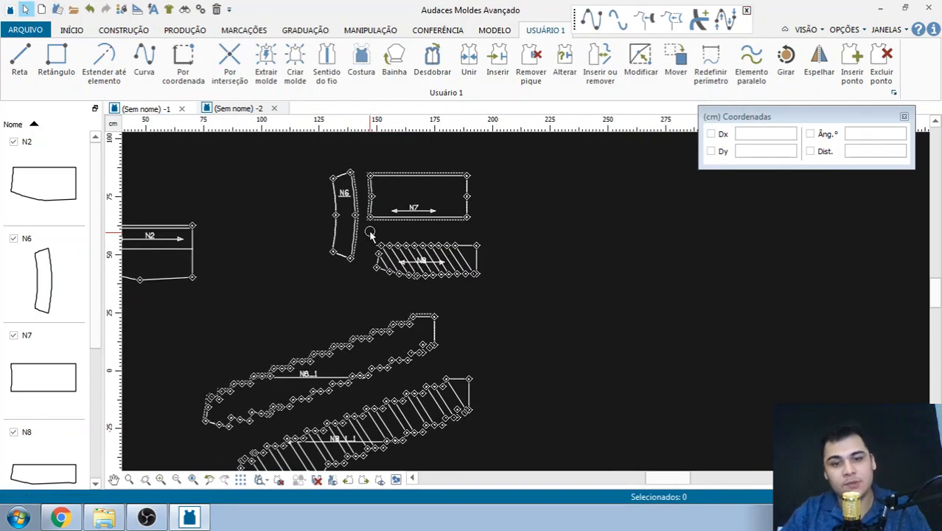
pyautogui.moveTo(427, 261); pyautogui.dragTo(610, 210)
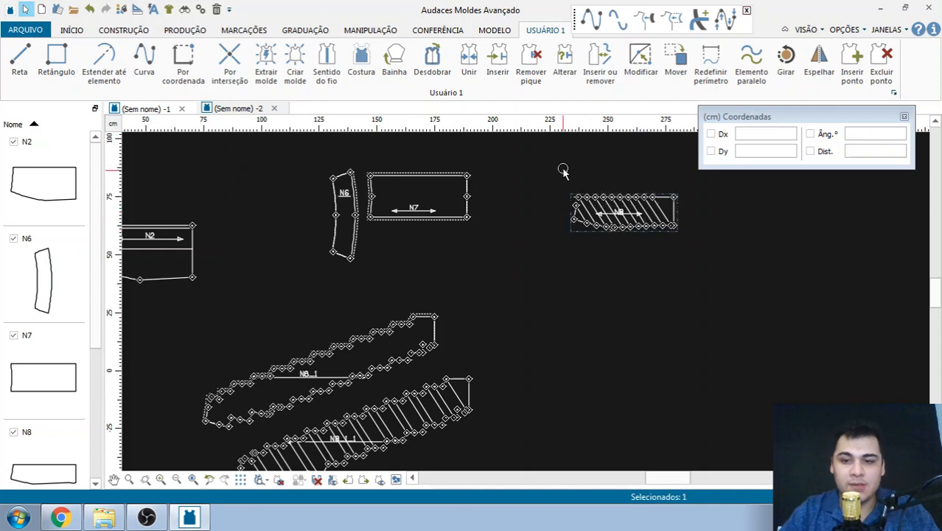
pyautogui.click(564, 161)
# Check the nesting properties of piece N8 without changing them, and shift the piece slightly closer to N7
pyautogui.rightClick(618, 209)
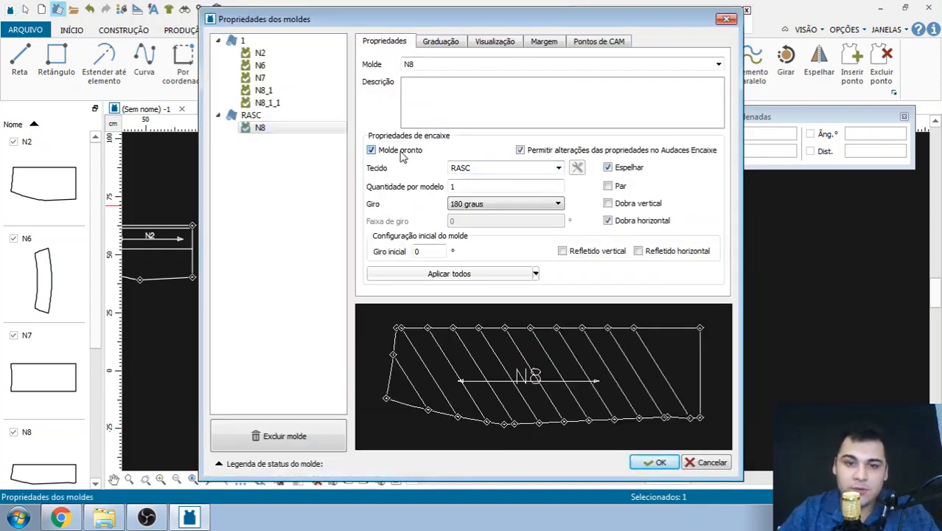
pyautogui.click(723, 461)
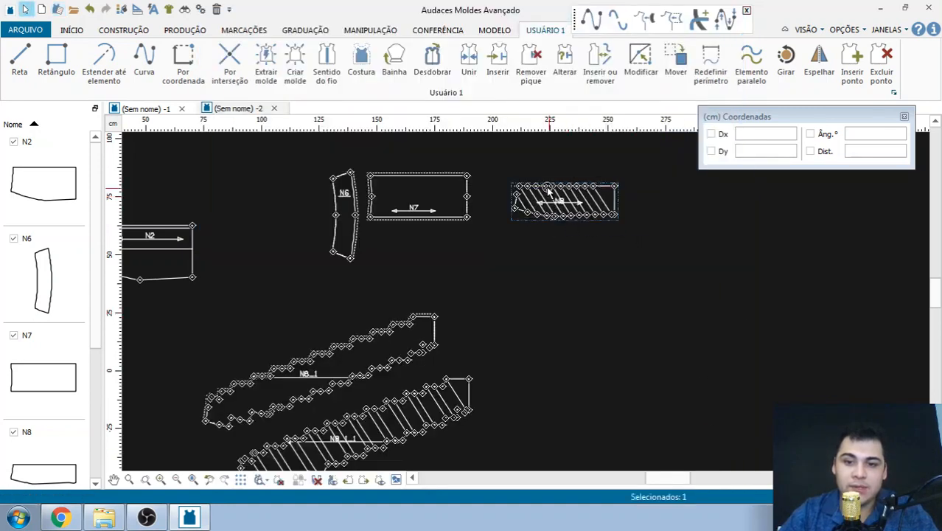
pyautogui.click(547, 153)
pyautogui.scroll(2, 549, 155)
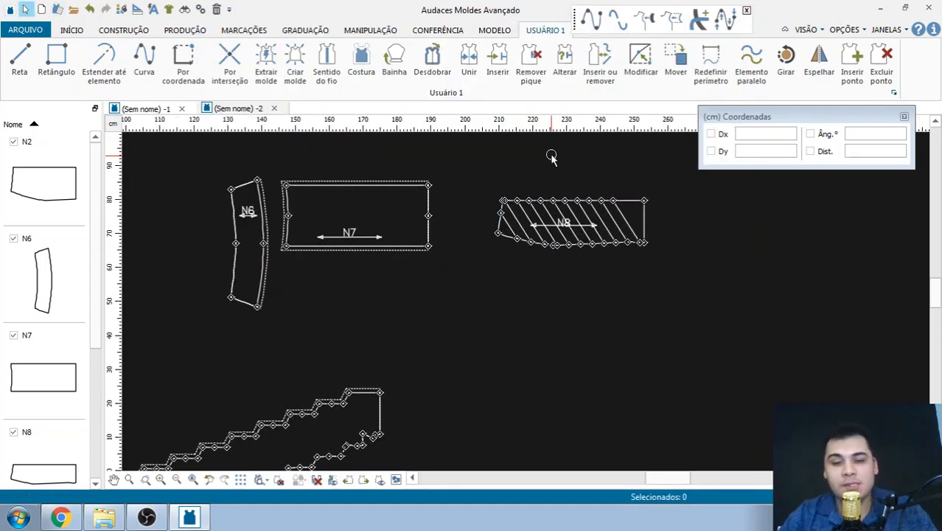
pyautogui.scroll(-3, 560, 179)
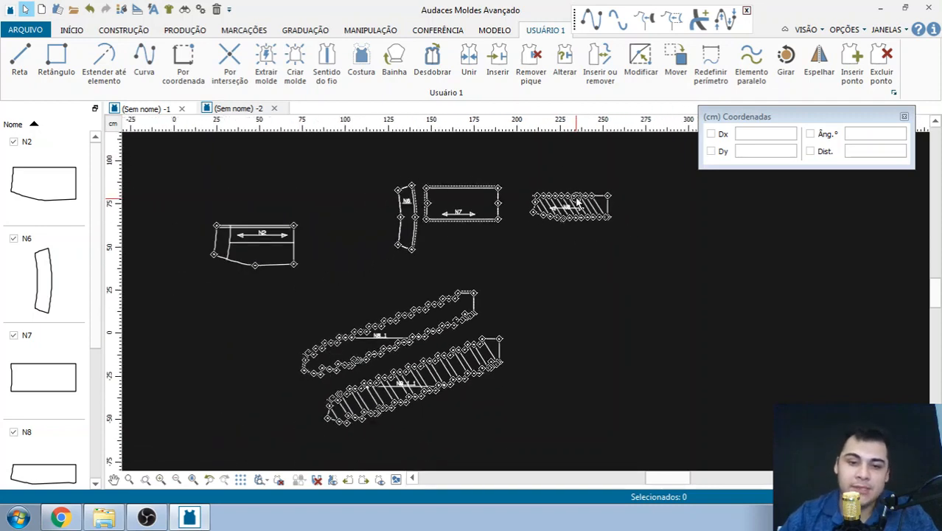
pyautogui.scroll(1, 406, 336)
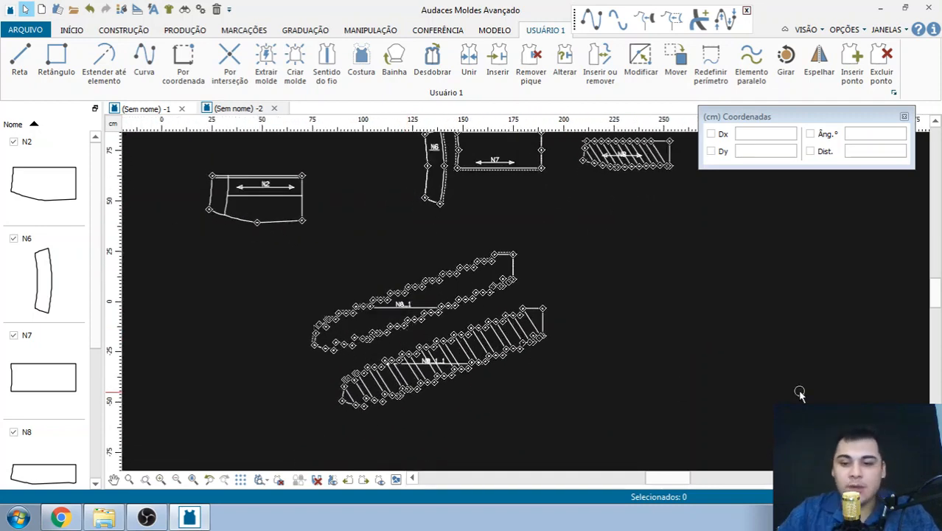
pyautogui.click(810, 518)
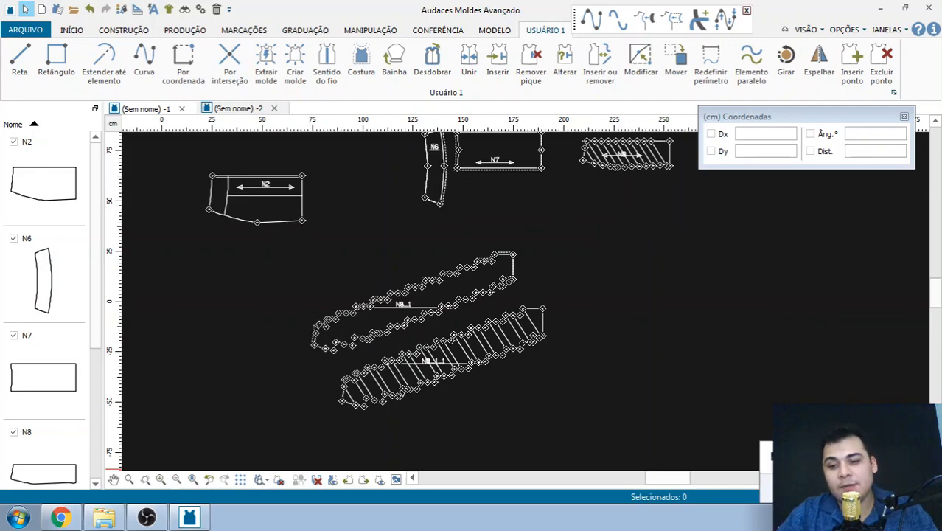